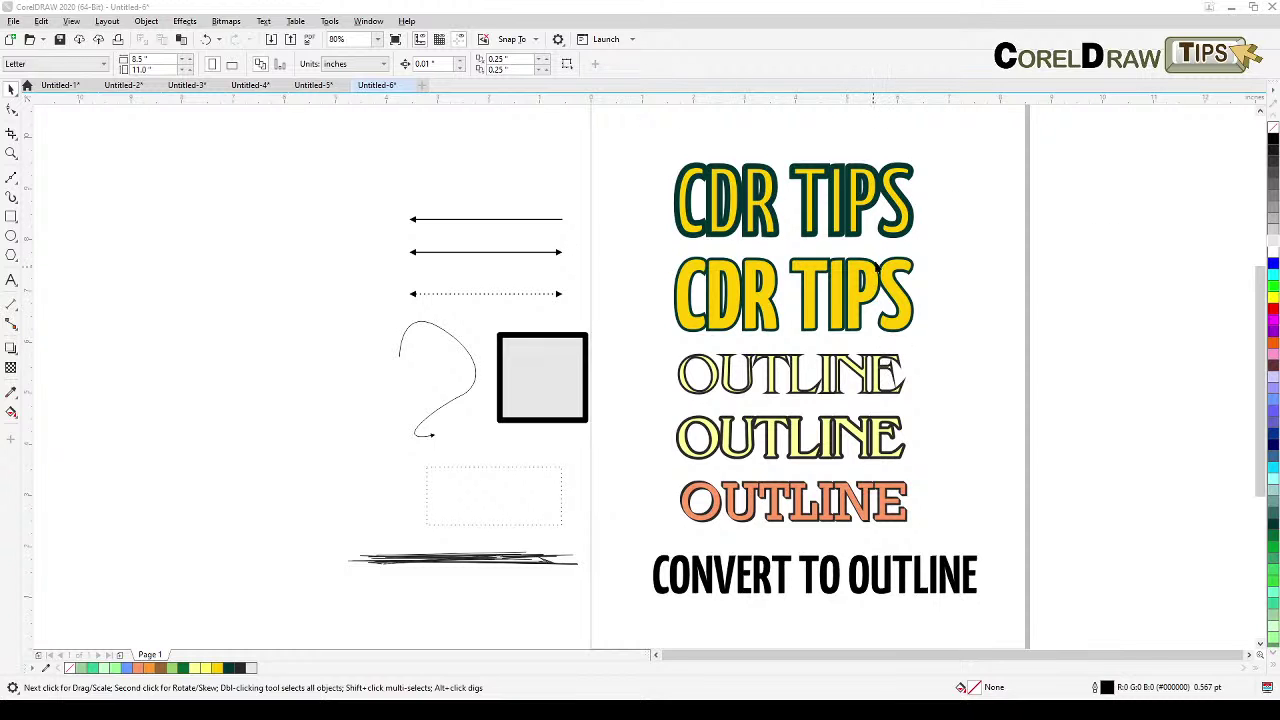
Step: Review the Outline Pen settings of the upper CDR TIPS text without changing them
scroll(898, 228, "up", 3)
left_click_drag(896, 222, 632, 342)
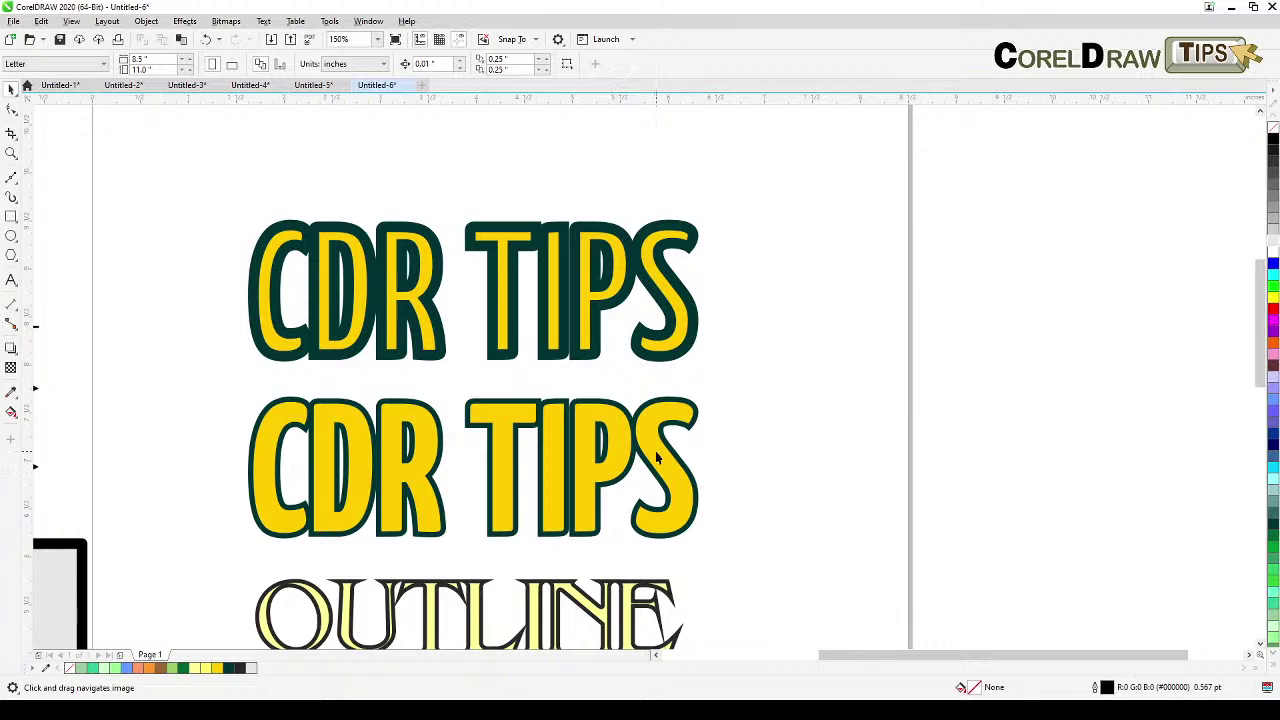
key("space")
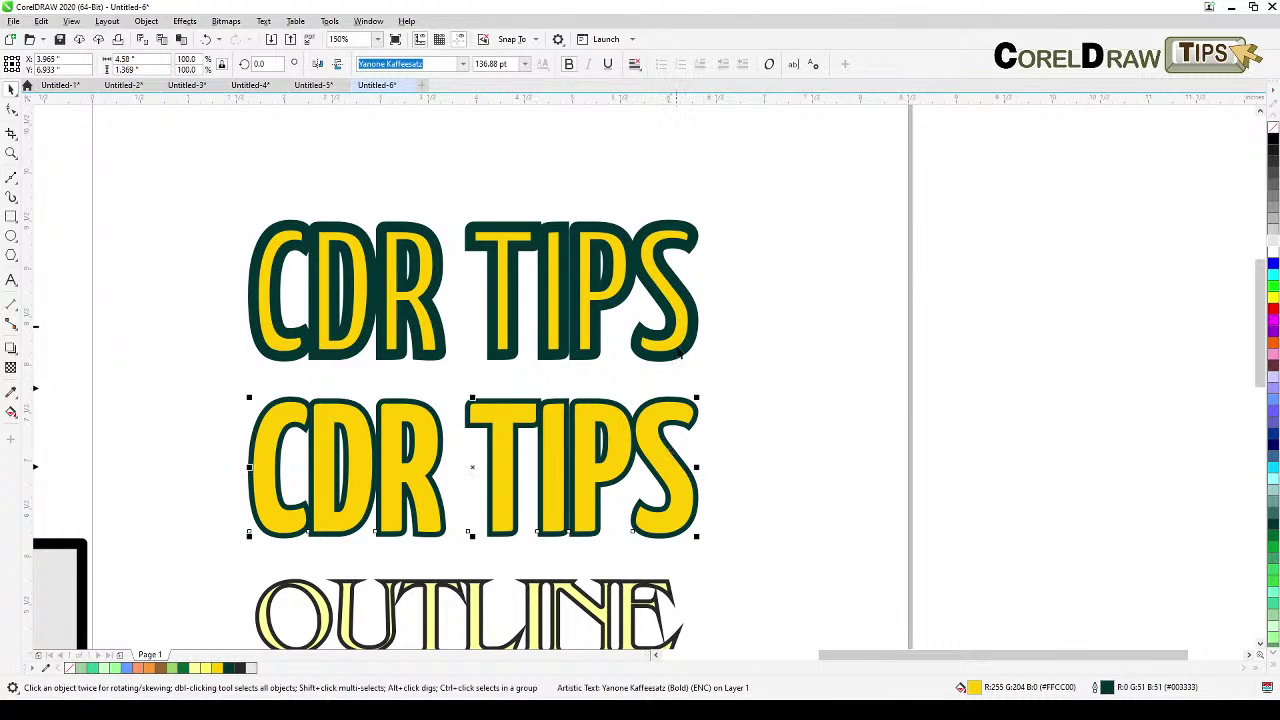
left_click(682, 318)
left_click(823, 325)
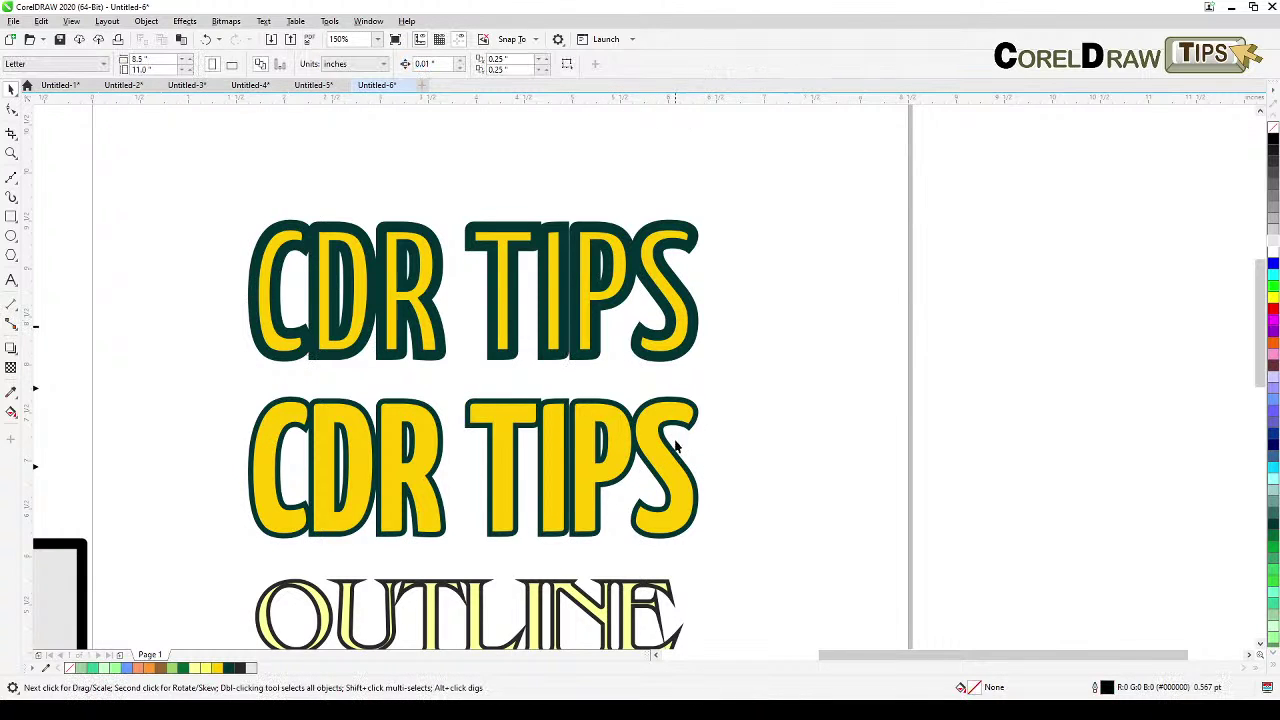
left_click(673, 347)
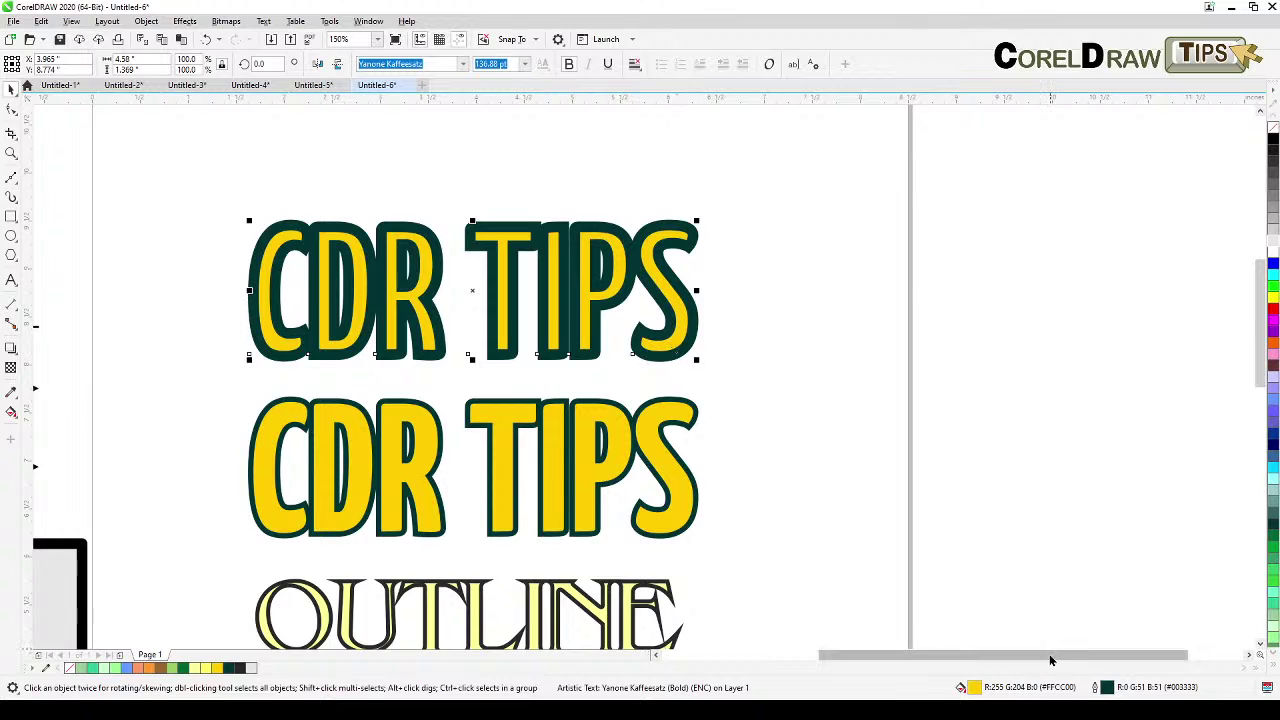
double_click(1096, 688)
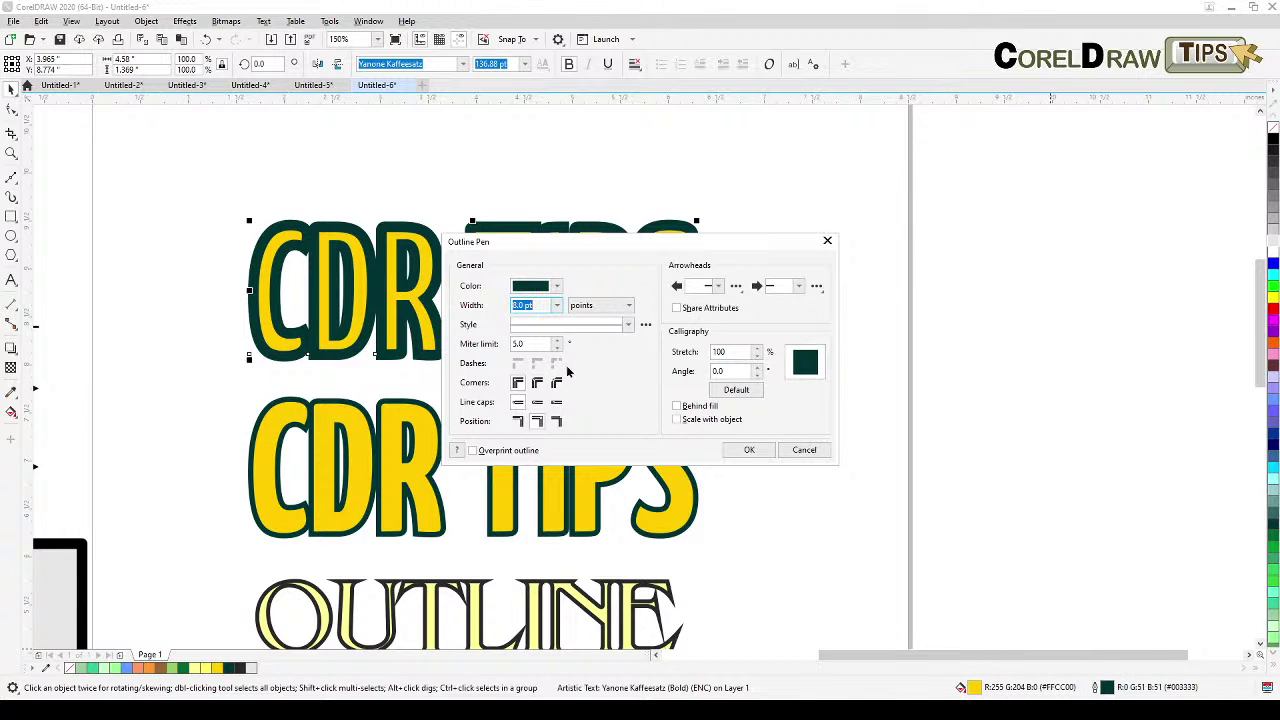
left_click(804, 449)
Step: Review the Outline Pen settings of the lower CDR TIPS text for comparison with the upper one
left_click(686, 462)
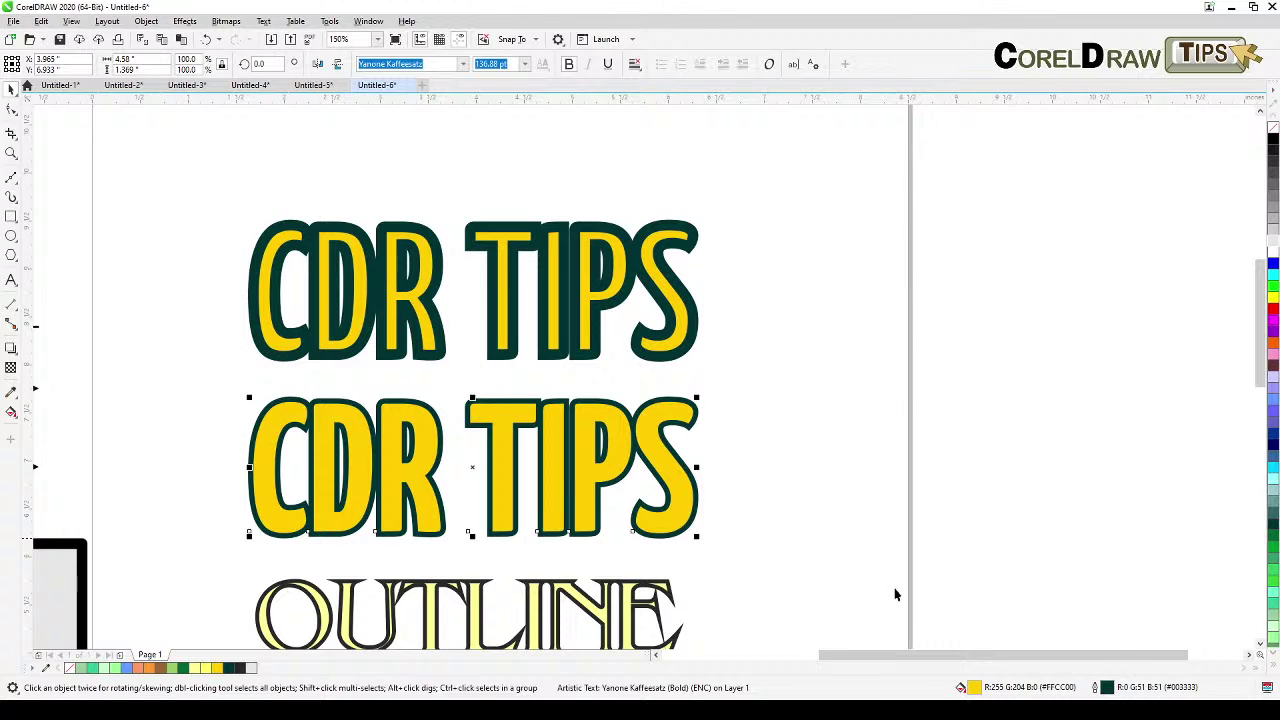
double_click(1096, 688)
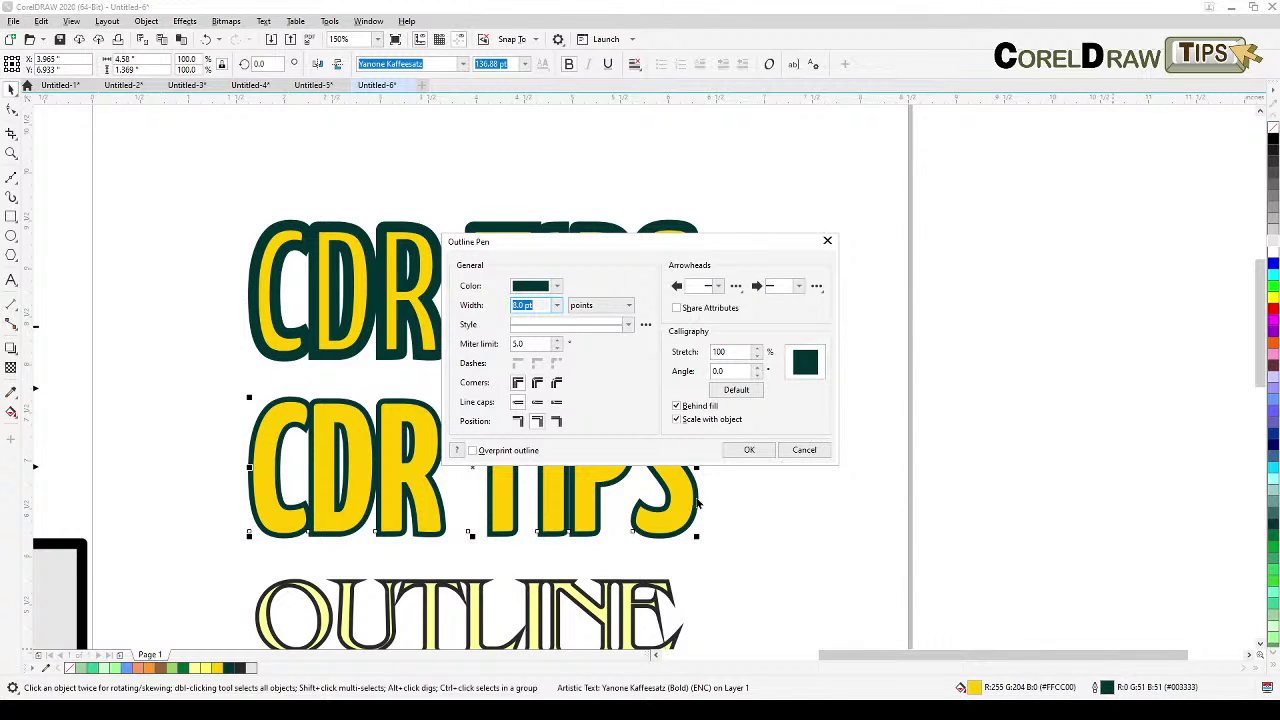
left_click(805, 452)
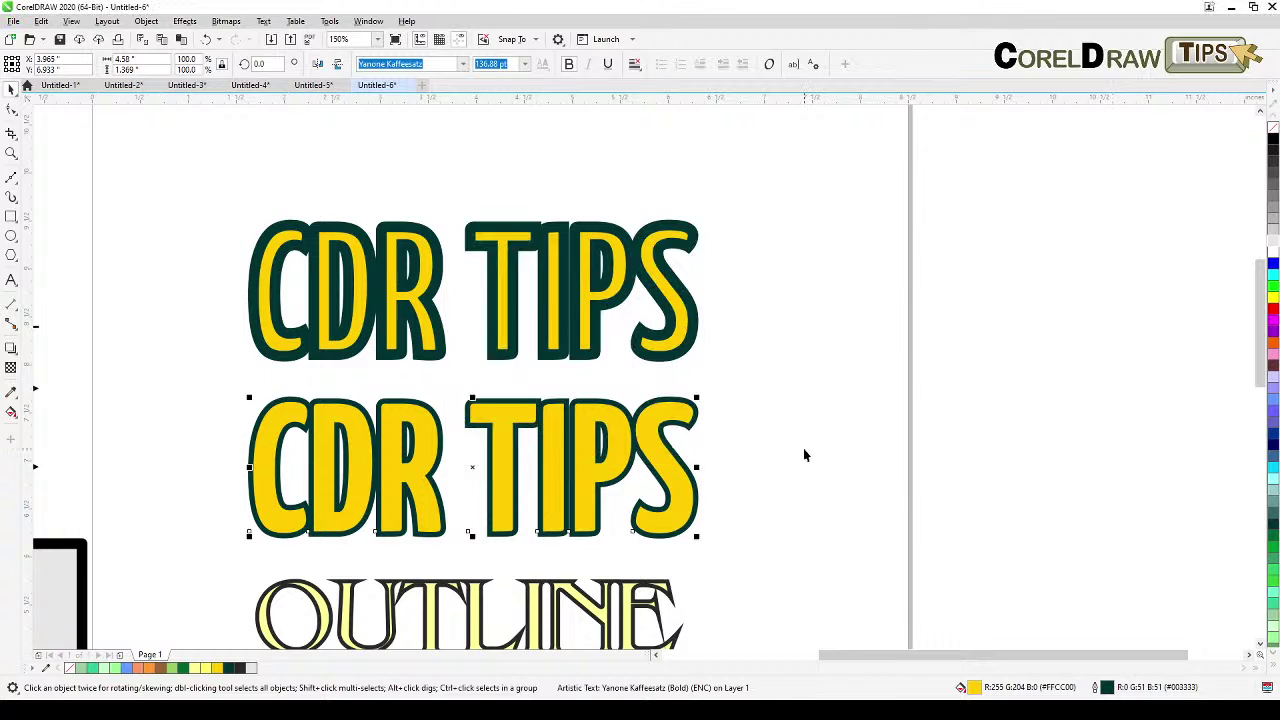
left_click(712, 356)
left_click(684, 342)
left_click(660, 442)
left_click(735, 345)
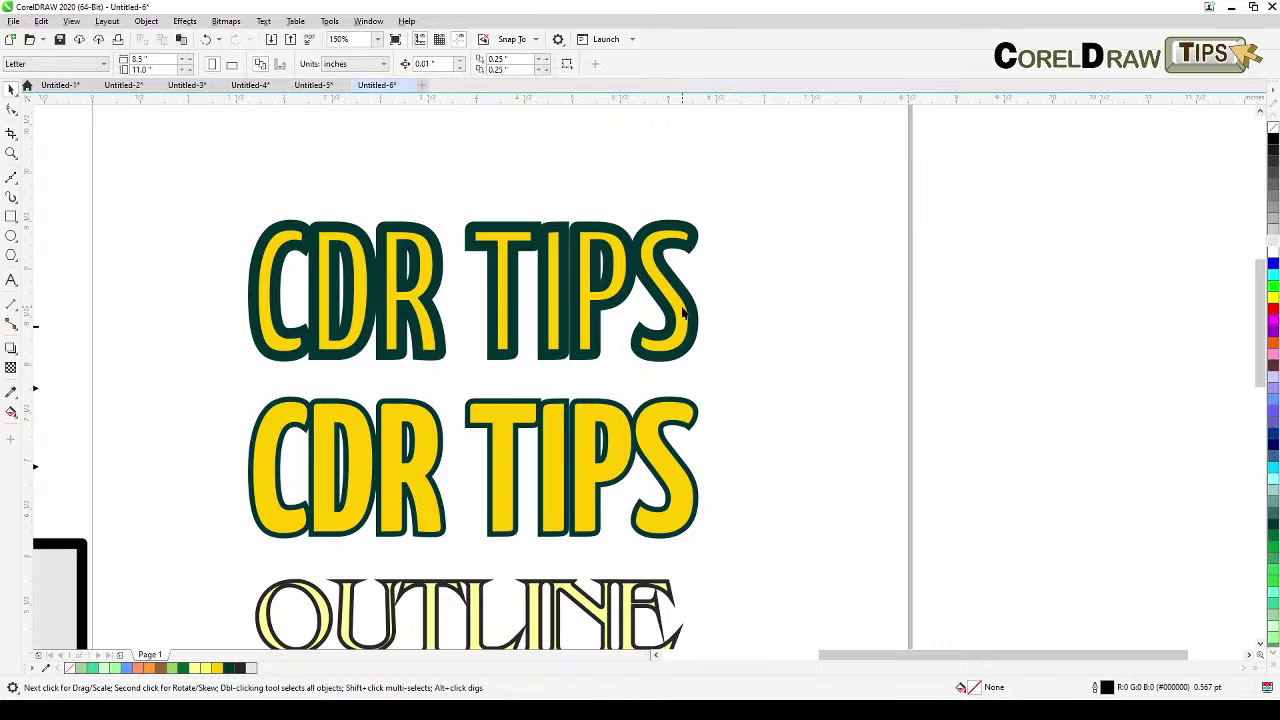
Step: Place the upper CDR TIPS text's outline behind its fill, leaving Scale with object off
left_click(683, 313)
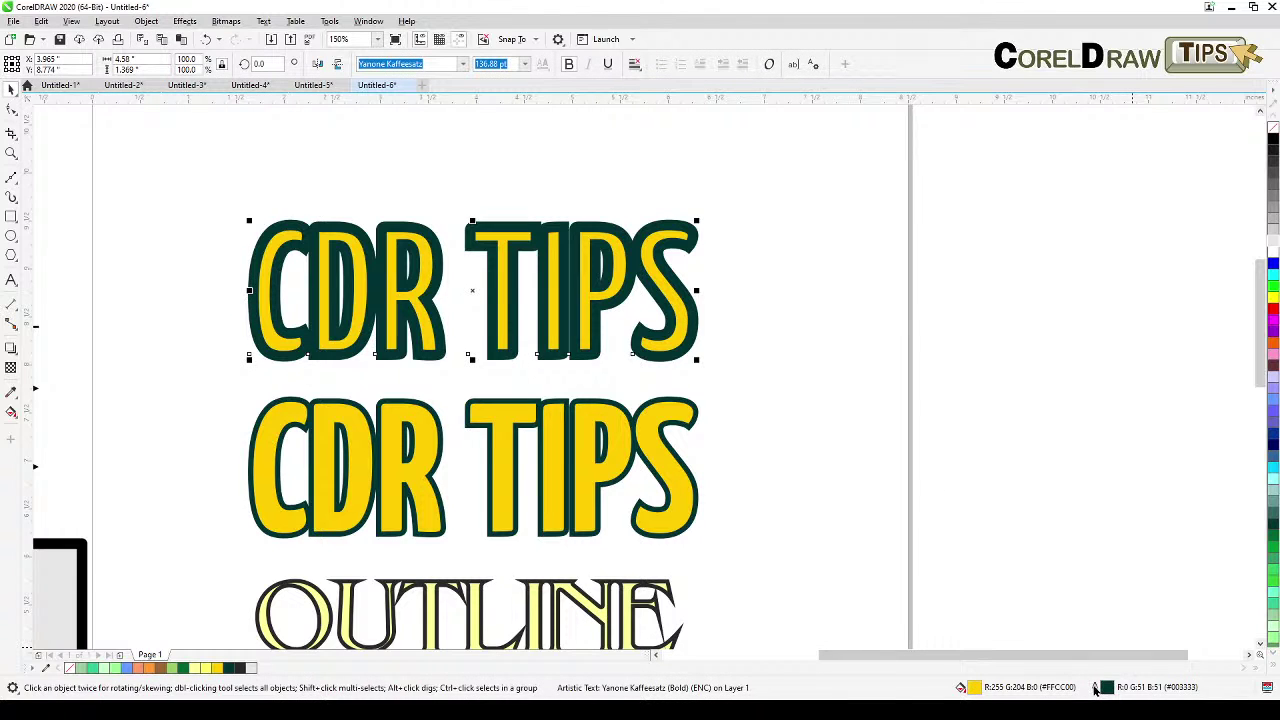
double_click(1095, 688)
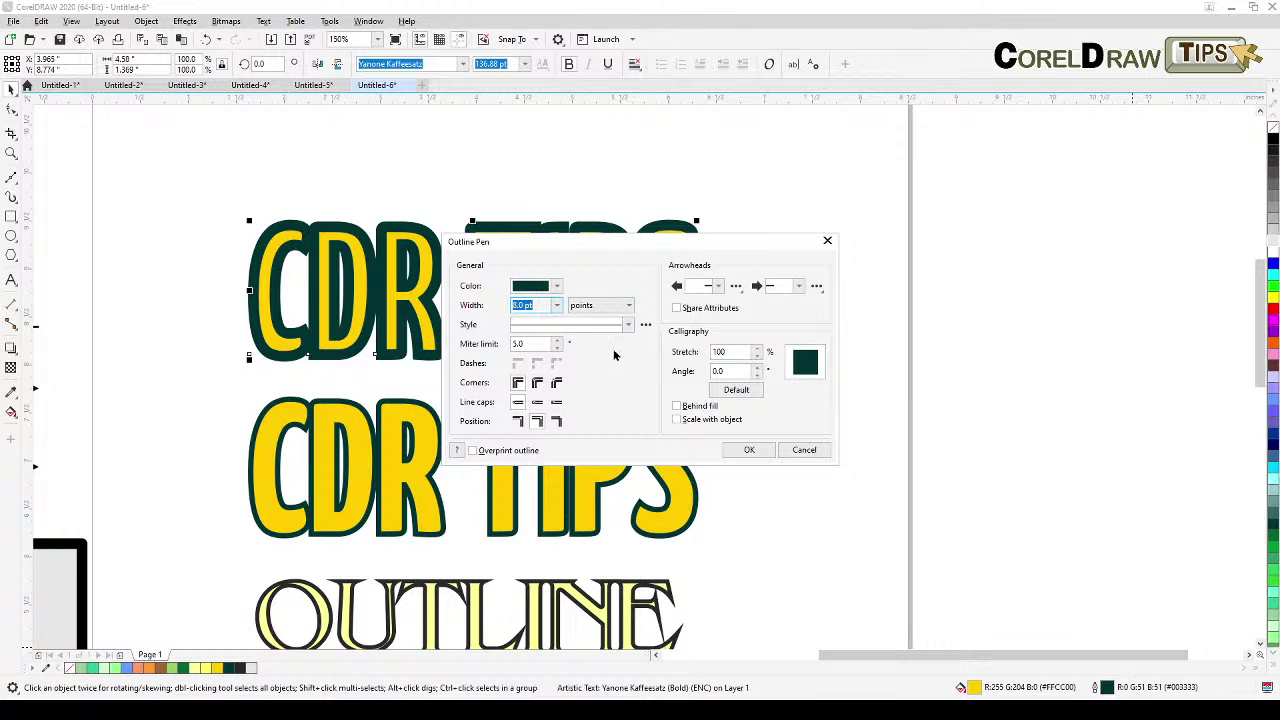
left_click(676, 406)
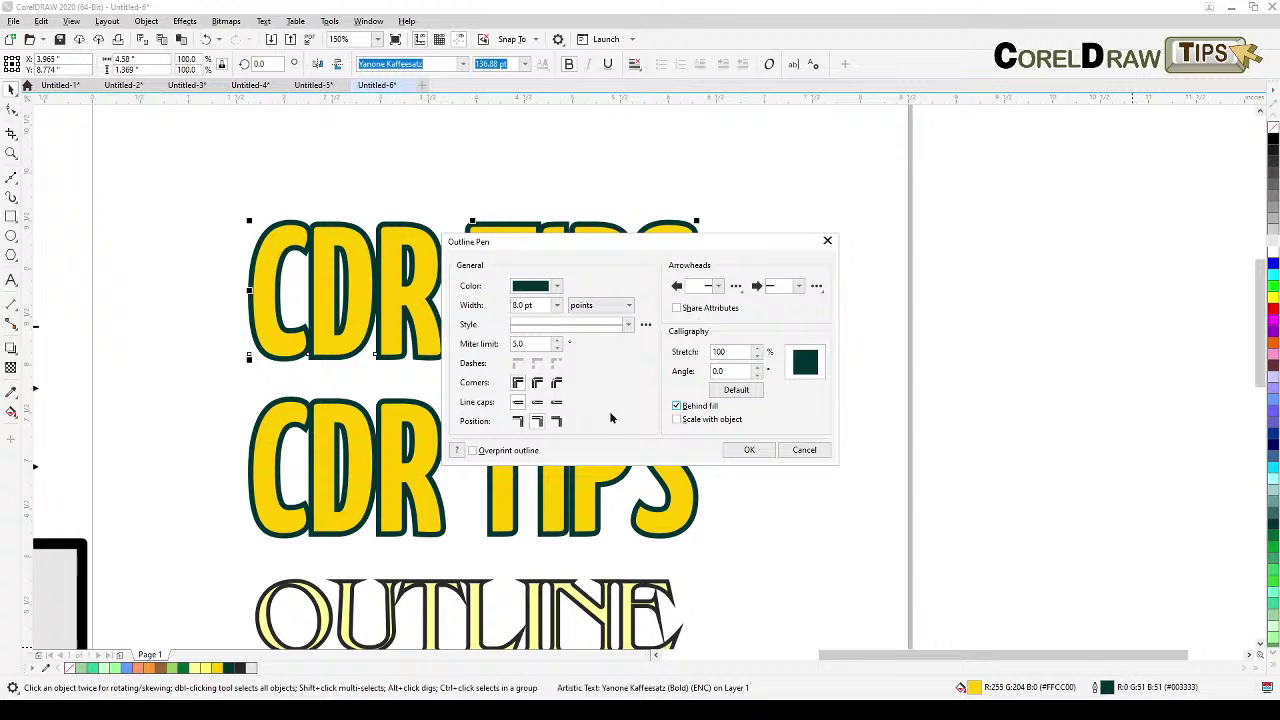
left_click(676, 406)
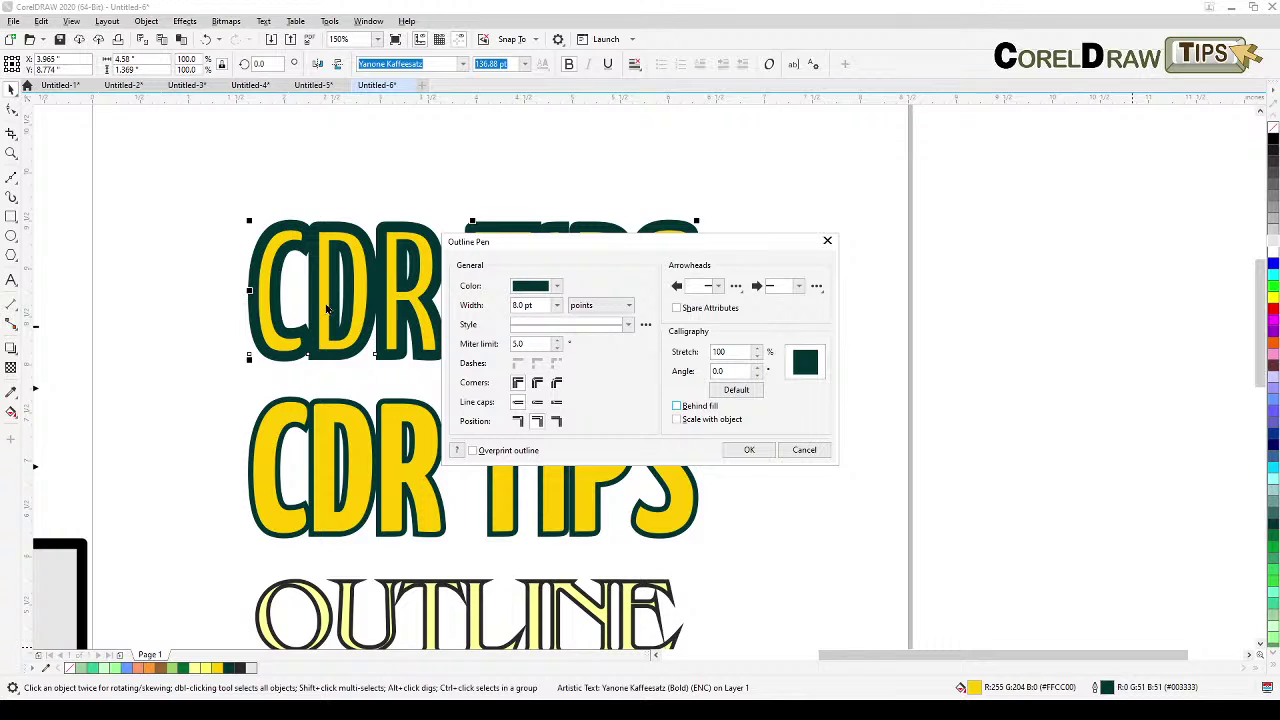
left_click_drag(594, 246, 860, 217)
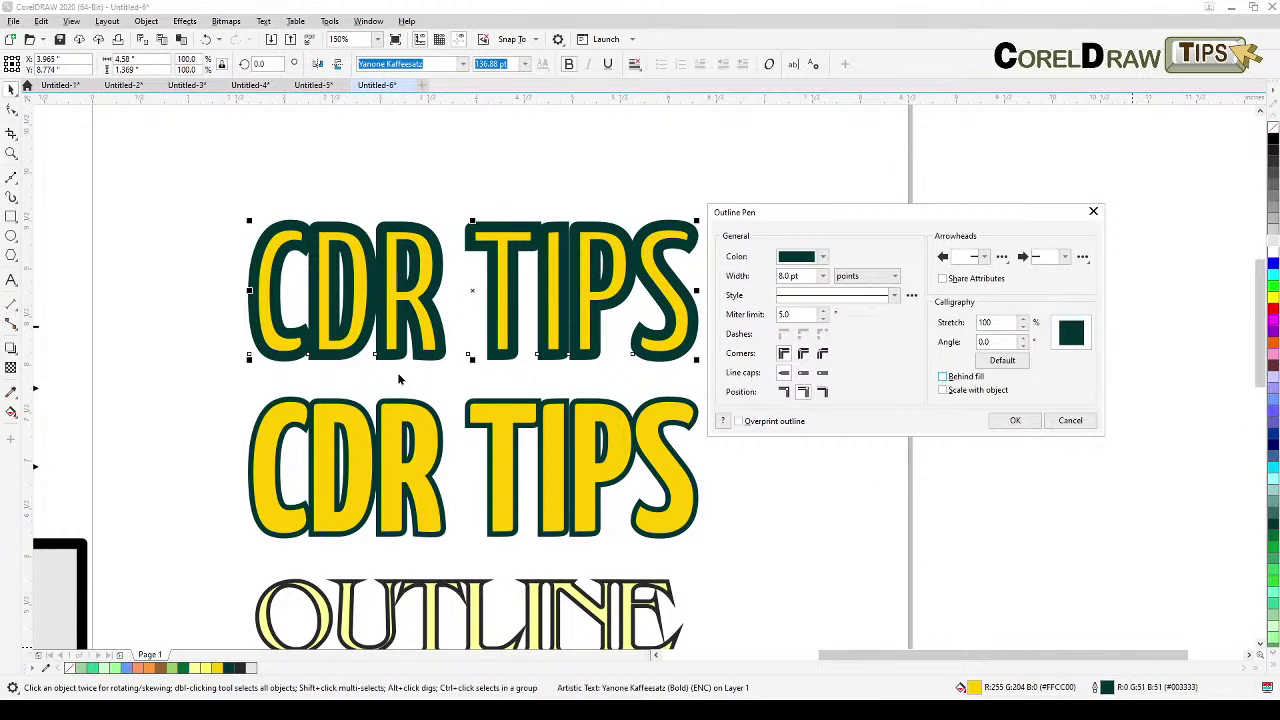
left_click(958, 378)
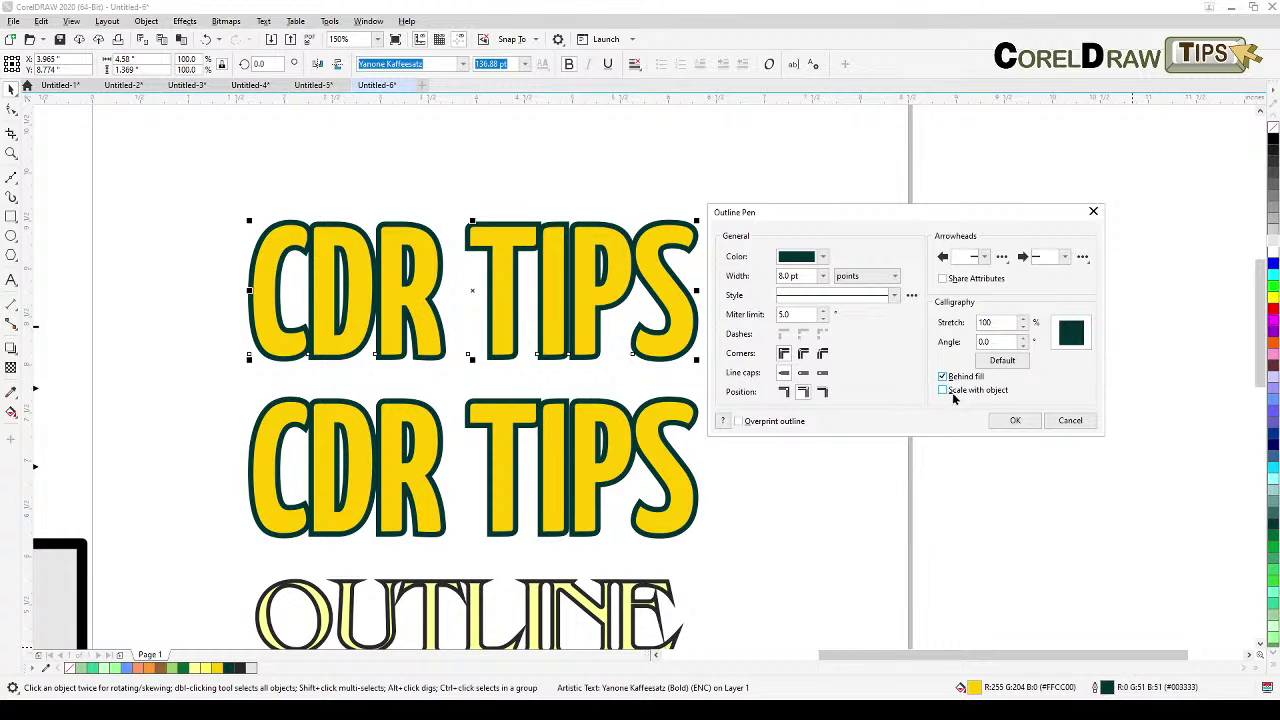
left_click(1015, 422)
Step: Scale the upper CDR TIPS text down proportionally to about 1.05 inches wide
left_click(676, 293)
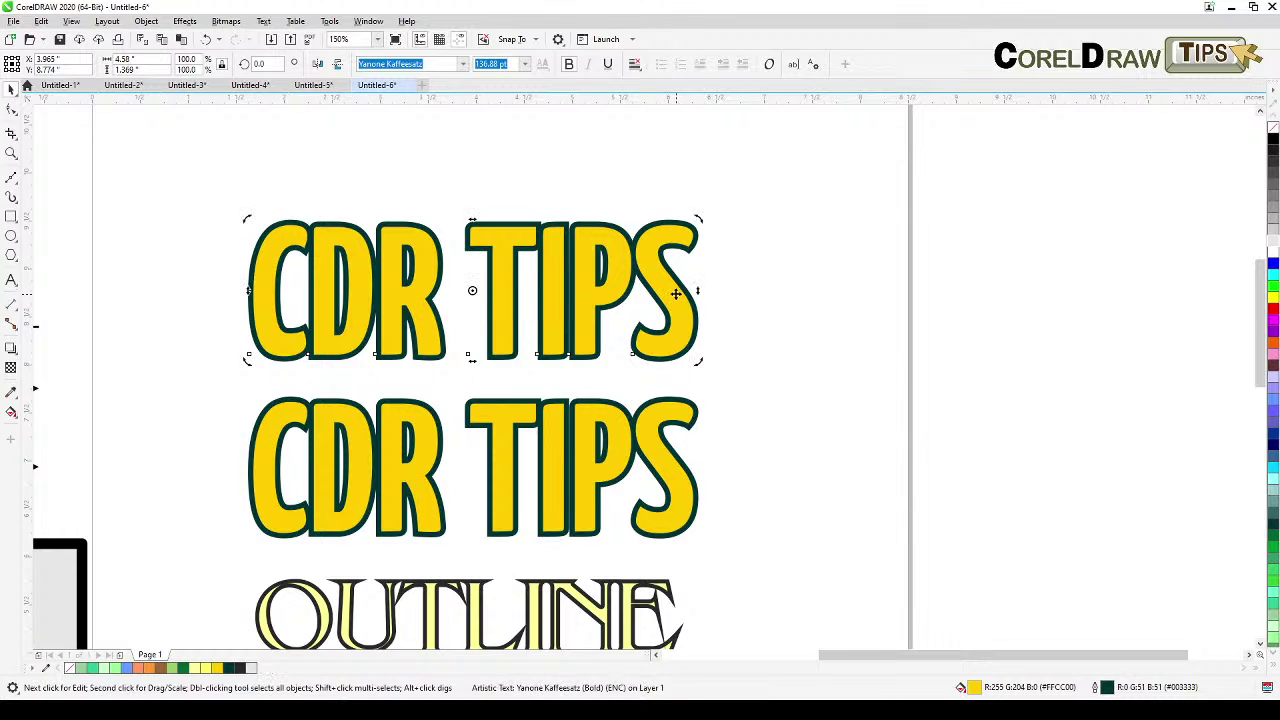
double_click(1095, 690)
left_click(805, 450)
left_click_drag(699, 218, 358, 362)
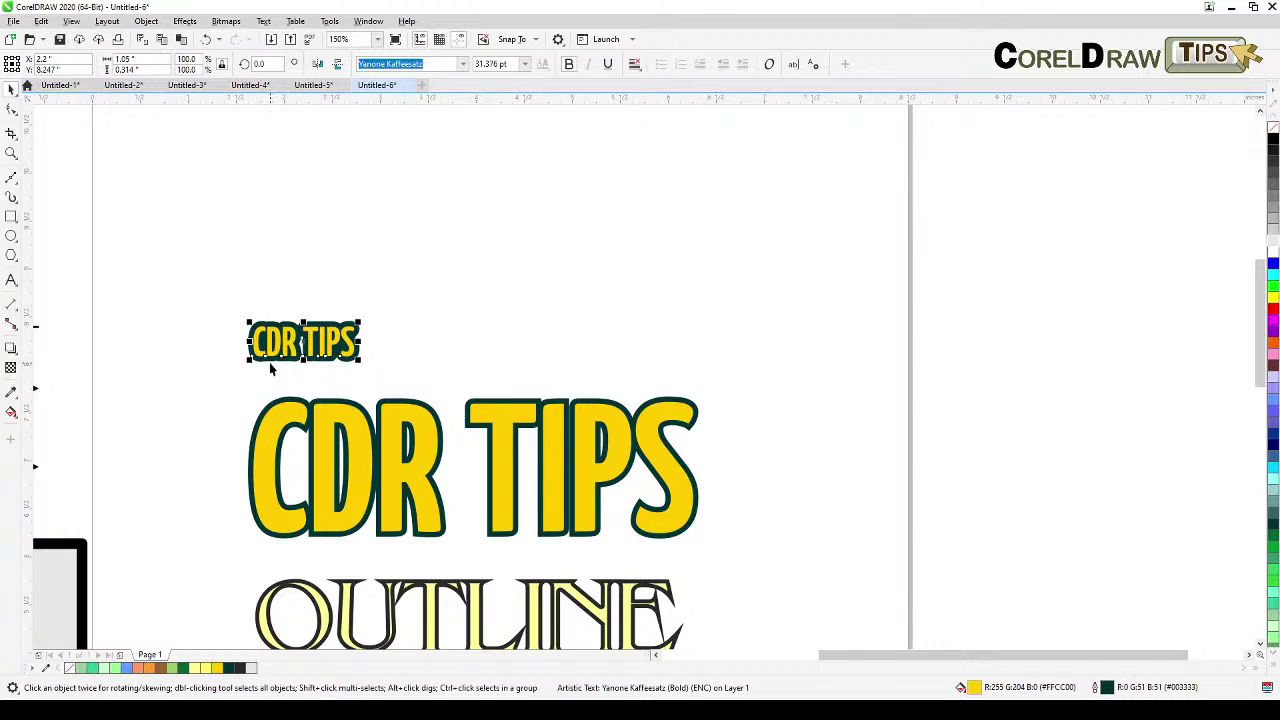
Step: Check the outline width of the shrunken CDR TIPS text and undo the scaling
scroll(271, 372, "up", 2)
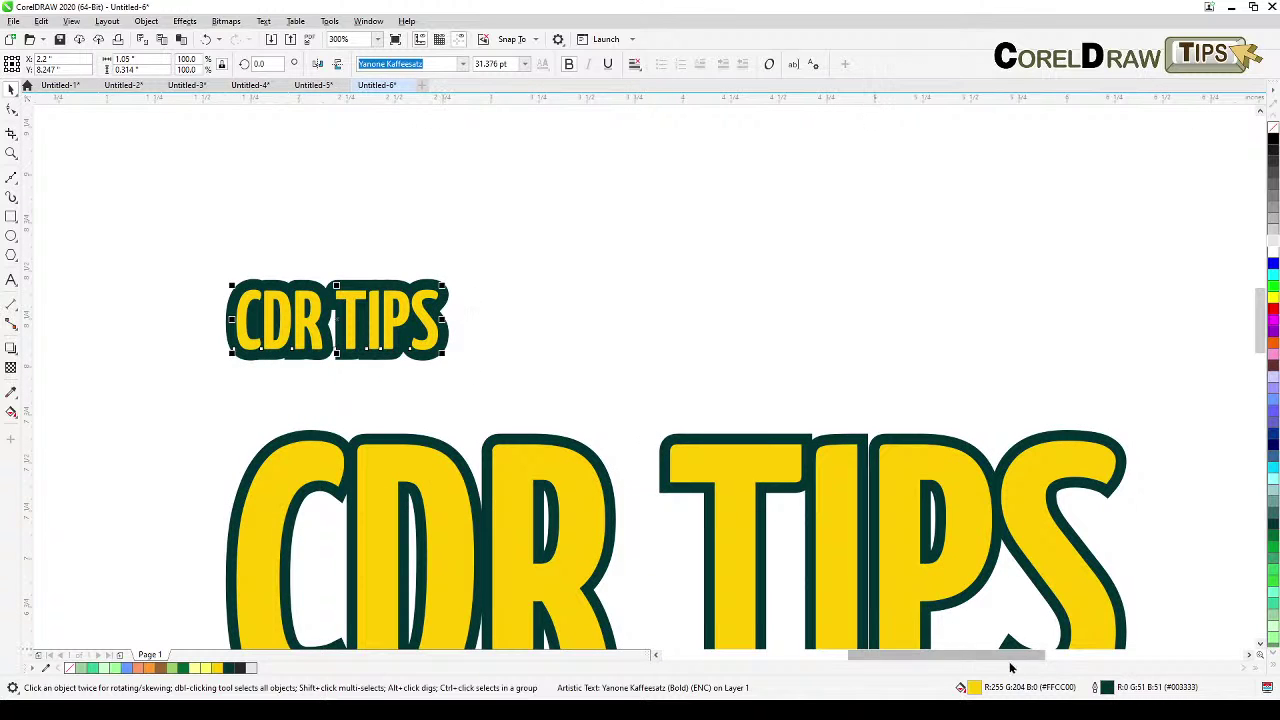
double_click(1096, 688)
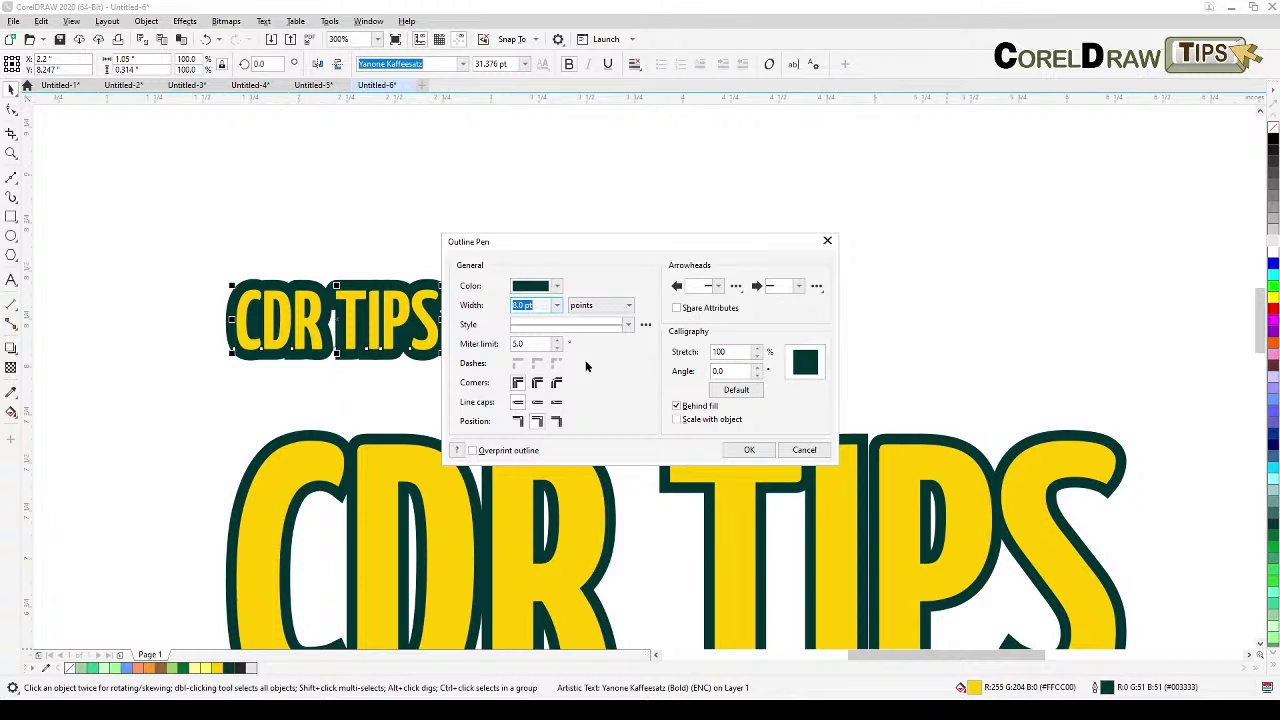
left_click(804, 449)
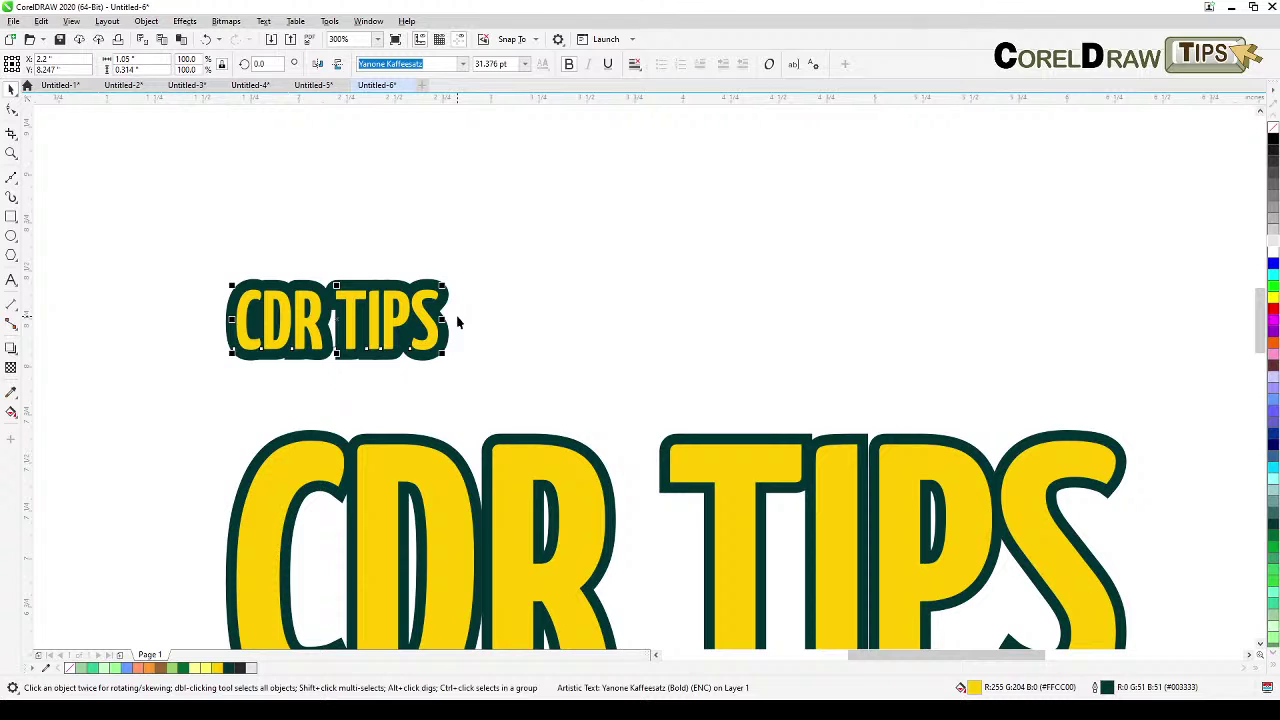
scroll(400, 354, "down", 2)
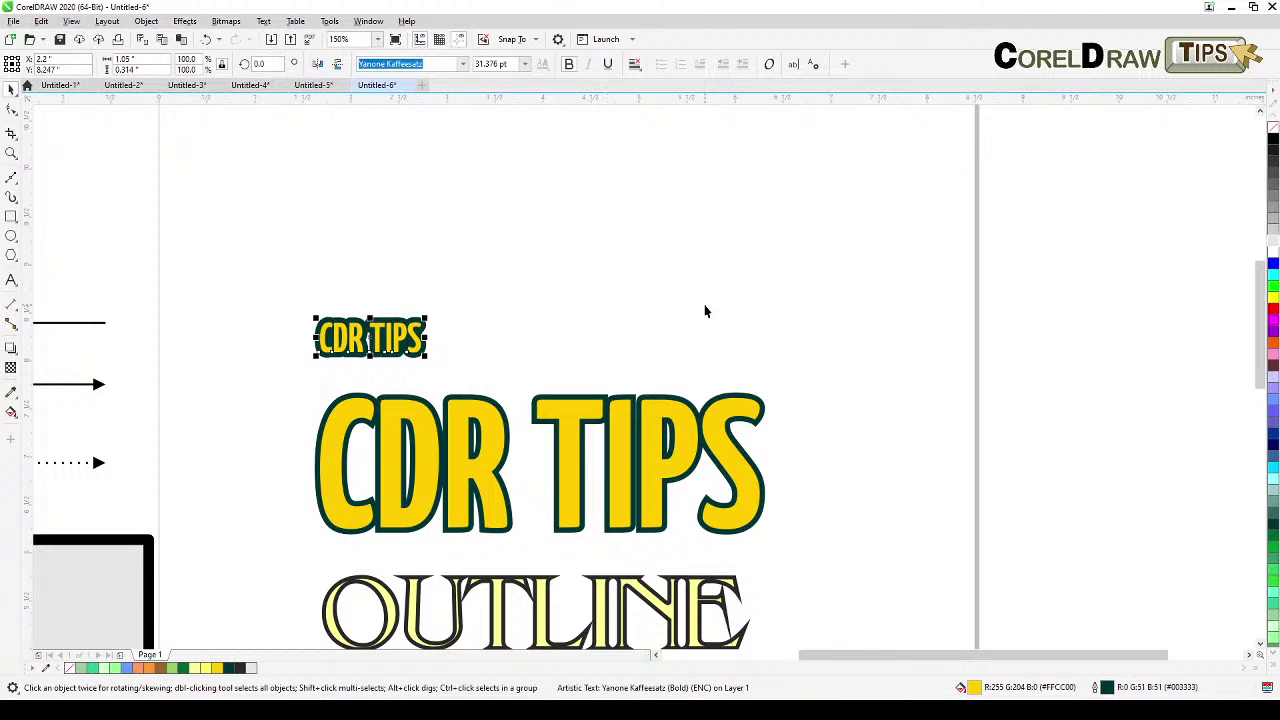
key("ctrl+z")
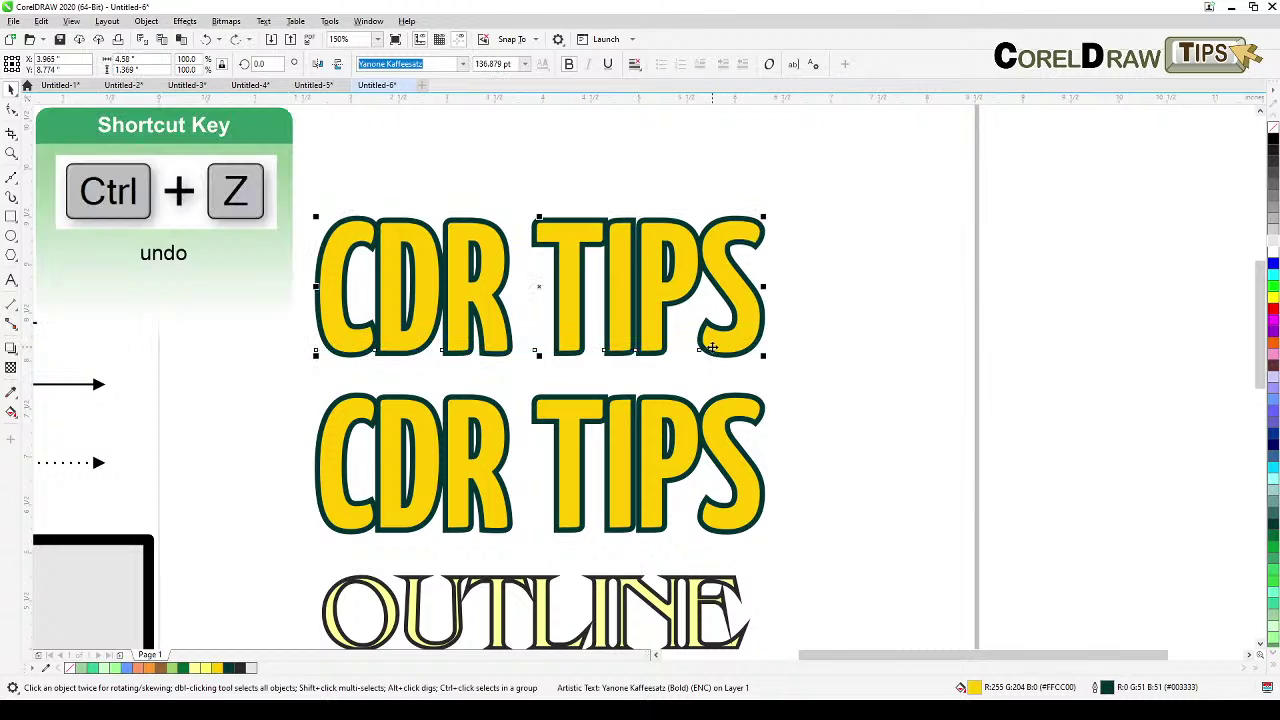
left_click(850, 356)
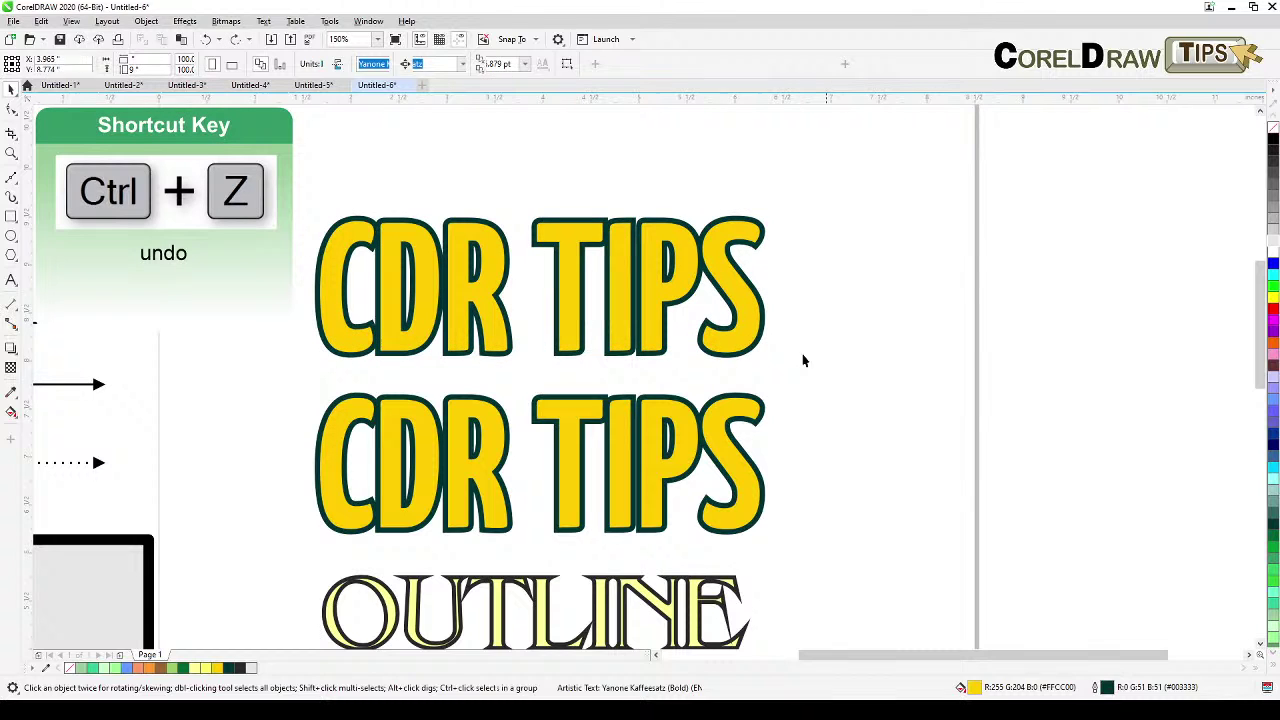
Step: Turn on Scale with object for the upper CDR TIPS text's outline
left_click(722, 352)
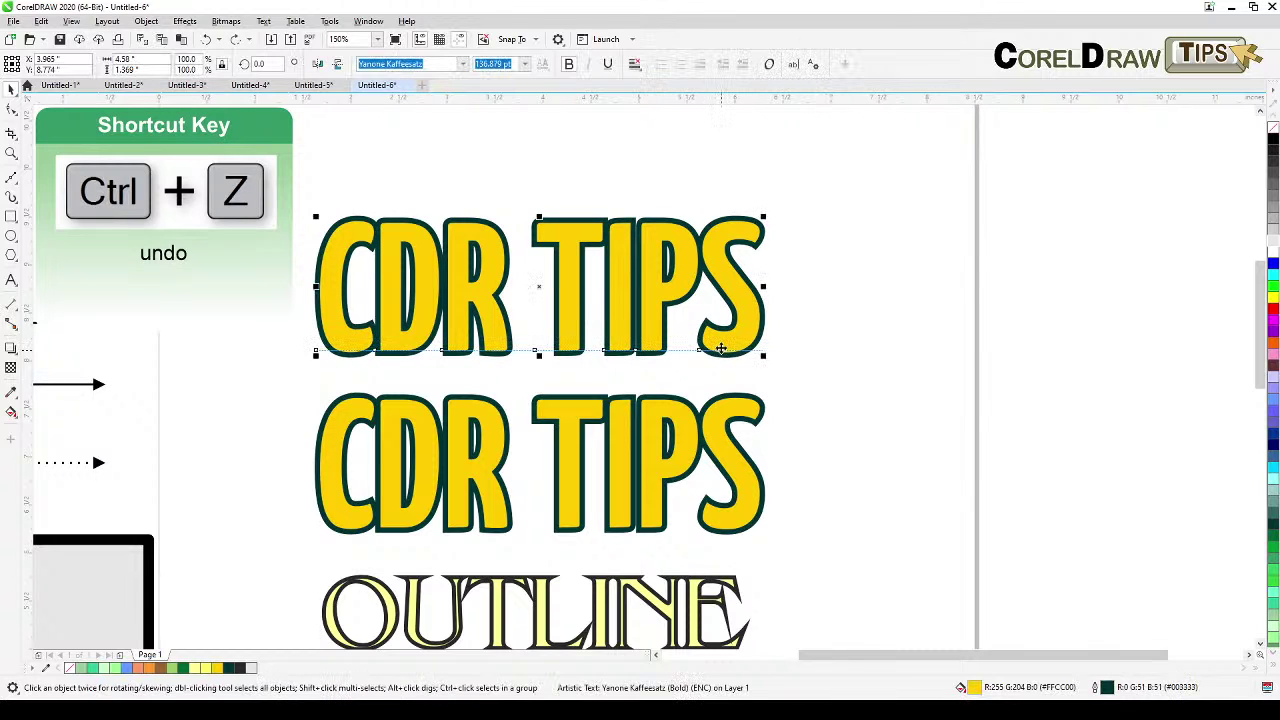
double_click(1097, 690)
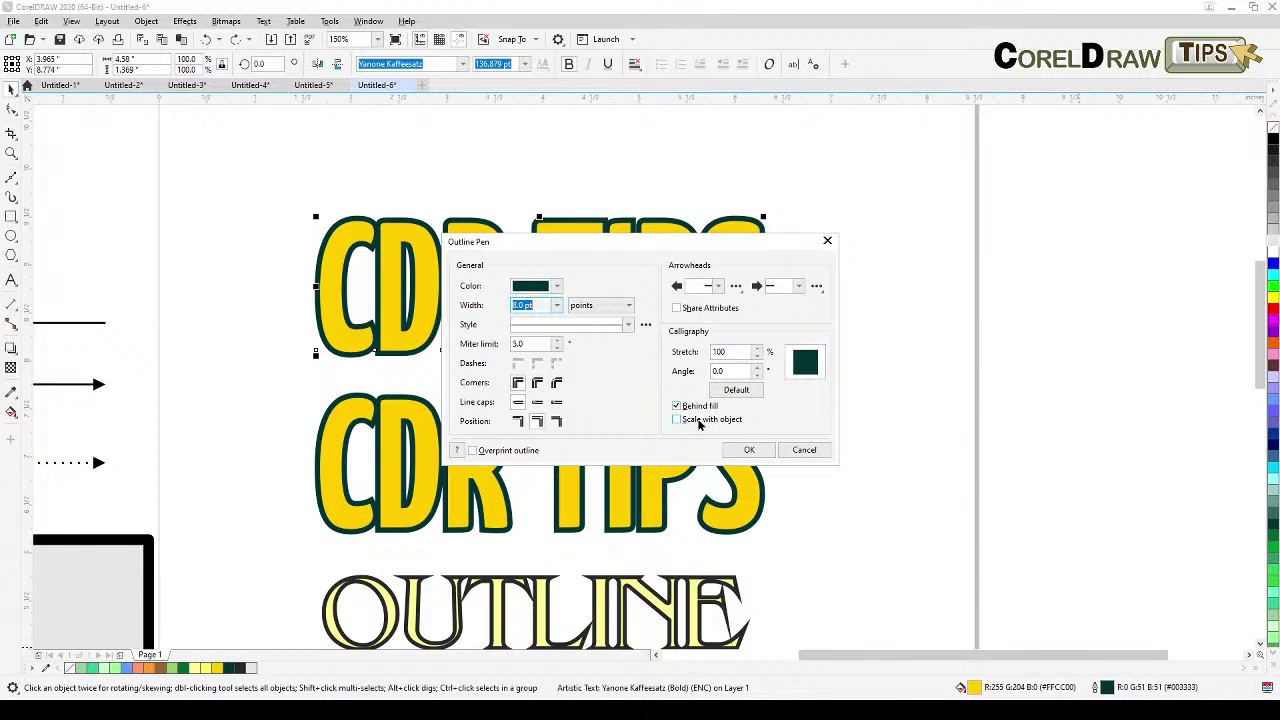
left_click(697, 419)
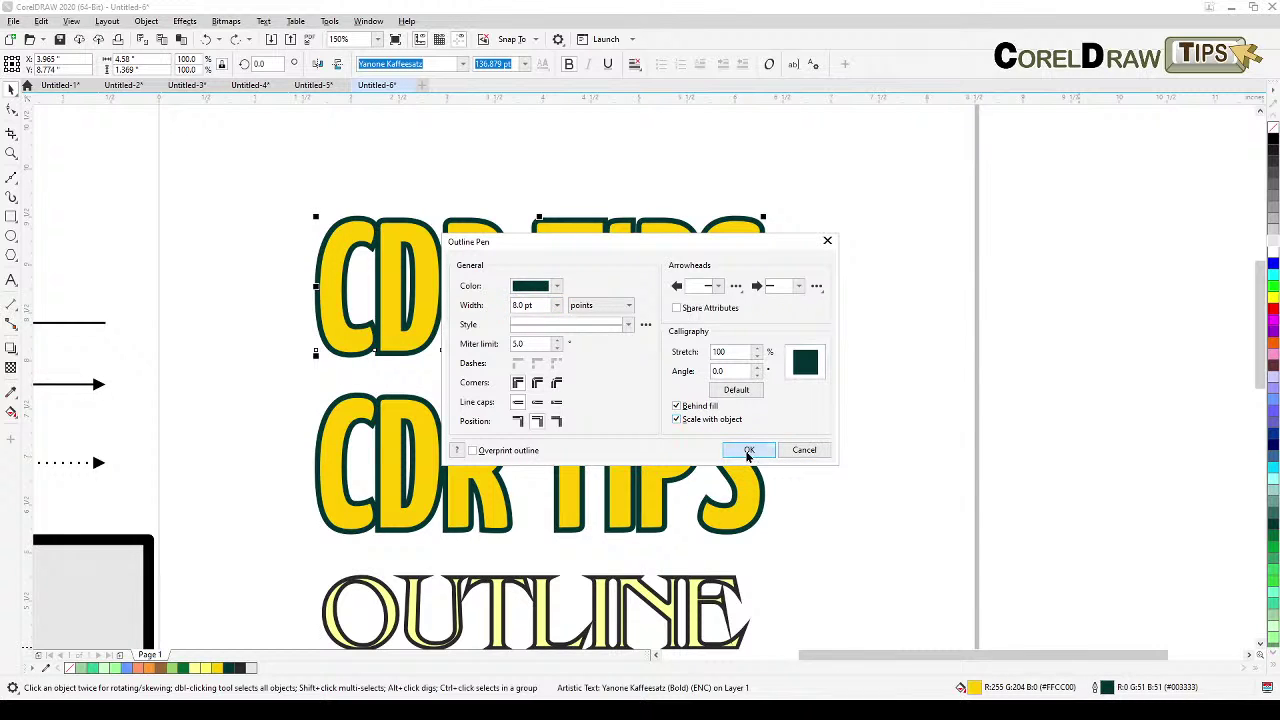
left_click(749, 450)
Step: Scale the upper CDR TIPS text down to about 1.1 inches wide and check its scaled outline width
left_click(742, 312)
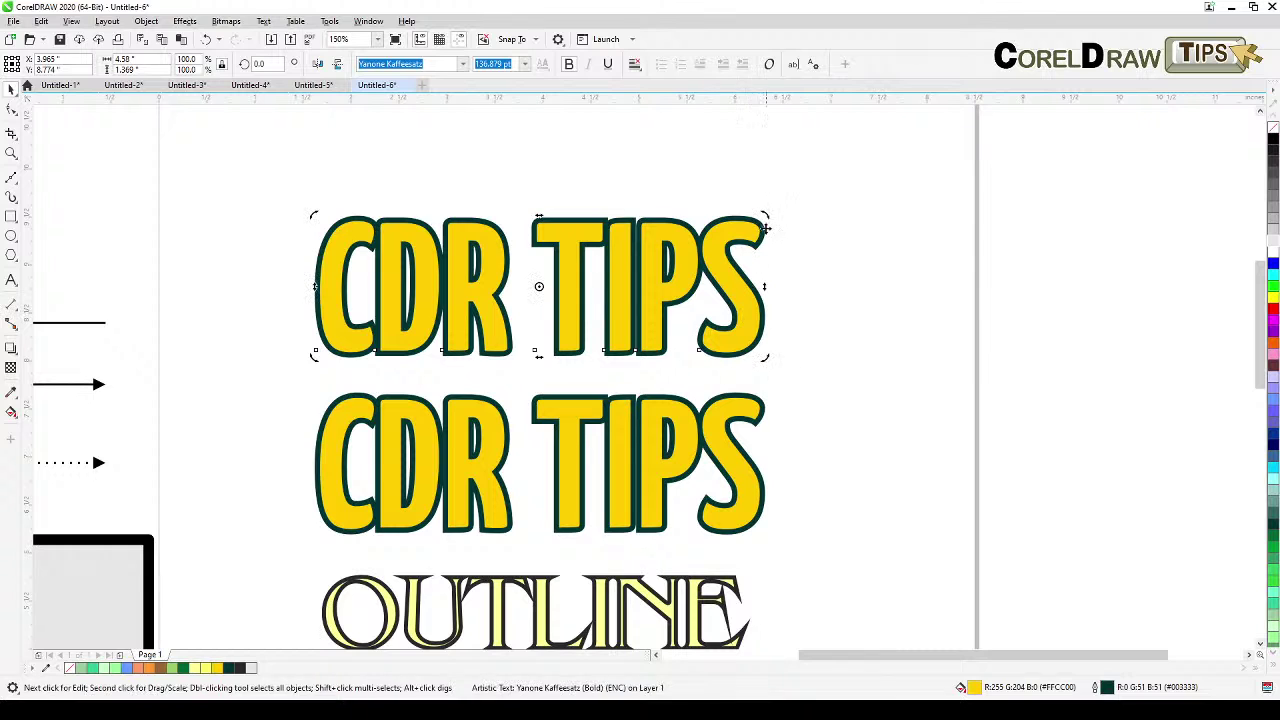
left_click_drag(765, 214, 500, 320)
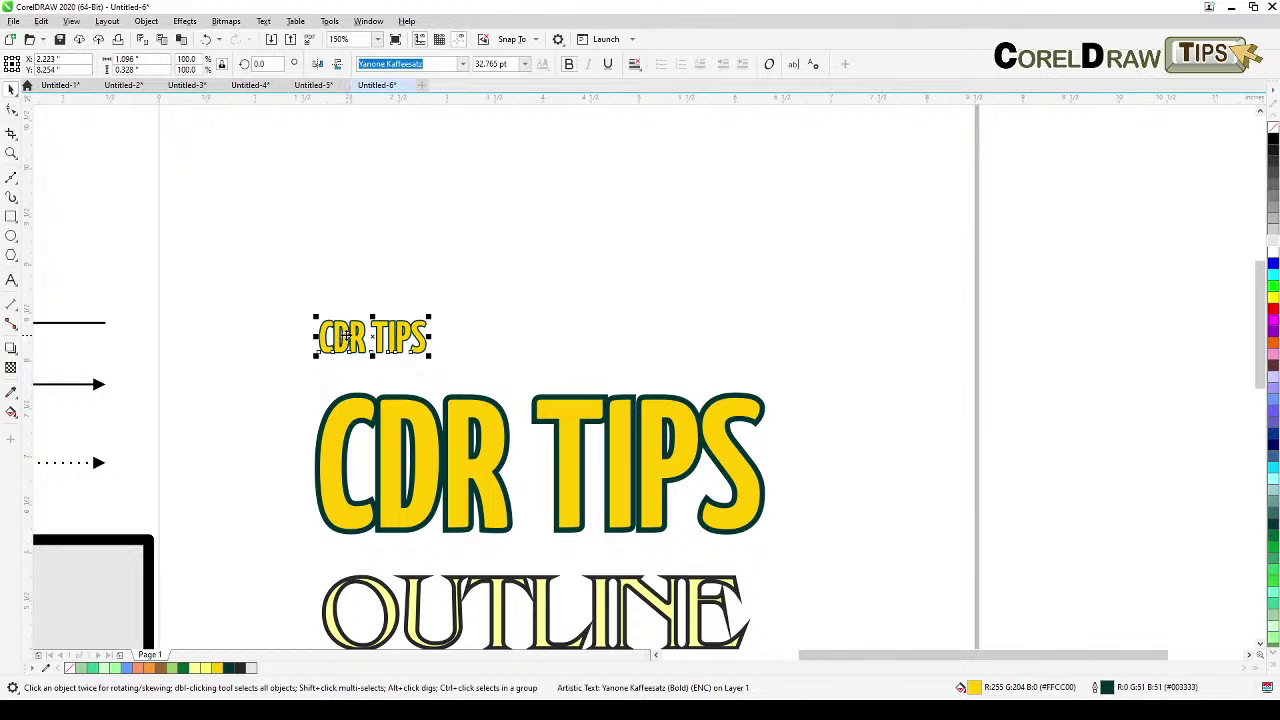
double_click(1096, 687)
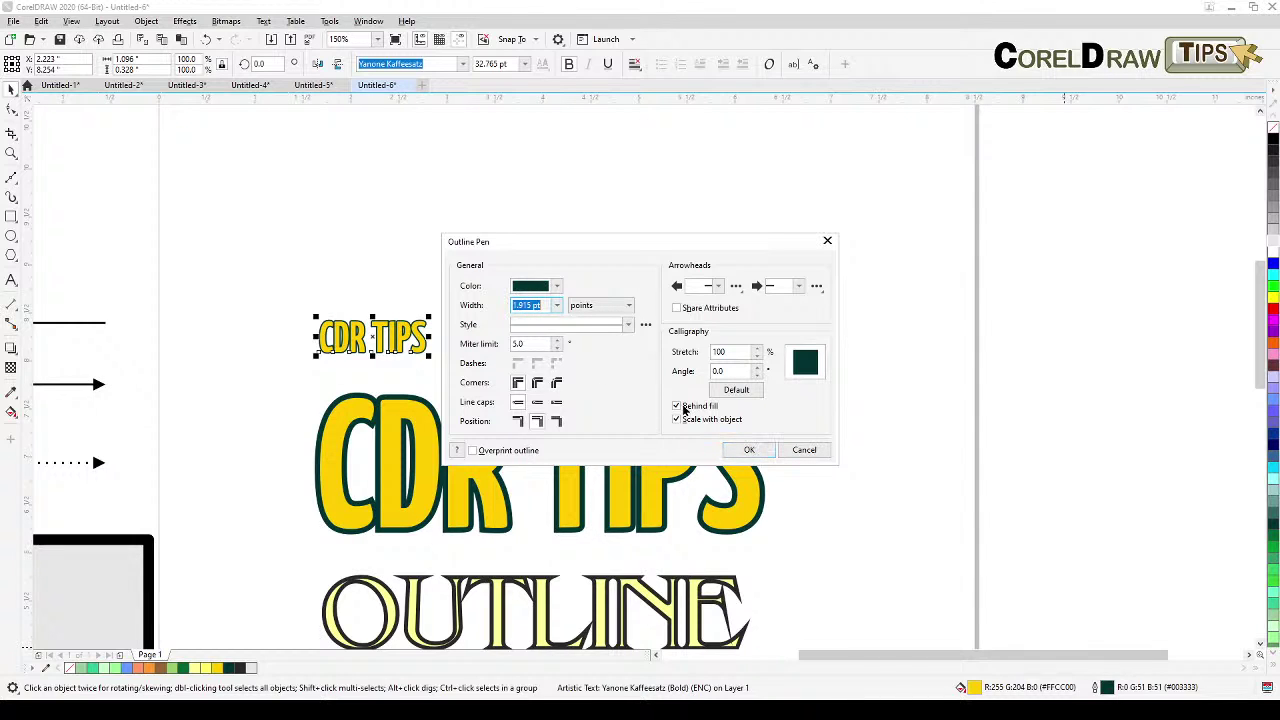
left_click(749, 449)
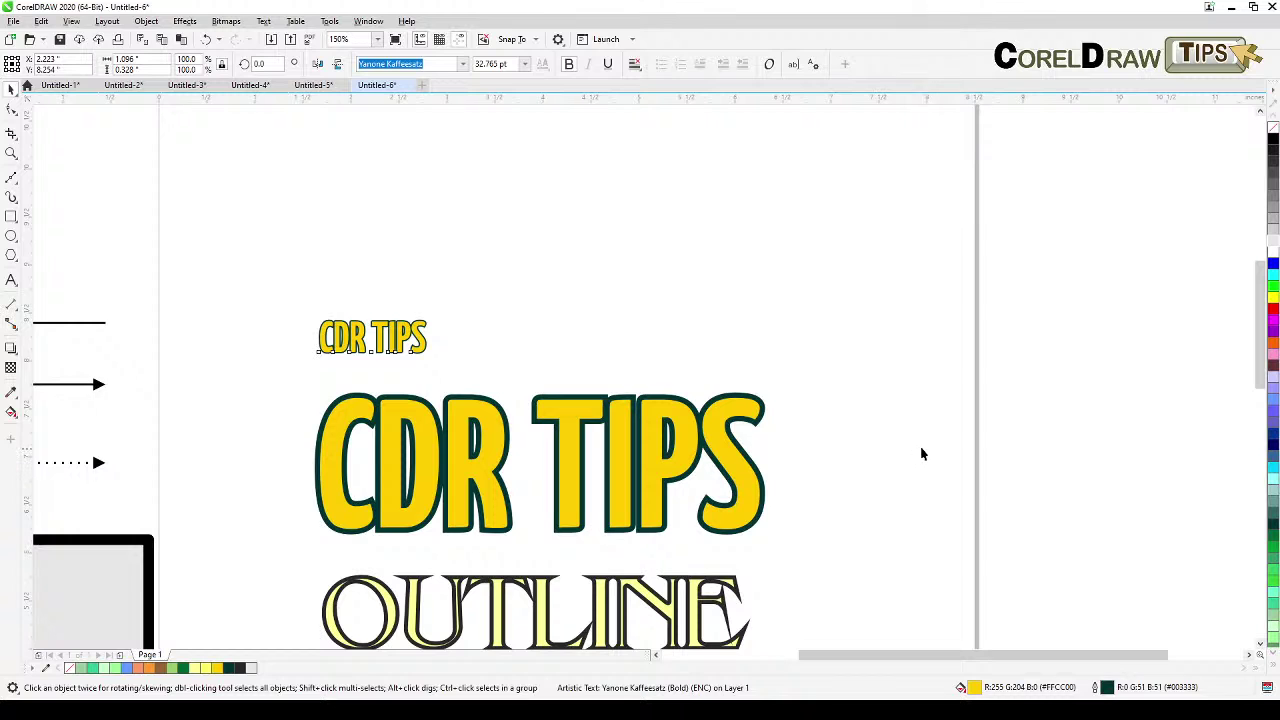
Step: Undo the last outline confirmation and the scaling of the upper CDR TIPS text, and clear the selection
key("ctrl+z")
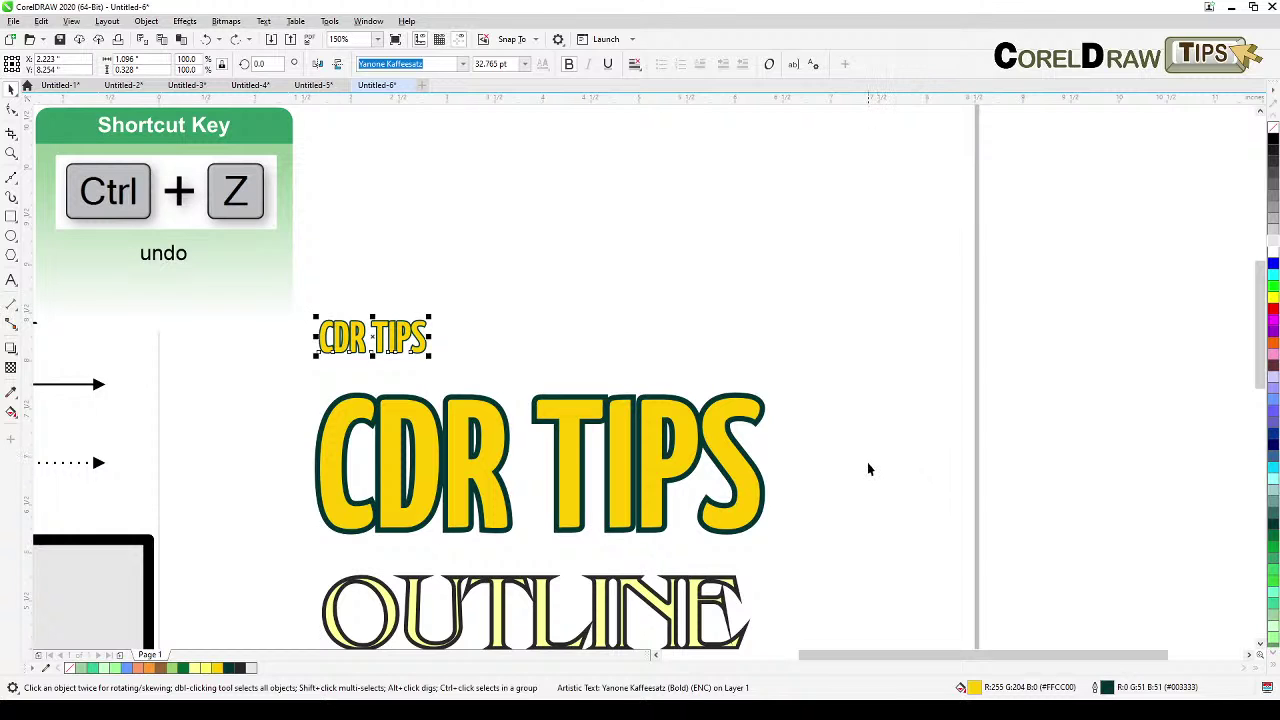
key("ctrl+z")
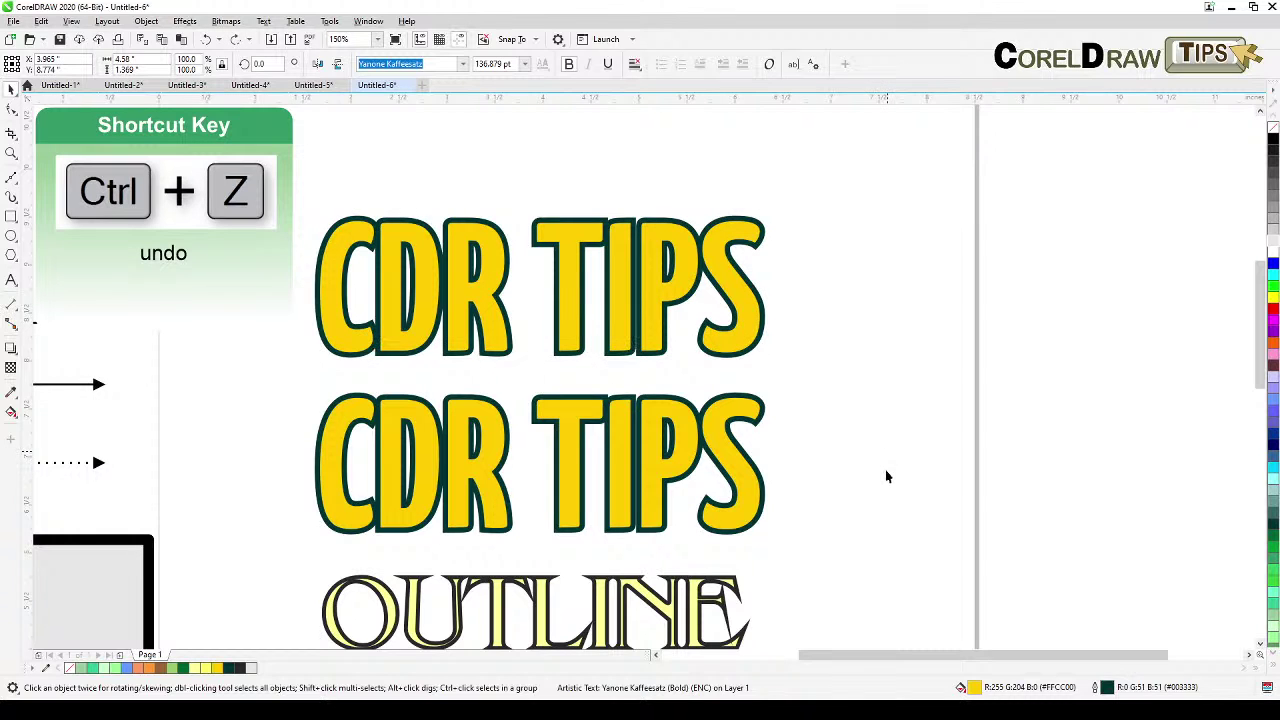
left_click(885, 476)
Step: Select the upper yellow OUTLINE text and check its outline settings without changing them
scroll(885, 420, "down", 3)
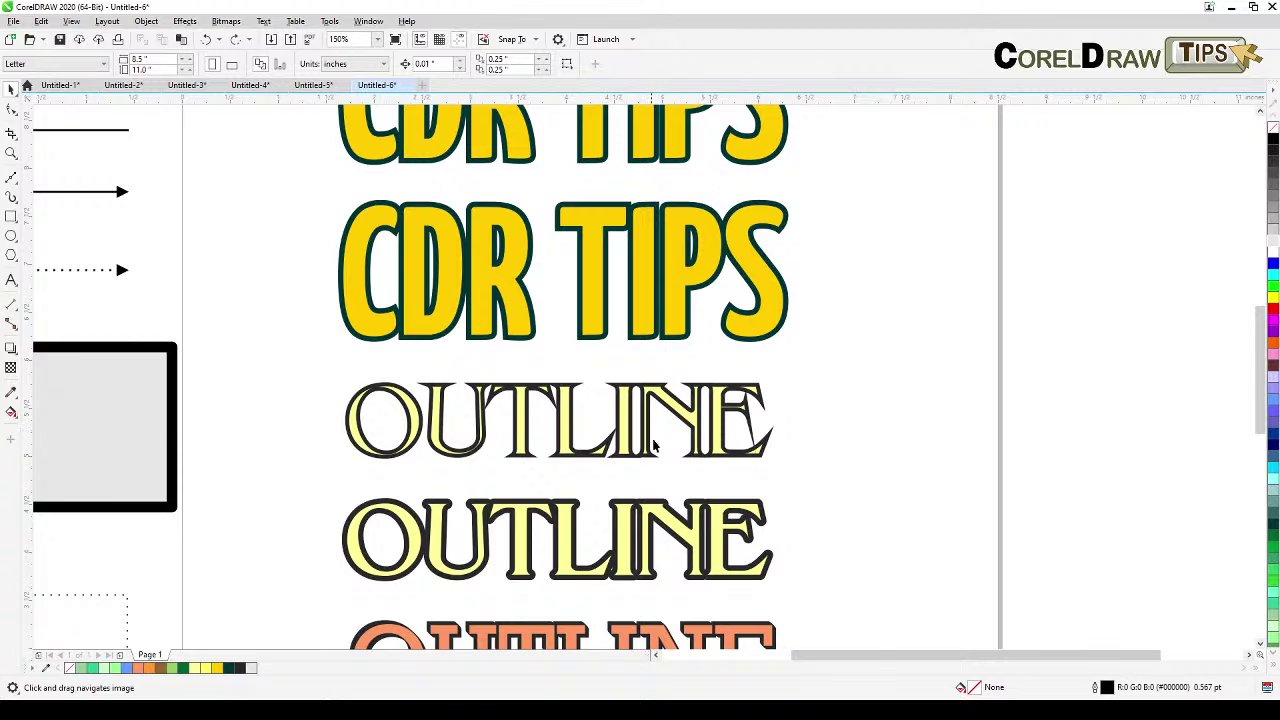
scroll(655, 445, "up", 2)
left_click_drag(669, 374, 703, 433)
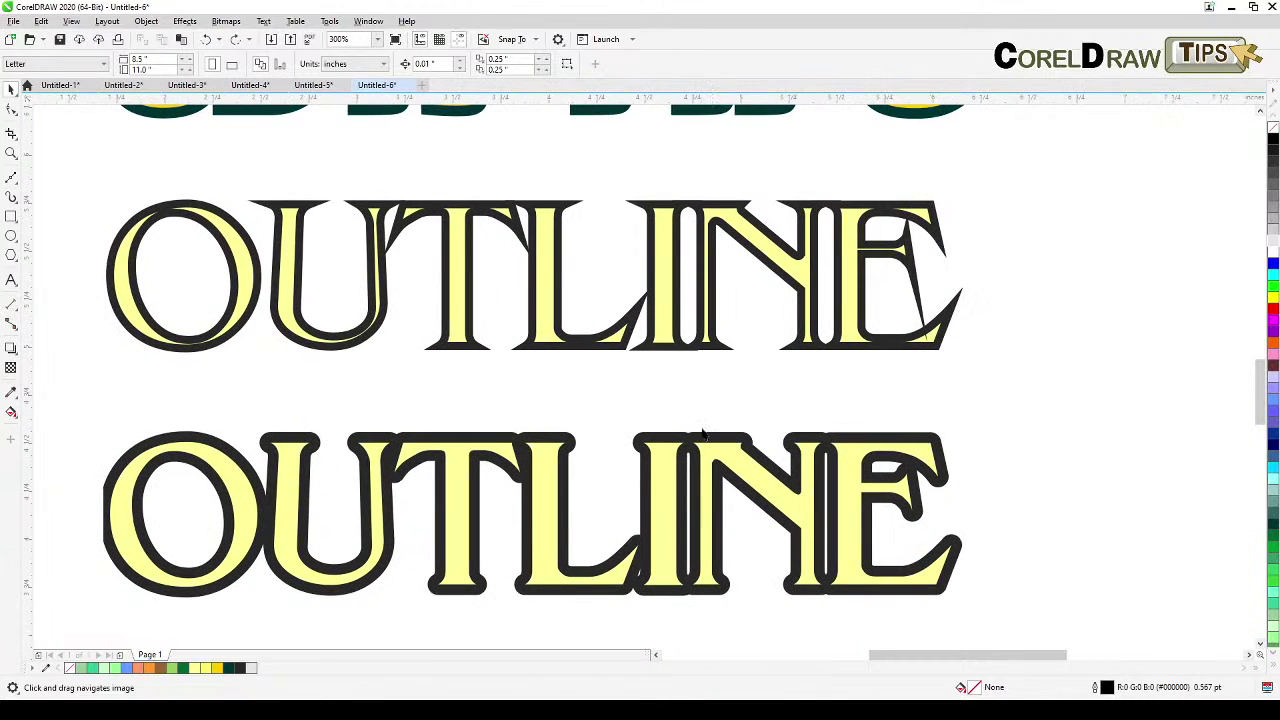
left_click(700, 490)
left_click(692, 347)
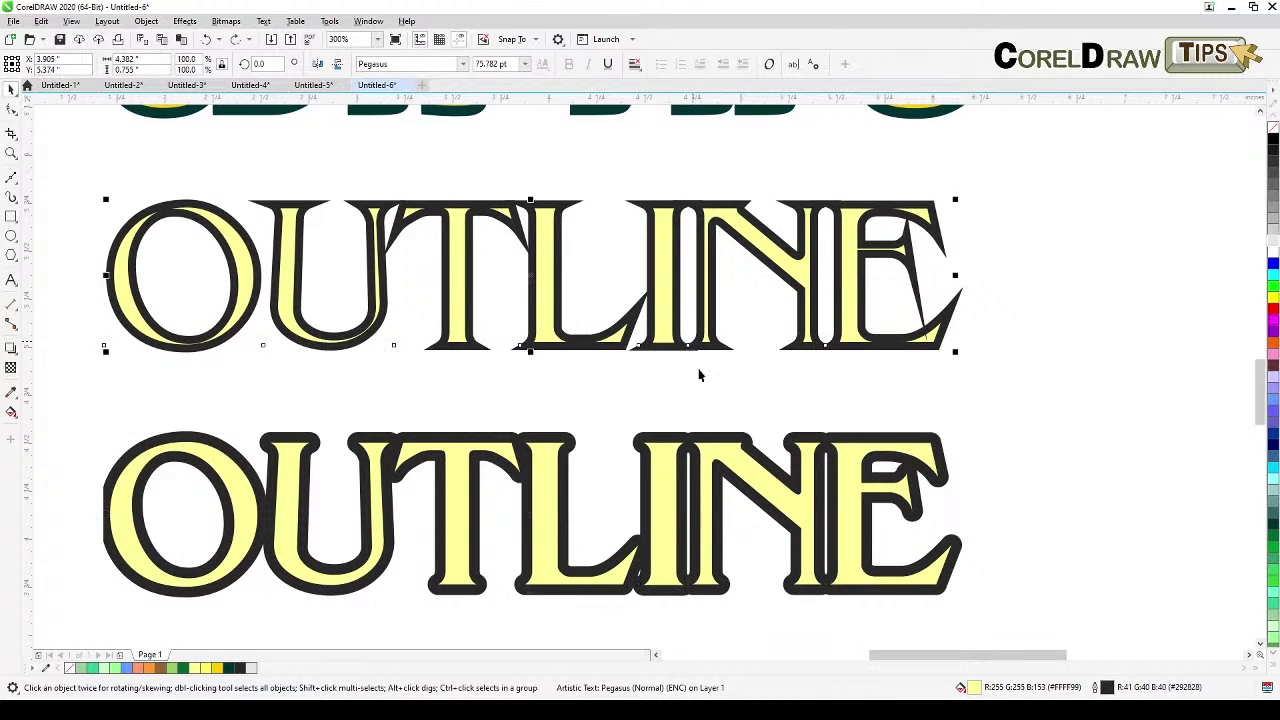
left_click(715, 480)
left_click(668, 346)
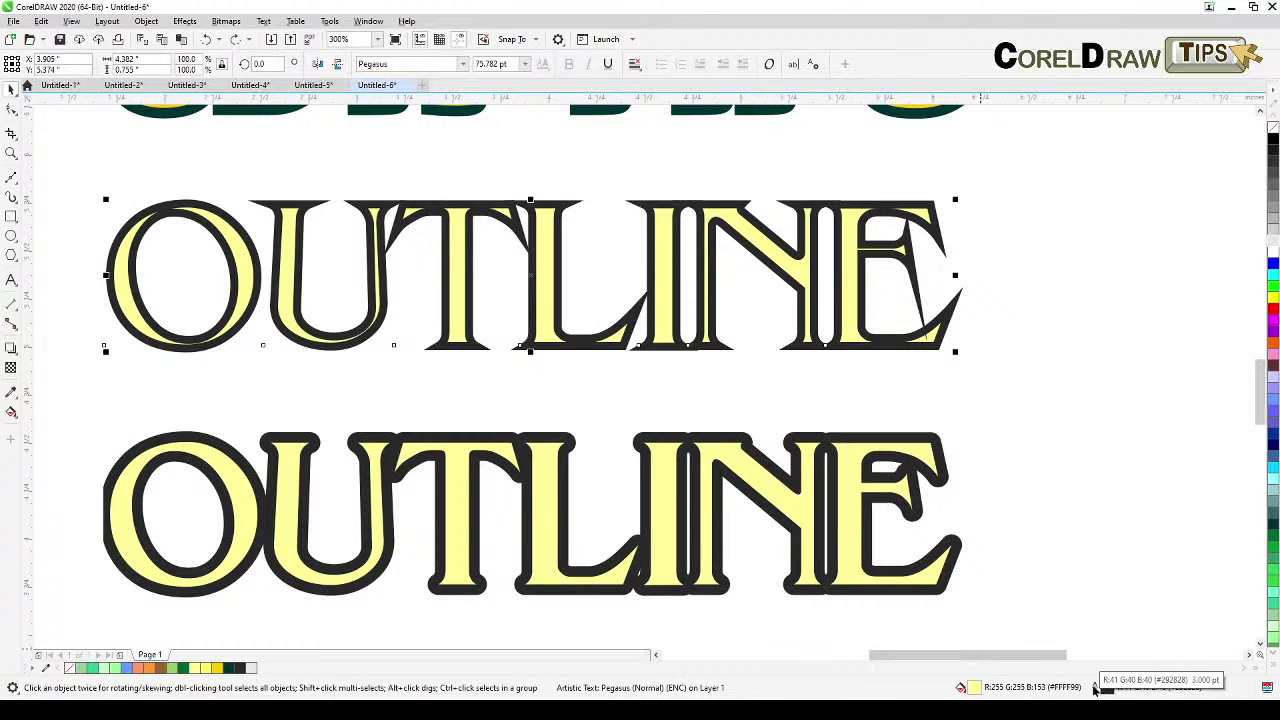
double_click(1097, 688)
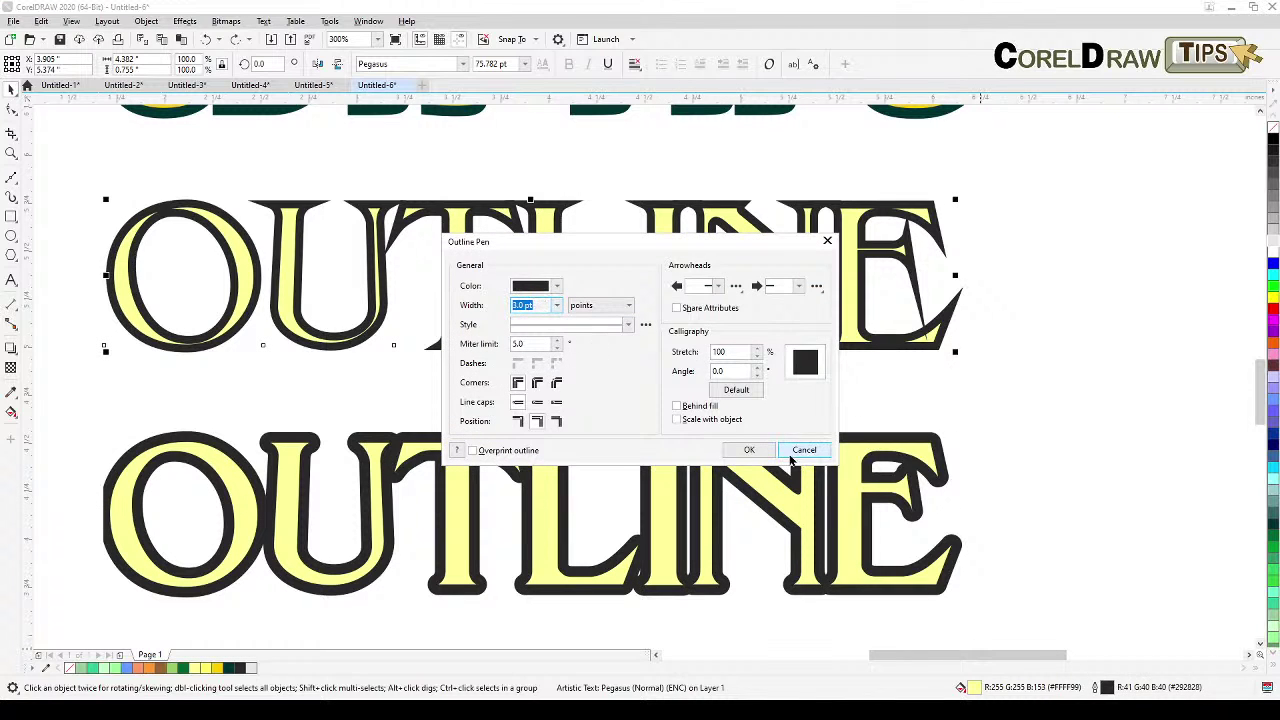
left_click(806, 449)
Step: Set the outline width of the lower yellow OUTLINE text to 3 pt
left_click(758, 460)
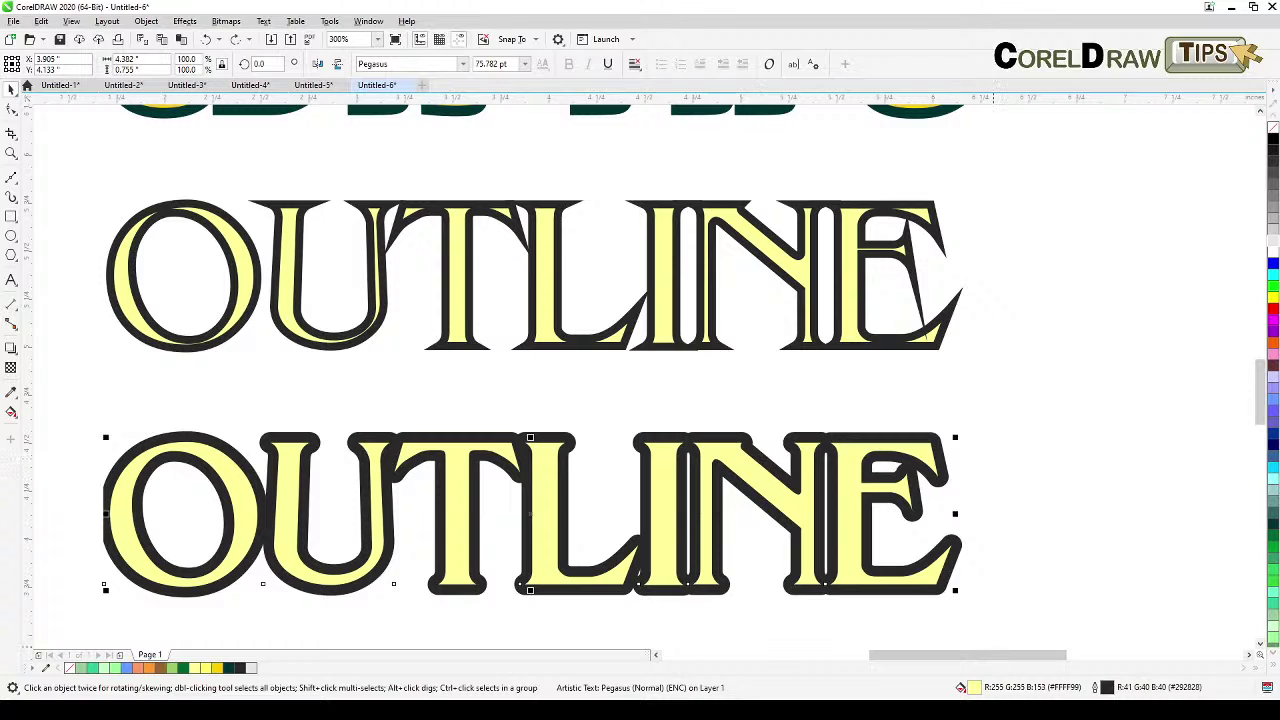
double_click(1097, 688)
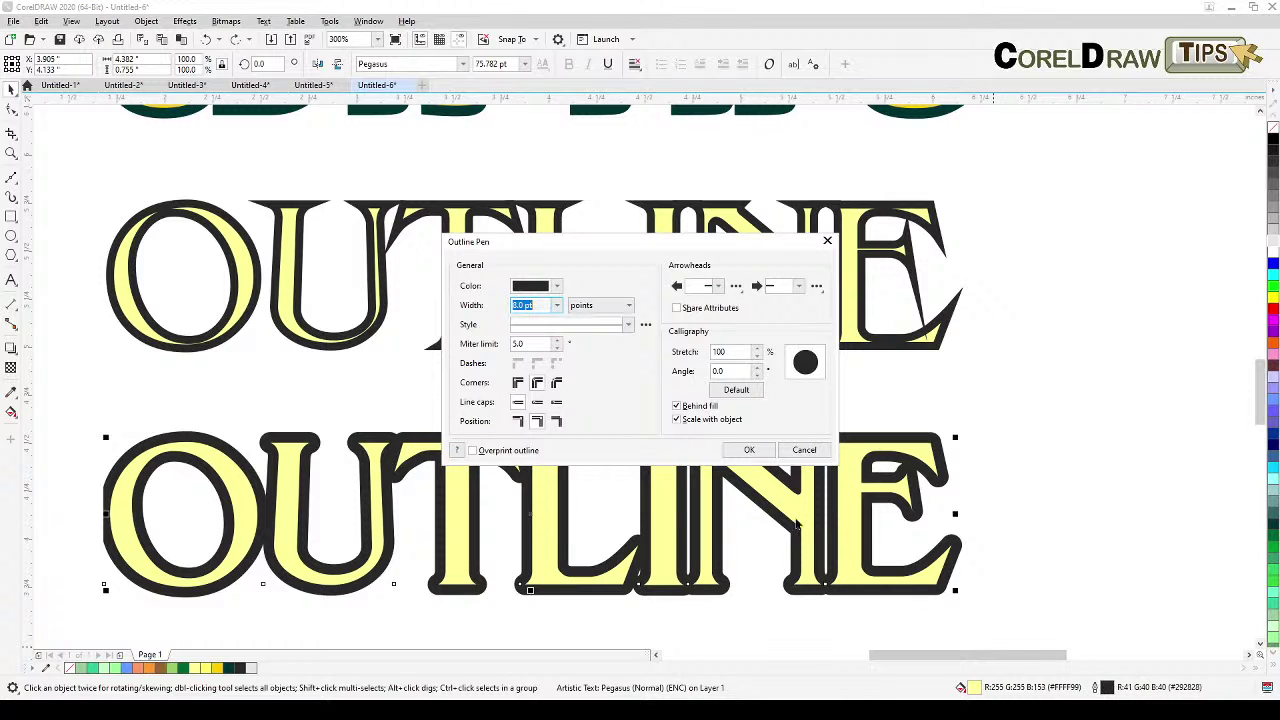
left_click(549, 308)
left_click_drag(536, 305, 456, 318)
type("3")
left_click(748, 452)
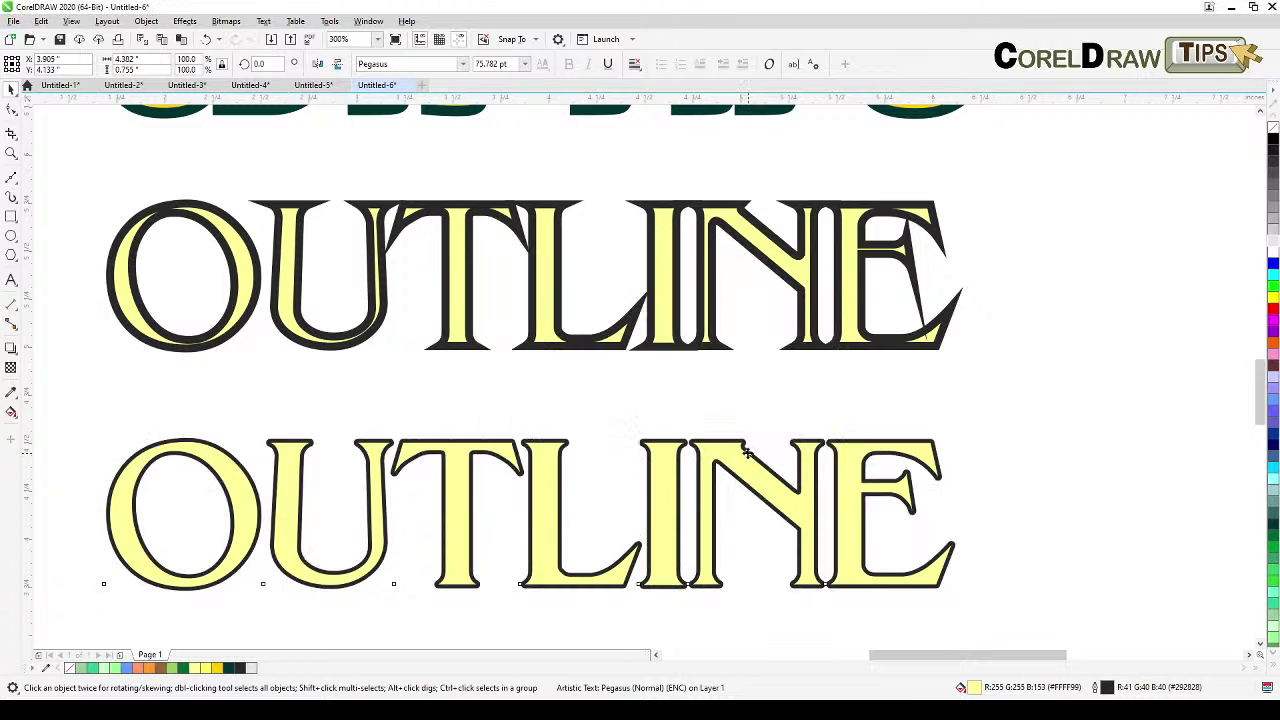
Step: Compare round and mitered corners on the upper yellow OUTLINE text's outline, and apply round corners with Behind fill
left_click(858, 346)
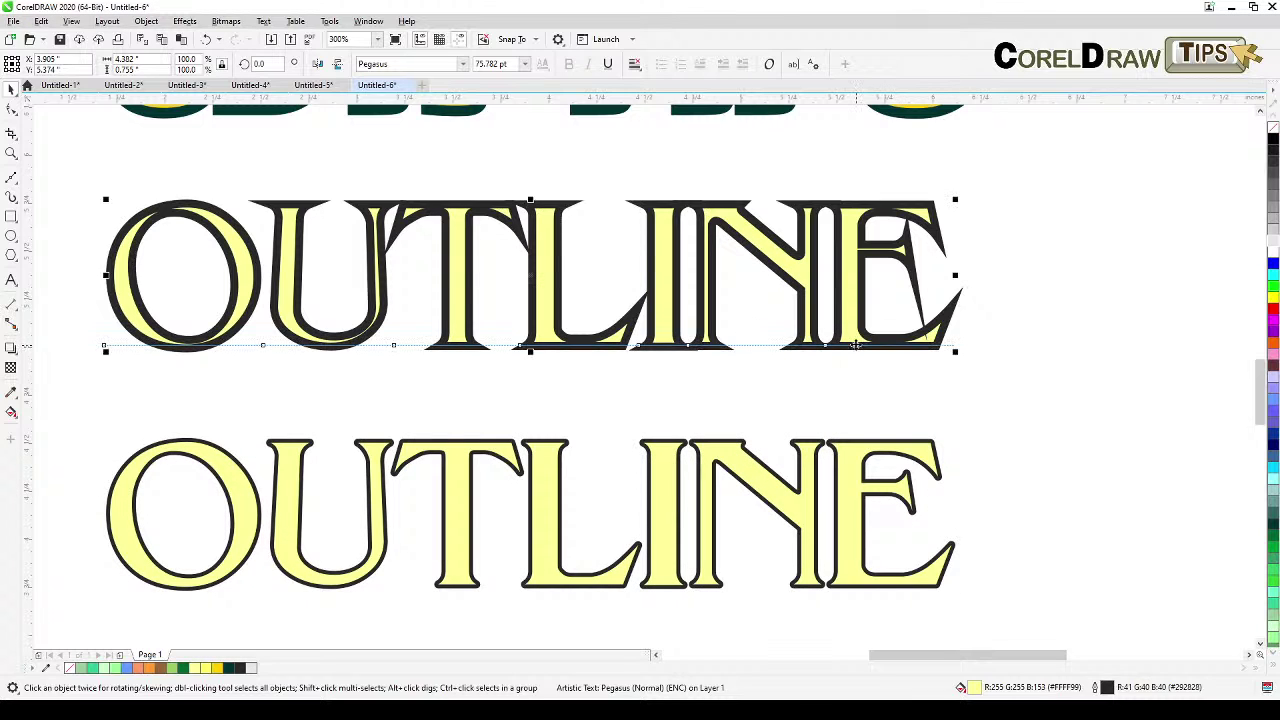
double_click(1096, 690)
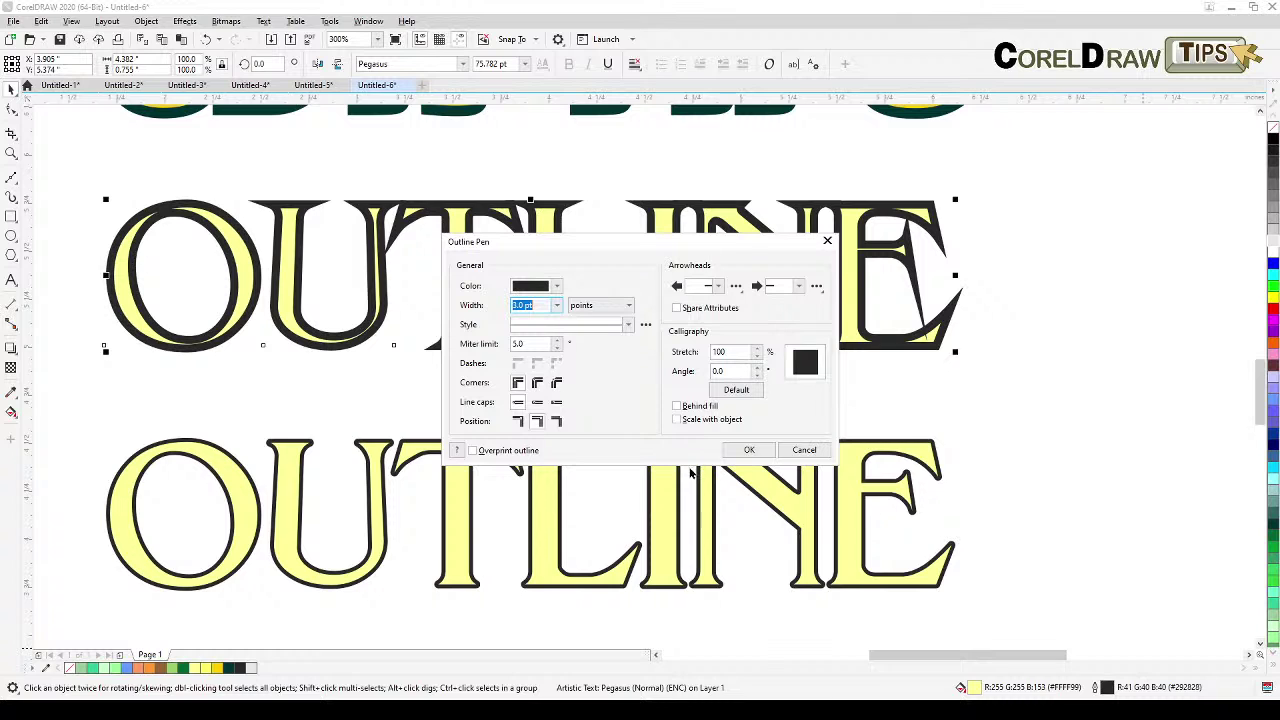
left_click_drag(668, 243, 571, 416)
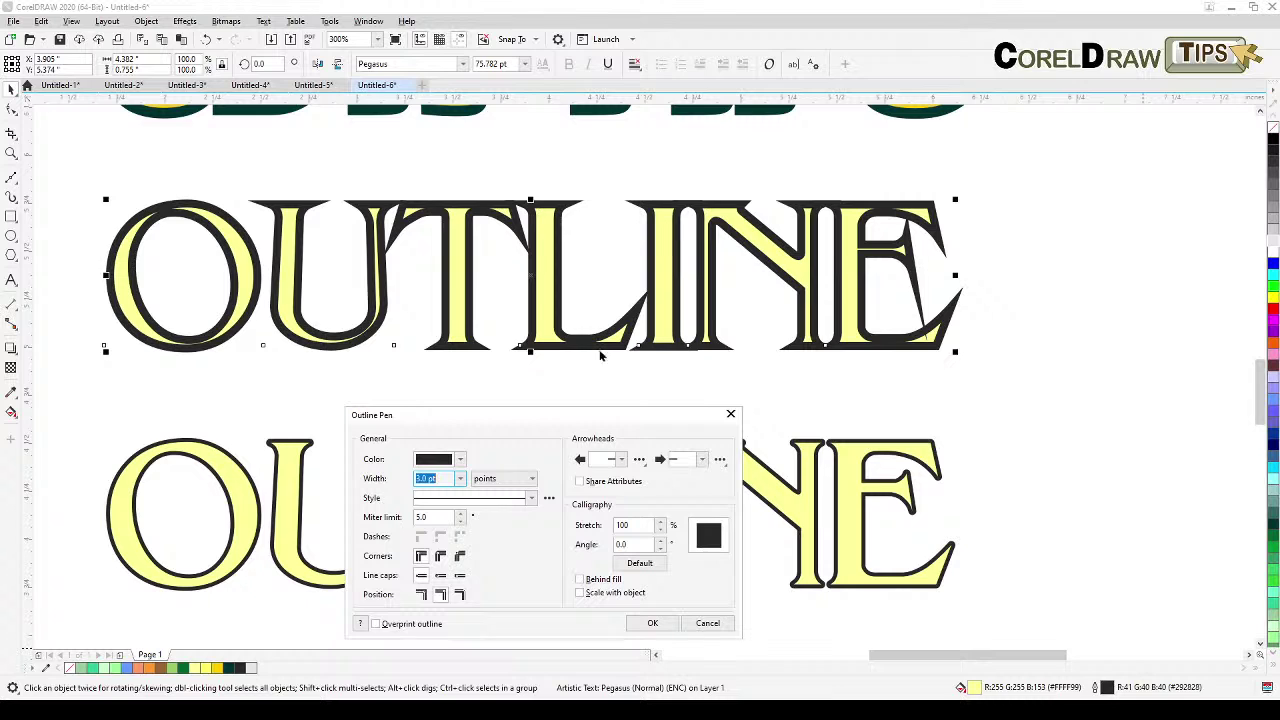
left_click_drag(599, 416, 687, 380)
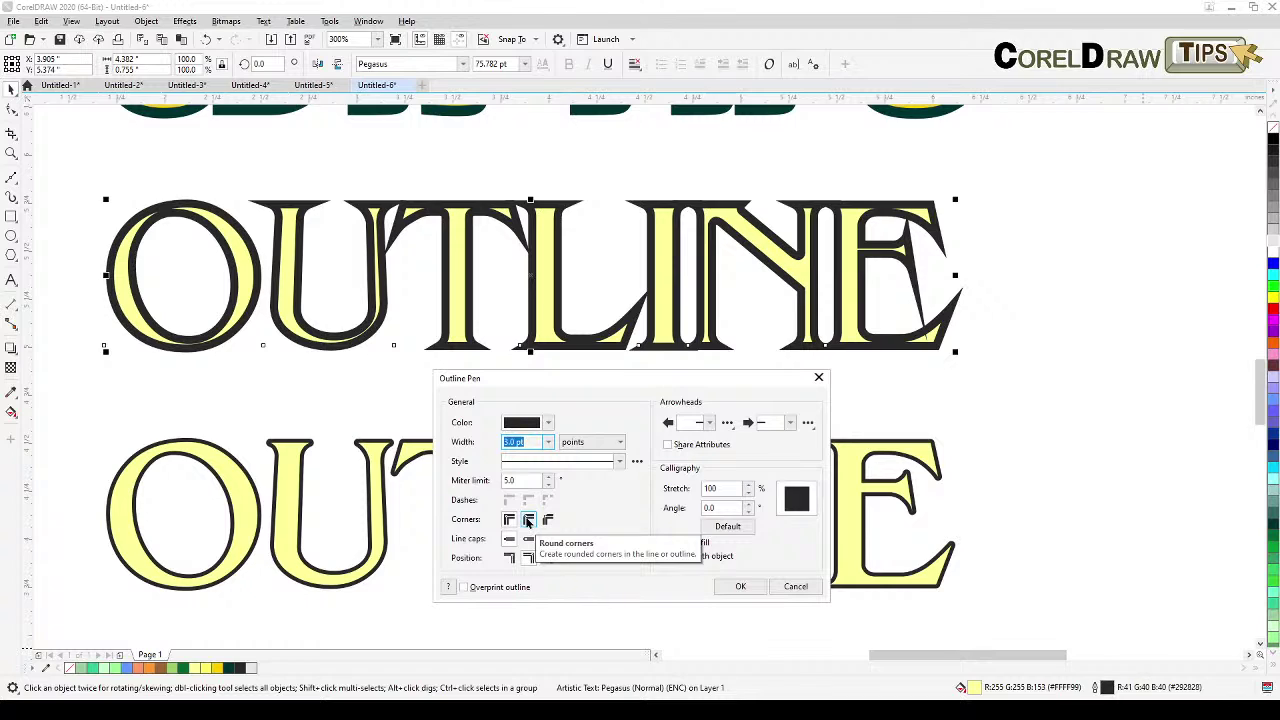
left_click(528, 521)
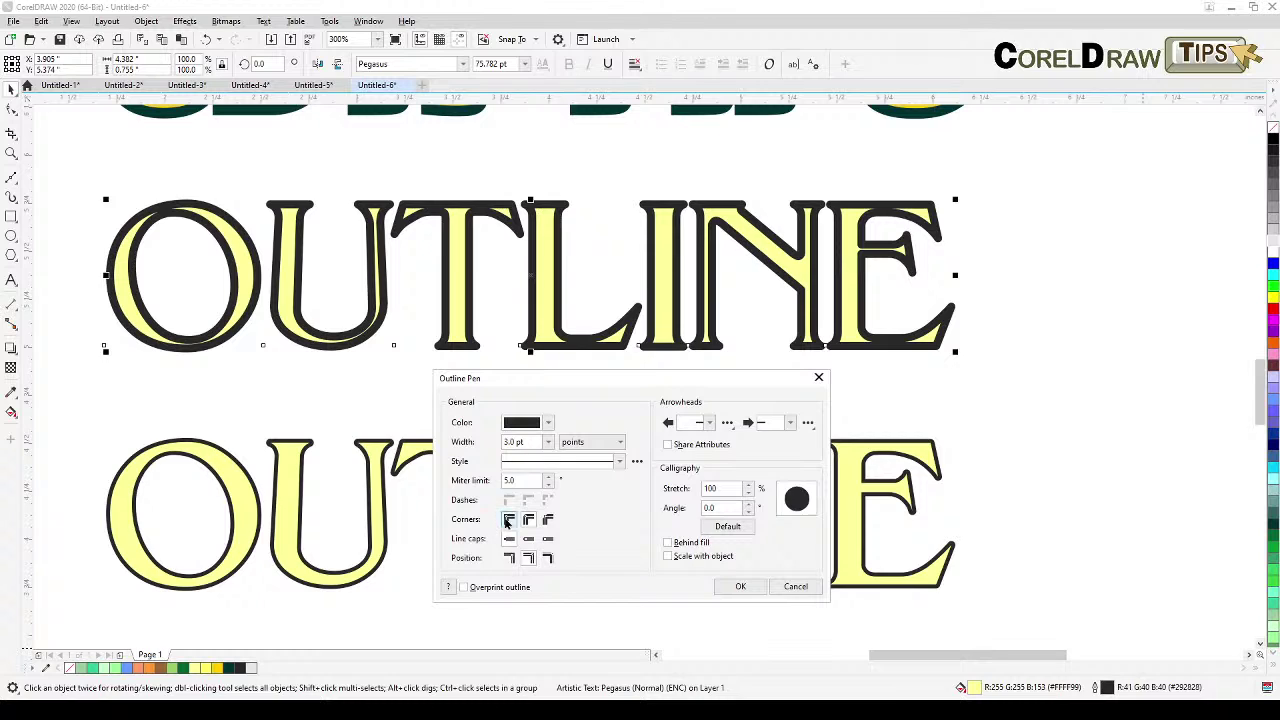
left_click(509, 519)
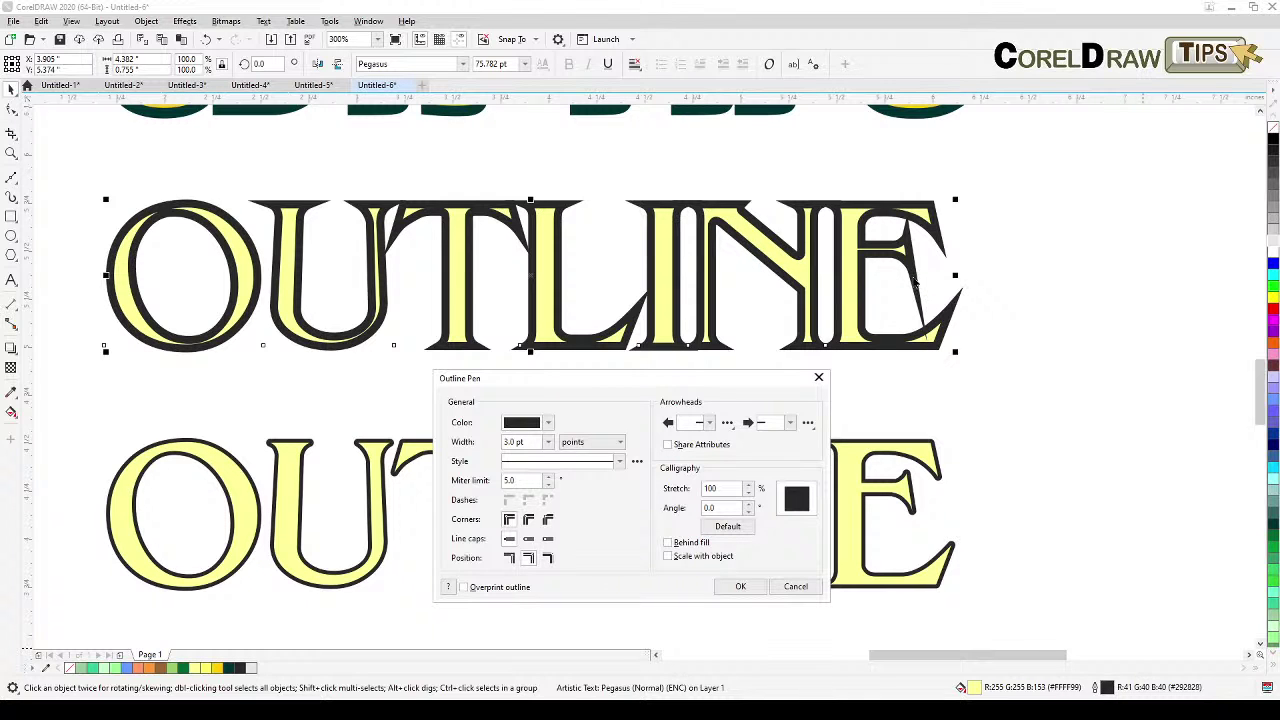
left_click(686, 543)
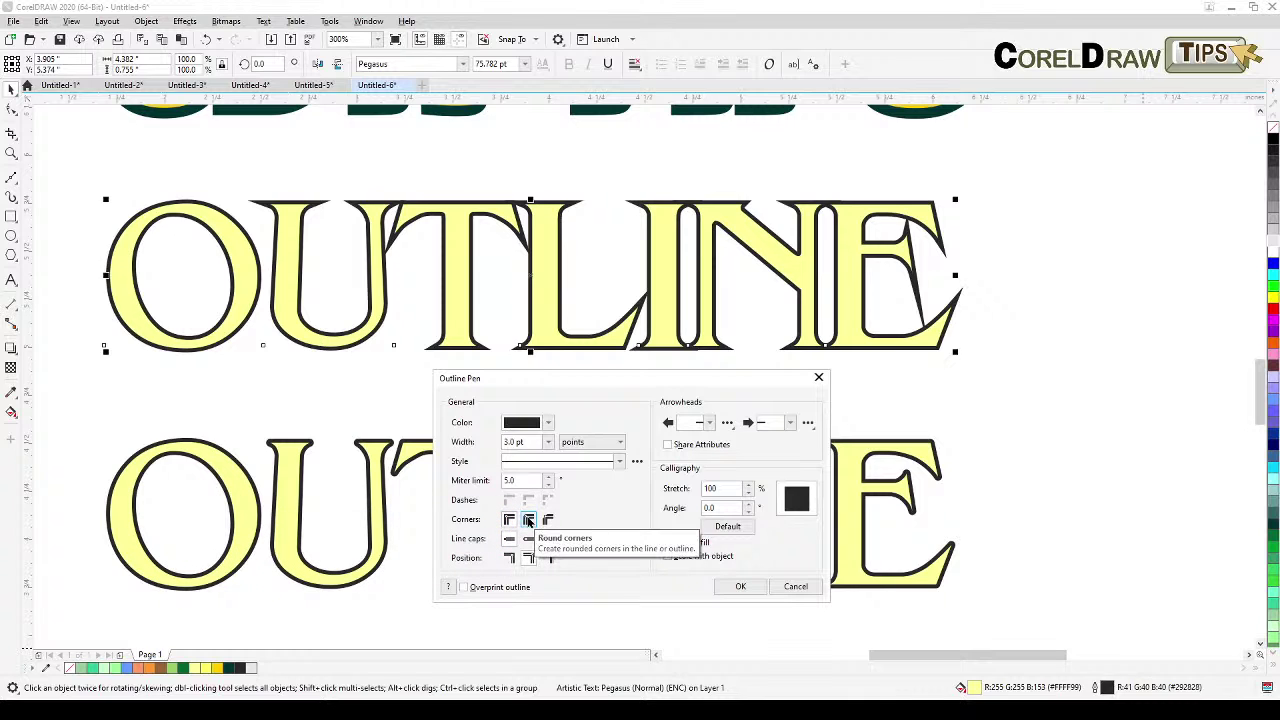
left_click(528, 520)
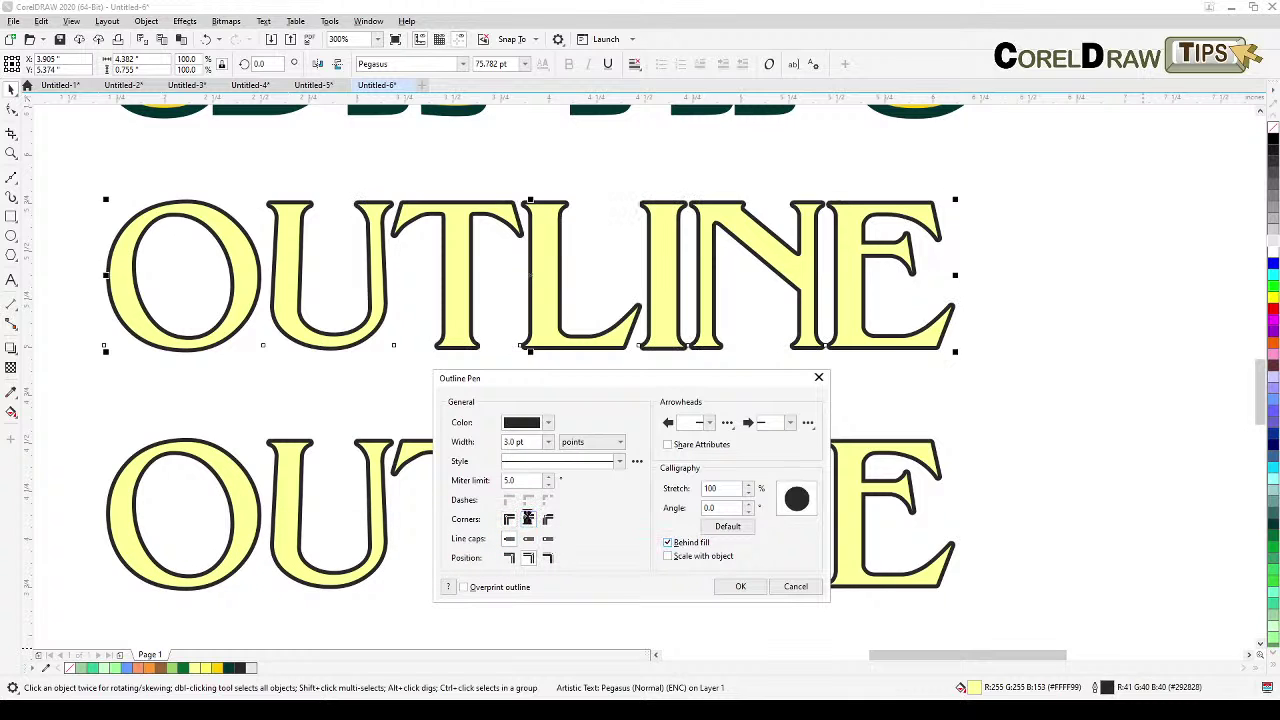
left_click(758, 588)
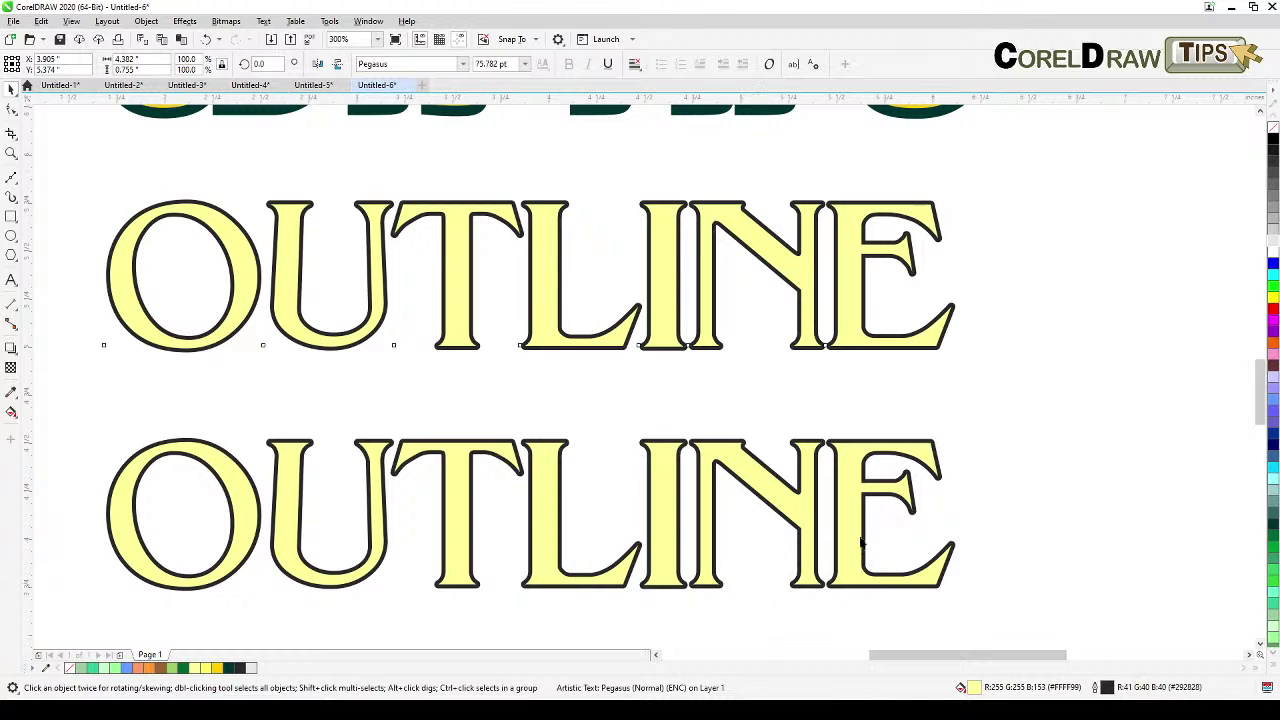
Step: Examine the slanted, uneven outline around the letters of the orange OUTLINE text up close
scroll(1003, 524, "down", 2)
left_click_drag(1000, 571, 909, 371)
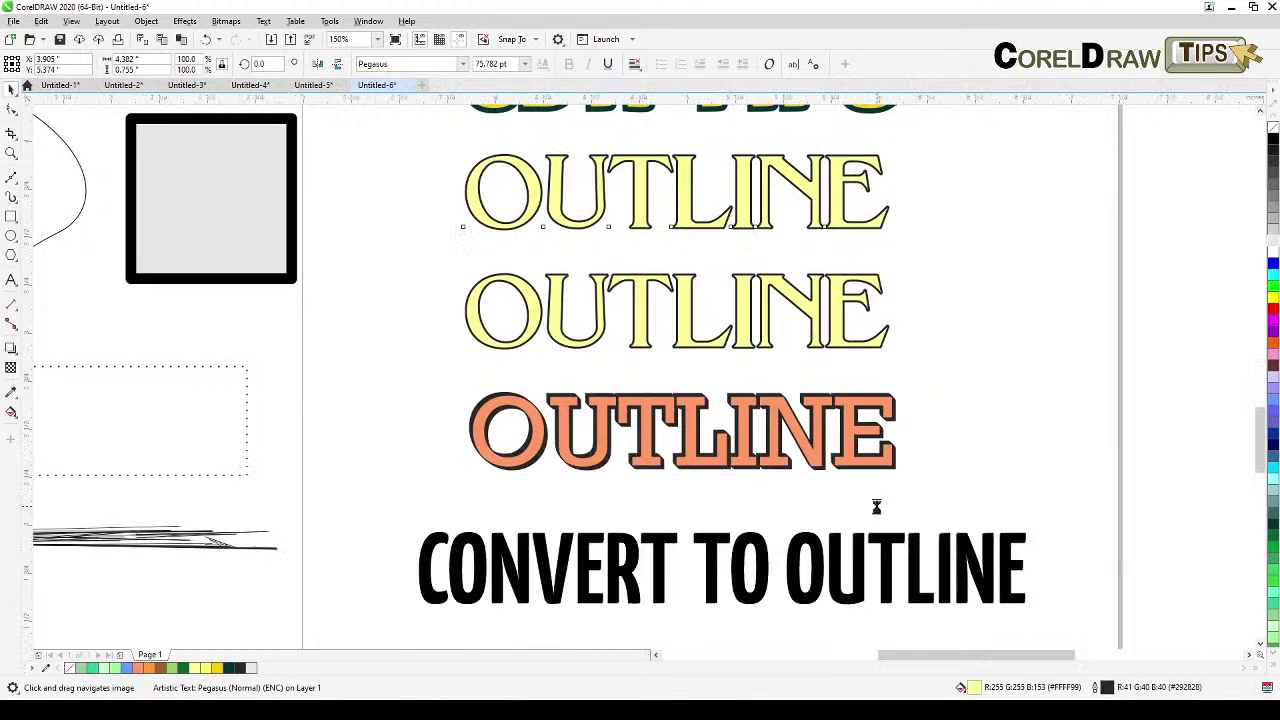
scroll(874, 503, "up", 2)
left_click_drag(865, 494, 988, 461)
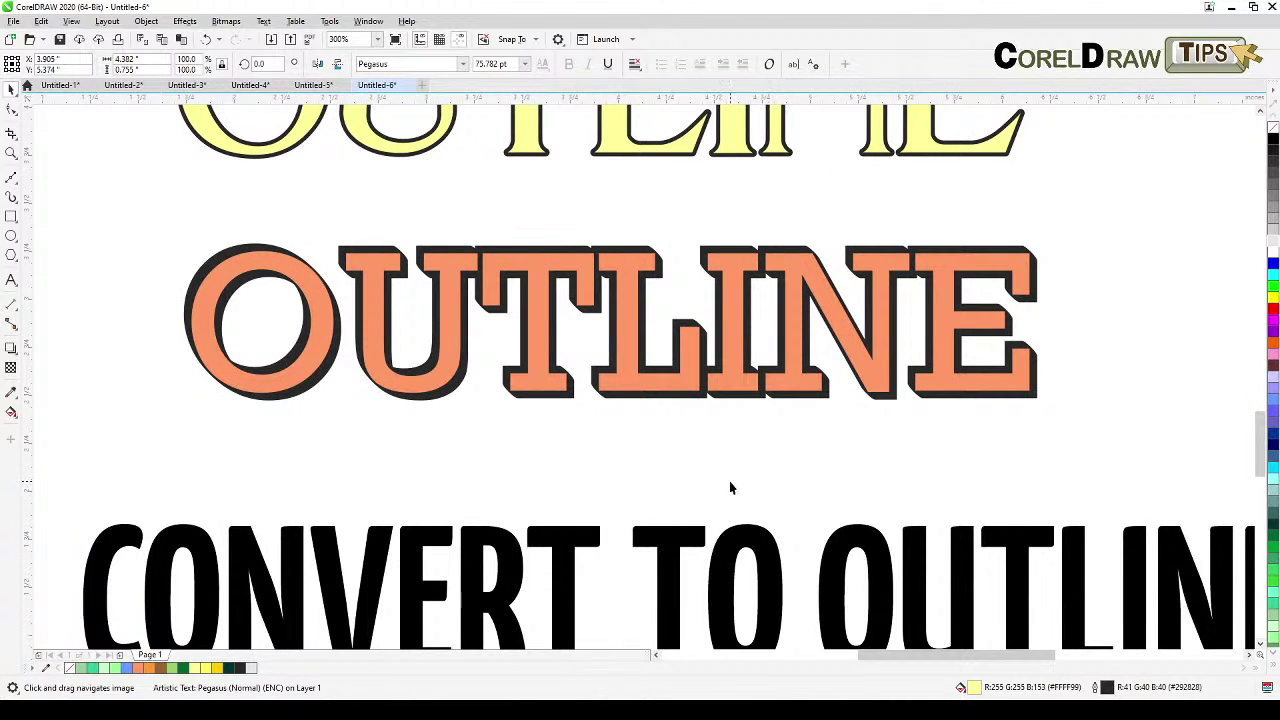
left_click_drag(733, 392, 724, 398)
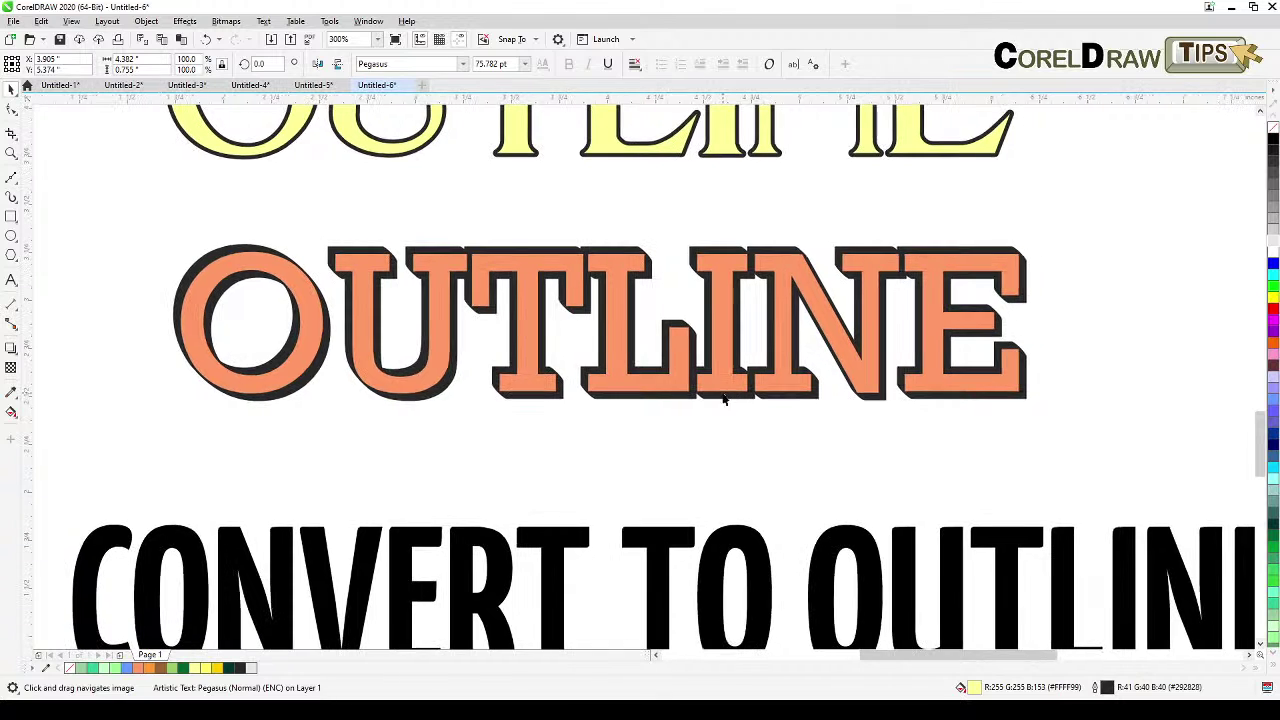
left_click(714, 465)
scroll(500, 337, "up", 2)
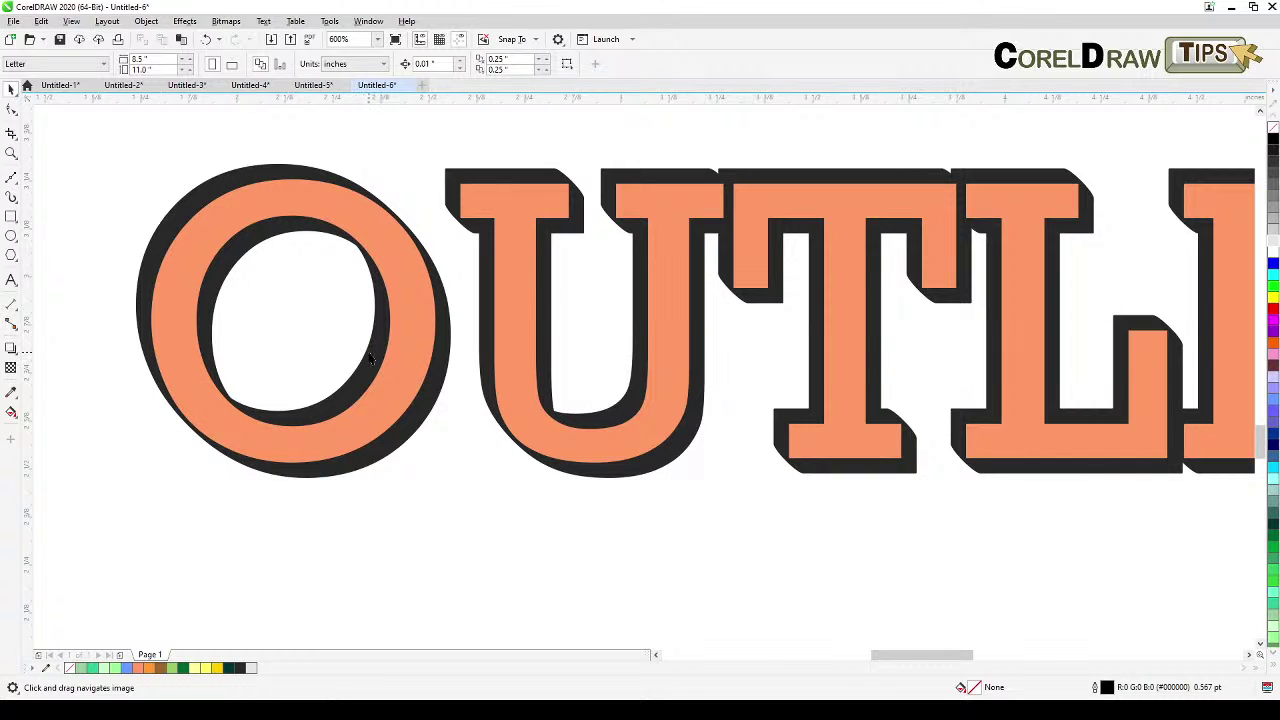
scroll(551, 357, "down", 2)
scroll(508, 394, "right", 2)
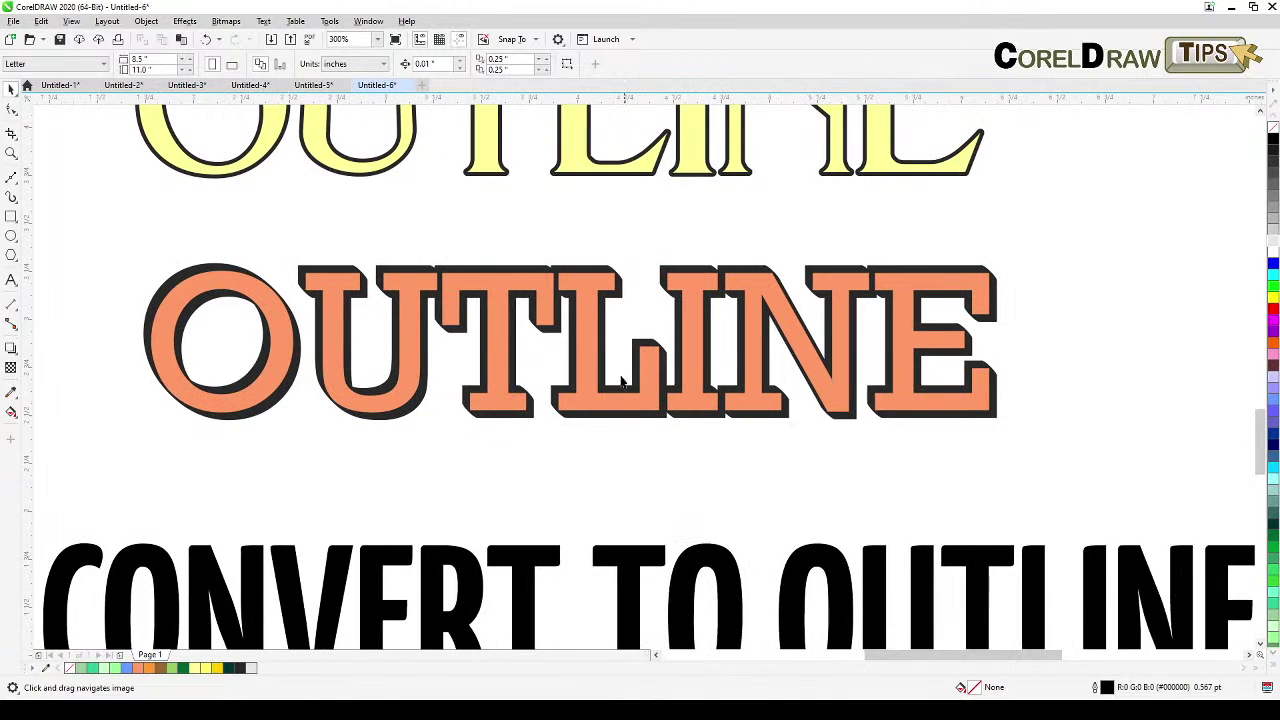
Step: Reset the orange OUTLINE text's calligraphy nib to default and reshape it to 23% stretch and a -141.3° angle
left_click_drag(628, 416, 557, 381)
left_click(566, 378)
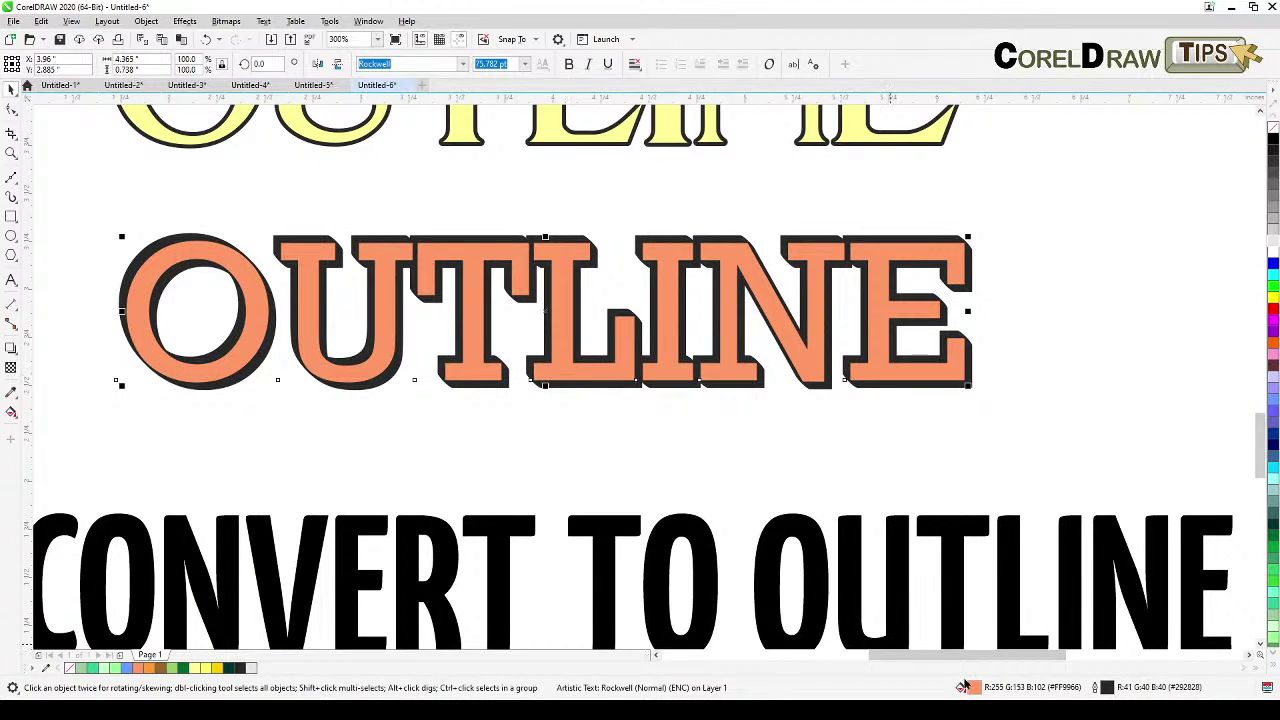
double_click(1094, 690)
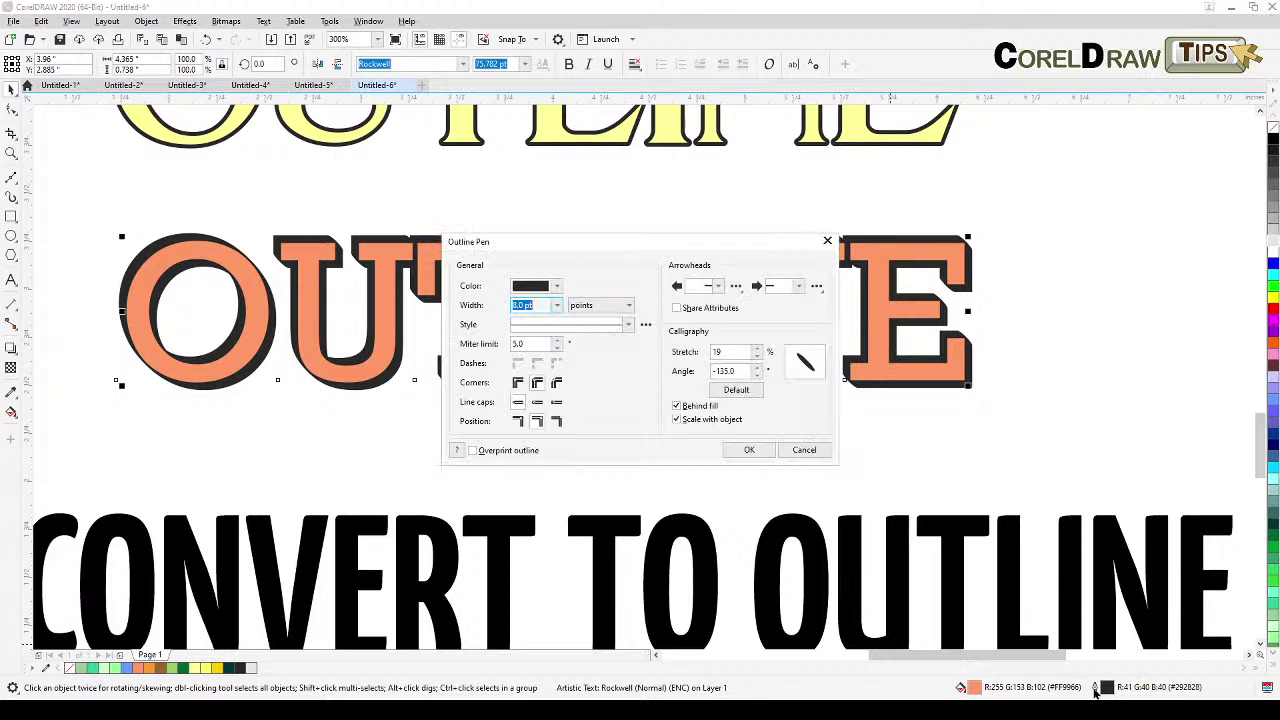
left_click_drag(688, 246, 886, 399)
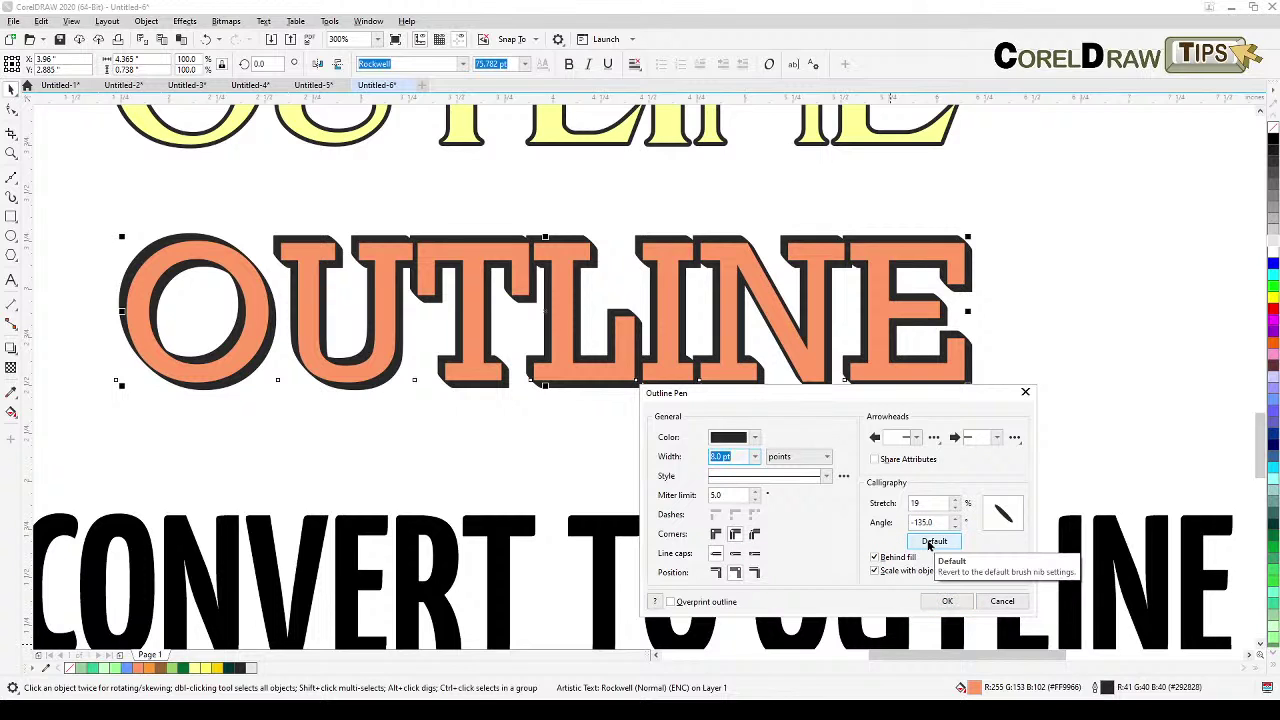
left_click(932, 542)
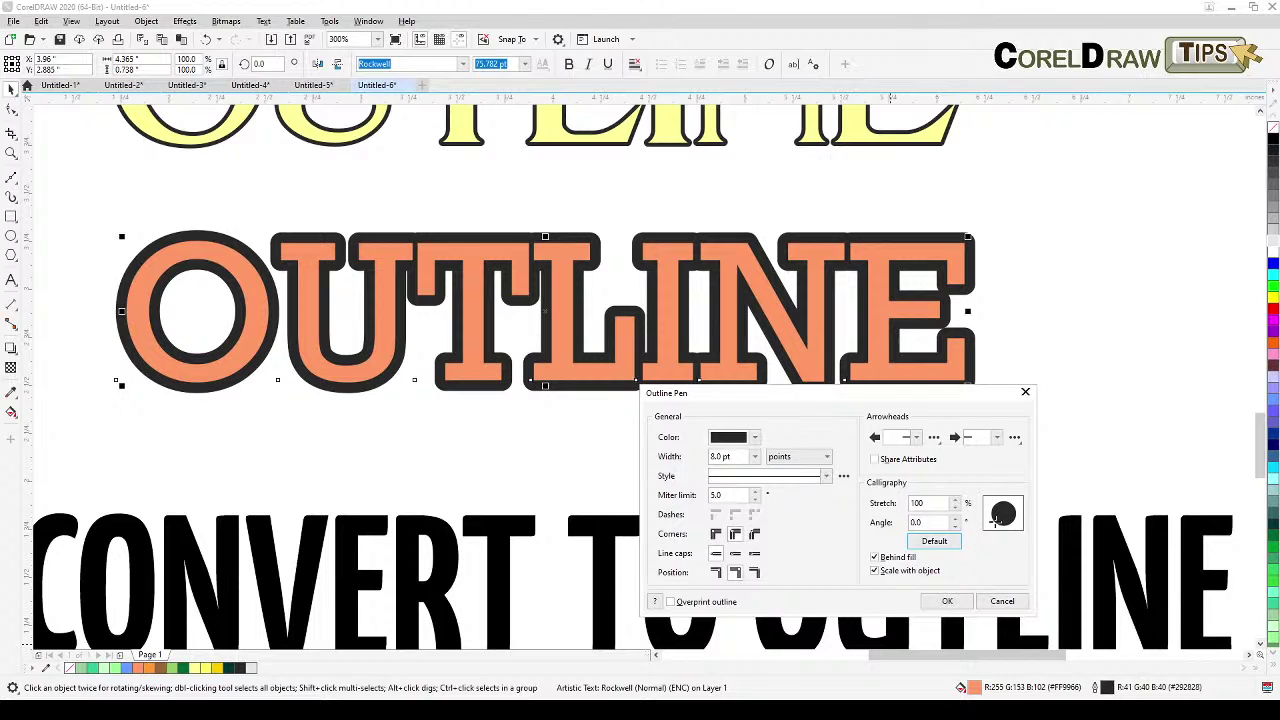
left_click_drag(994, 521, 1015, 530)
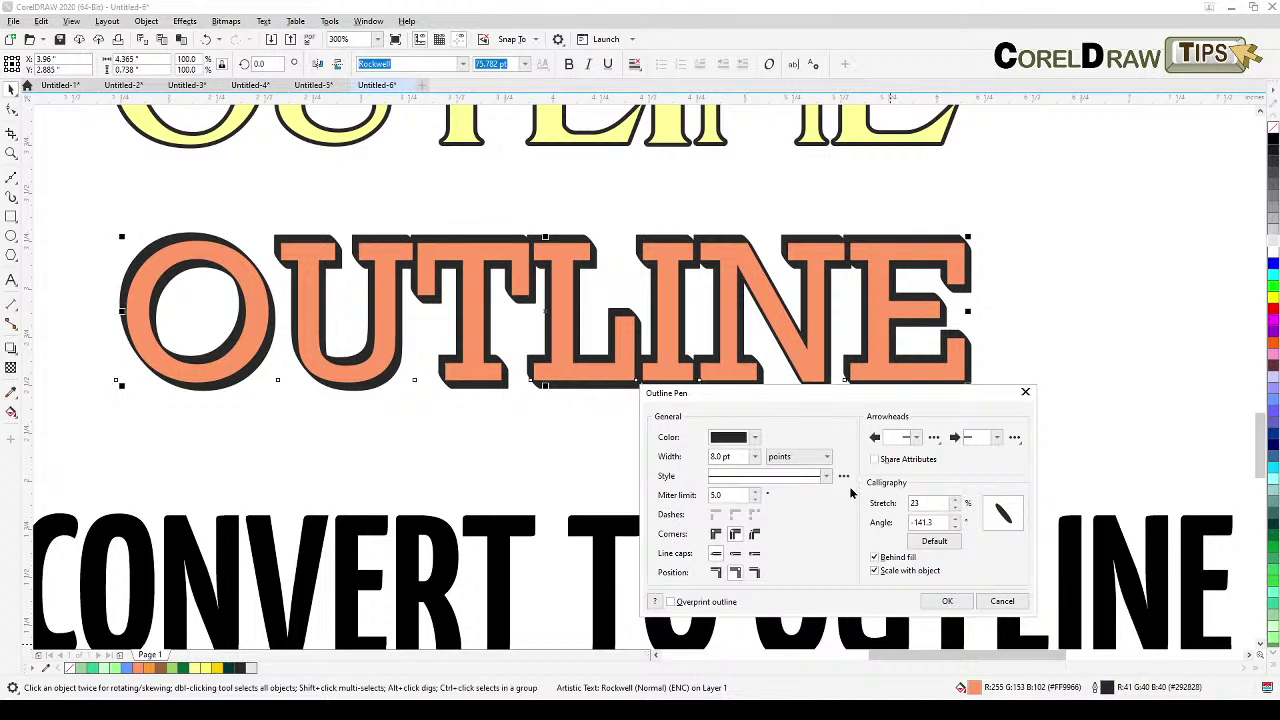
left_click(947, 602)
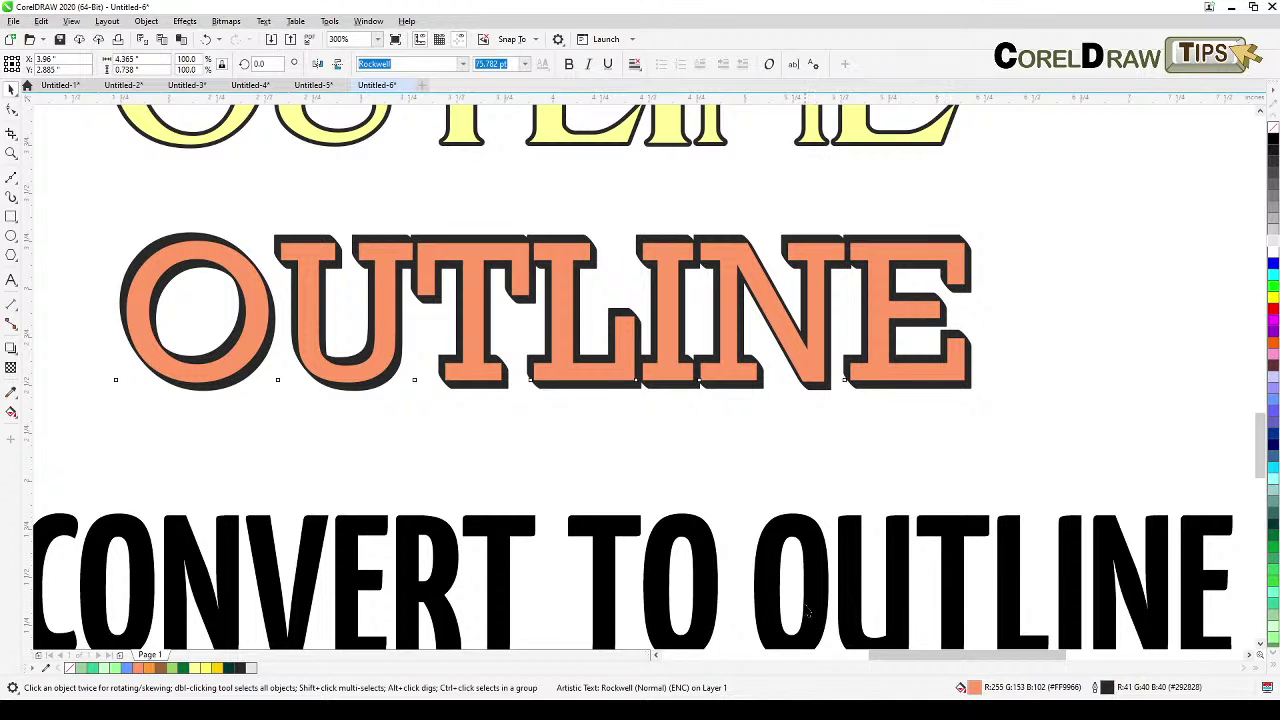
Step: Scale the CONVERT TO OUTLINE text up to 107% and move it slightly down and left on the page
scroll(806, 610, "down", 3)
scroll(720, 400, "up", 2)
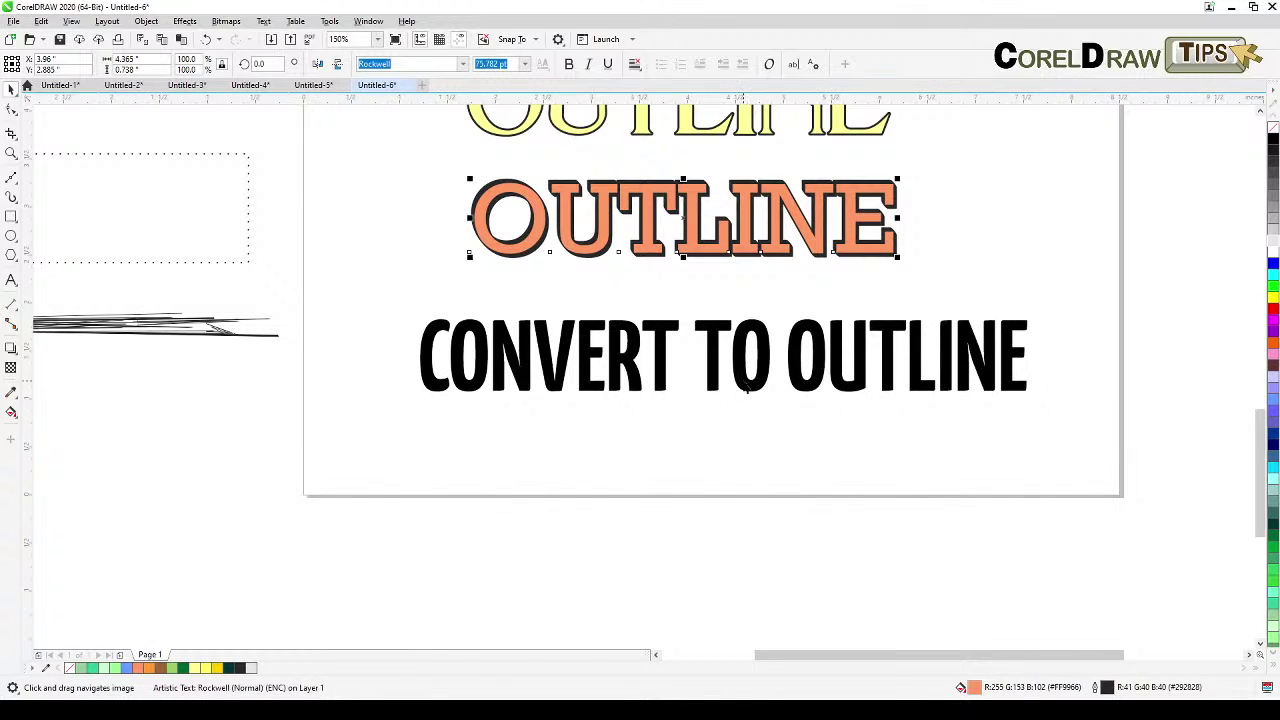
left_click(745, 383)
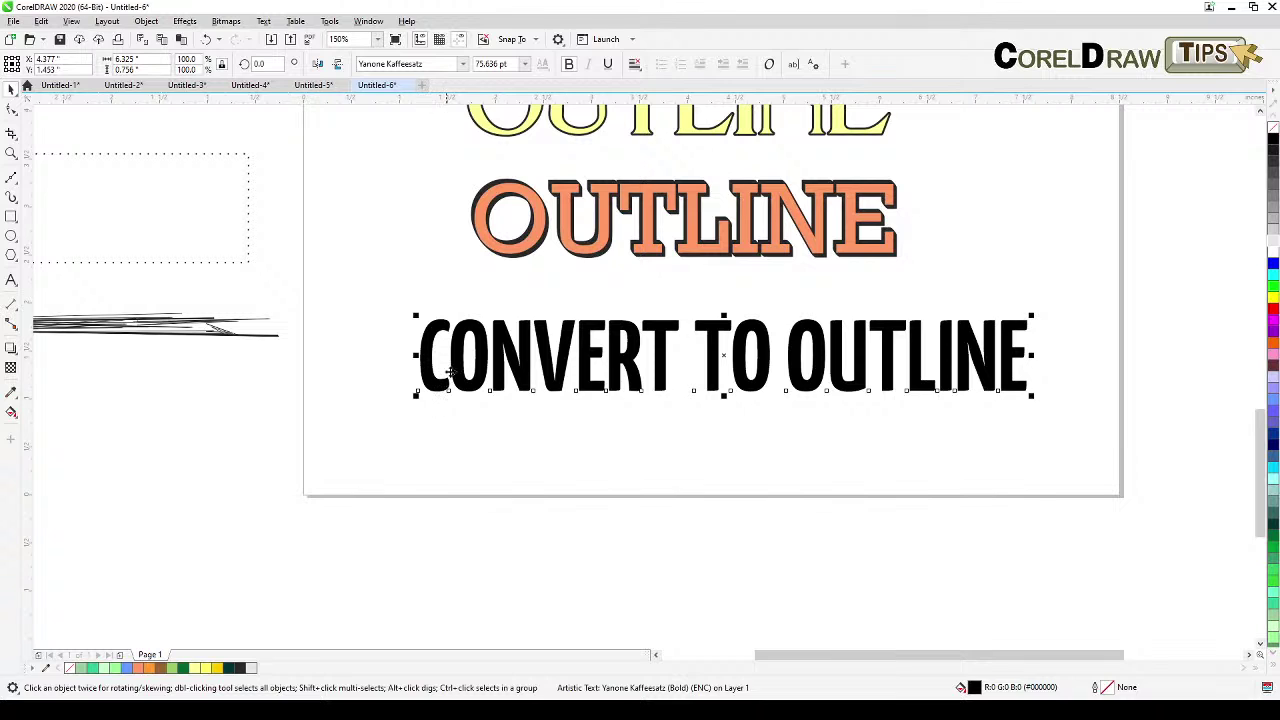
left_click_drag(1032, 395, 1072, 420)
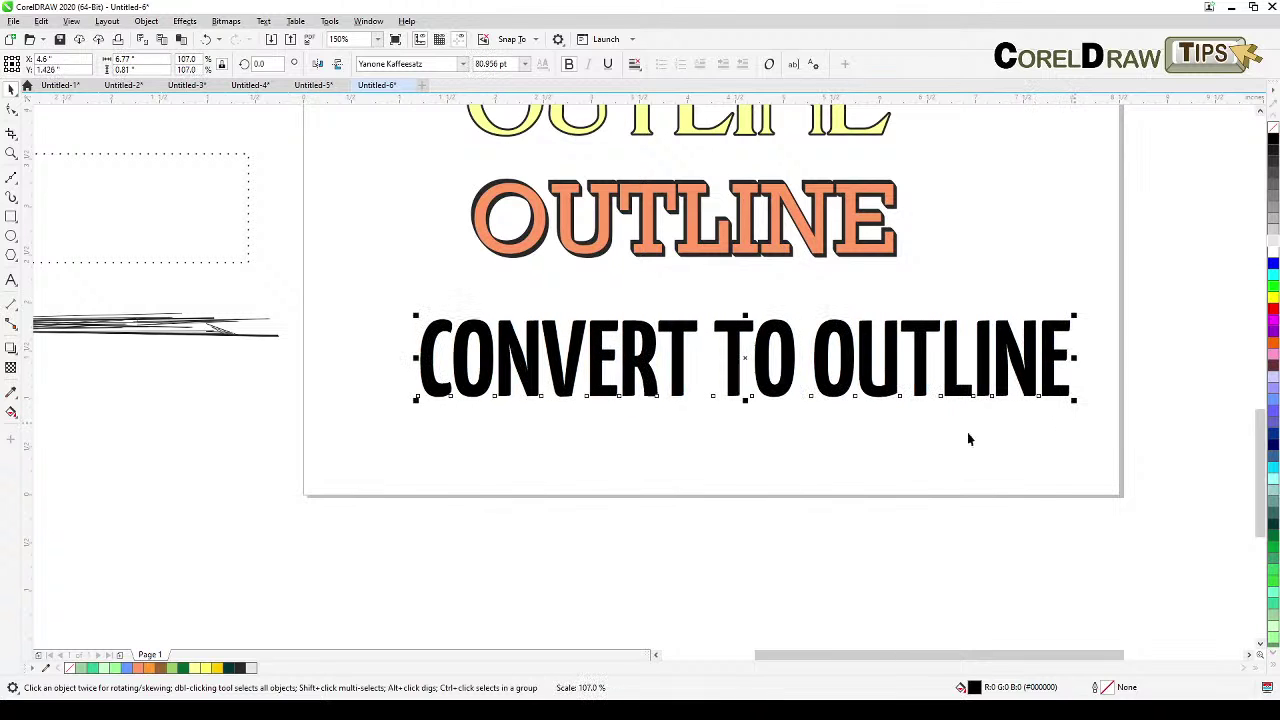
left_click(146, 21)
mouse_move(148, 37)
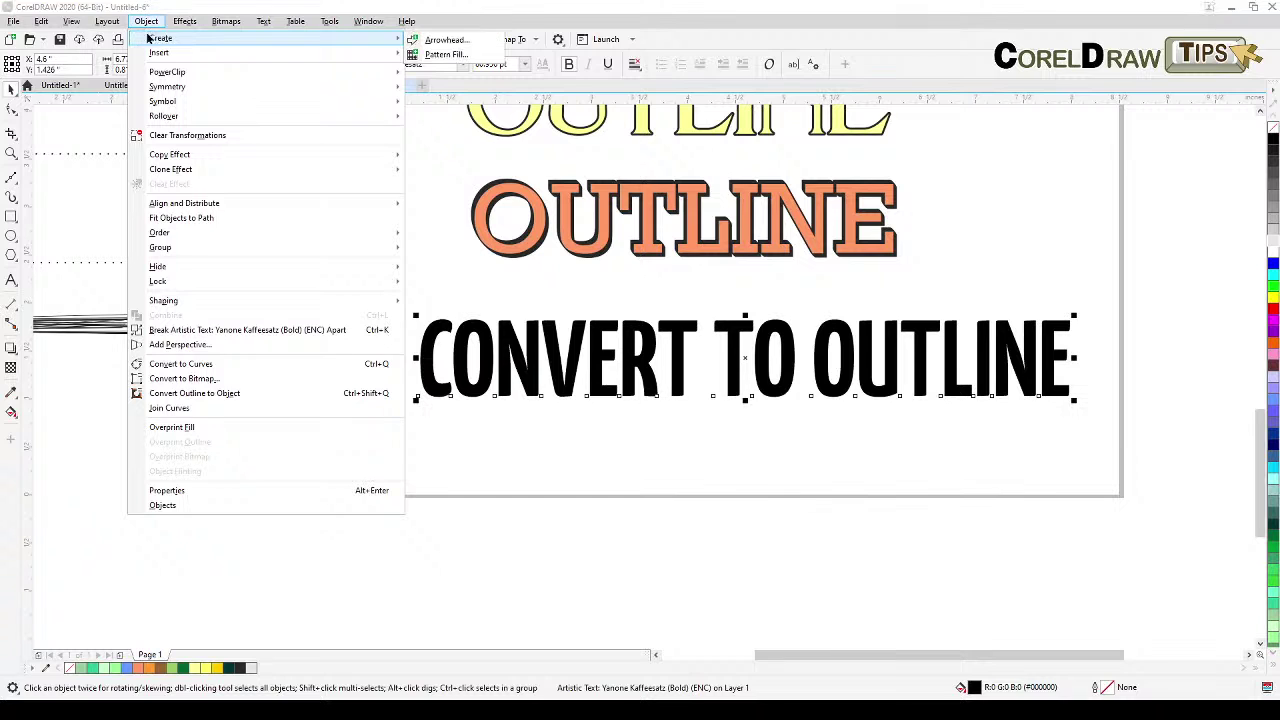
left_click(640, 375)
left_click_drag(646, 379, 606, 414)
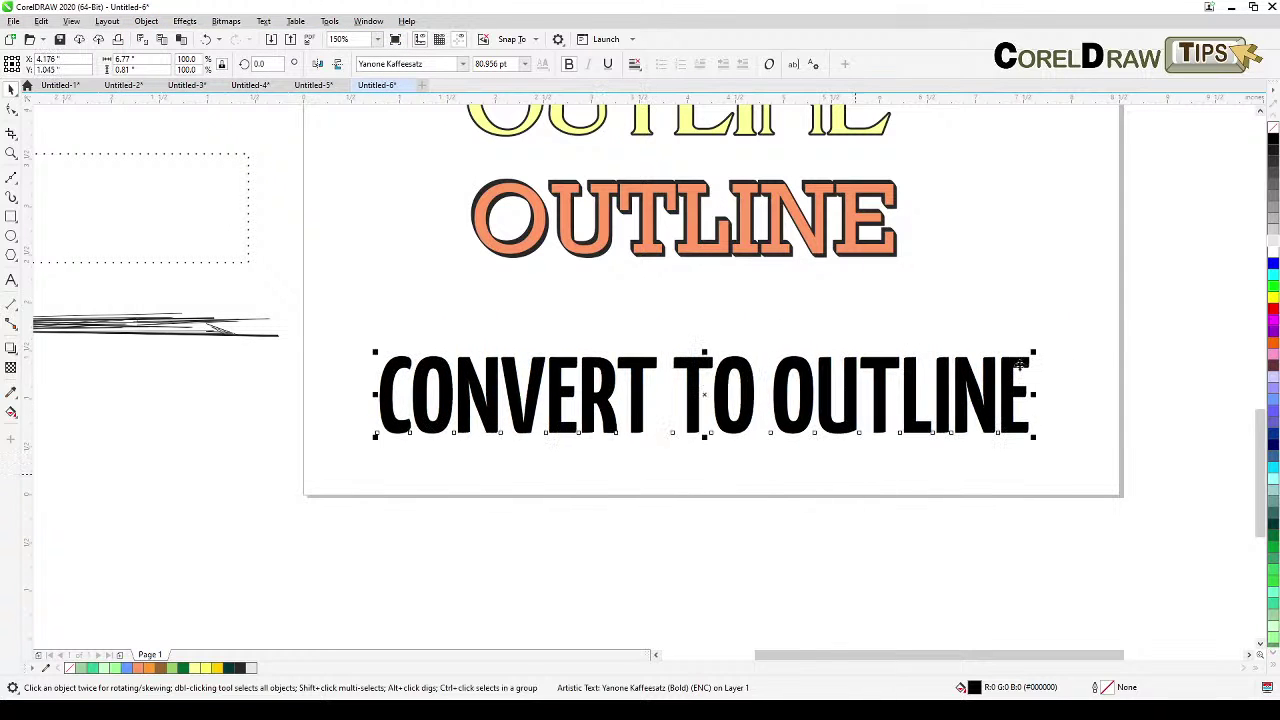
Step: Give the CONVERT TO OUTLINE text a red outline and set its width to 10.0 pt
right_click(1273, 313)
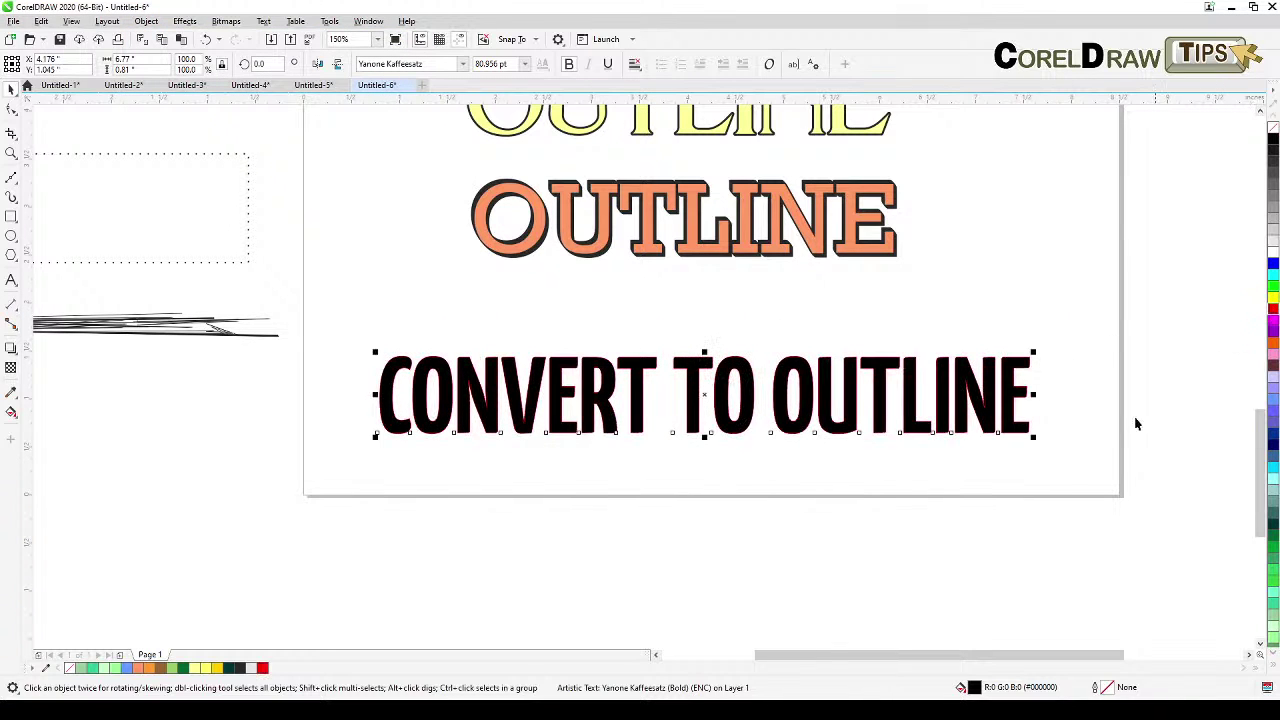
double_click(1095, 690)
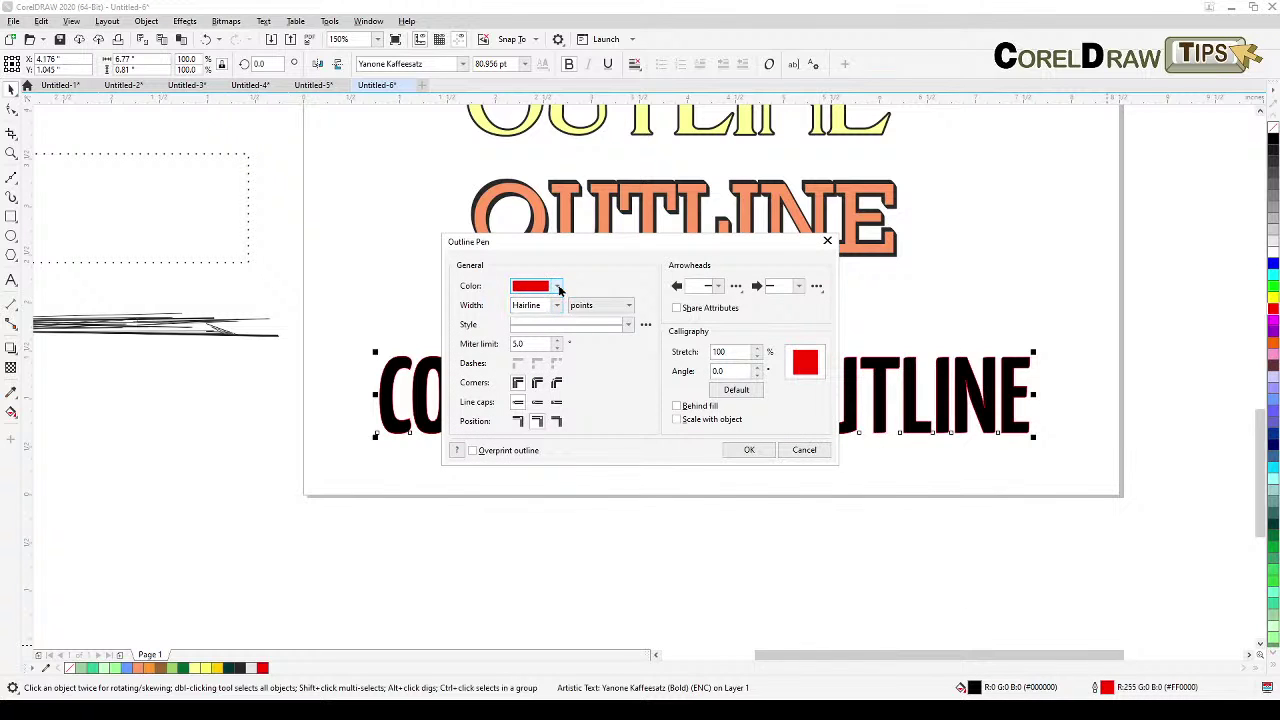
left_click(558, 287)
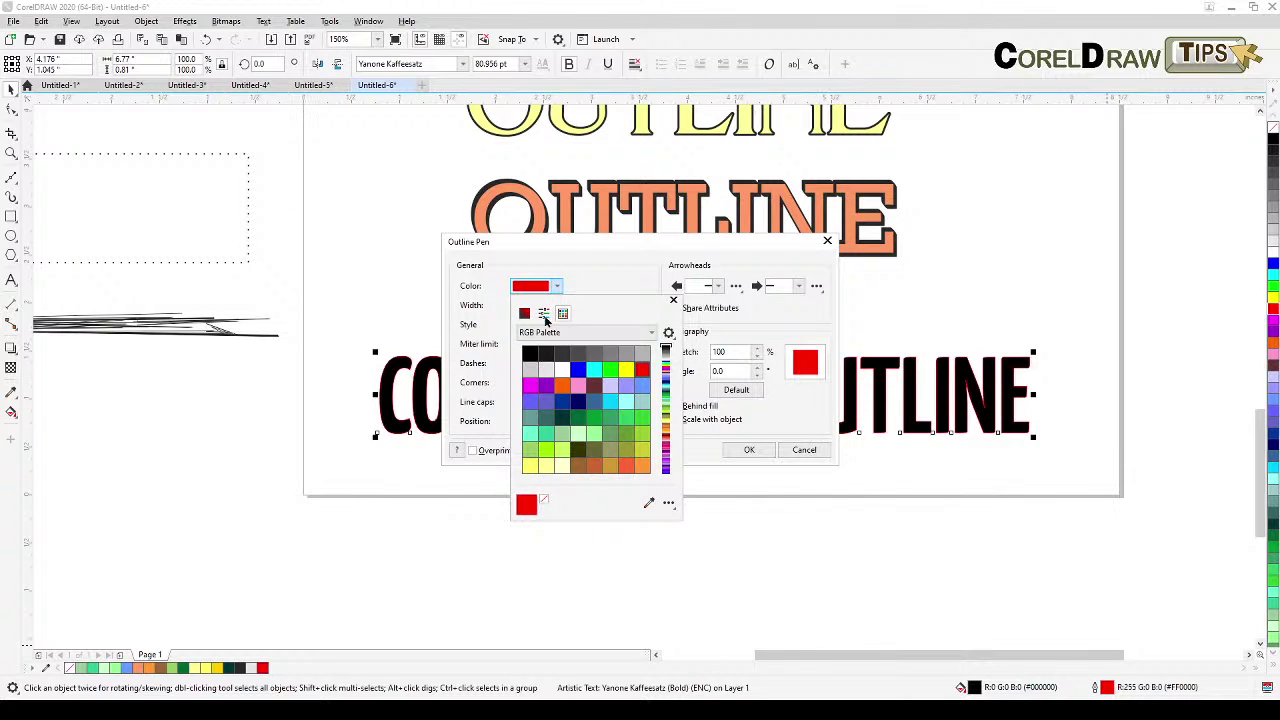
left_click(572, 292)
left_click(554, 309)
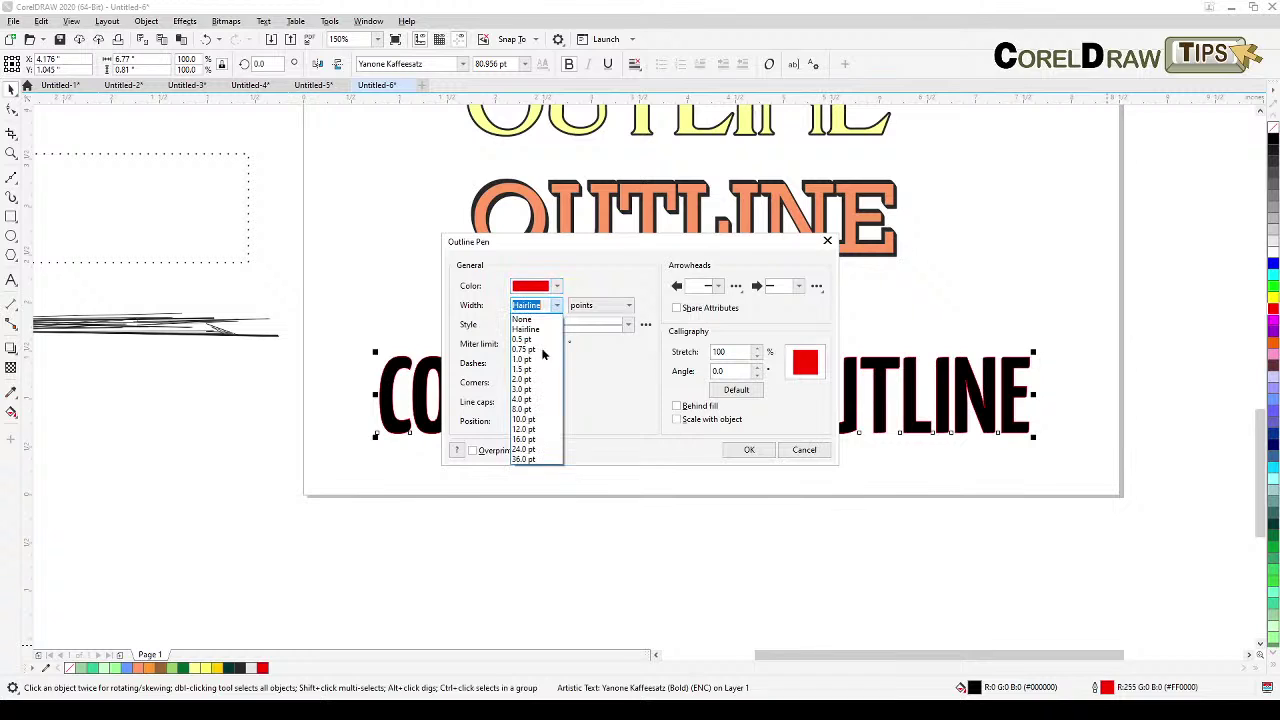
left_click(525, 419)
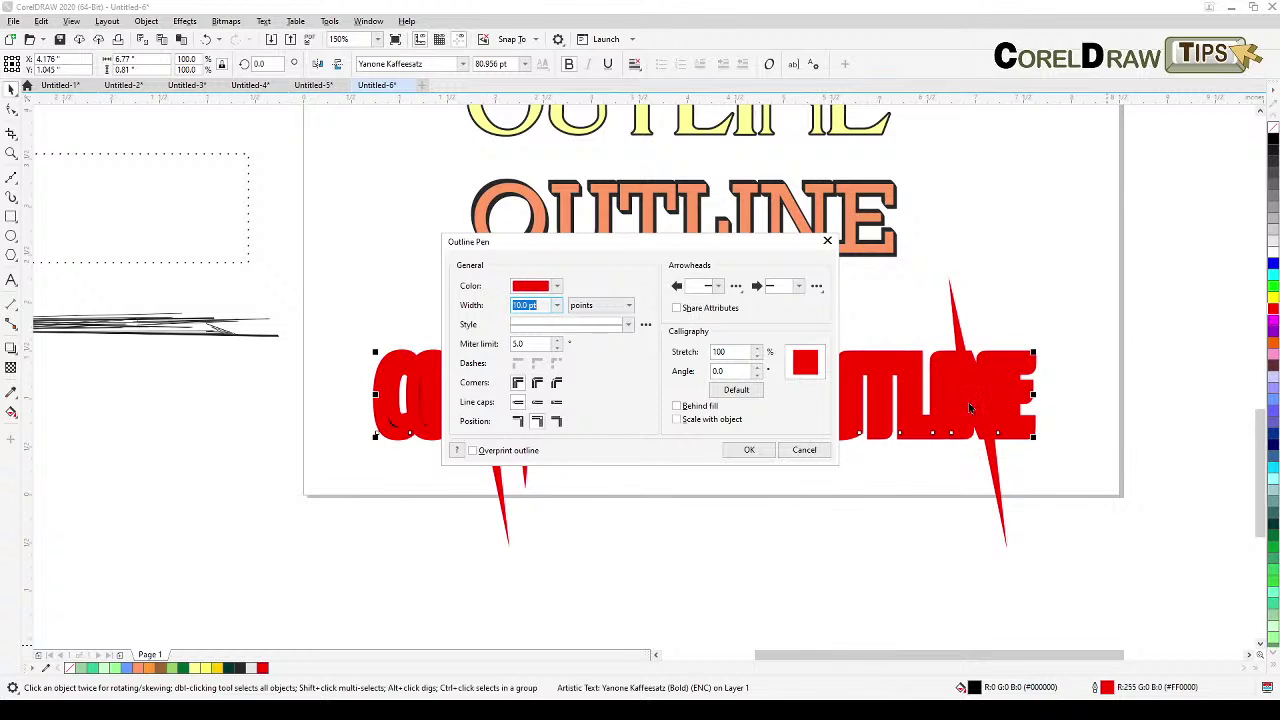
Step: Apply round corners, Behind fill and Scale with object to the CONVERT TO OUTLINE text's outline, with a width of 6 pt
left_click(537, 383)
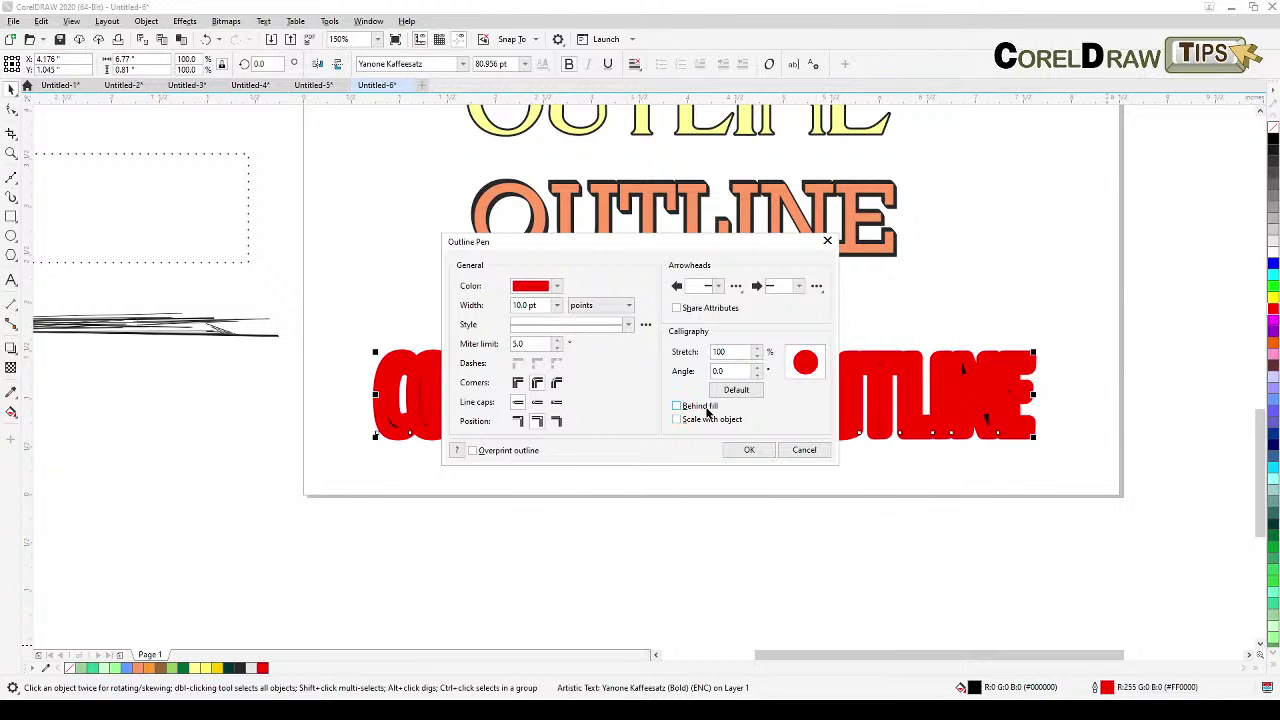
left_click(700, 406)
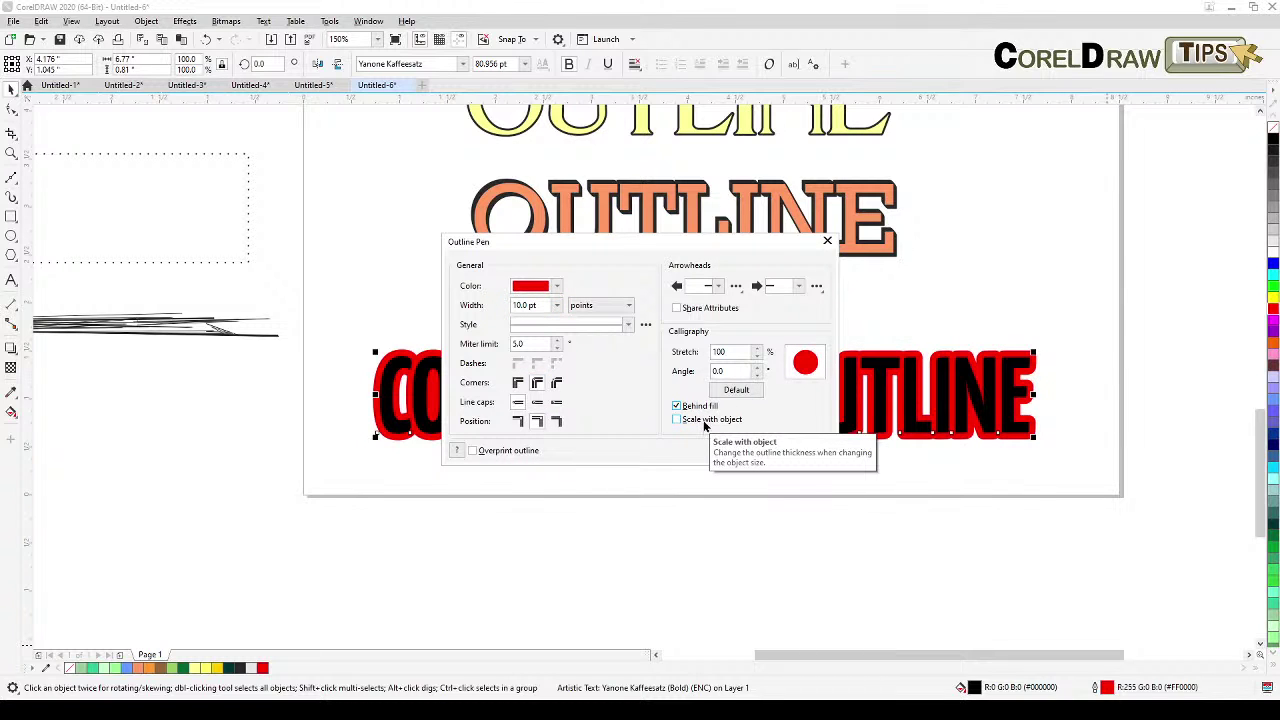
left_click(703, 419)
left_click(549, 307)
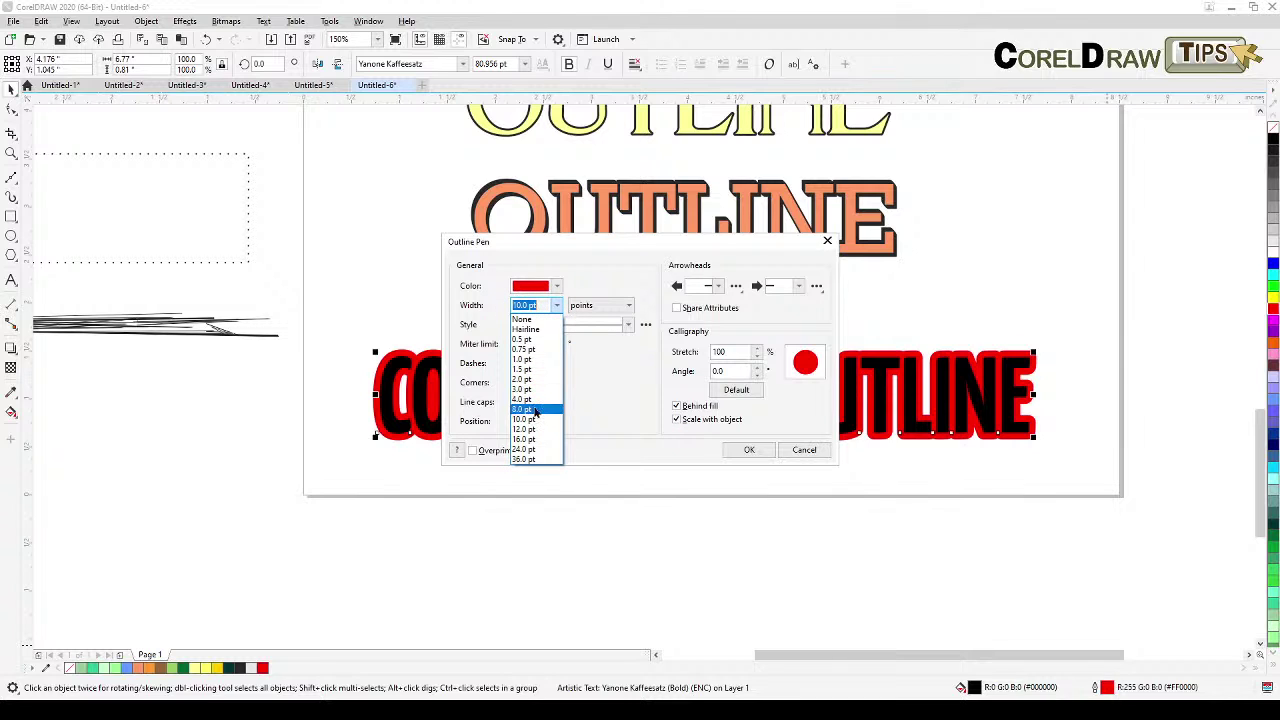
left_click(534, 410)
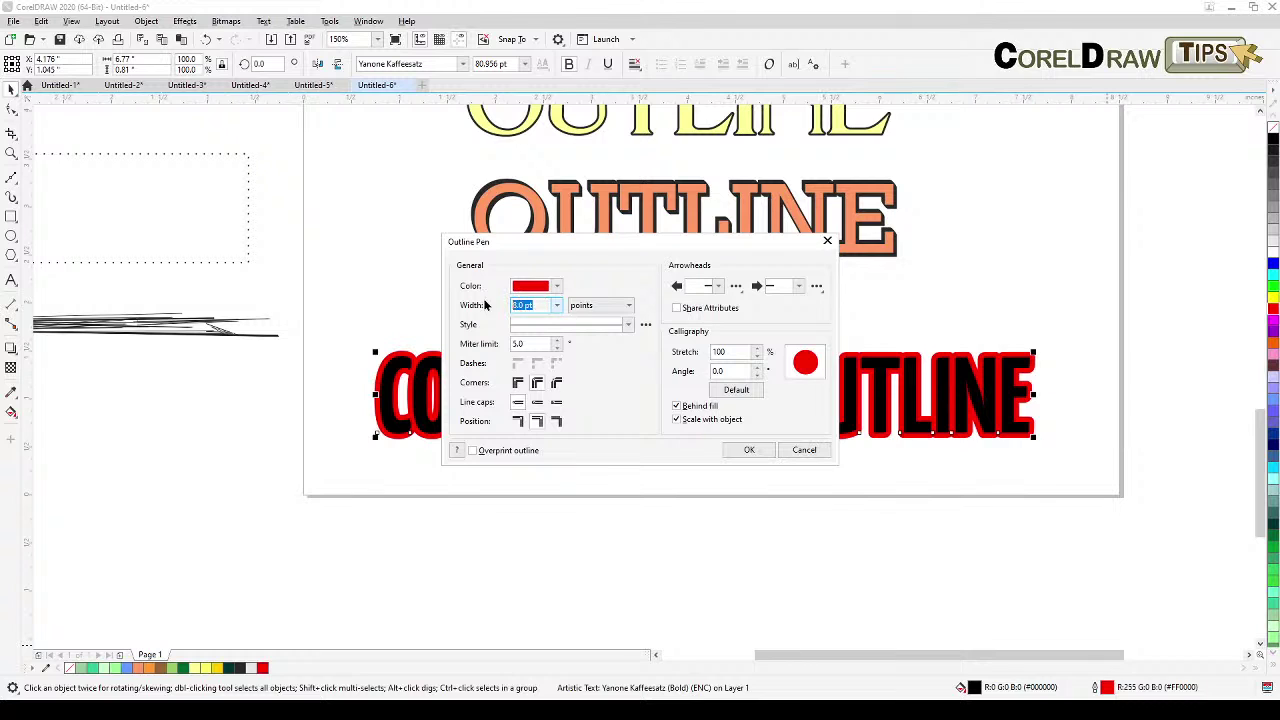
type("6")
left_click(748, 450)
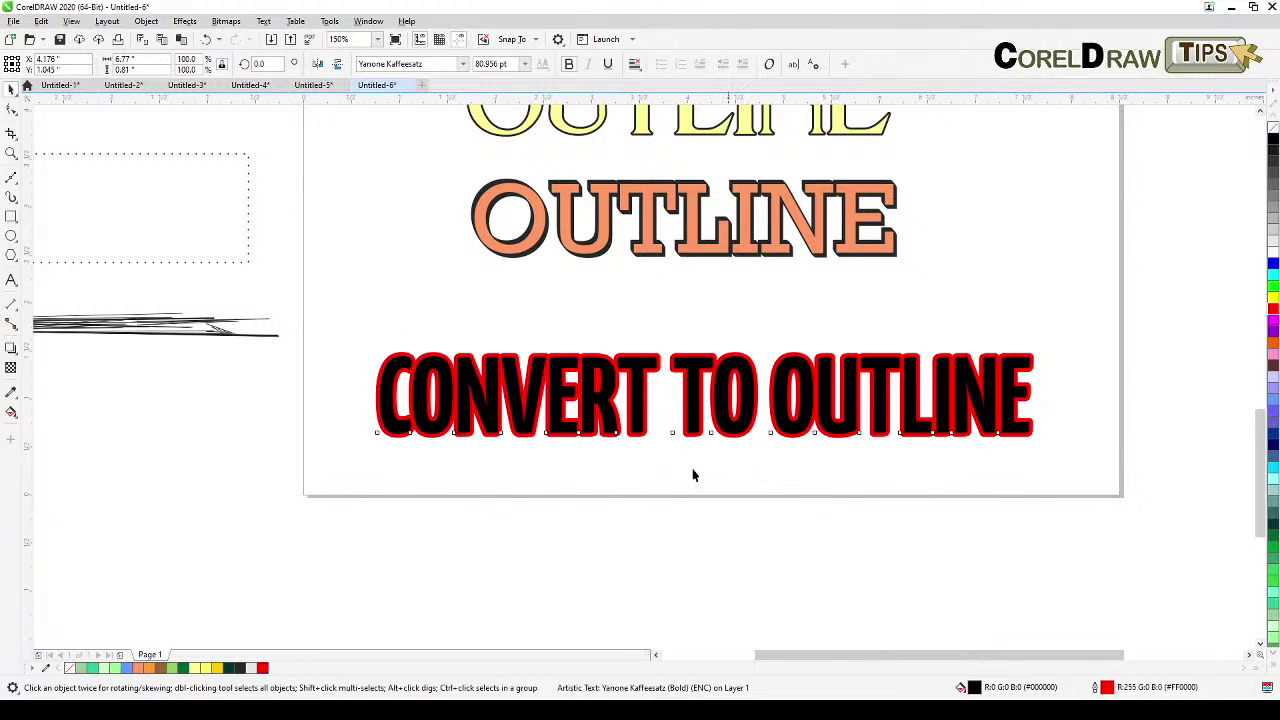
Step: Fill the CONVERT TO OUTLINE text with white and deselect it
scroll(588, 430, "up", 2)
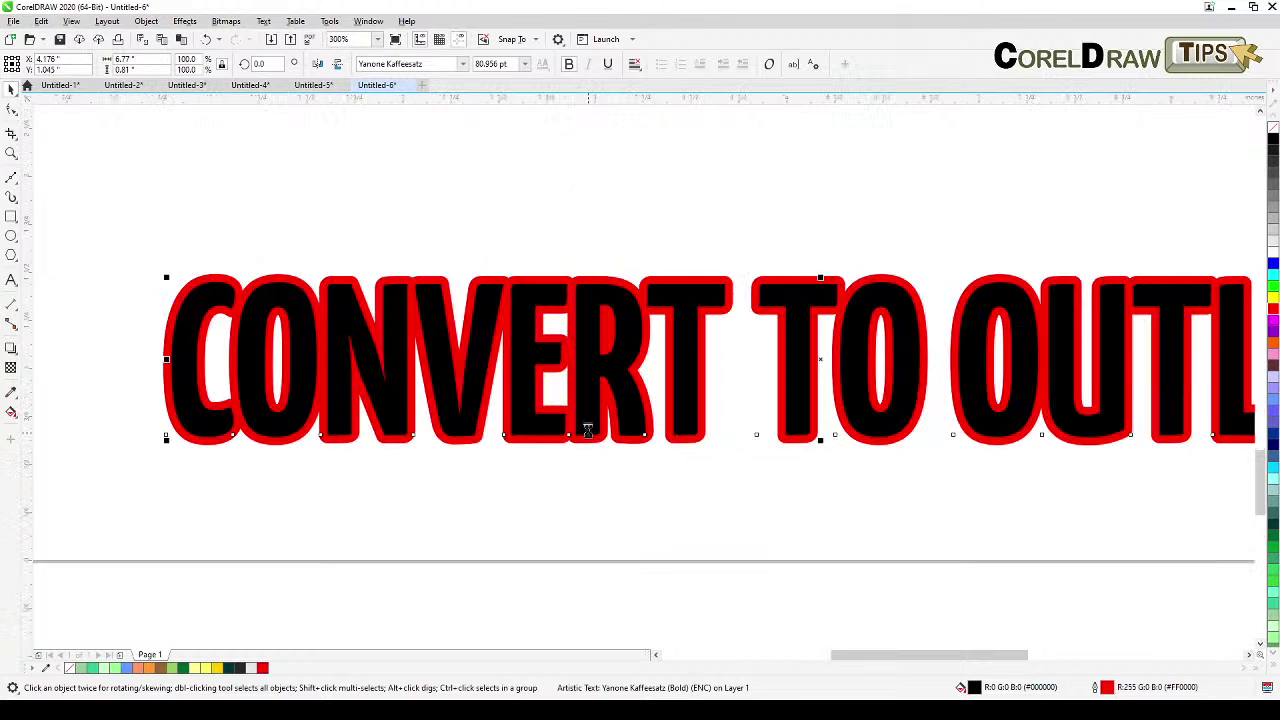
left_click(1272, 256)
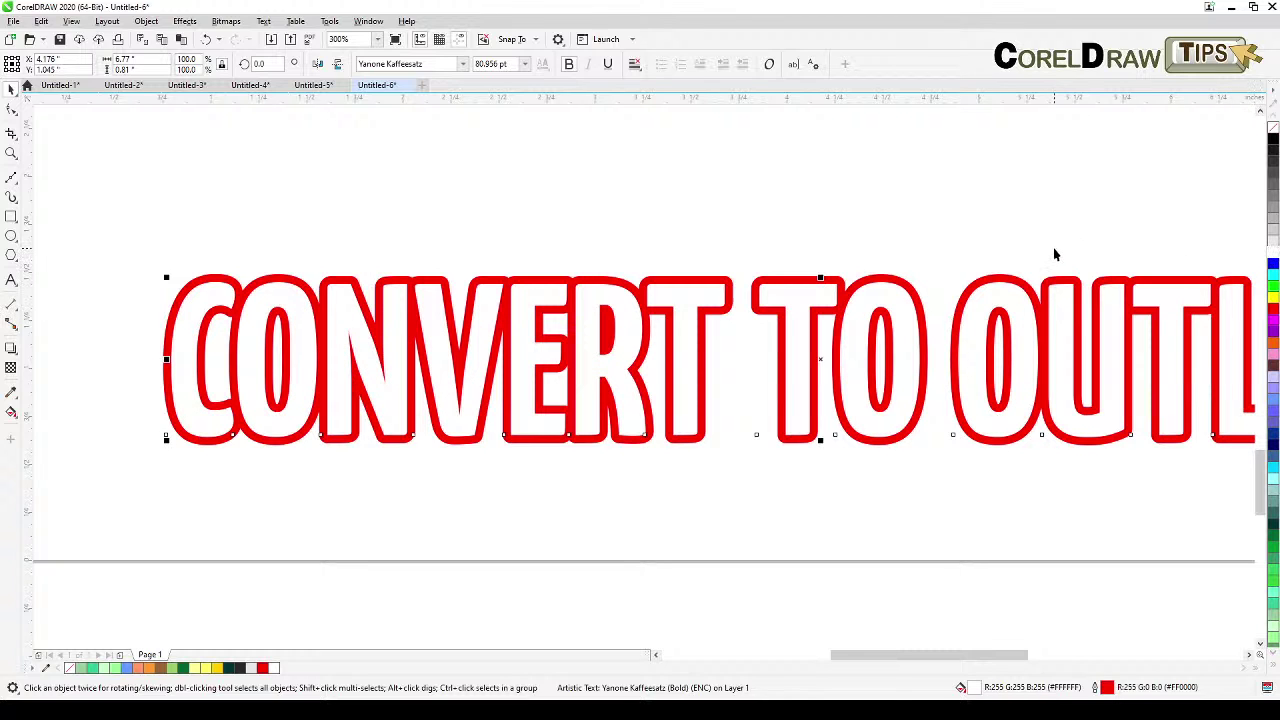
left_click(876, 385)
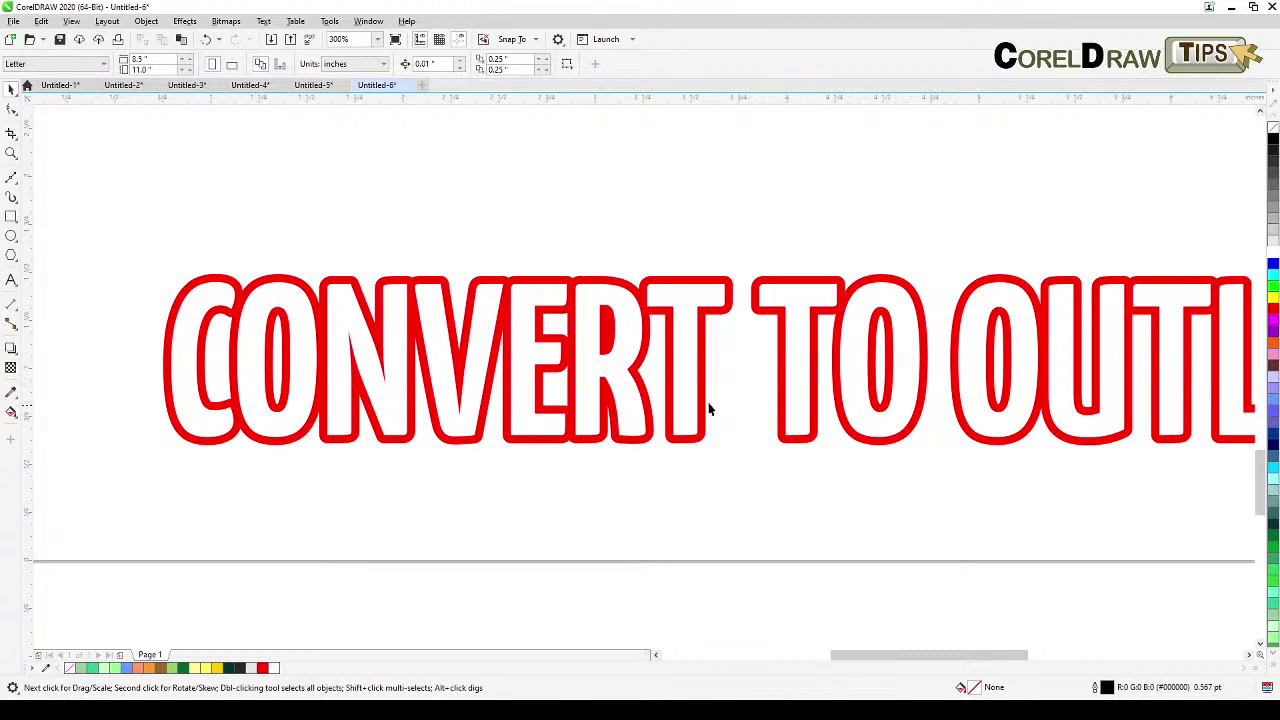
scroll(620, 406, "down", 2)
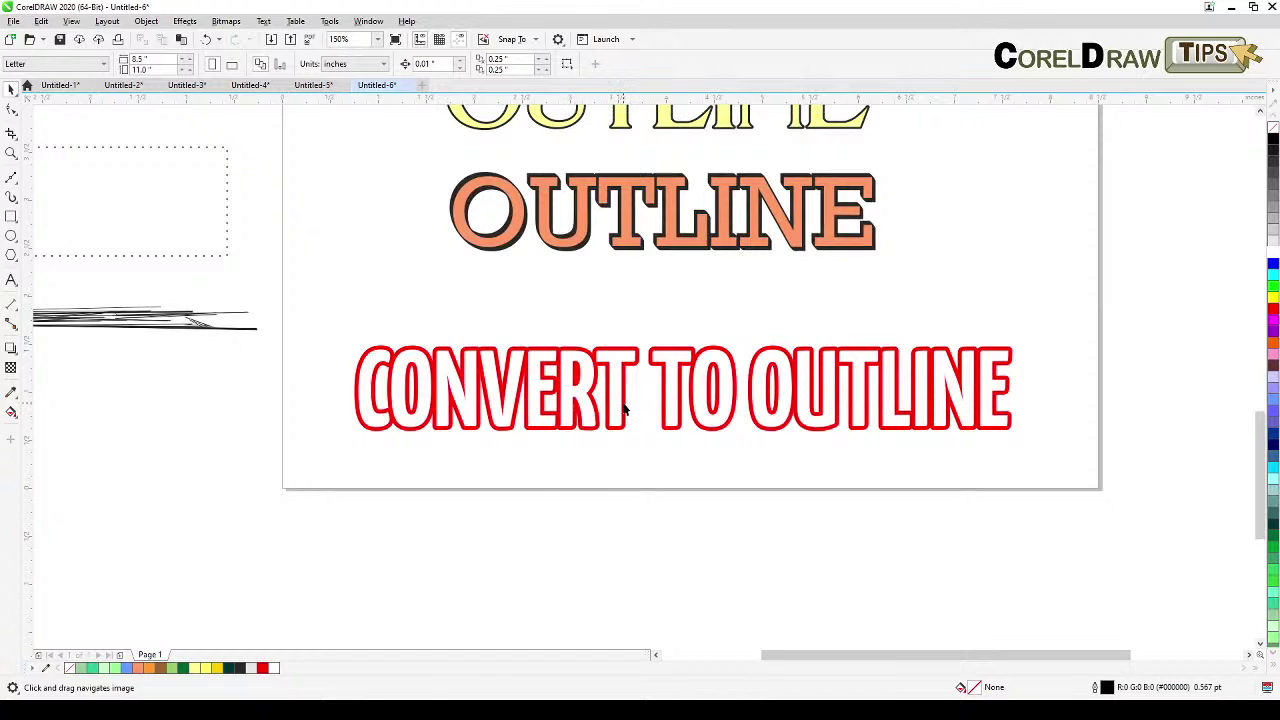
Step: Fill the CONVERT TO OUTLINE text with pale green (R:153 G:204 B:153) and deselect it
left_click(622, 406)
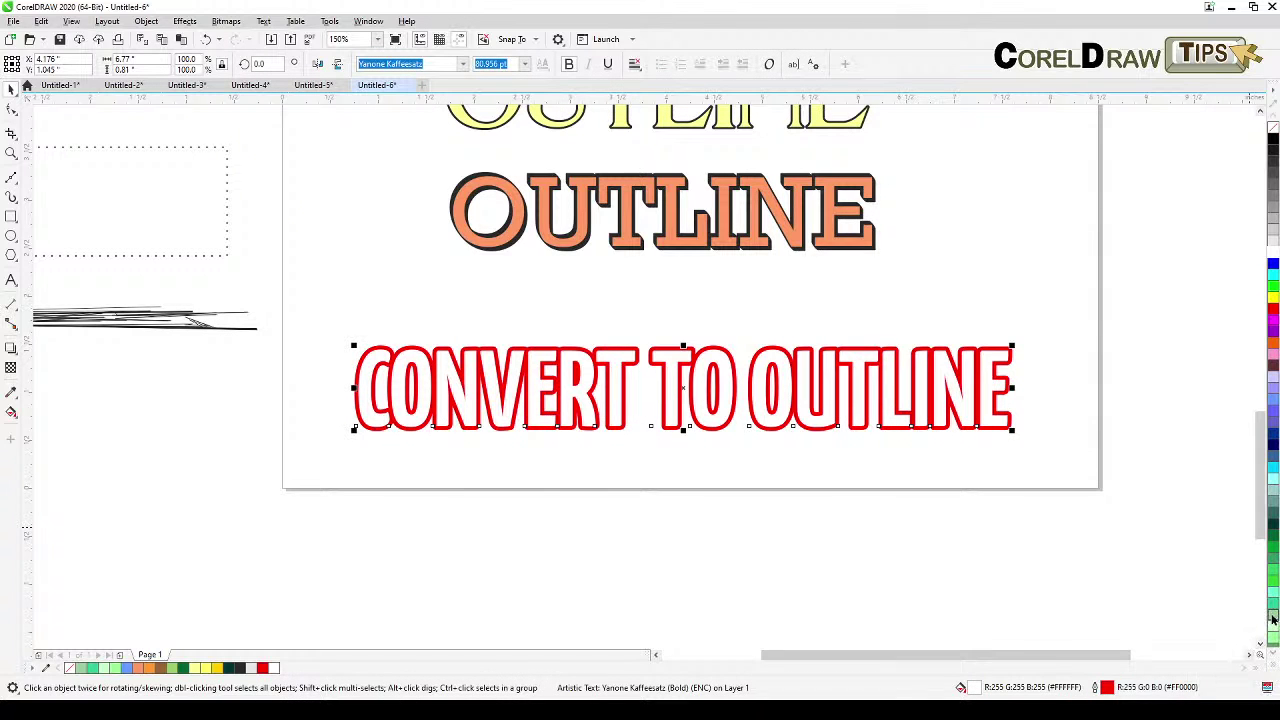
left_click(1273, 617)
left_click(643, 434)
scroll(649, 436, "up", 2)
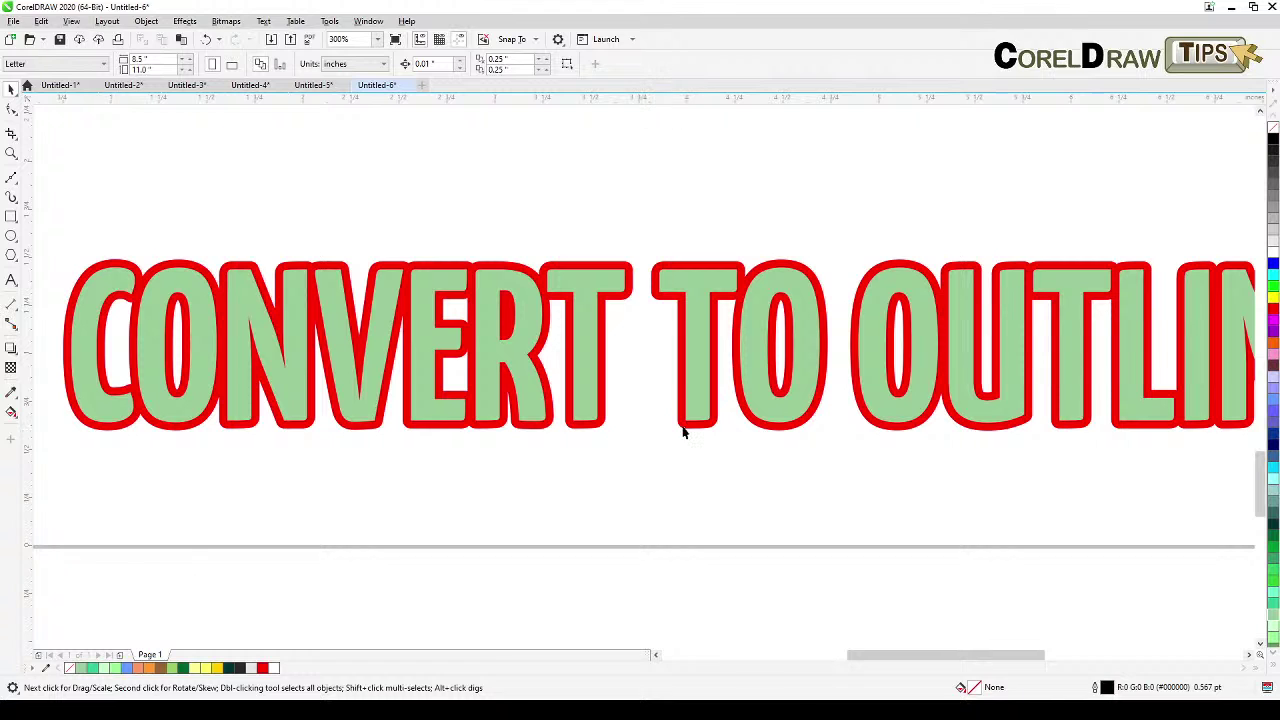
Step: Inspect the live text's contours in Wireframe view, and return to Enhanced view
left_click(71, 21)
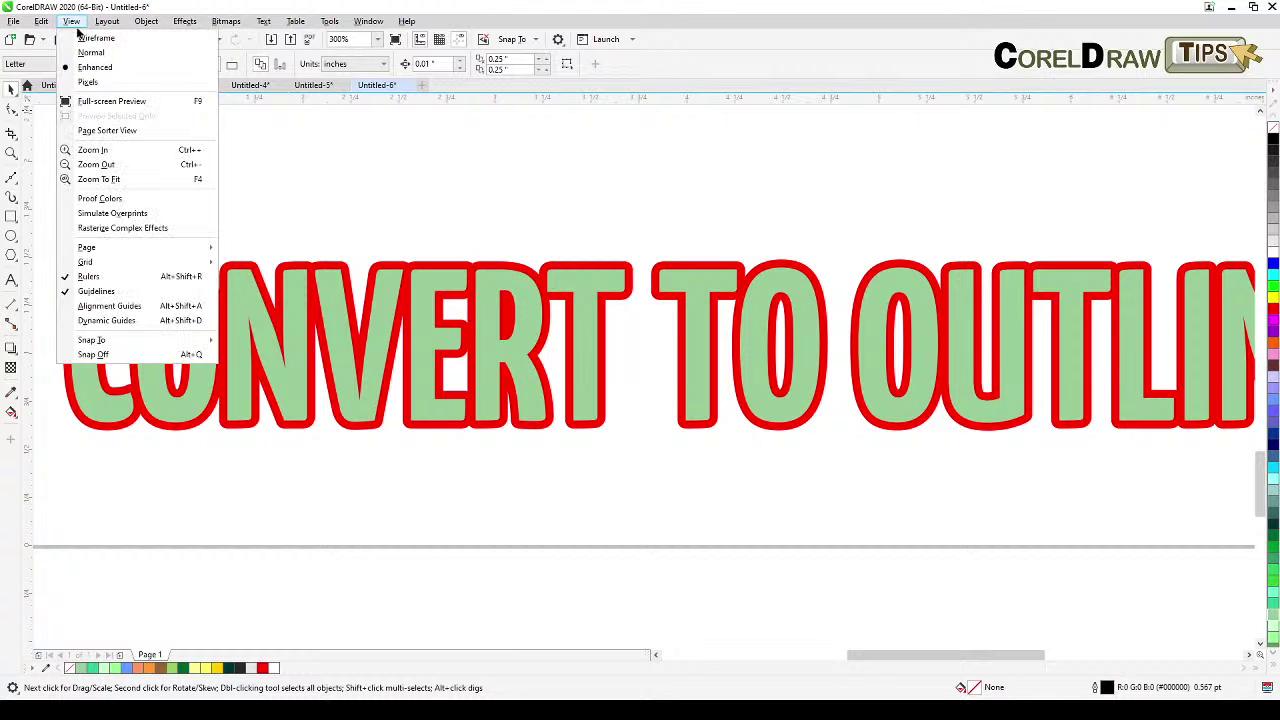
left_click(86, 38)
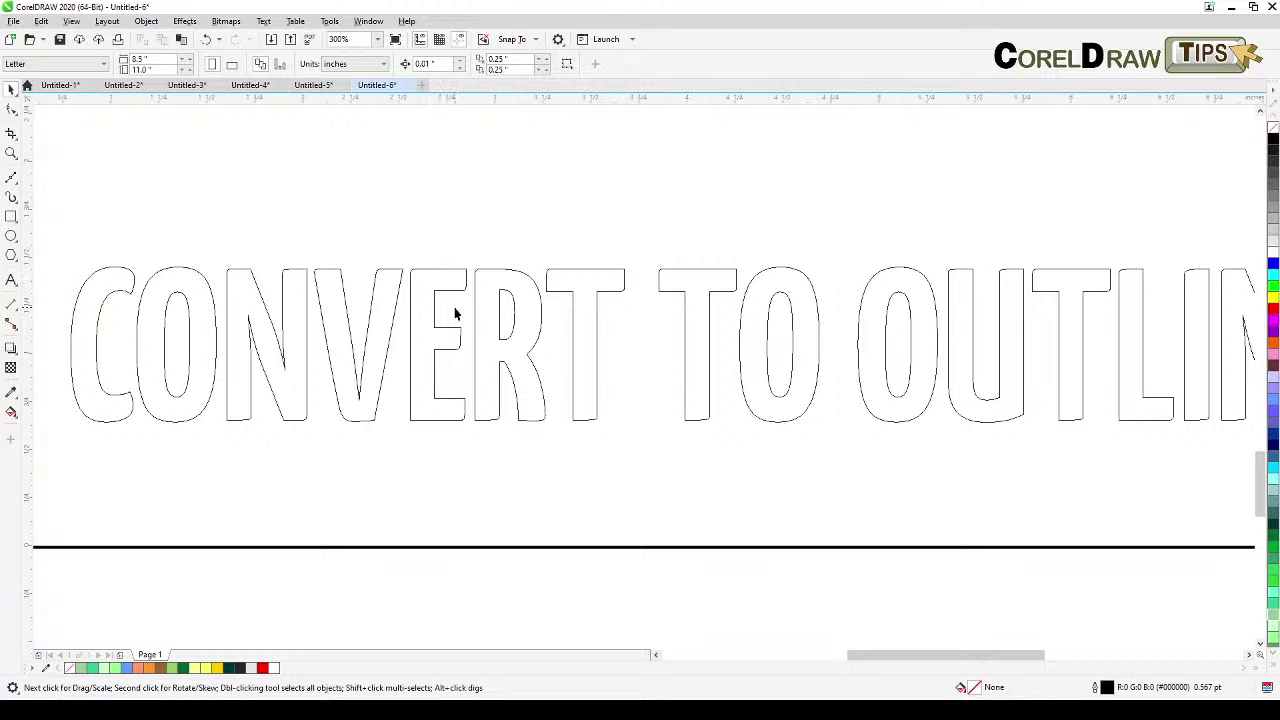
left_click(74, 21)
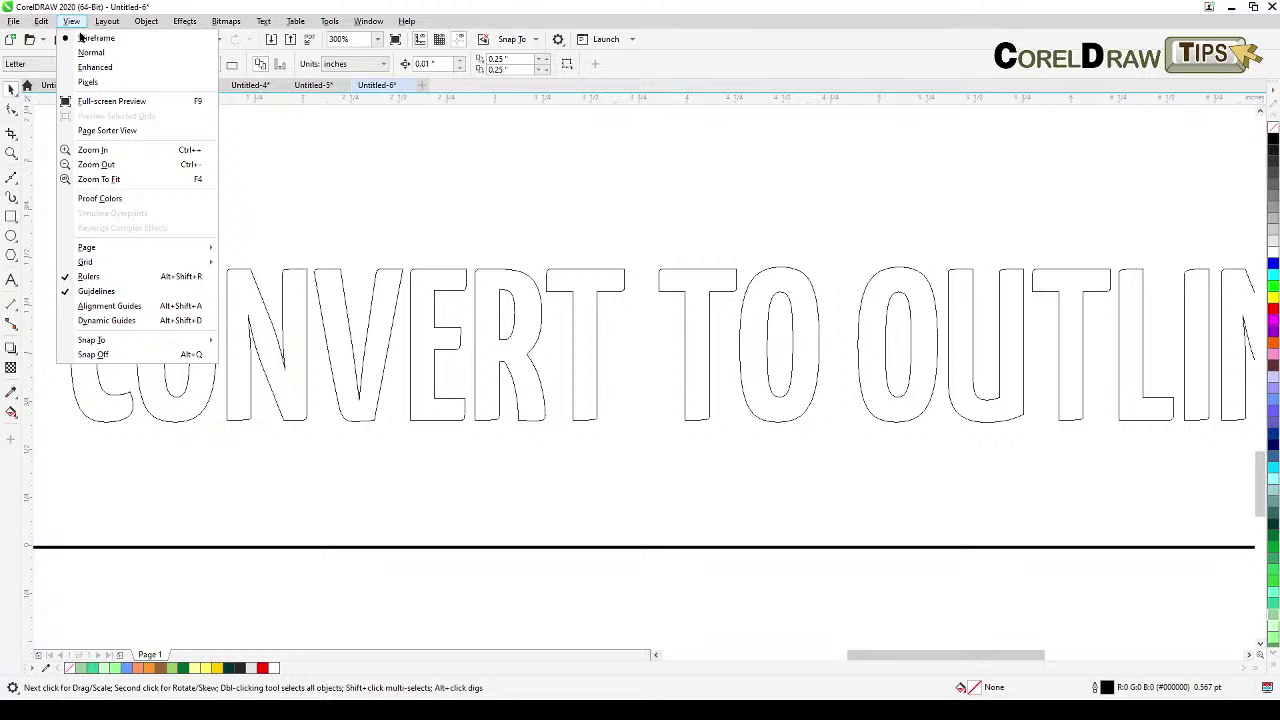
left_click(95, 67)
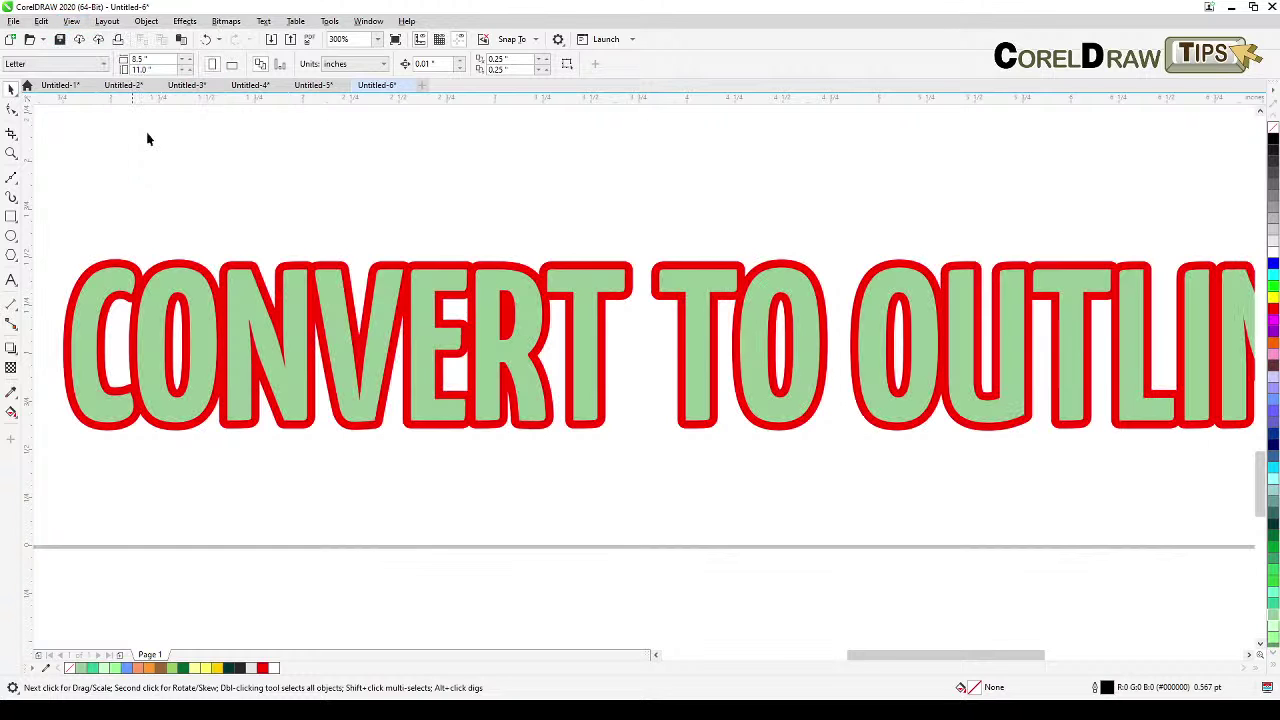
Step: Fill the CONVERT TO OUTLINE text with light gray (R:204 G:204 B:204) and deselect it
left_click(442, 394)
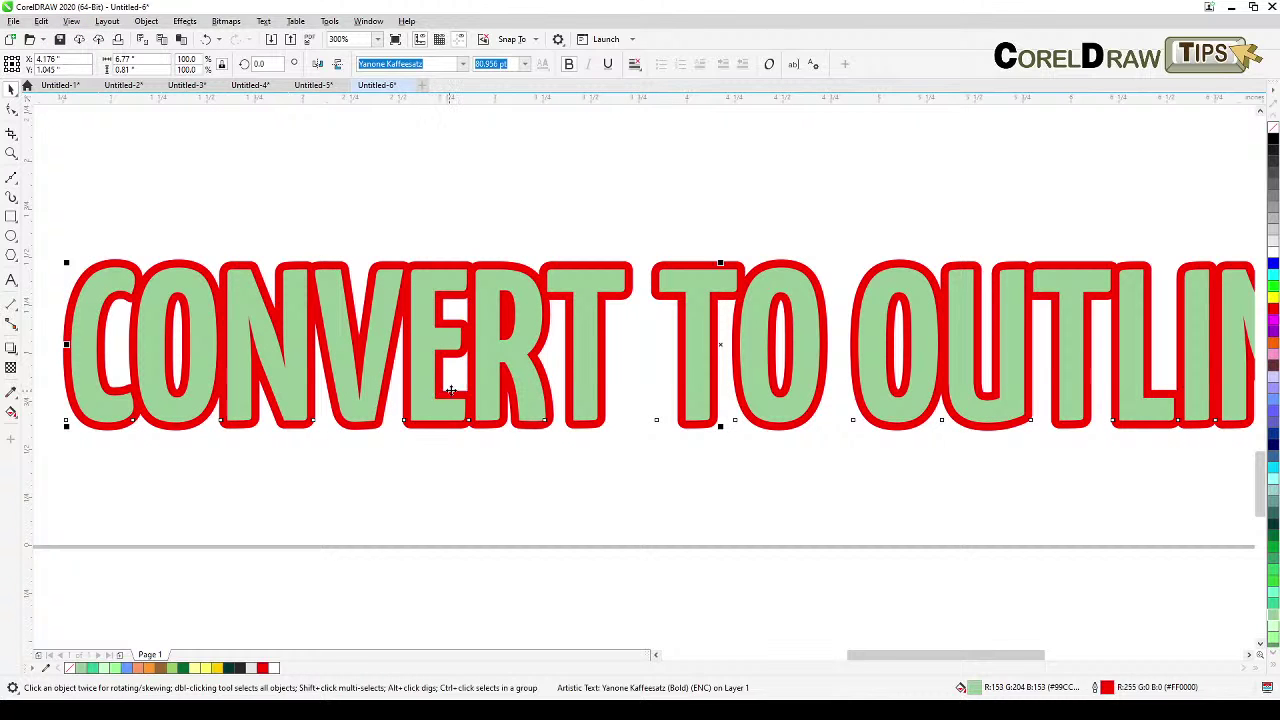
left_click(1273, 226)
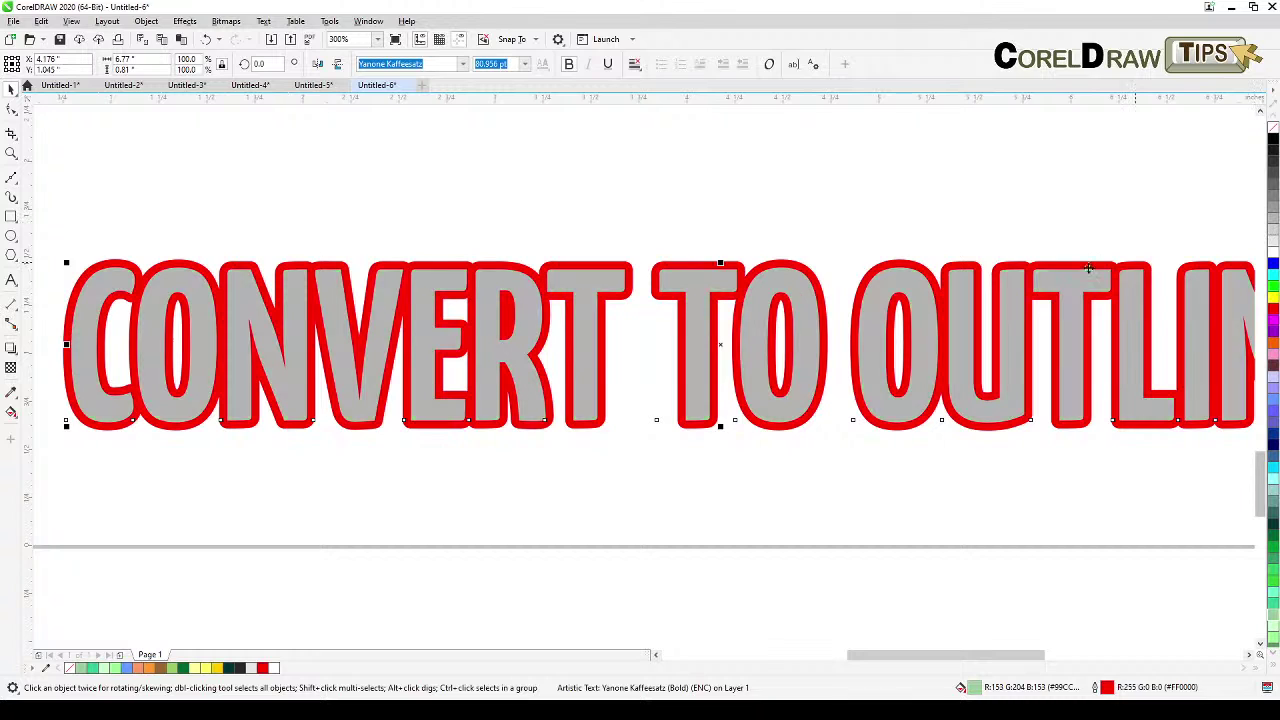
left_click(1273, 244)
left_click(1273, 237)
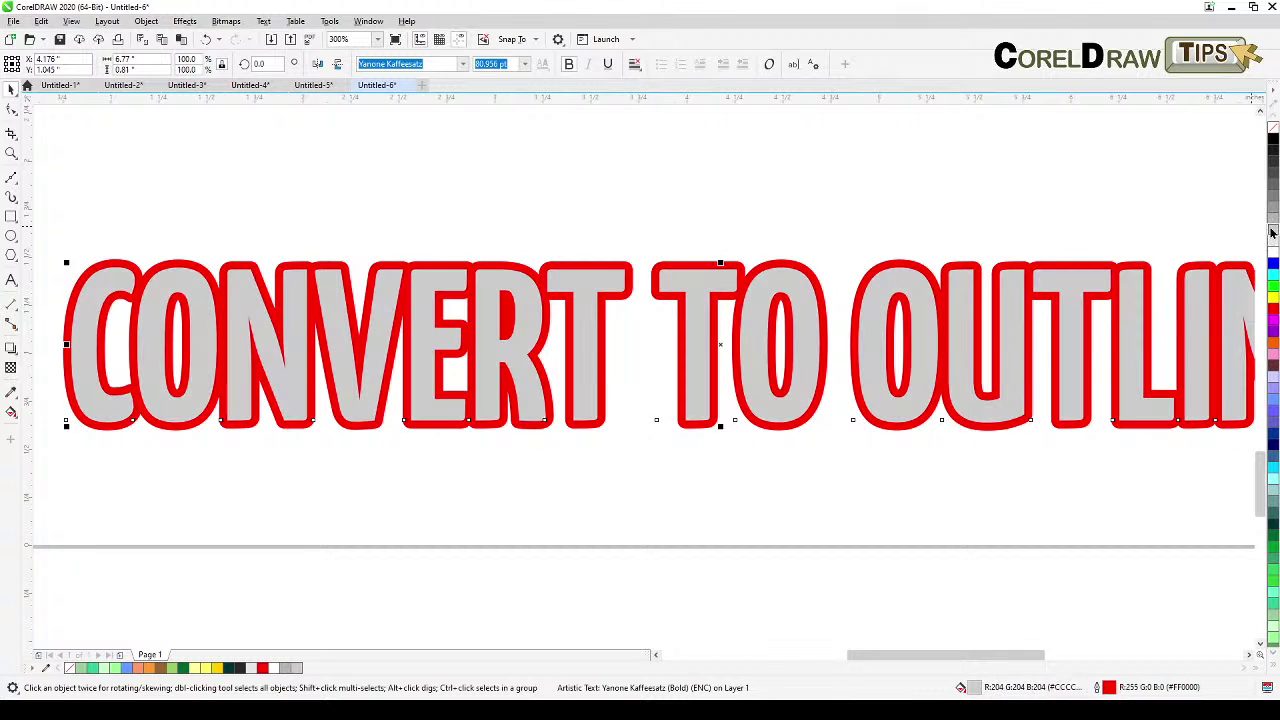
left_click(597, 236)
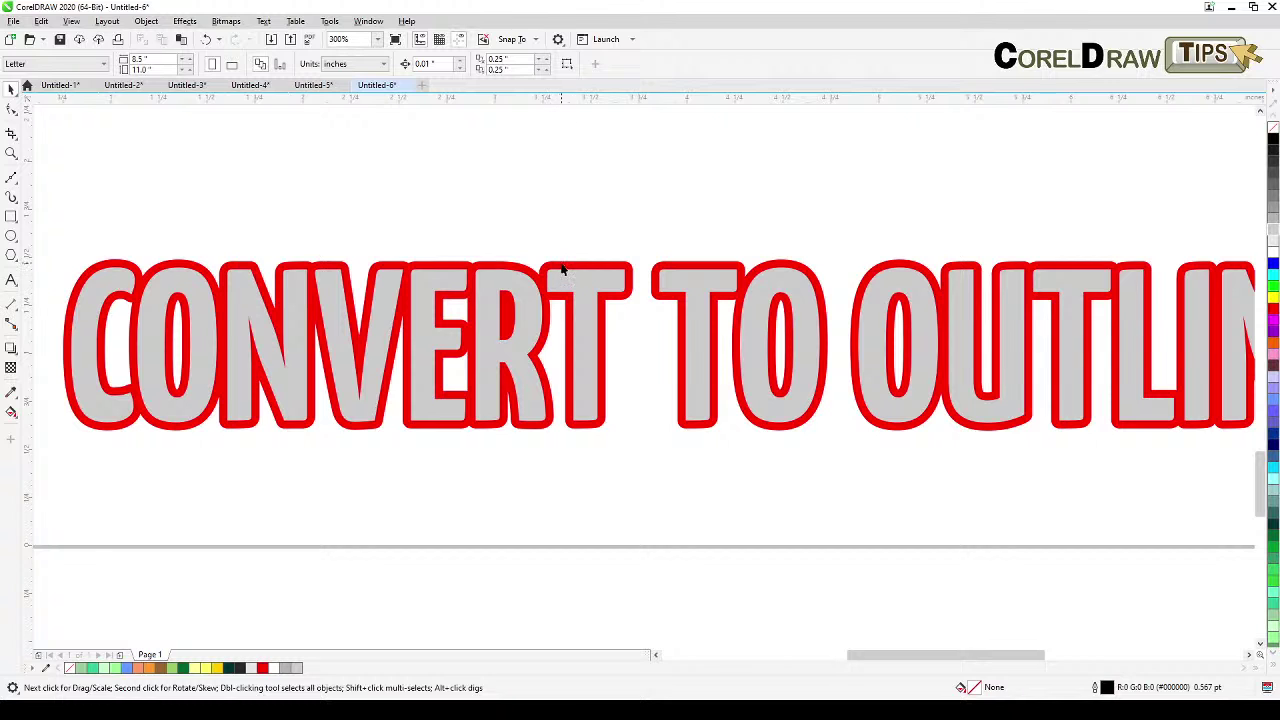
scroll(556, 287, "down", 2)
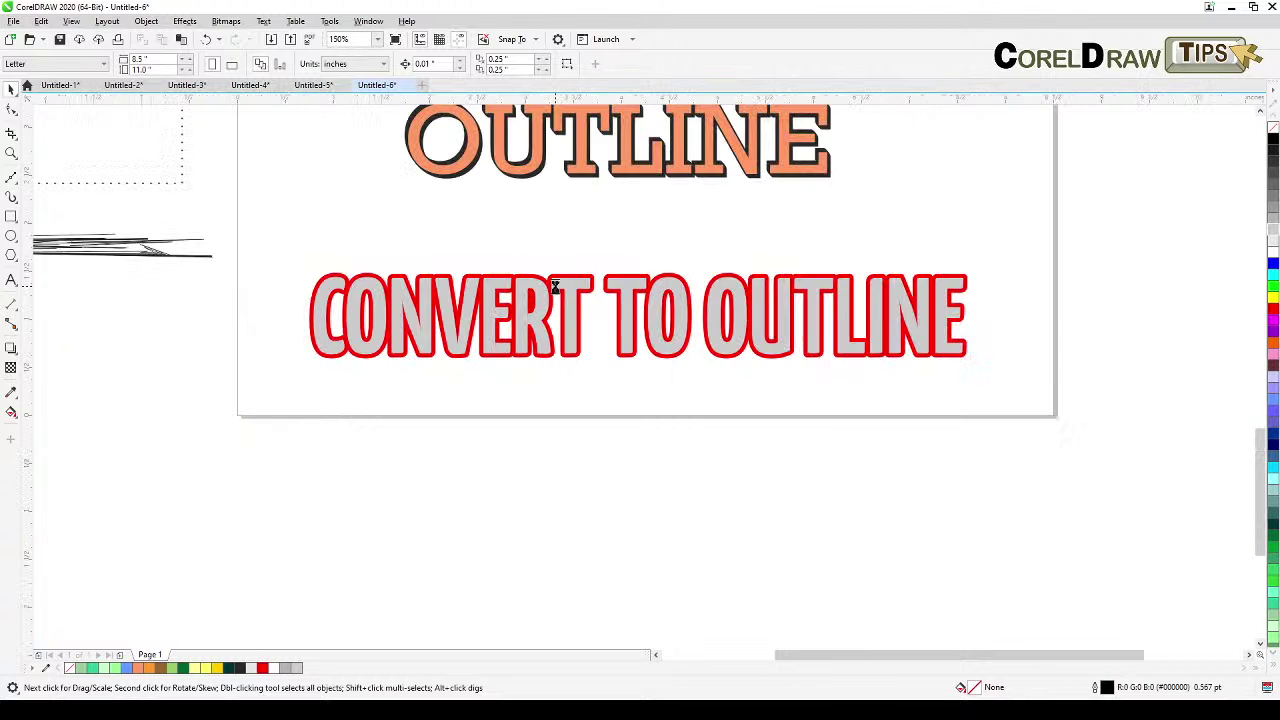
Step: Convert the CONVERT TO OUTLINE text's red outline to a separate object
scroll(506, 312, "up", 2)
left_click(497, 249)
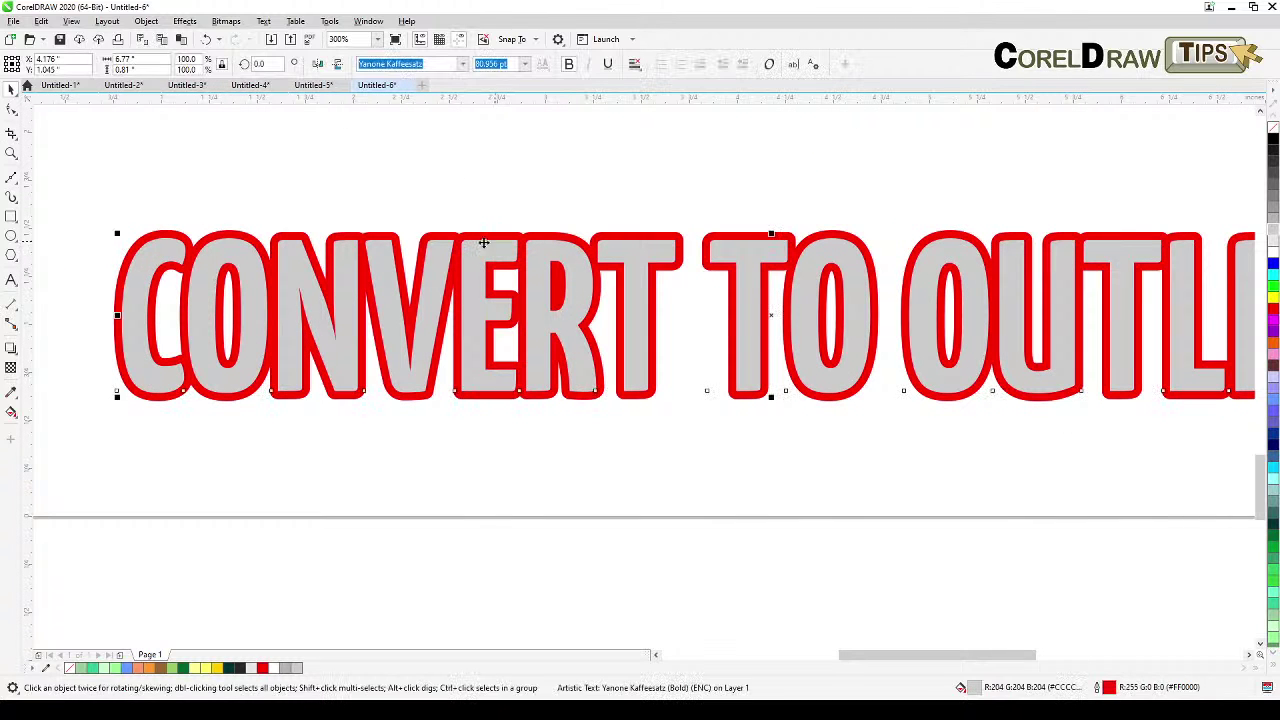
left_click(145, 22)
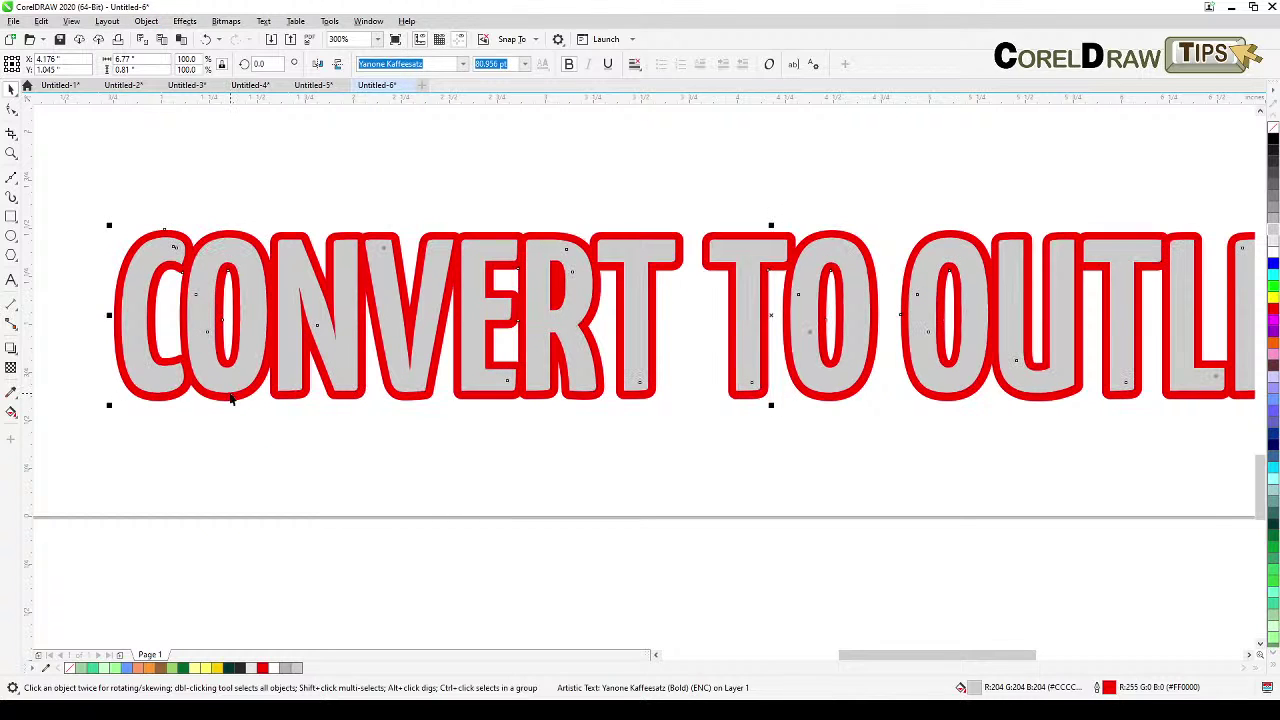
key("ctrl+q")
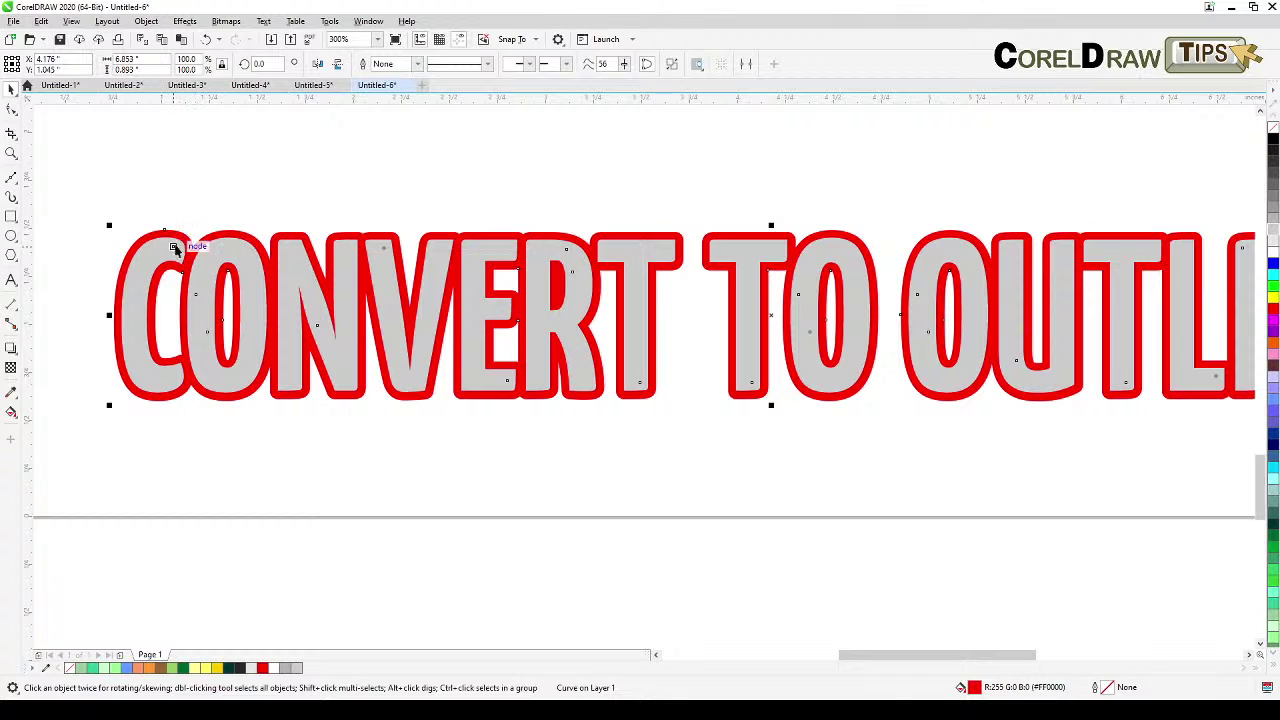
Step: Examine the converted outline's contours and nodes around the letters of CONVERT up close in Wireframe view
left_click(202, 244)
scroll(210, 244, "up", 2)
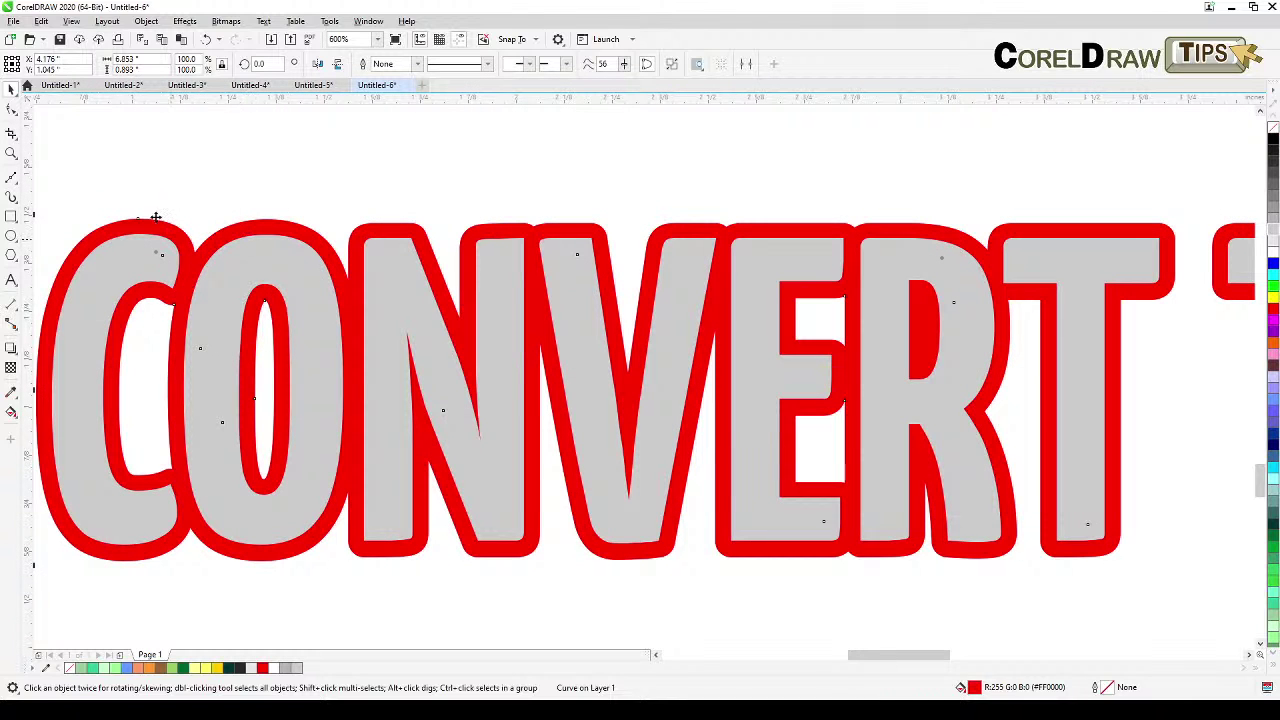
left_click(71, 21)
left_click(94, 39)
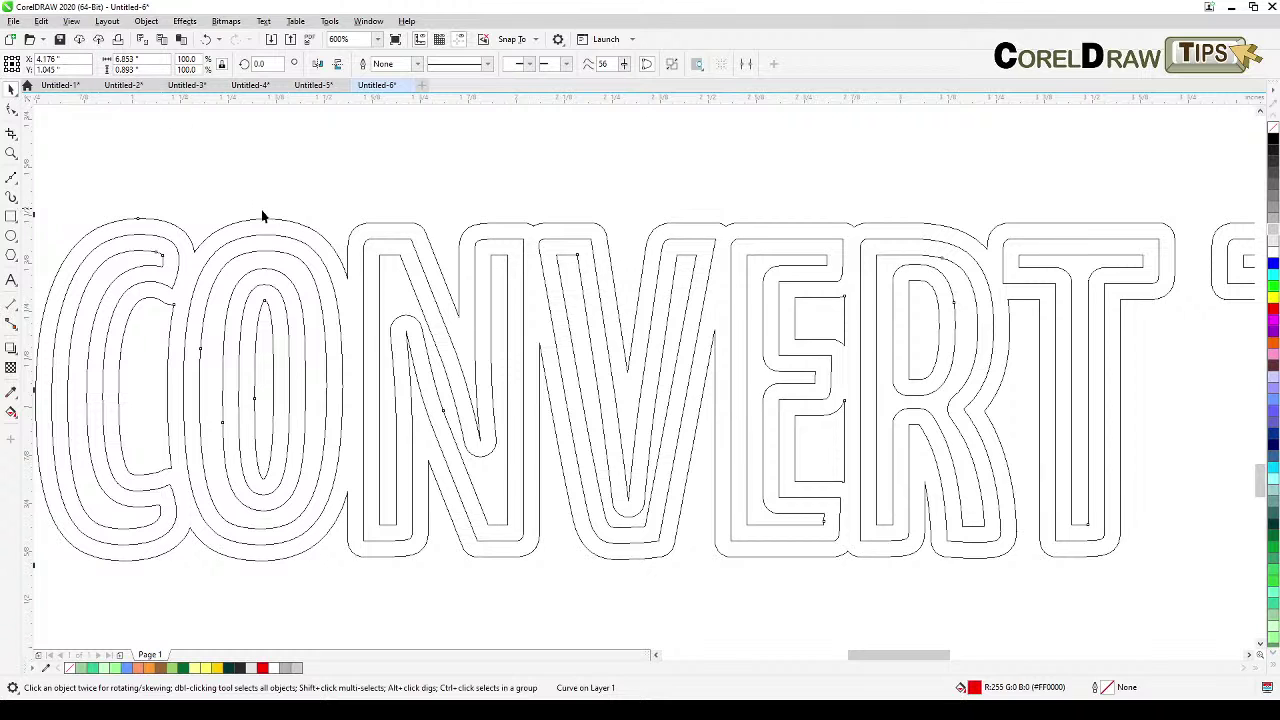
left_click(264, 210)
scroll(266, 212, "down", 2)
scroll(315, 213, "up", 2)
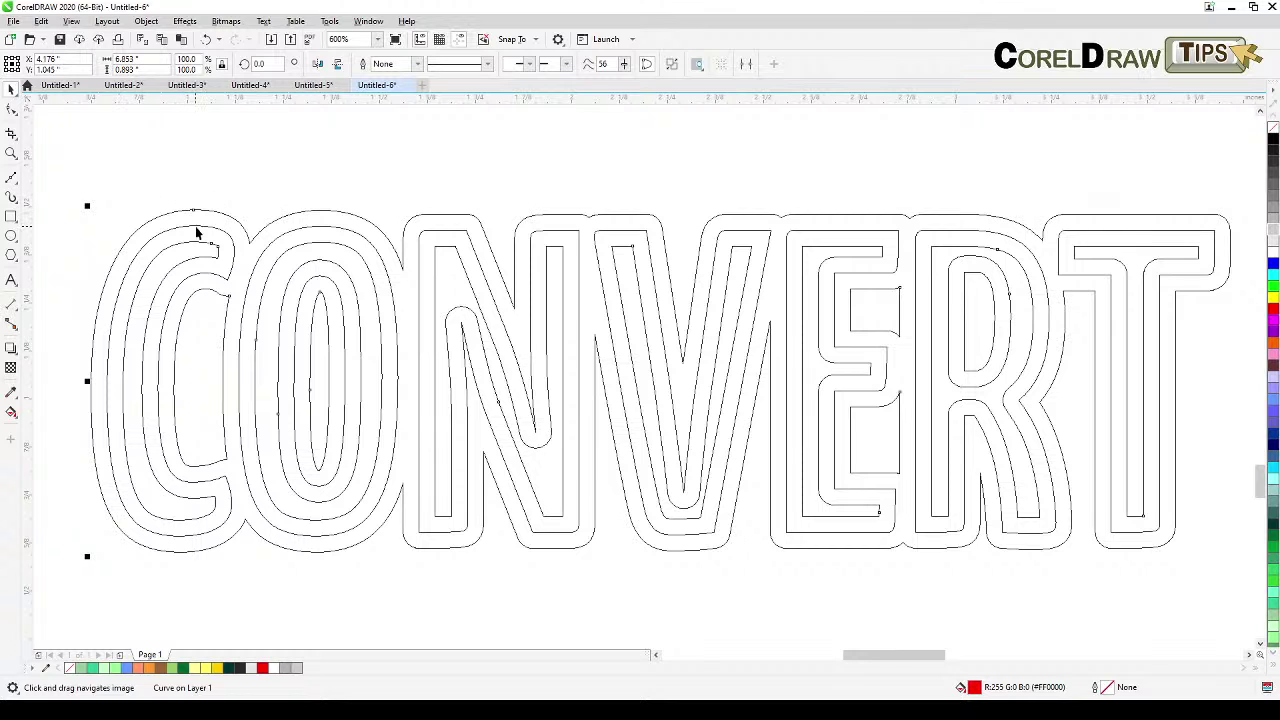
scroll(198, 266, "up", 2)
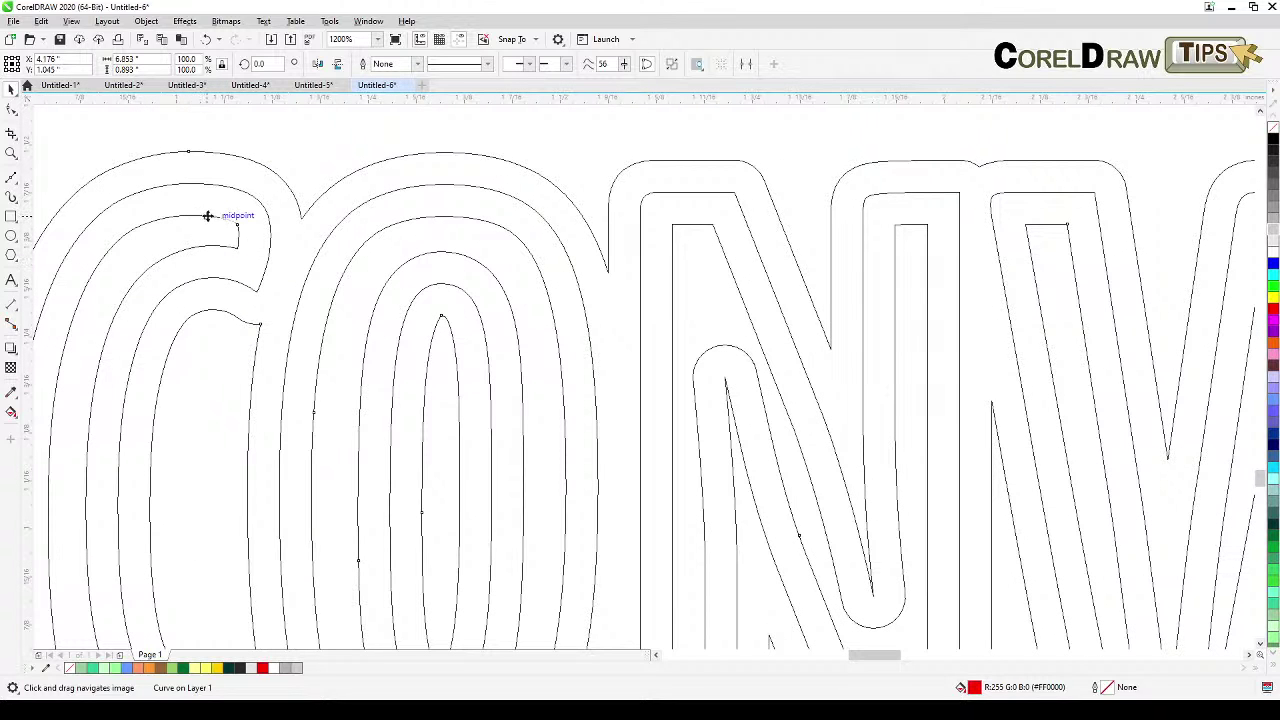
scroll(211, 229, "down", 2)
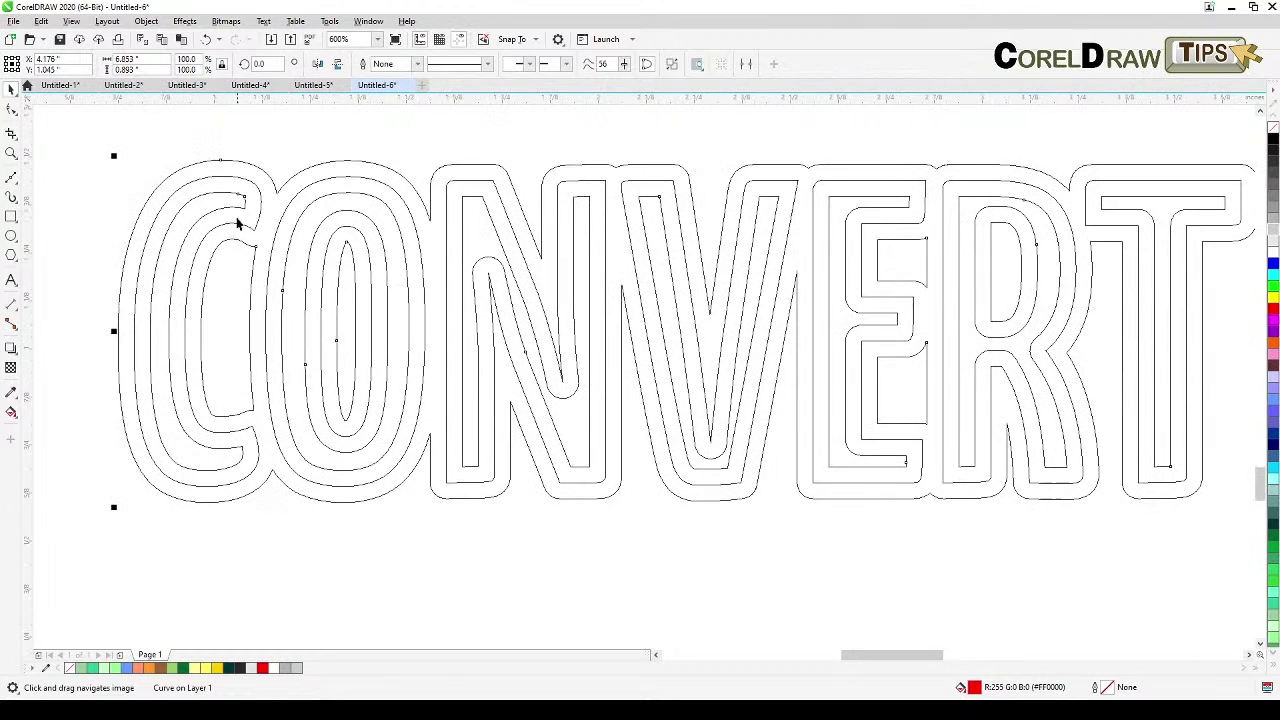
left_click(71, 21)
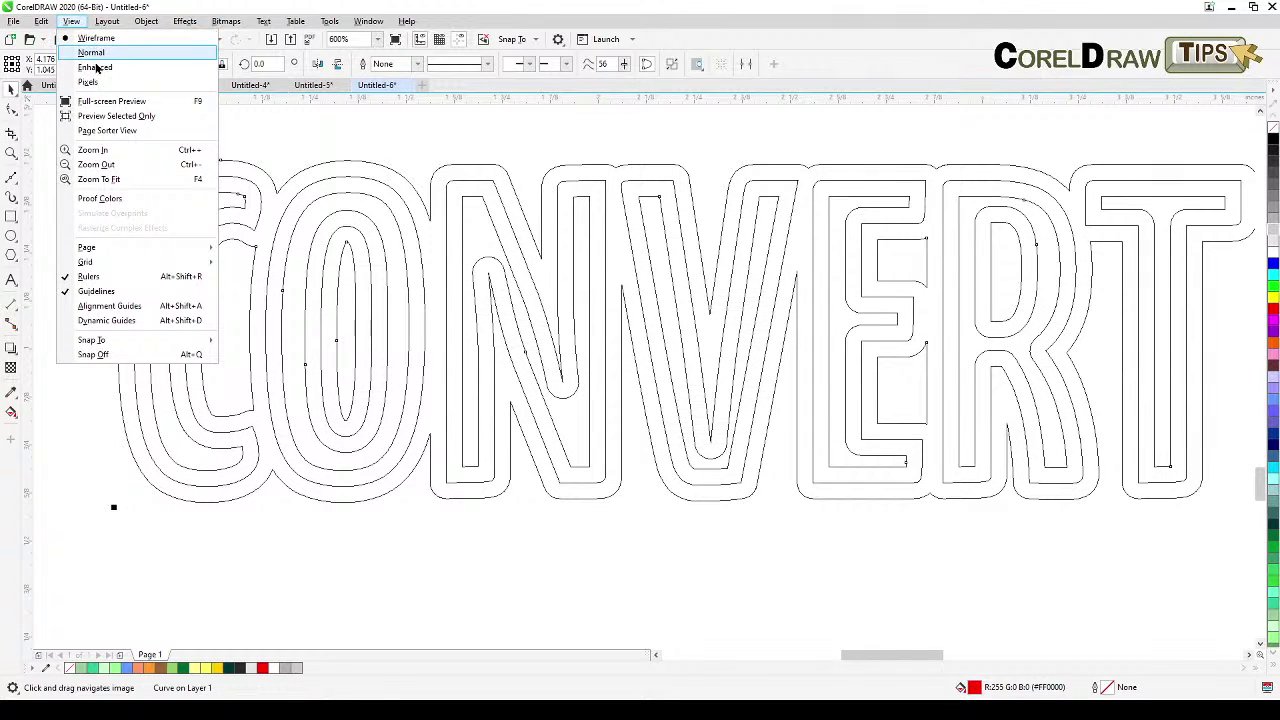
left_click(311, 151)
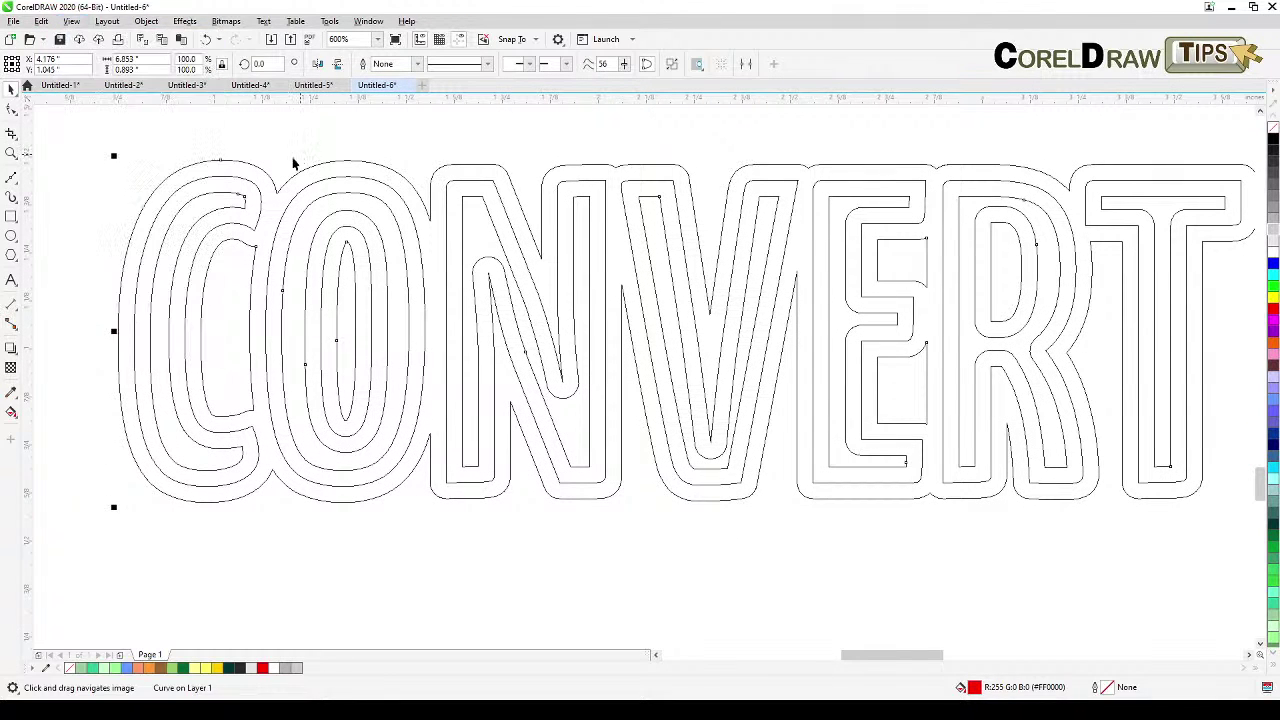
Step: Break the converted red outline curve apart into separate curves and deselect them
left_click(147, 22)
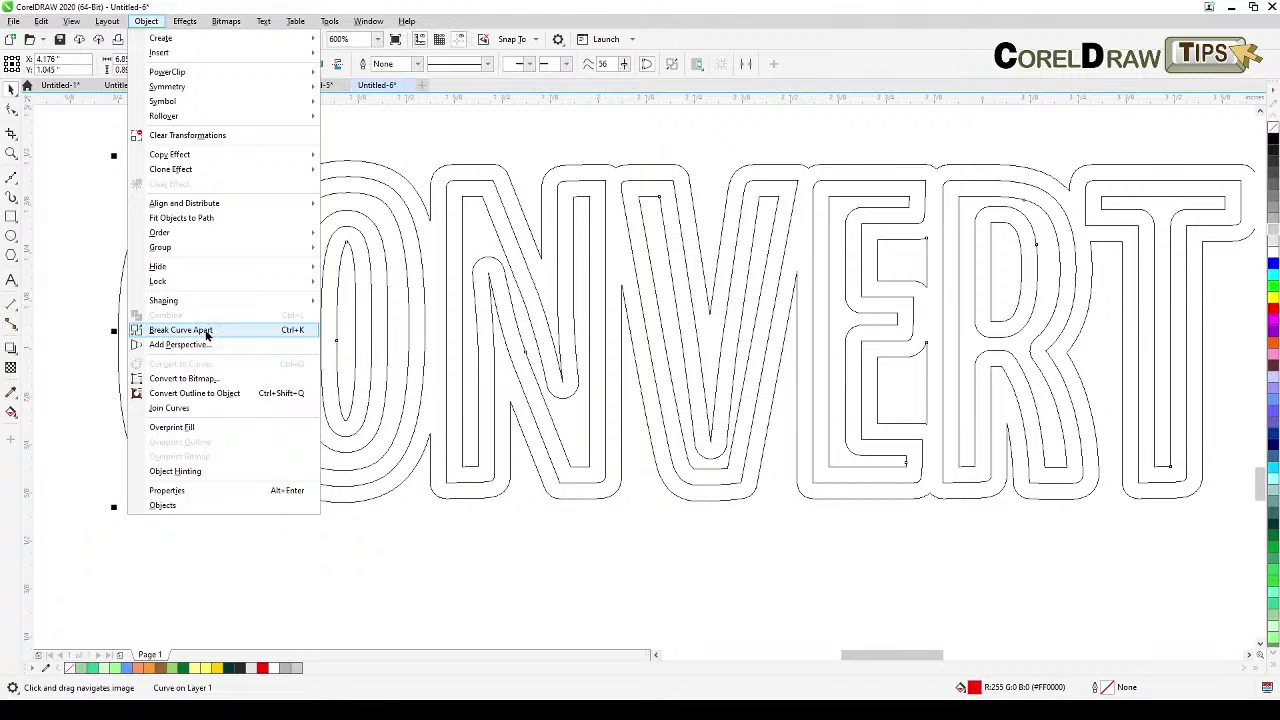
left_click(206, 331)
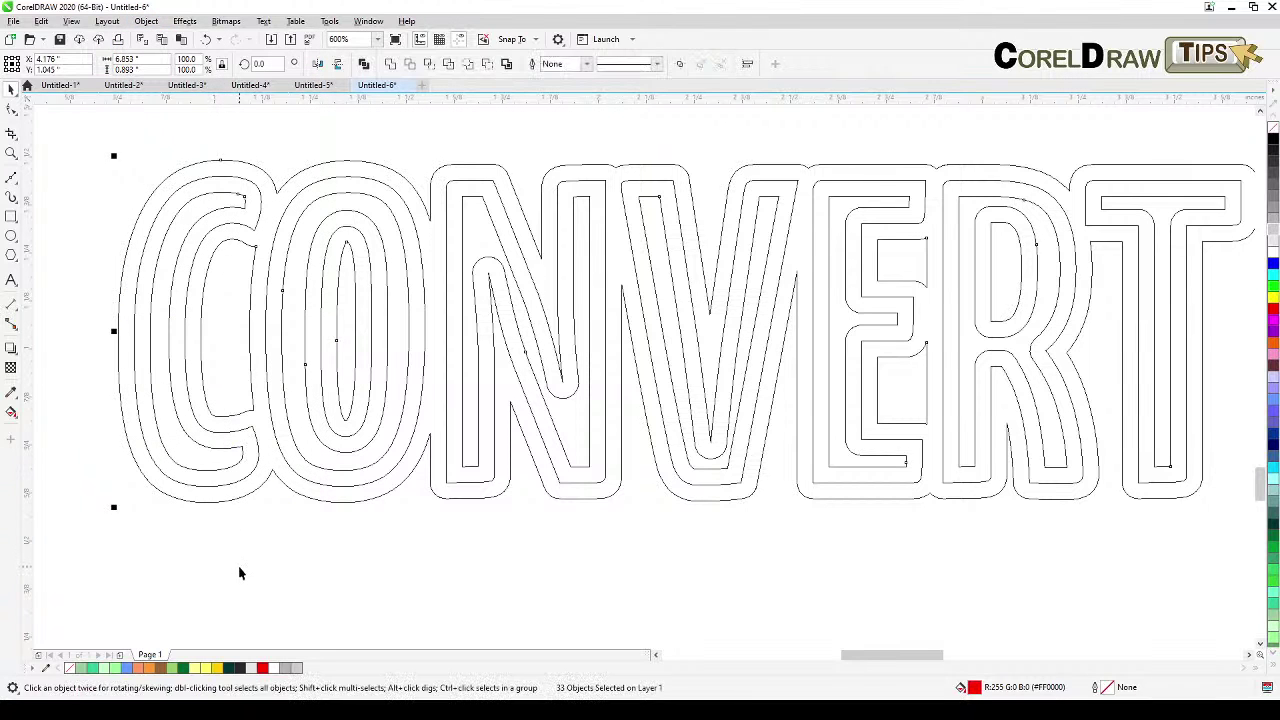
key("Escape")
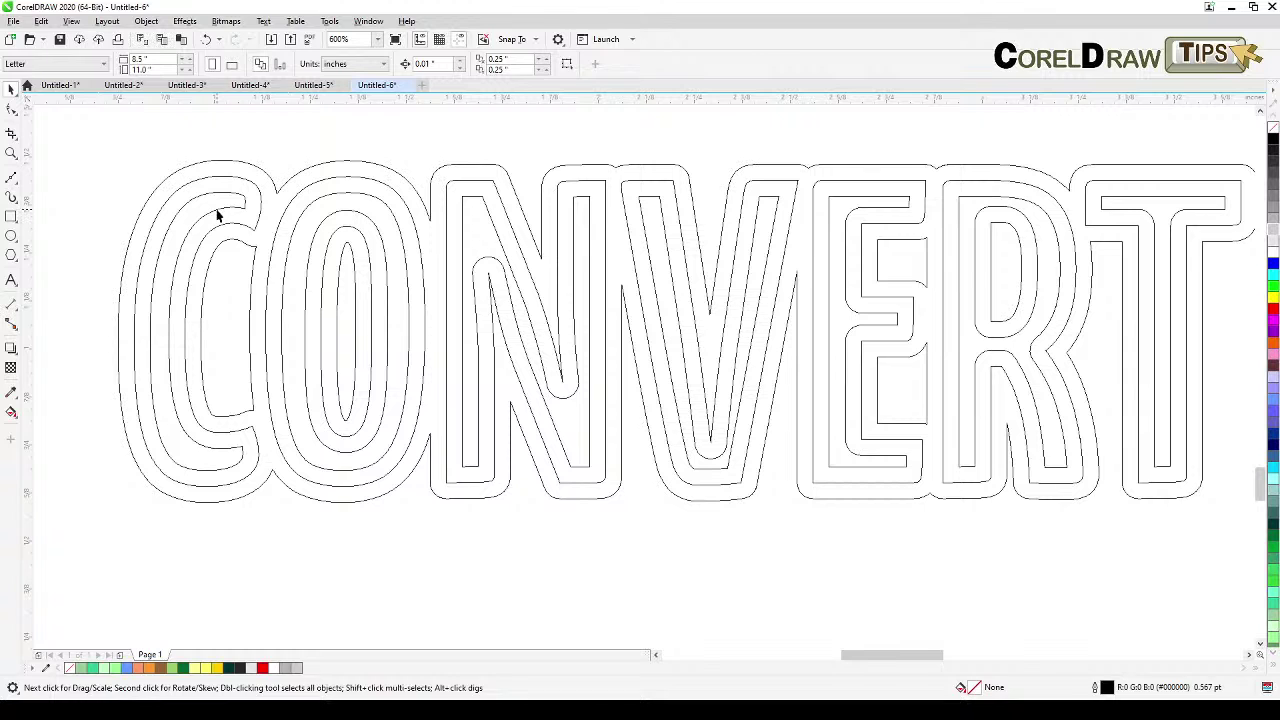
Step: Delete the leftover contour inside the letter C's stroke, and compare the result in Enhanced view before returning to Wireframe view
left_click(217, 210)
key("Escape")
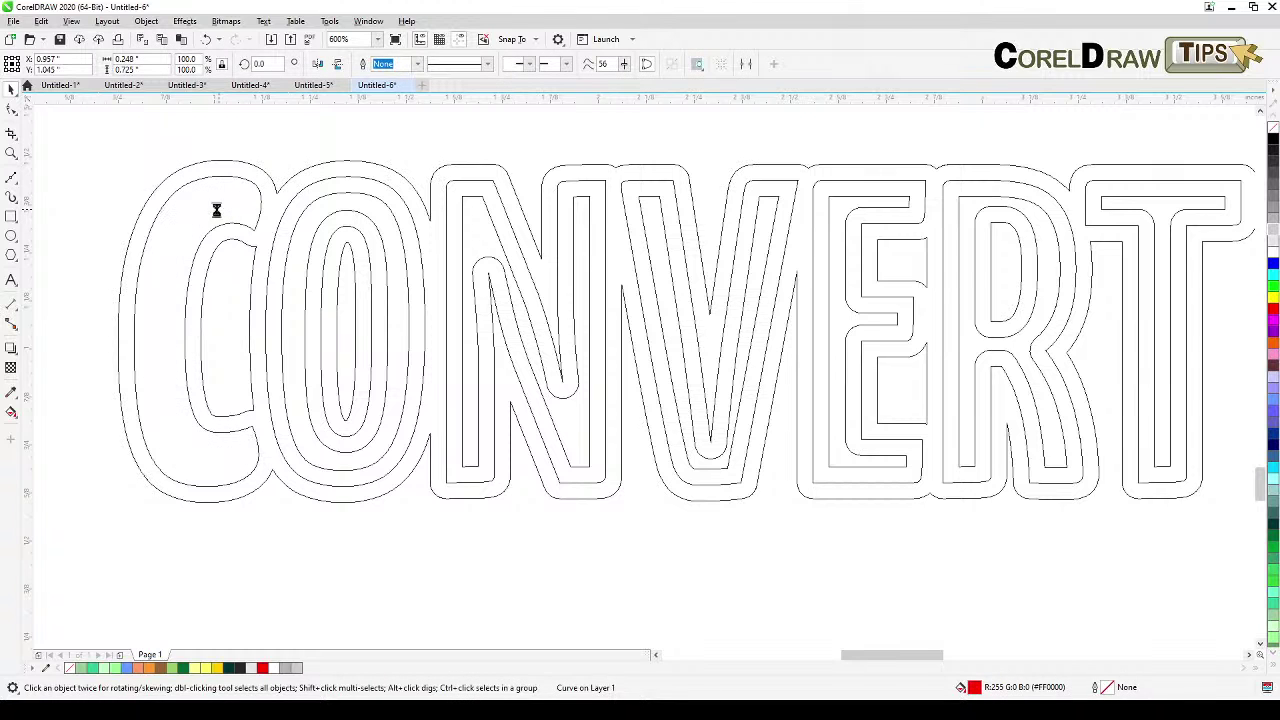
left_click(71, 21)
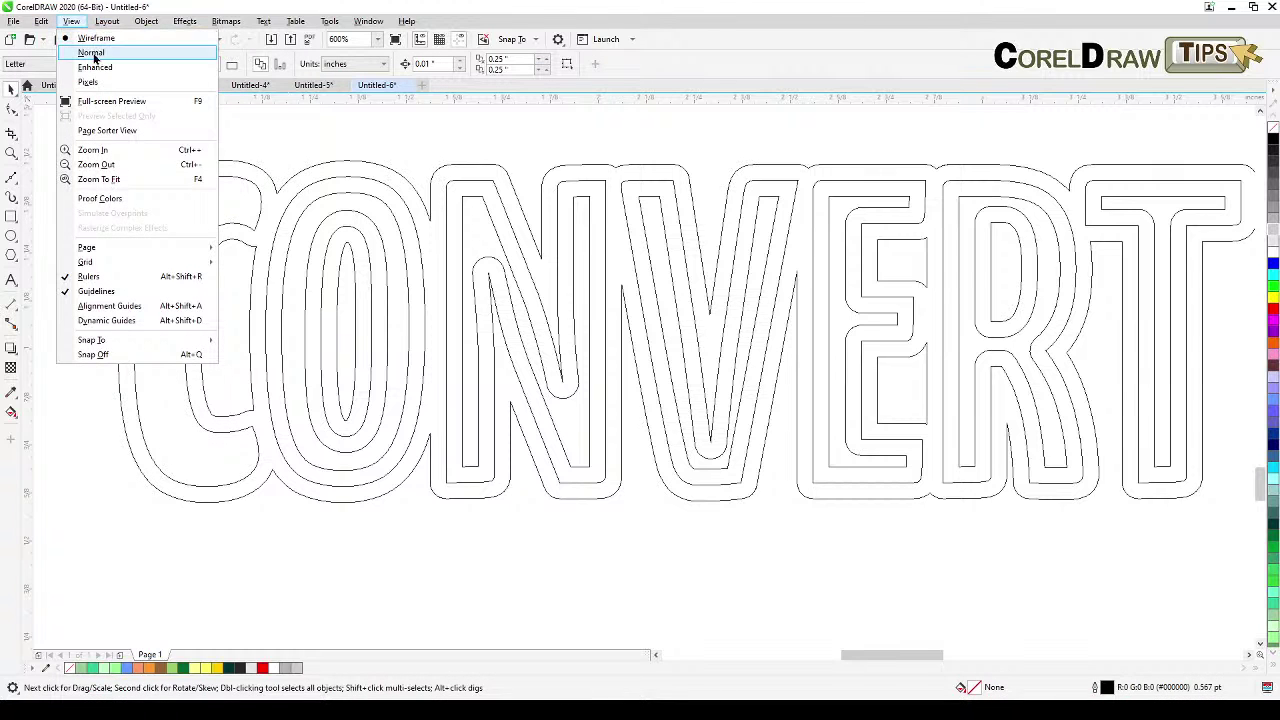
left_click(80, 67)
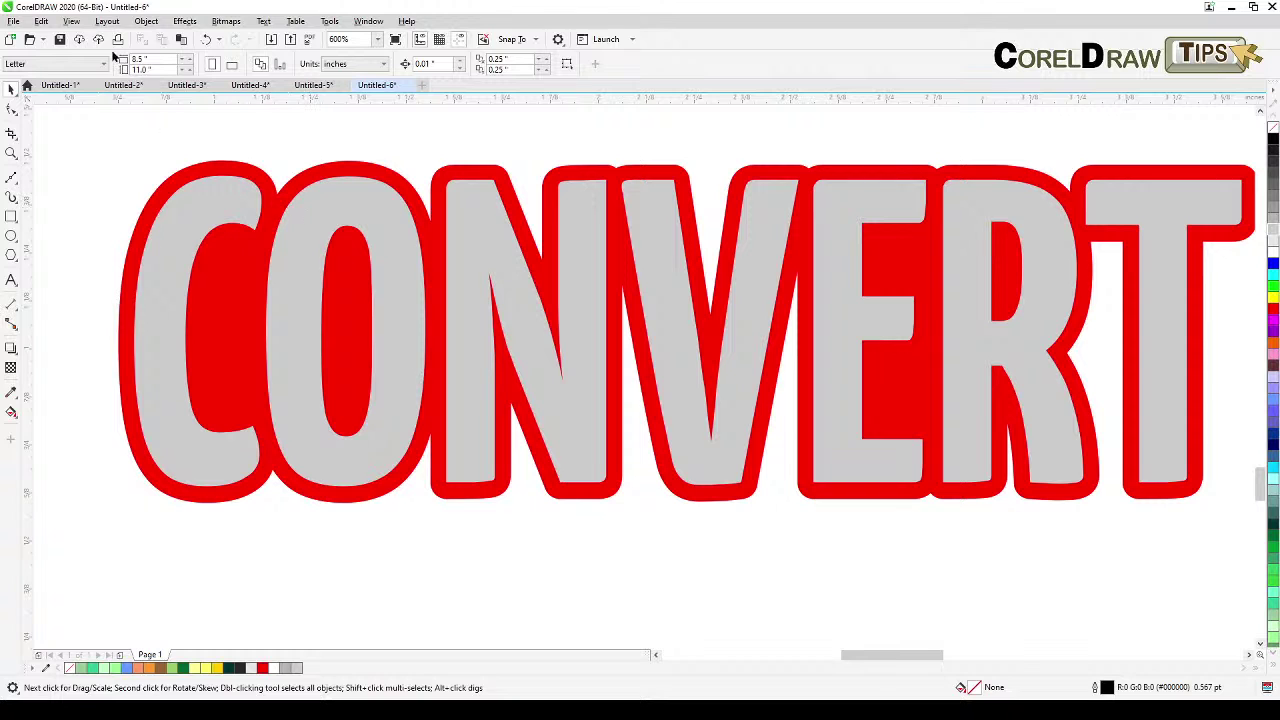
left_click(71, 21)
left_click(96, 39)
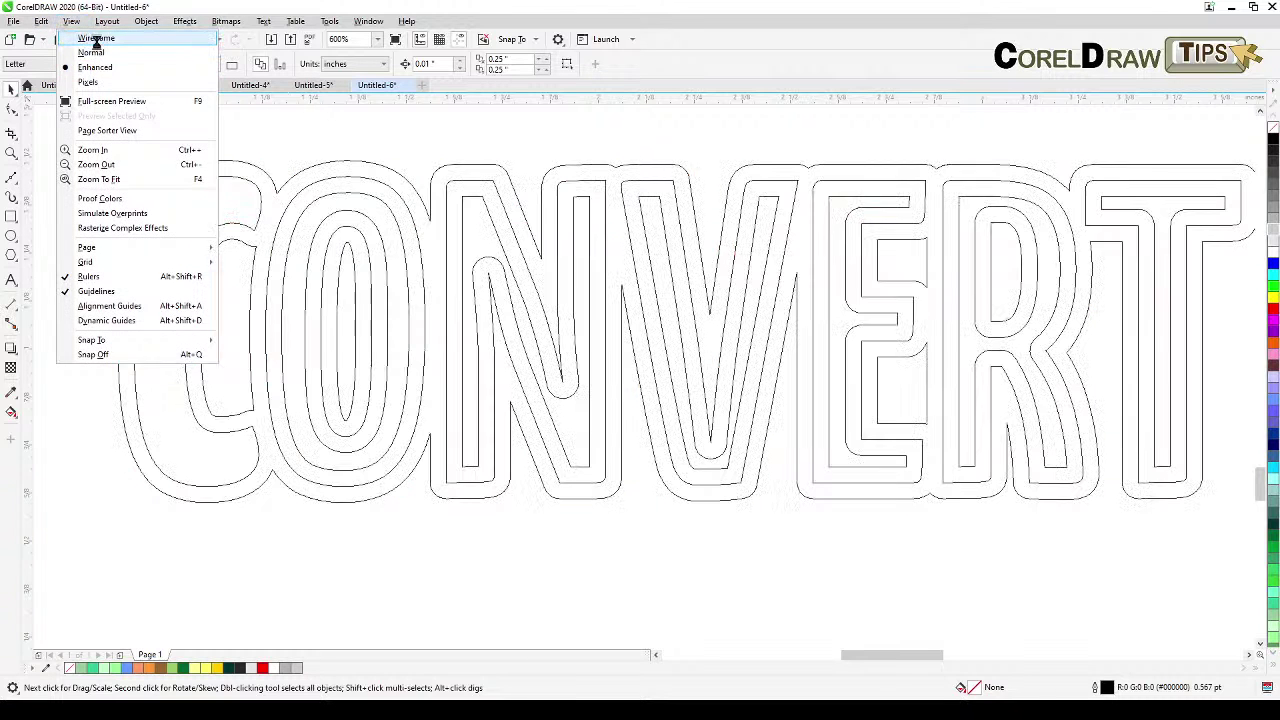
Step: Delete the leftover contours inside the strokes of the letters O, N and V in CONVERT
left_click(310, 208)
left_click(413, 220)
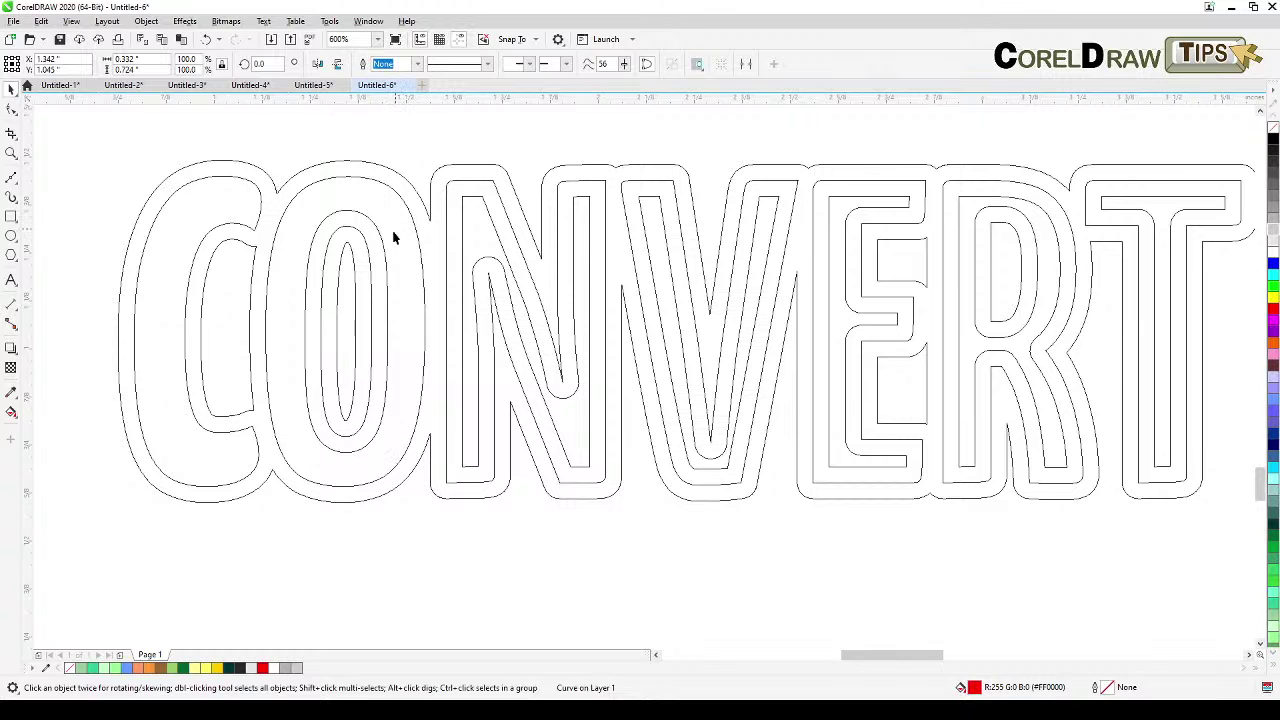
left_click(466, 205)
key("Delete")
left_click(656, 199)
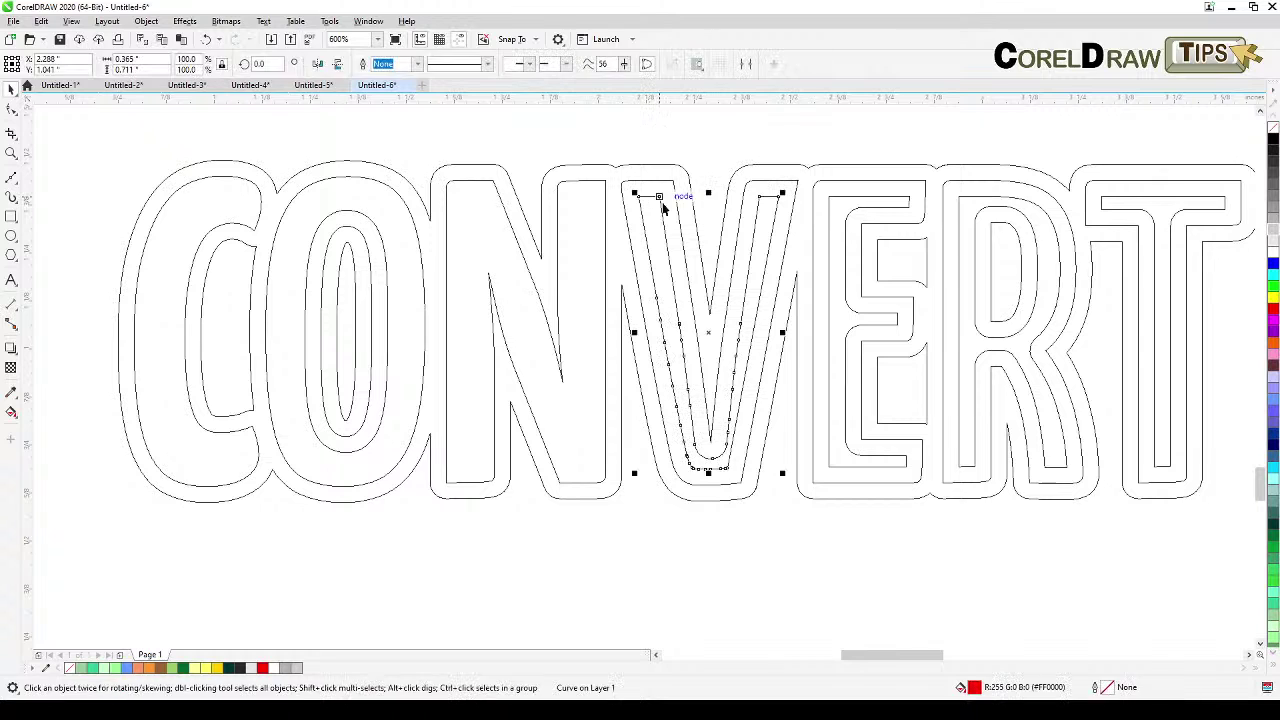
key("Delete")
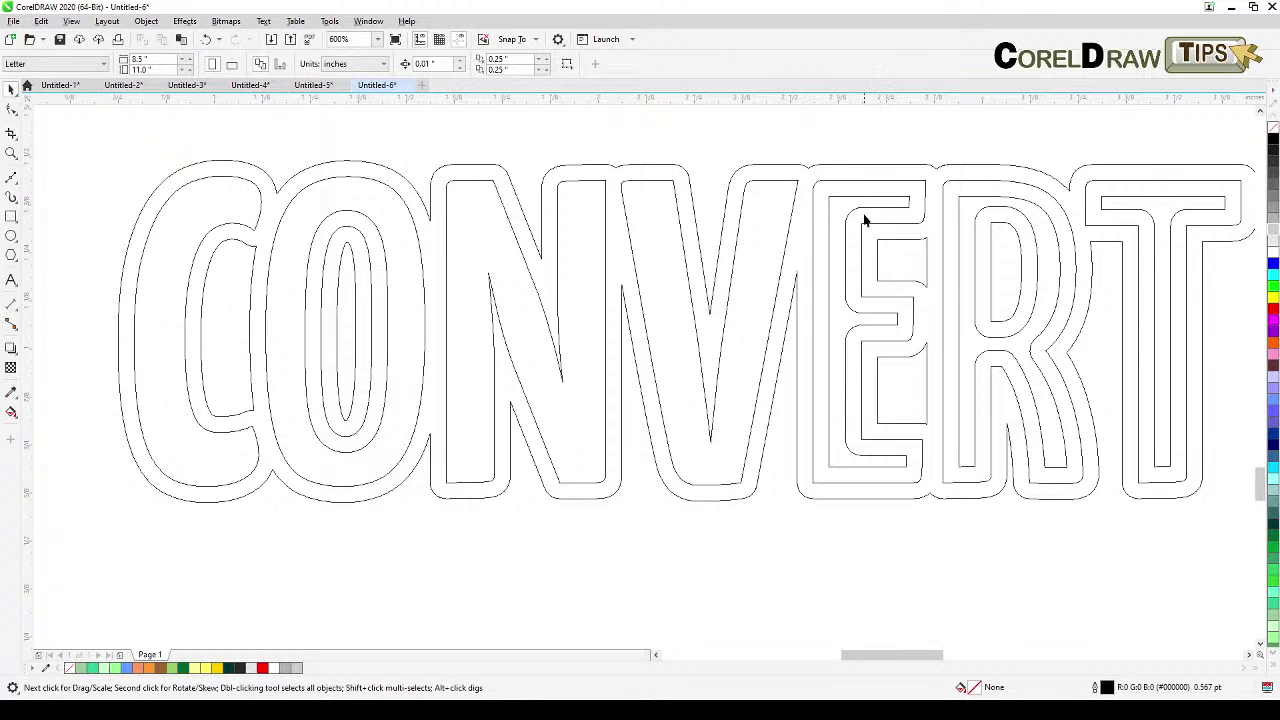
Step: Delete the leftover contours inside the strokes of E, R and T, and the innermost contour in the O's counter
left_click(865, 212)
key("Delete")
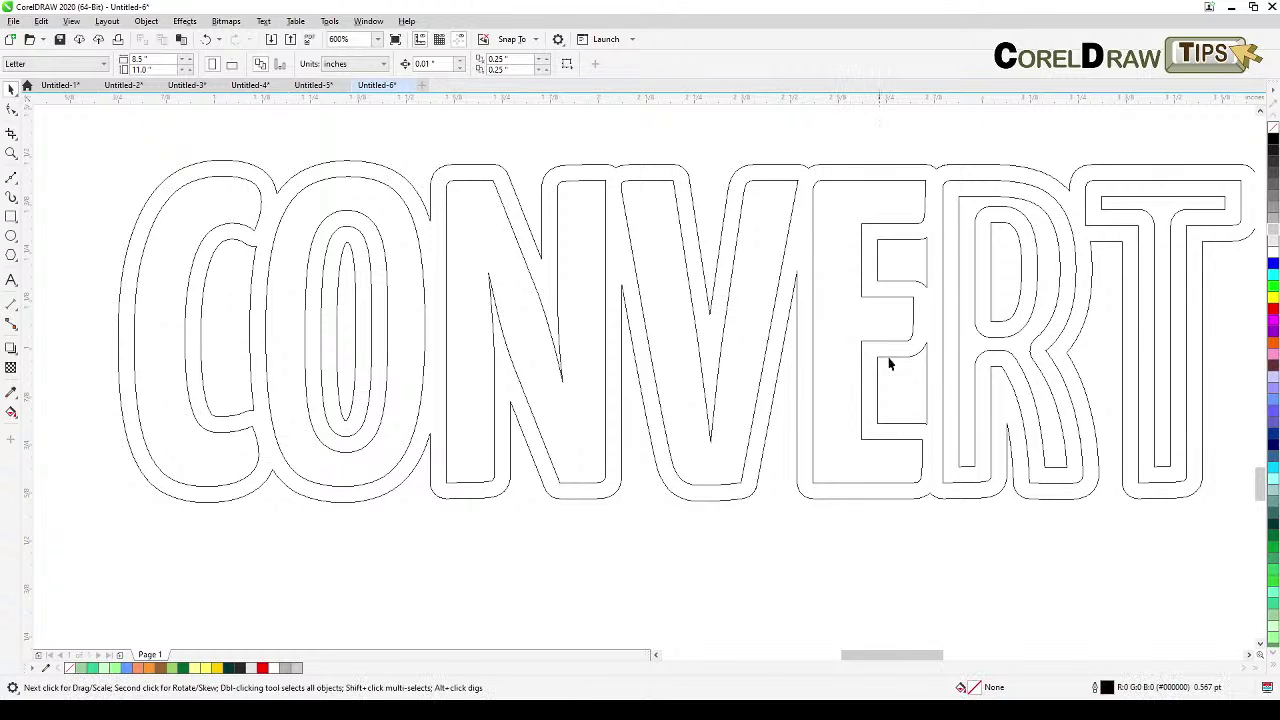
left_click(959, 390)
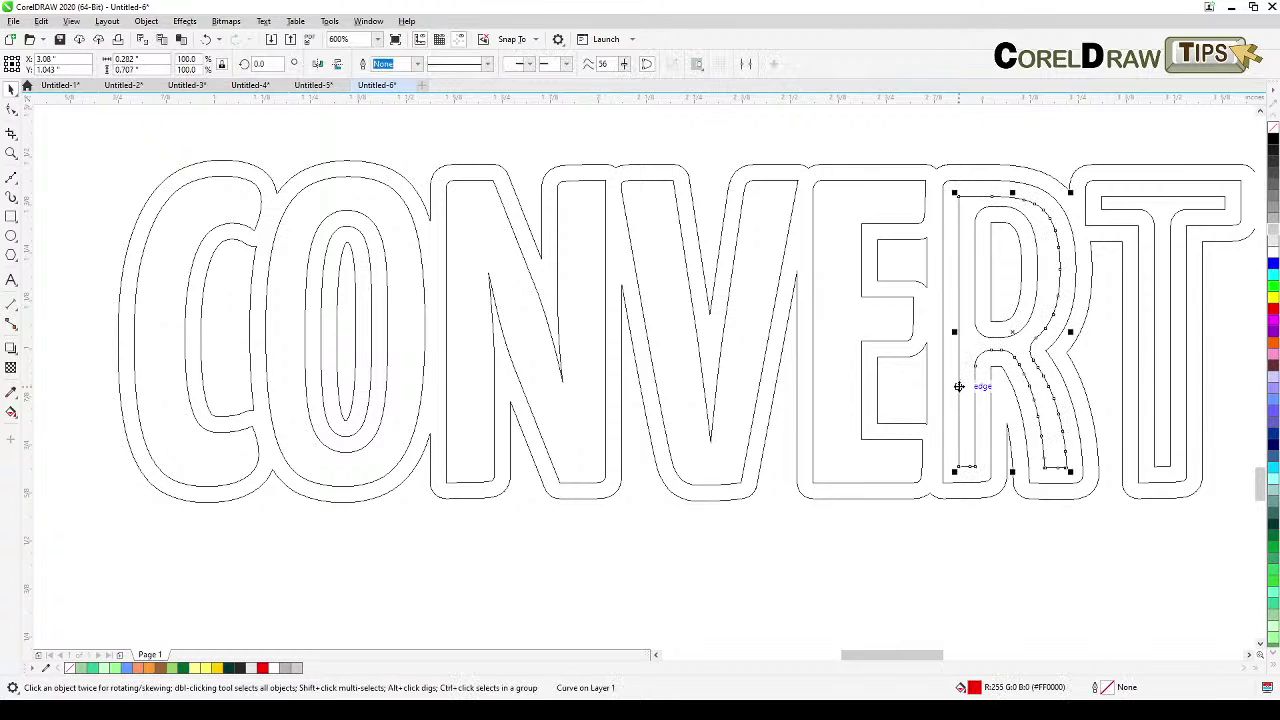
key("Delete")
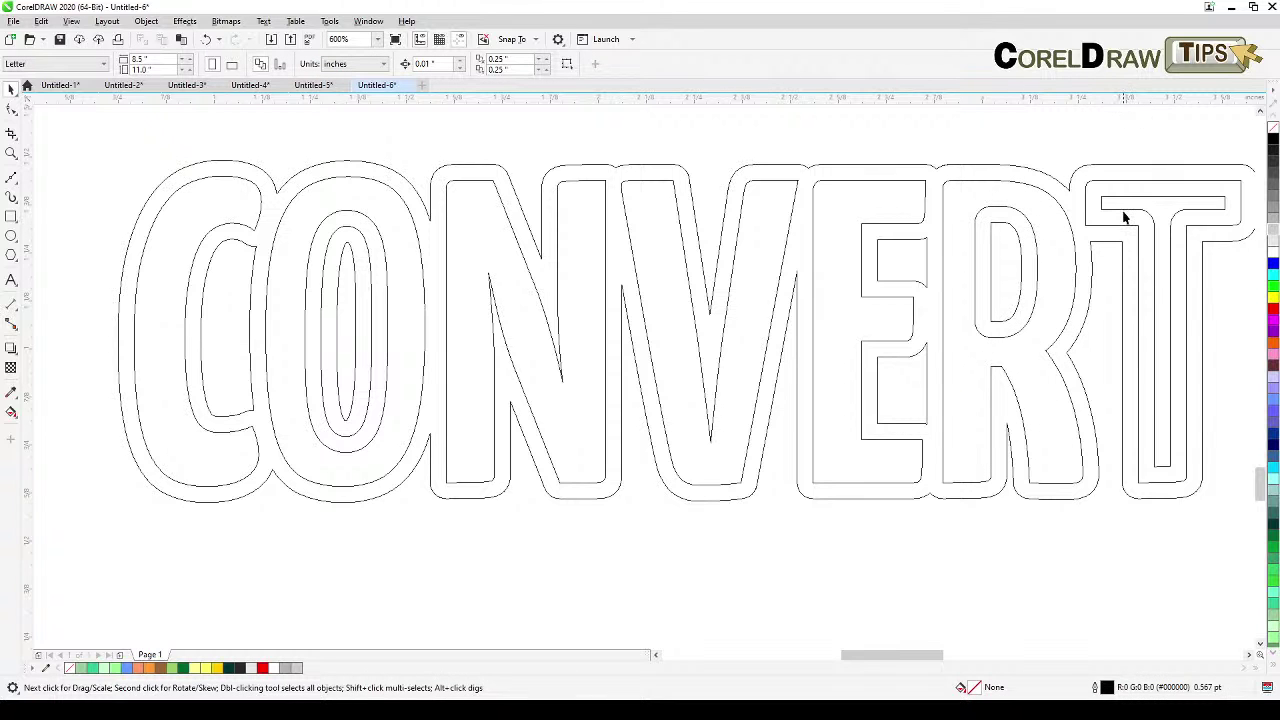
left_click(1123, 212)
key("Delete")
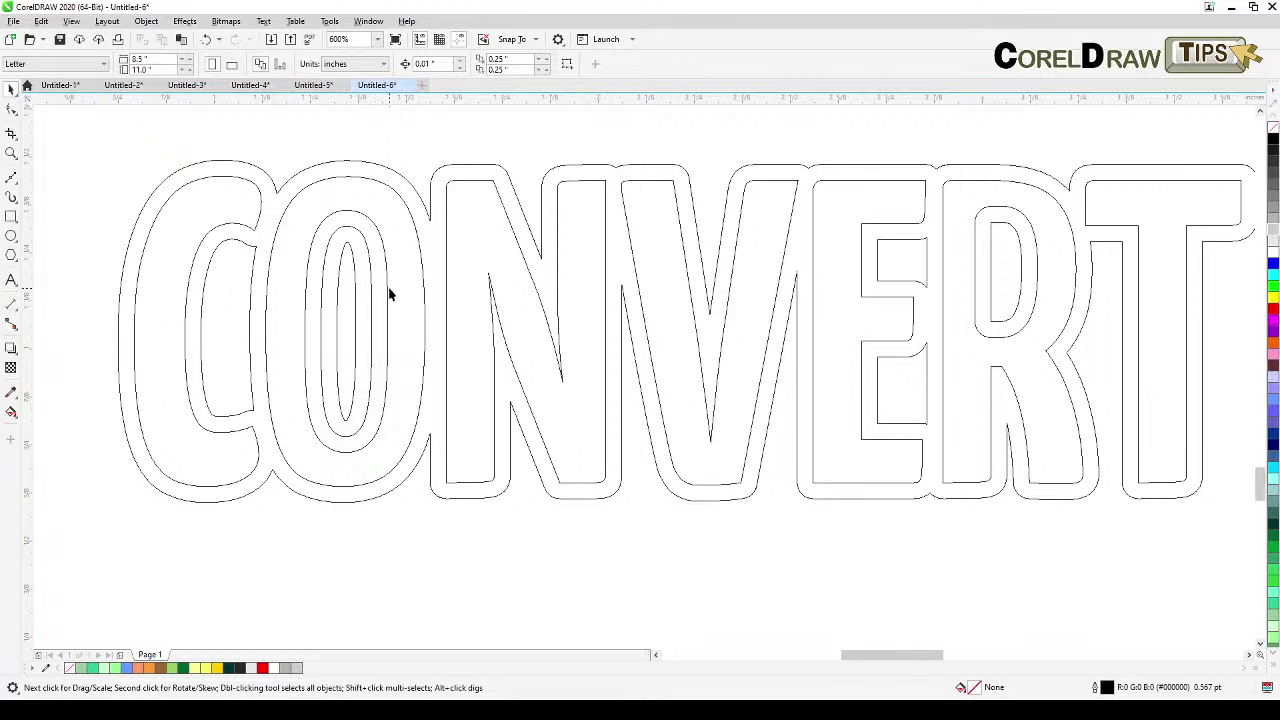
left_click(349, 247)
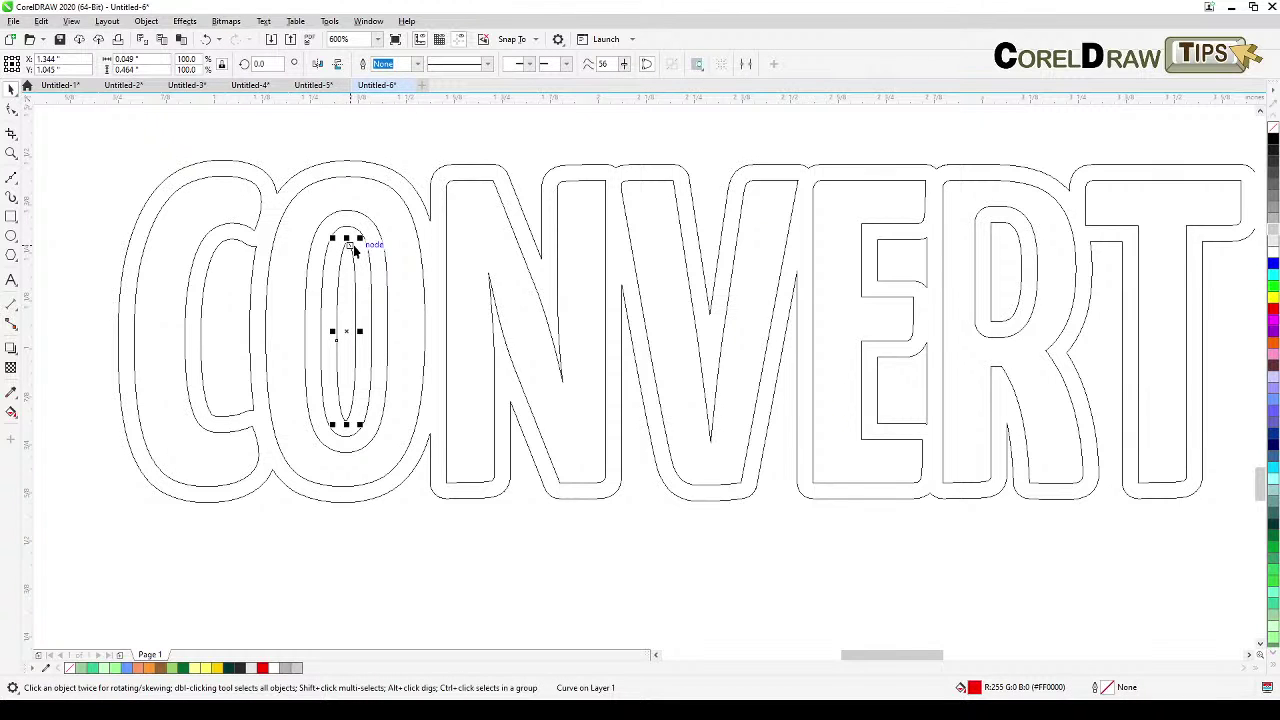
left_click(473, 341)
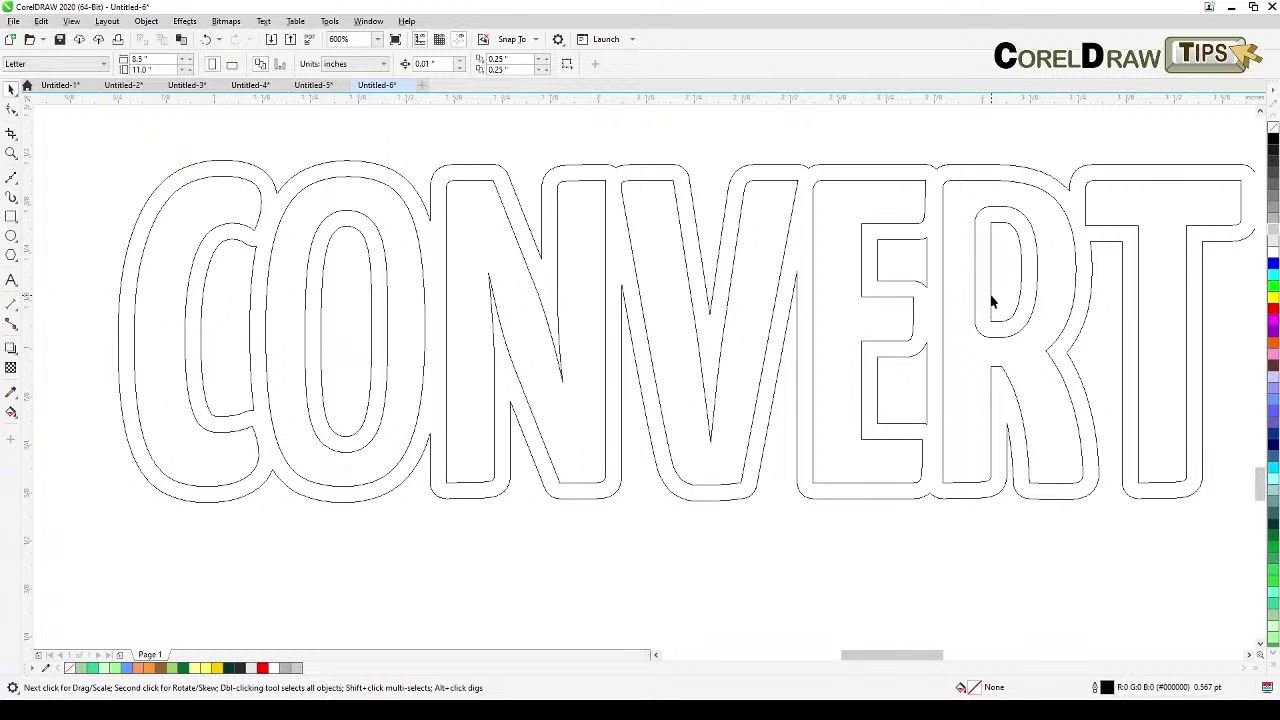
Step: Check the cleaned lettering in Enhanced view by selecting and deselecting the red outer outline curve
left_click(72, 21)
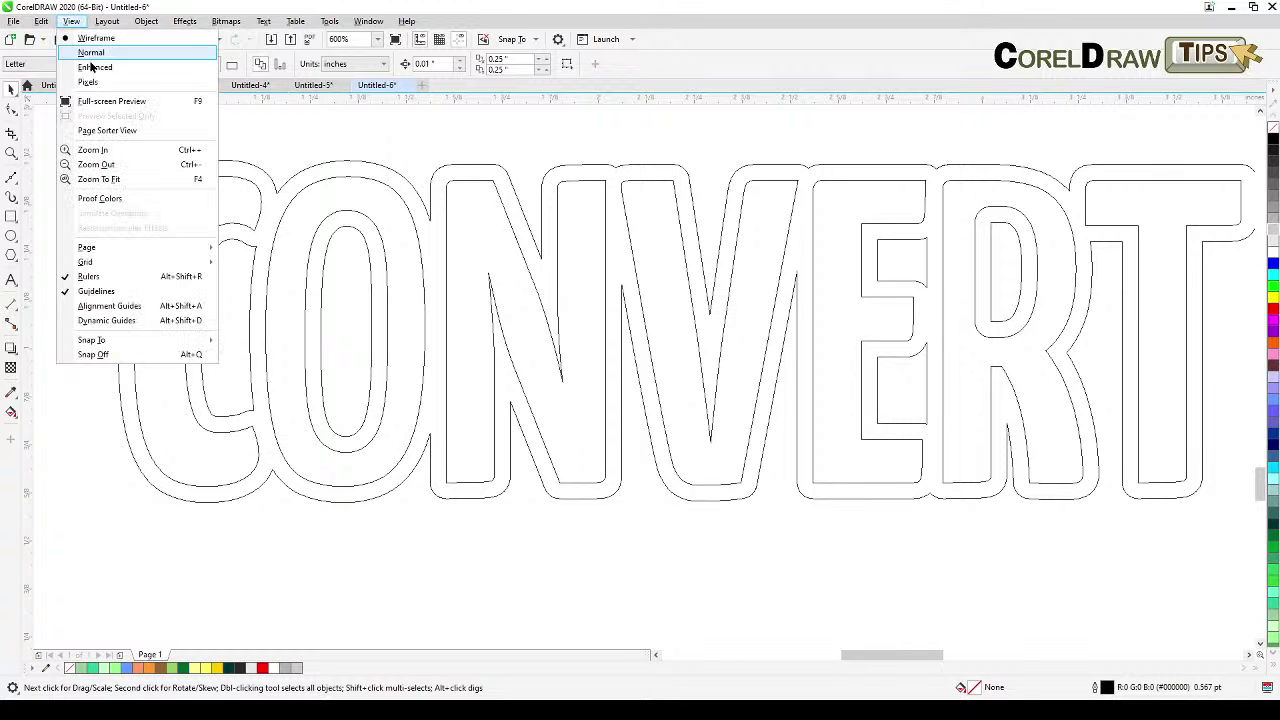
left_click(95, 67)
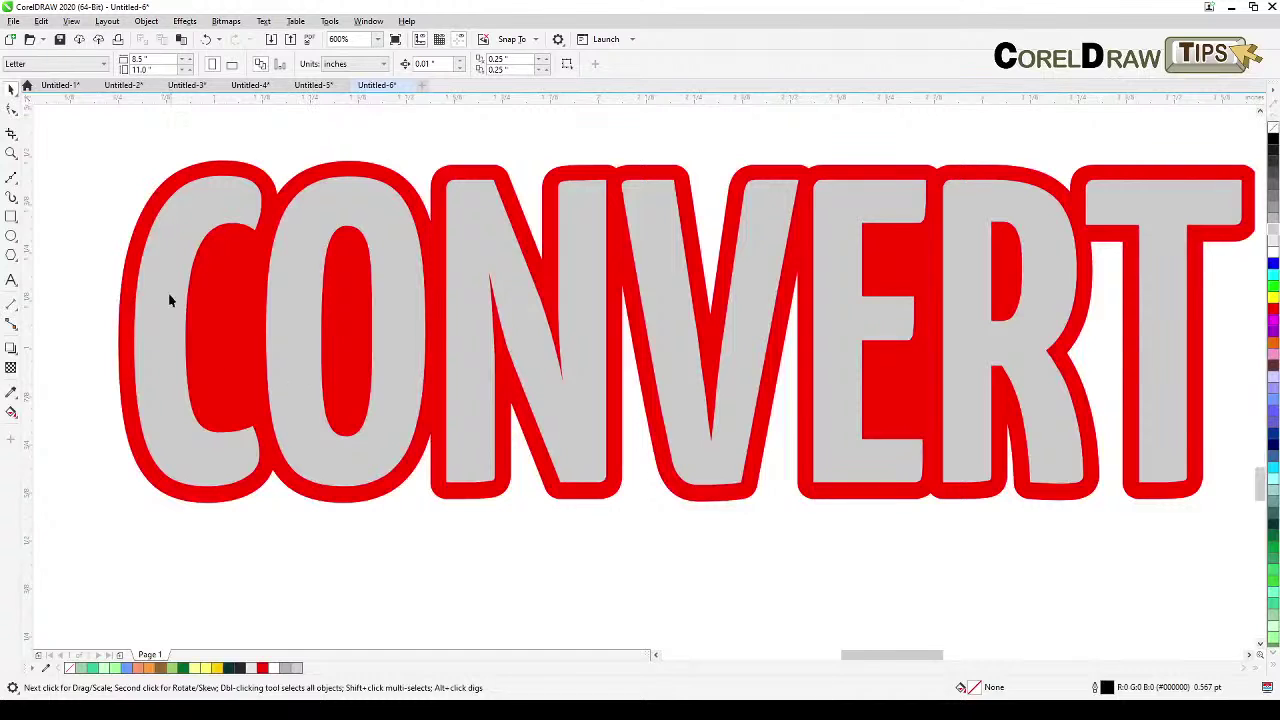
left_click(233, 322)
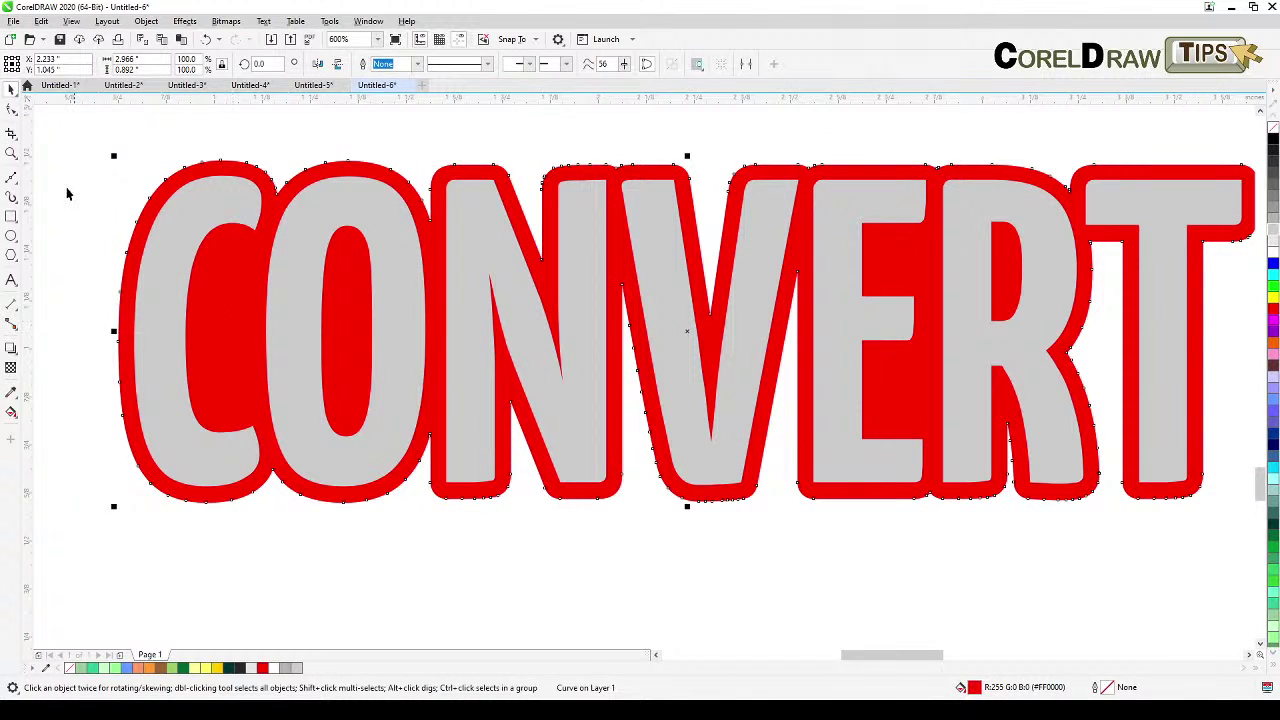
left_click(67, 193)
Step: Try to combine the red outer outline curve with the inner contours around C, R and E in Wireframe view
left_click(71, 22)
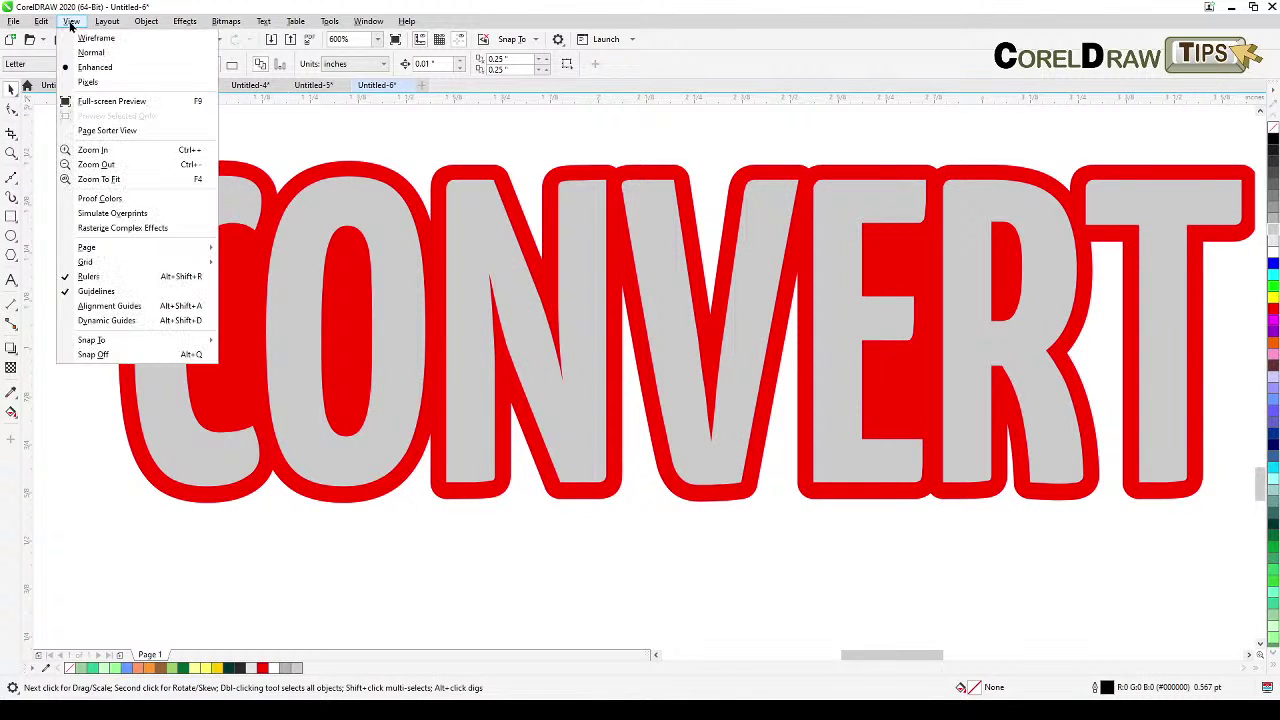
left_click(80, 38)
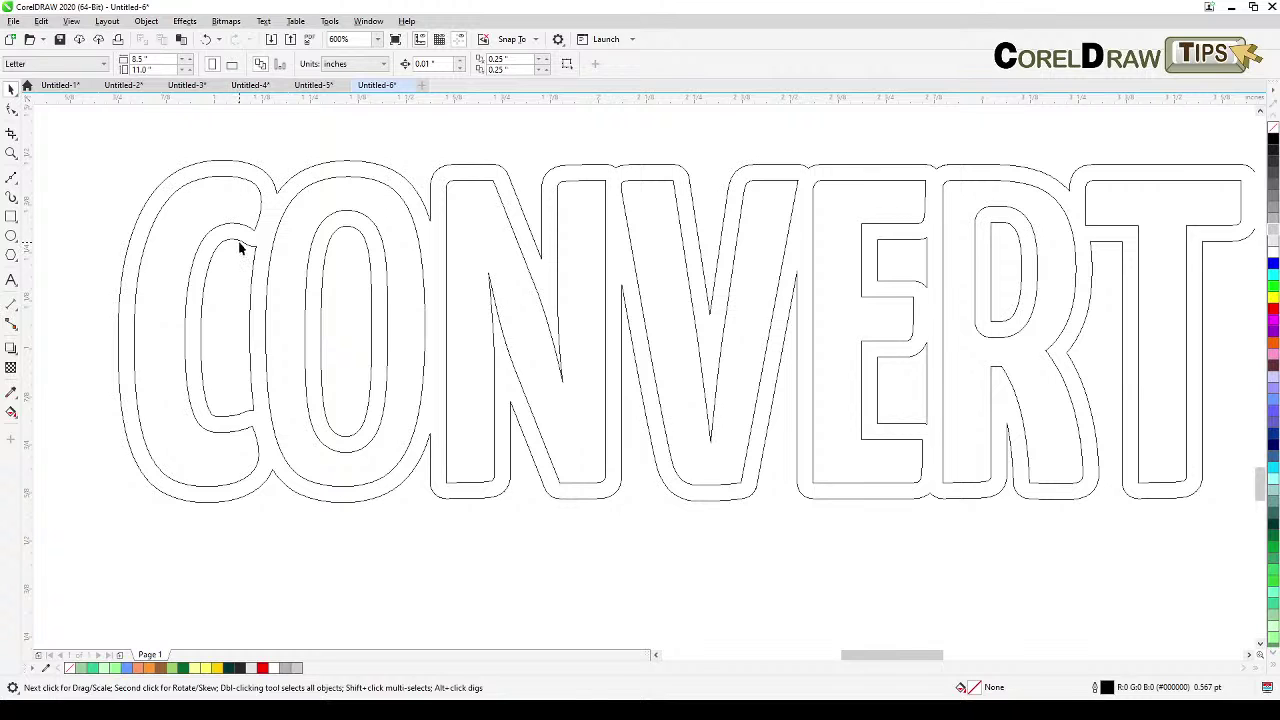
left_click(240, 248)
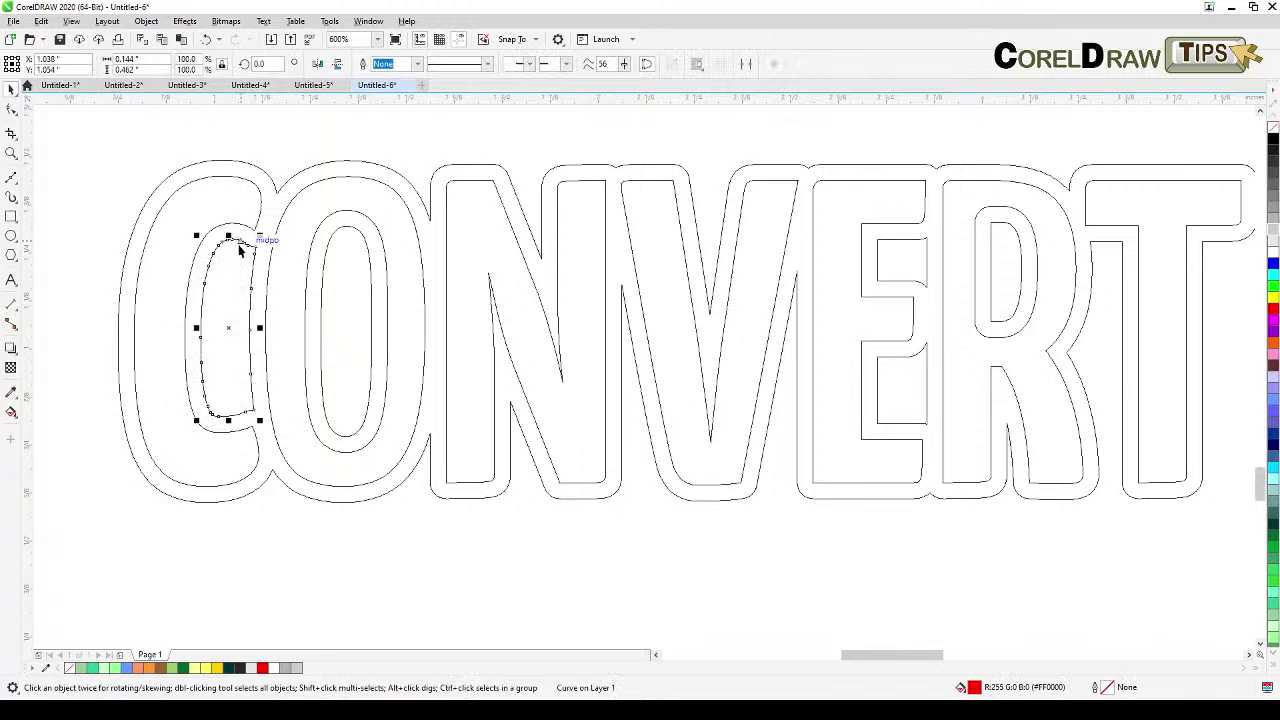
left_click(256, 170, "shift")
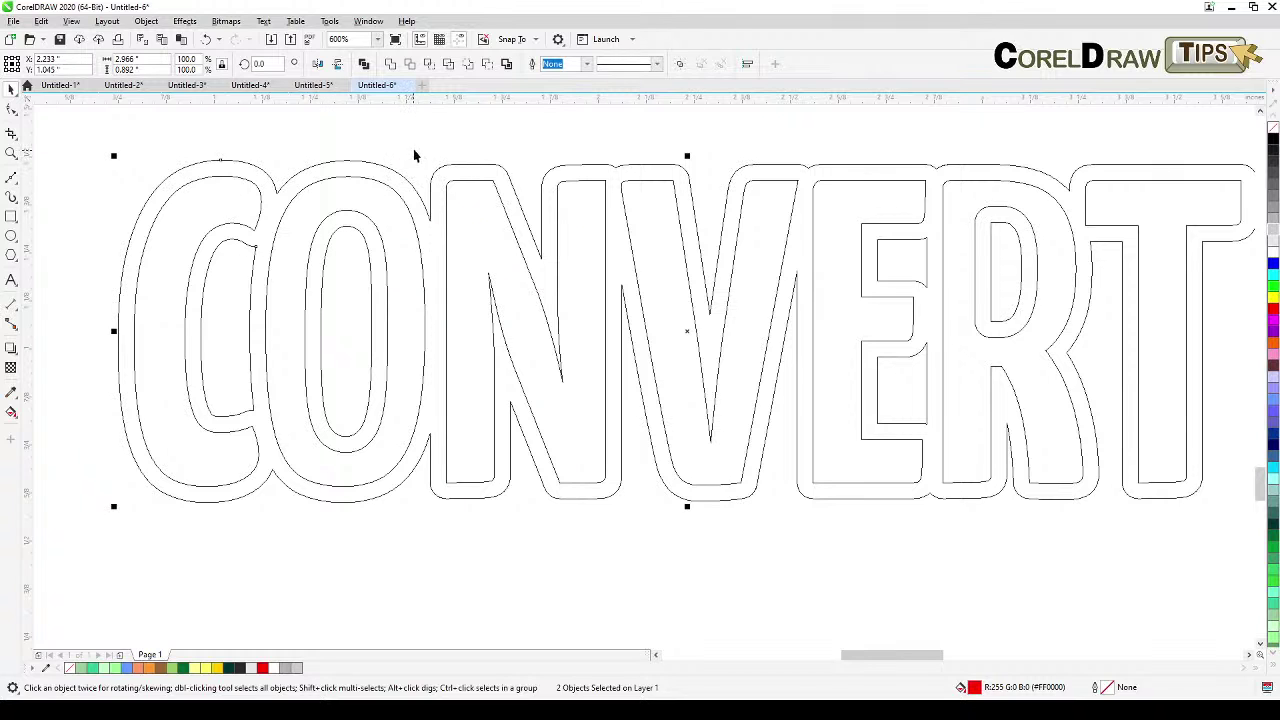
left_click(988, 230, "shift")
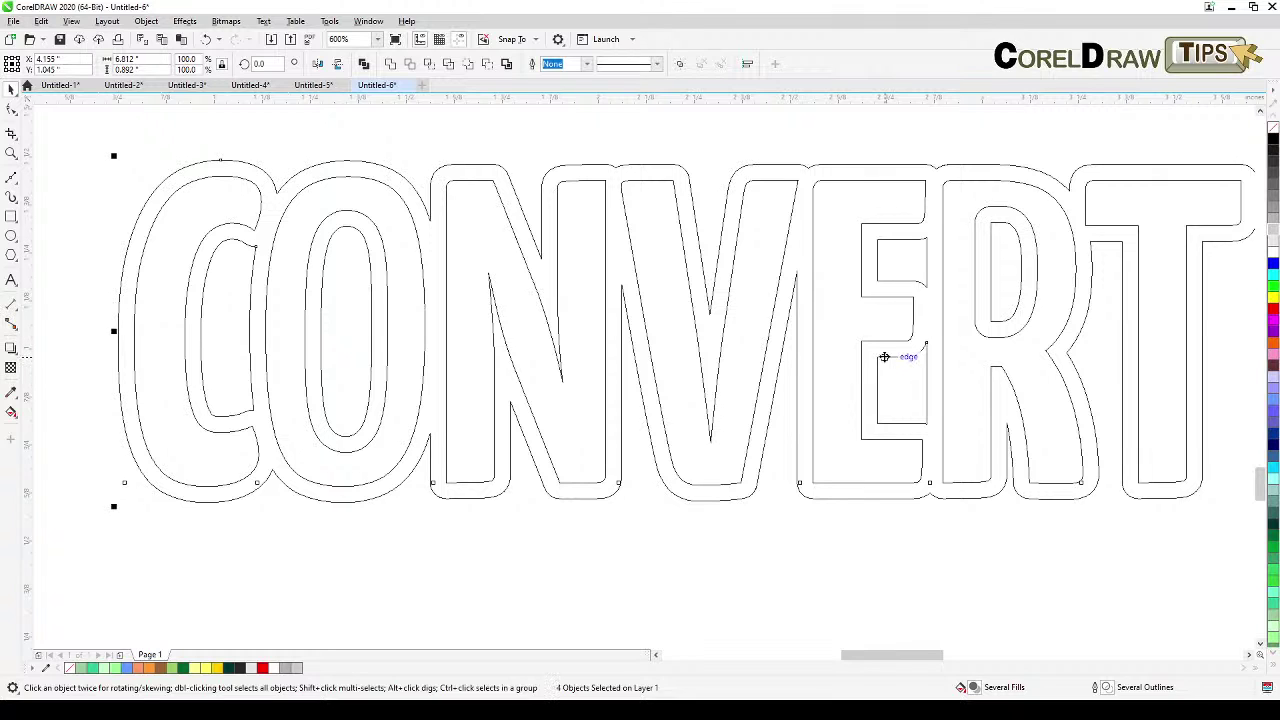
left_click(885, 358, "shift")
left_click(366, 64)
Step: Return to Enhanced view, undo the combining of the outline curves and deselect everything
left_click(72, 21)
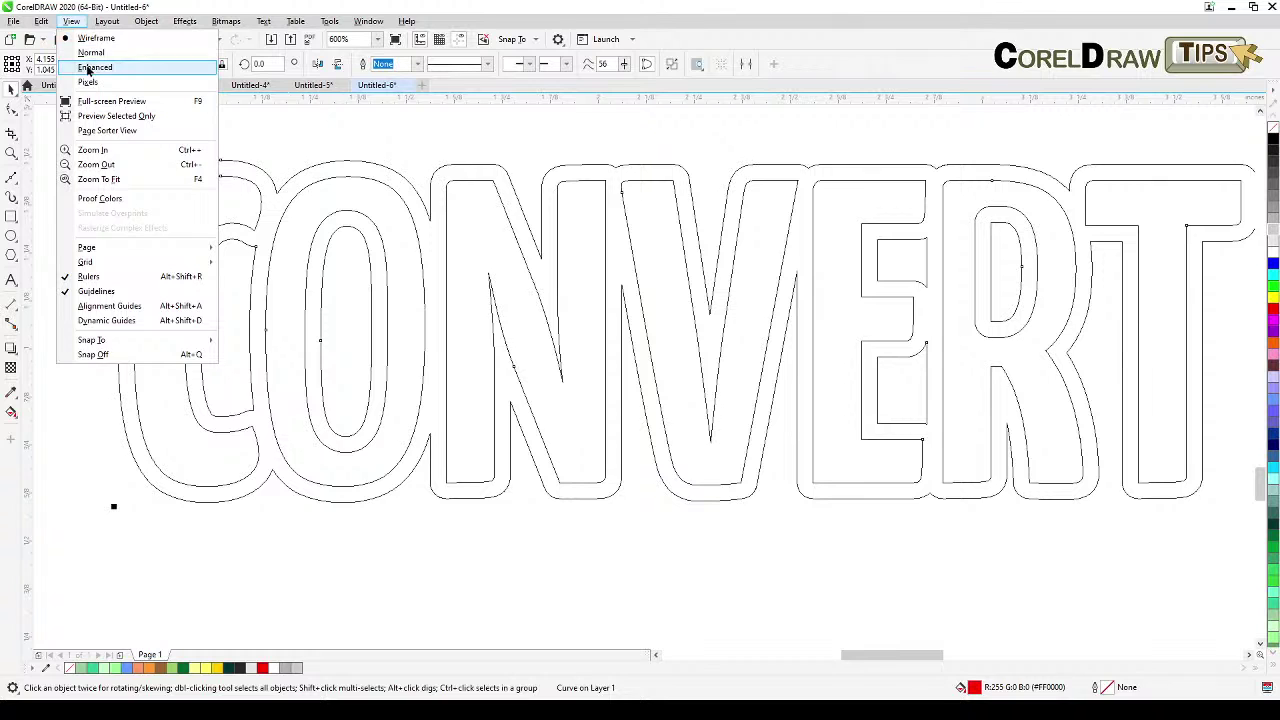
left_click(92, 67)
key("shift+Page_Down")
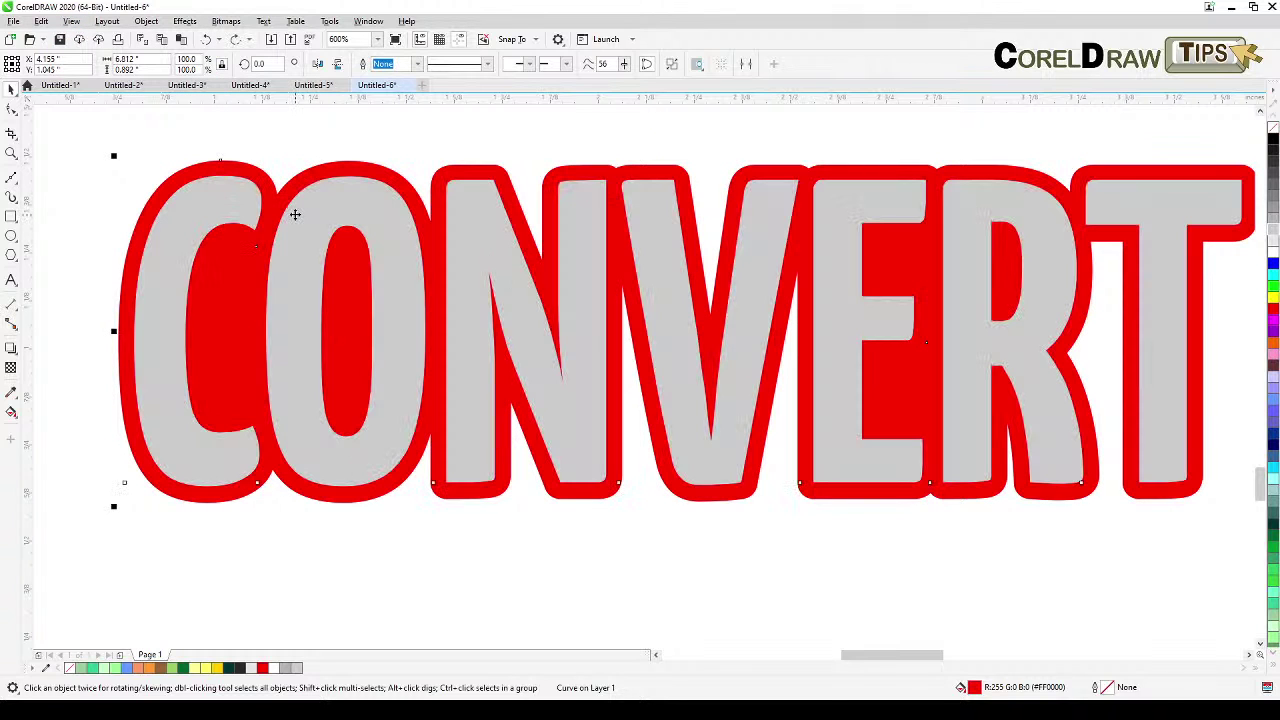
left_click(61, 136)
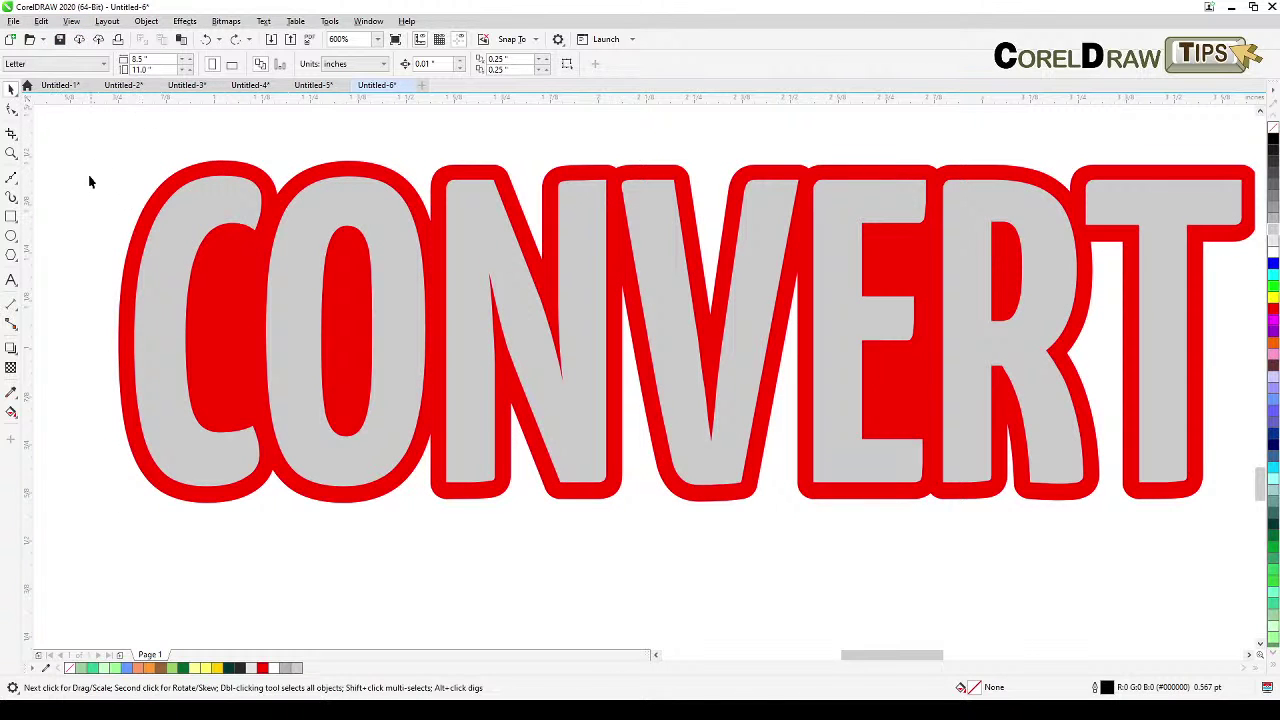
Step: Move the gray CONVERT TO OUTLINE text below the page to expose the red shapes behind it, and undo the move
scroll(301, 337, "down", 2)
left_click_drag(303, 334, 200, 297)
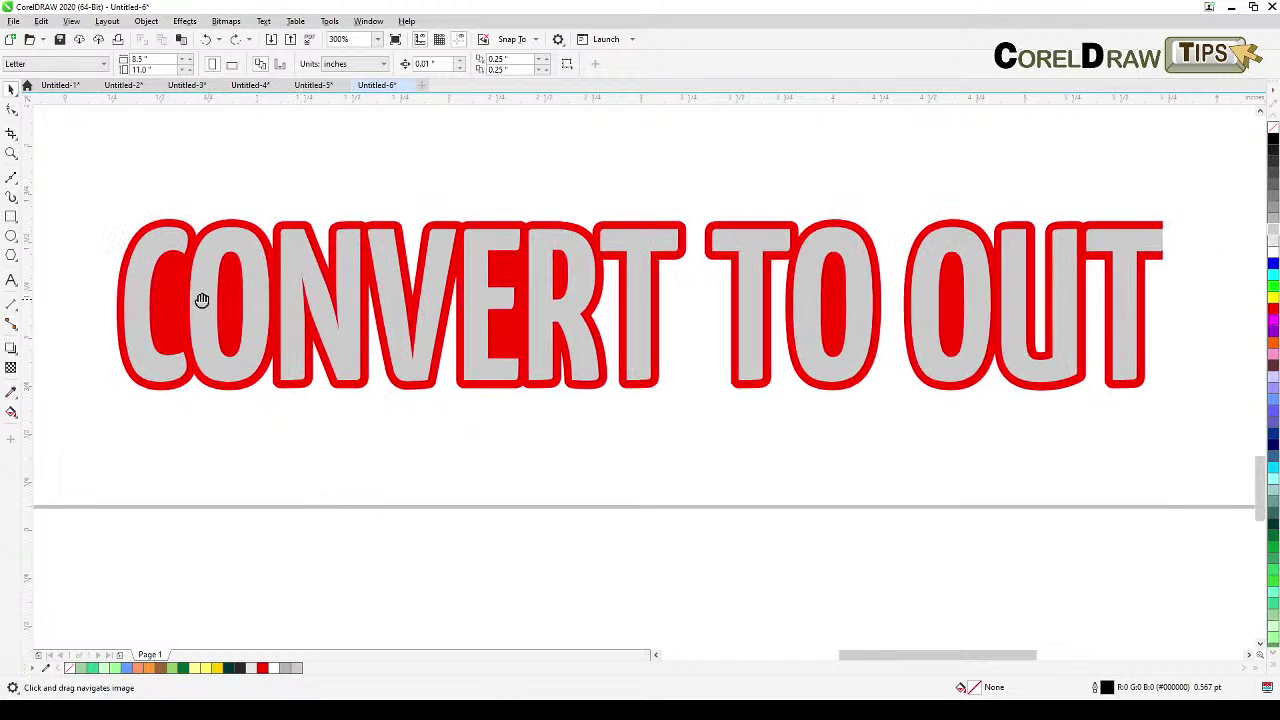
scroll(482, 322, "down", 1)
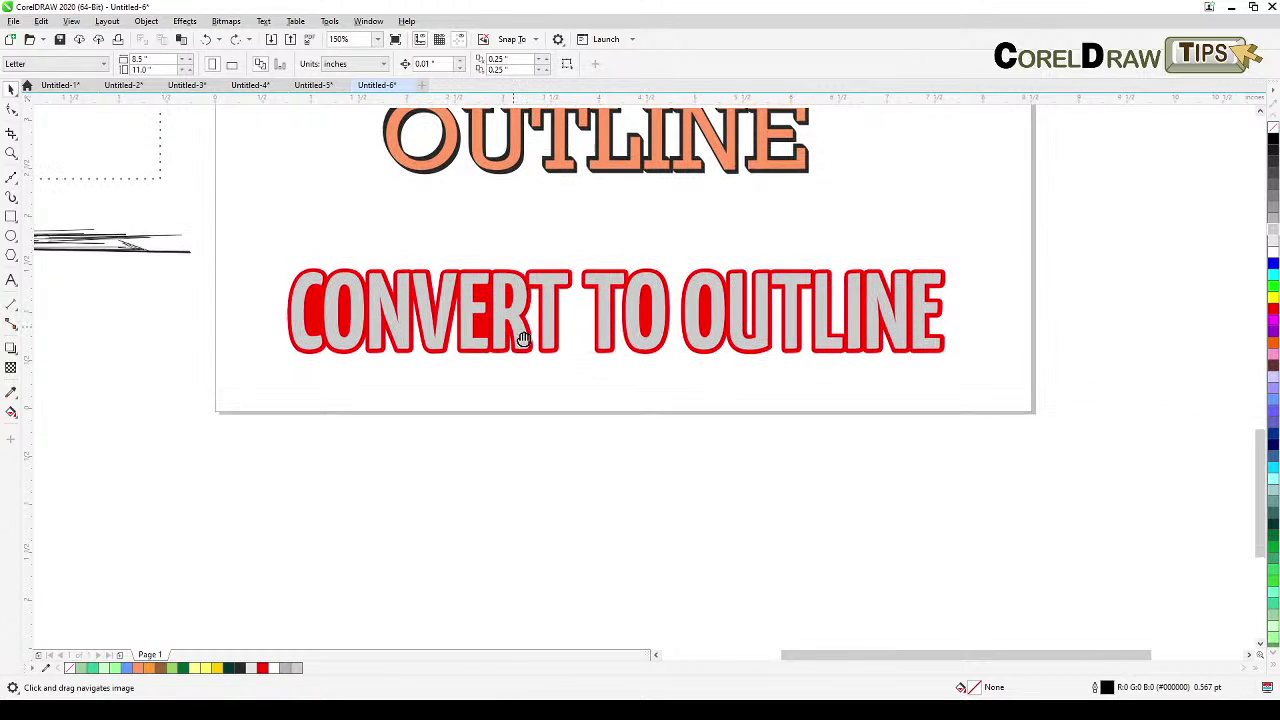
left_click(528, 310)
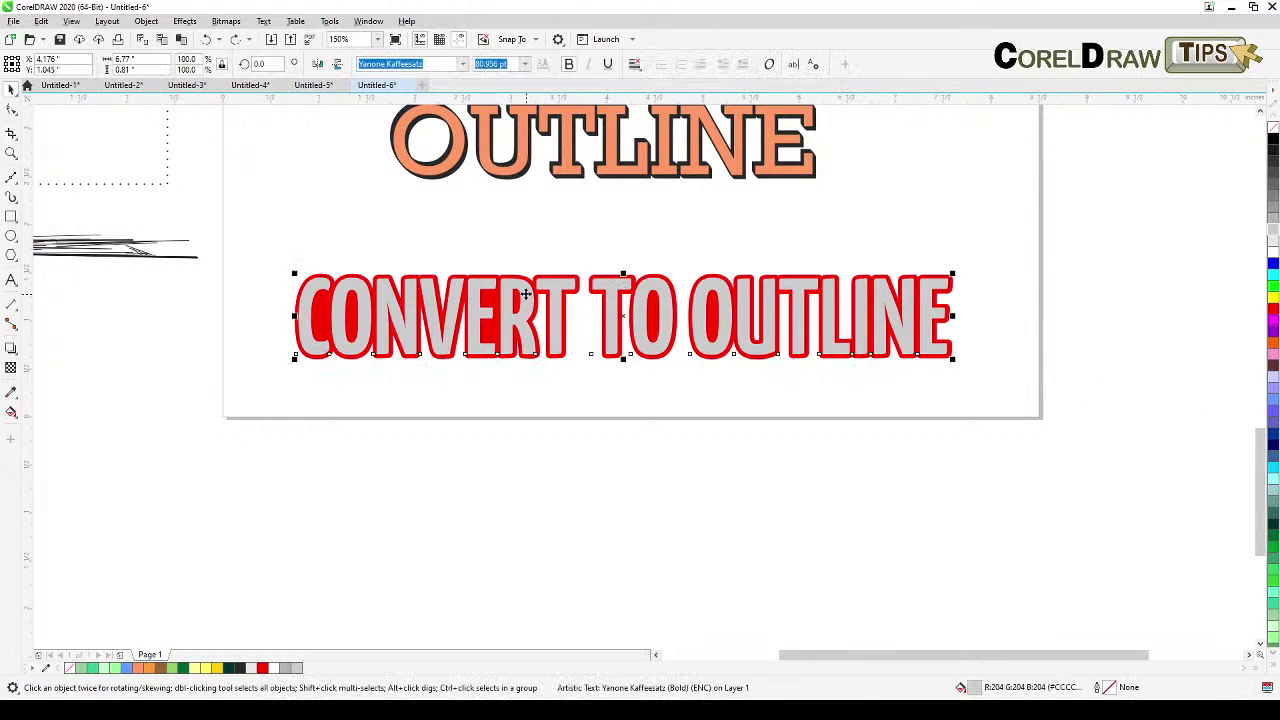
left_click_drag(528, 310, 526, 502)
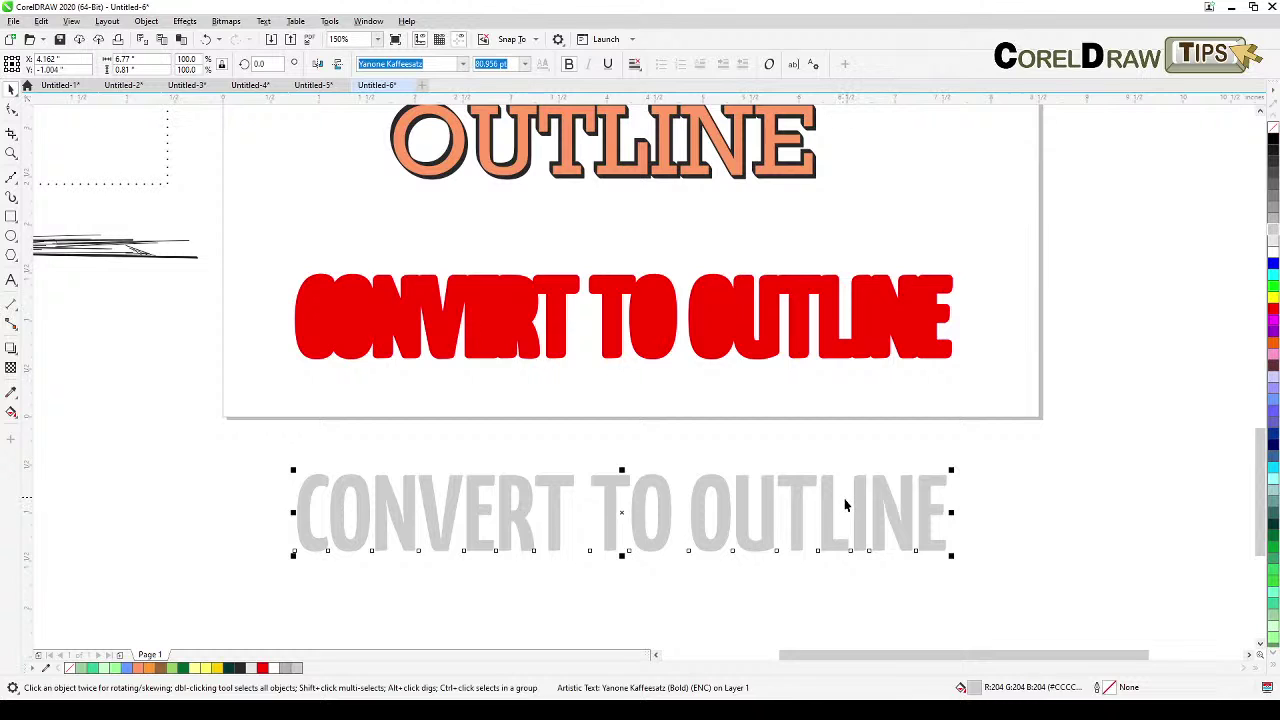
key("ctrl+z")
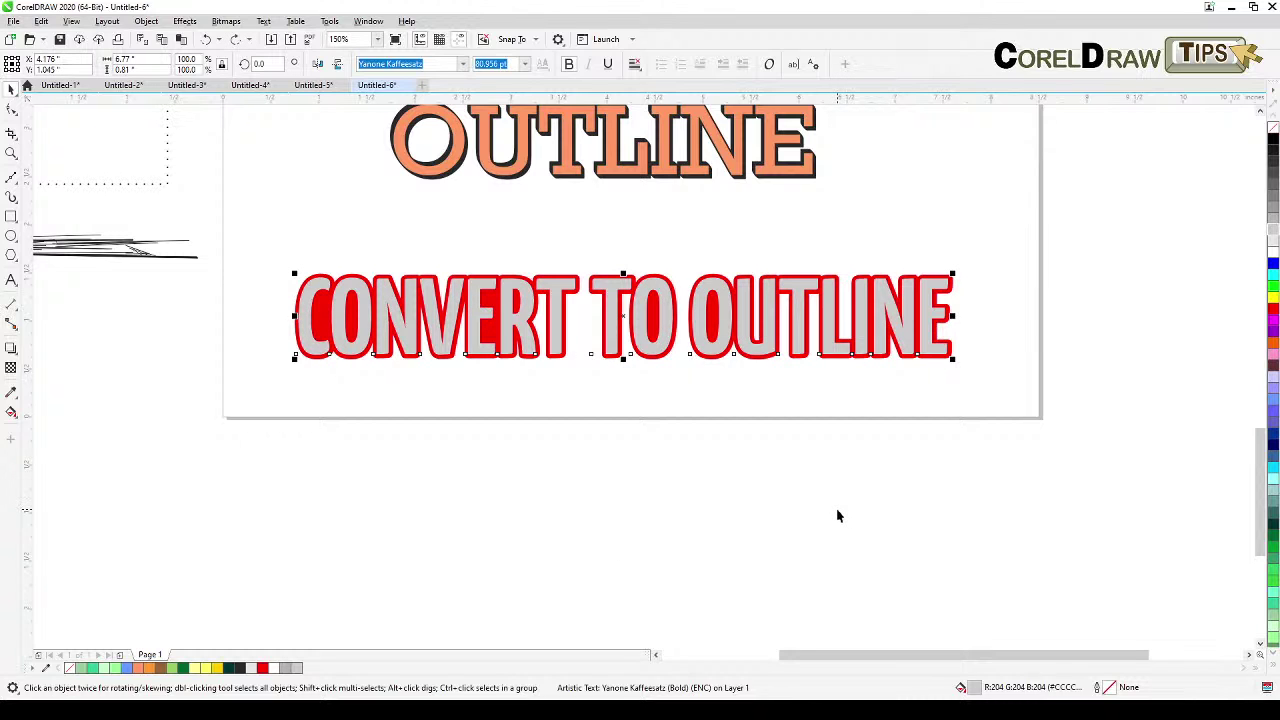
Step: Copy the gray text to the clipboard and delete it from the page, and select all the red outline curves
key("ctrl+c")
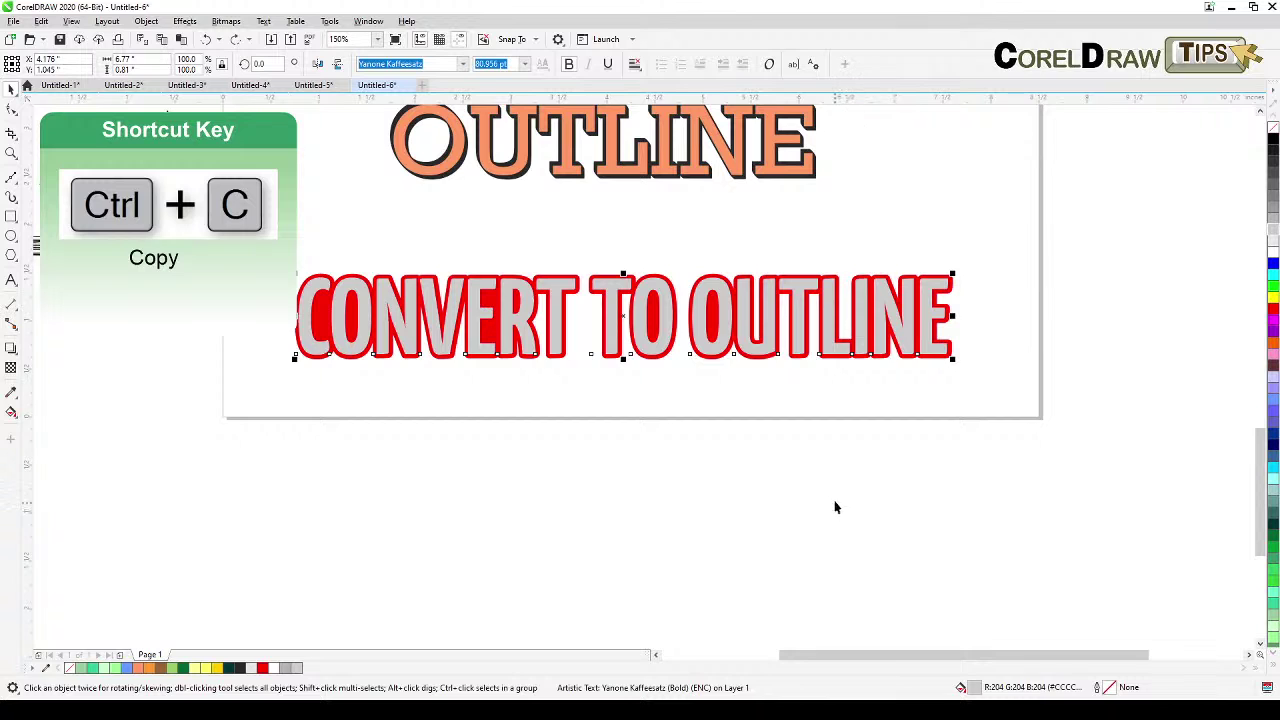
key("Delete")
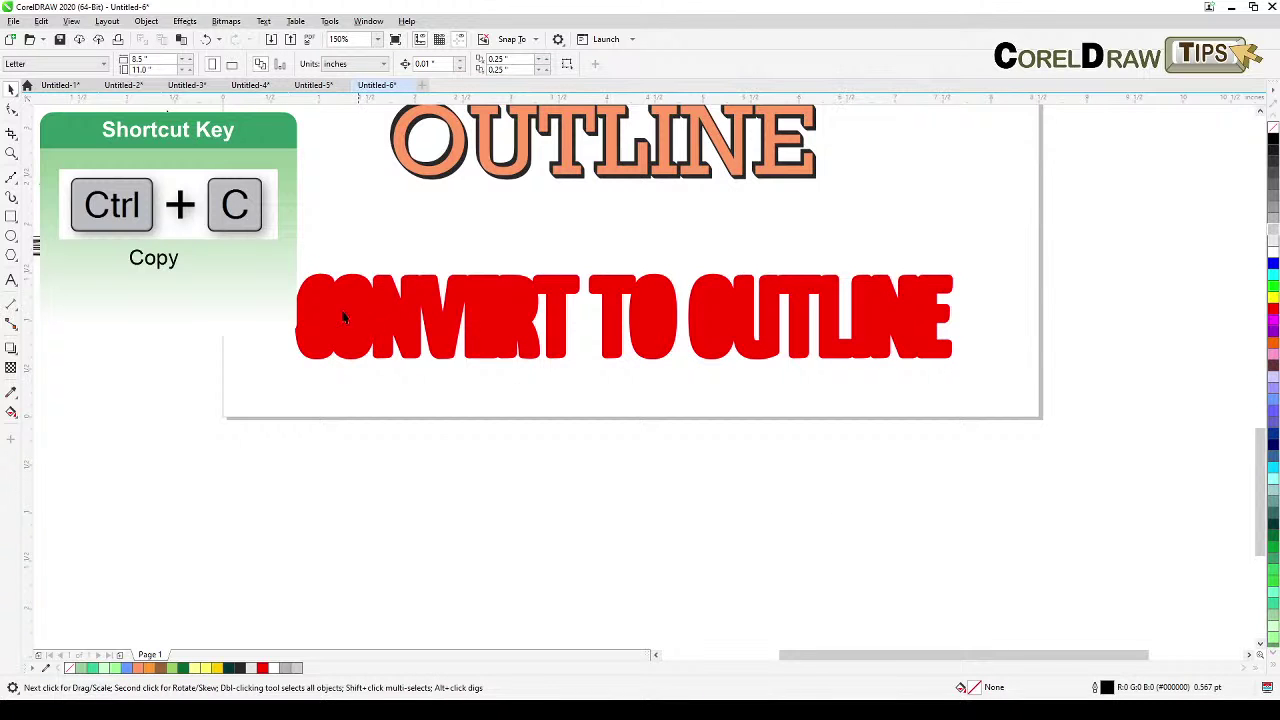
left_click_drag(288, 241, 1029, 437)
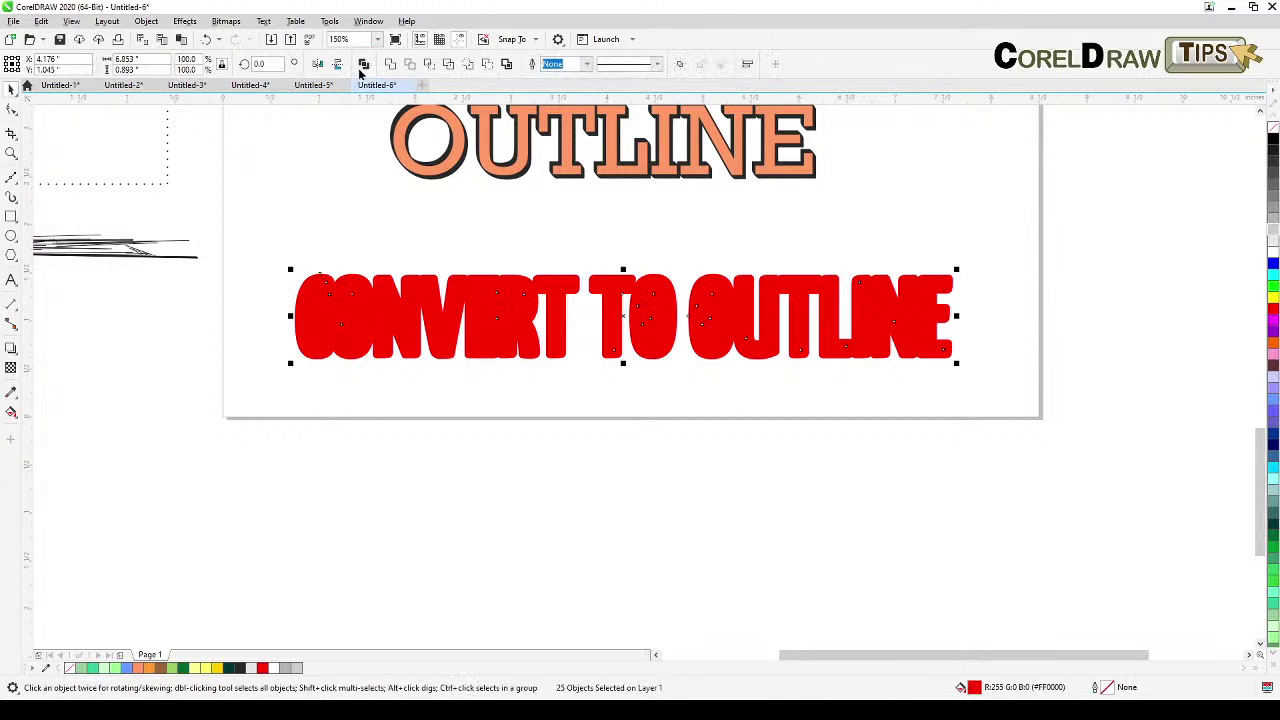
Step: Try combining all the selected red outline curves into one curve, and undo it
left_click(363, 63)
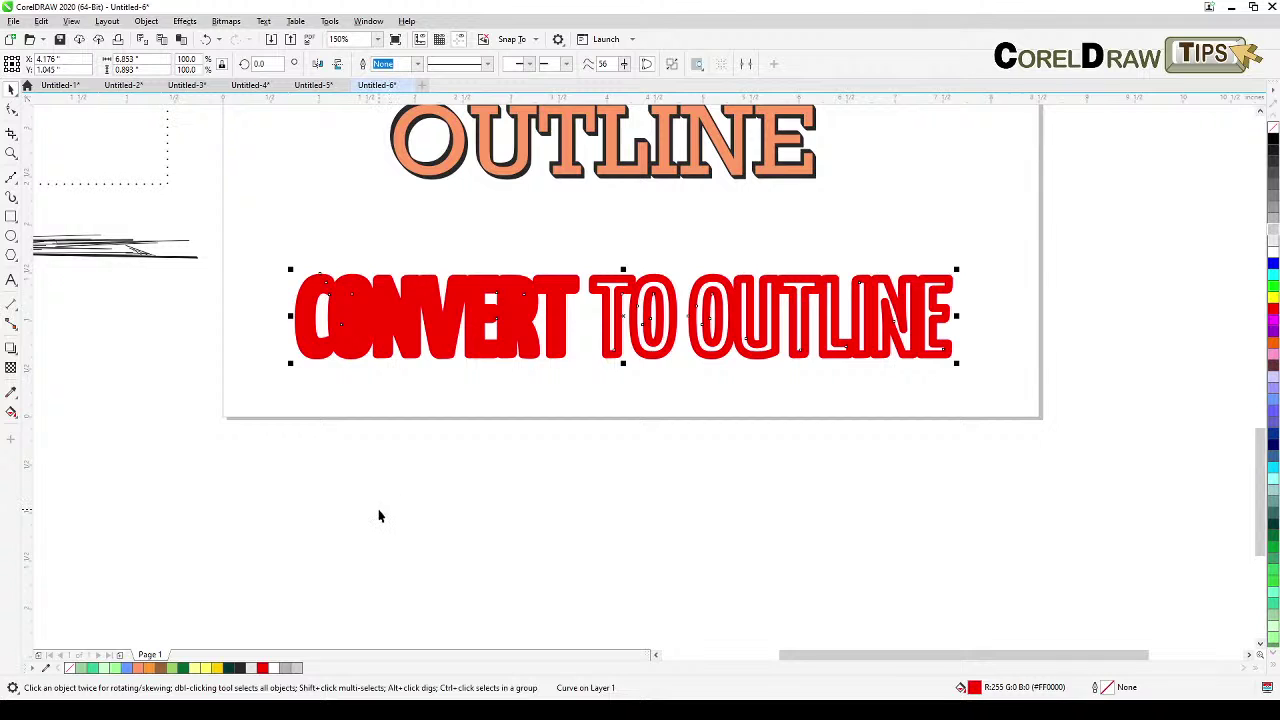
left_click(380, 516)
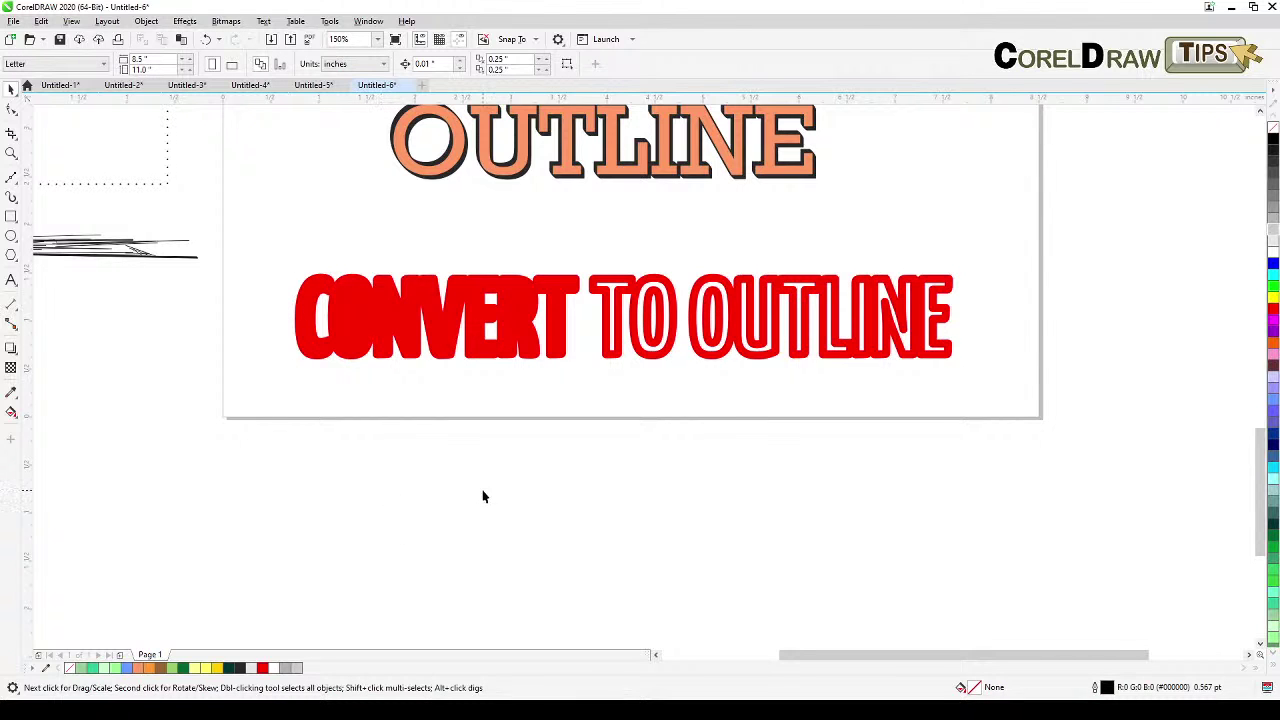
key("ctrl+z")
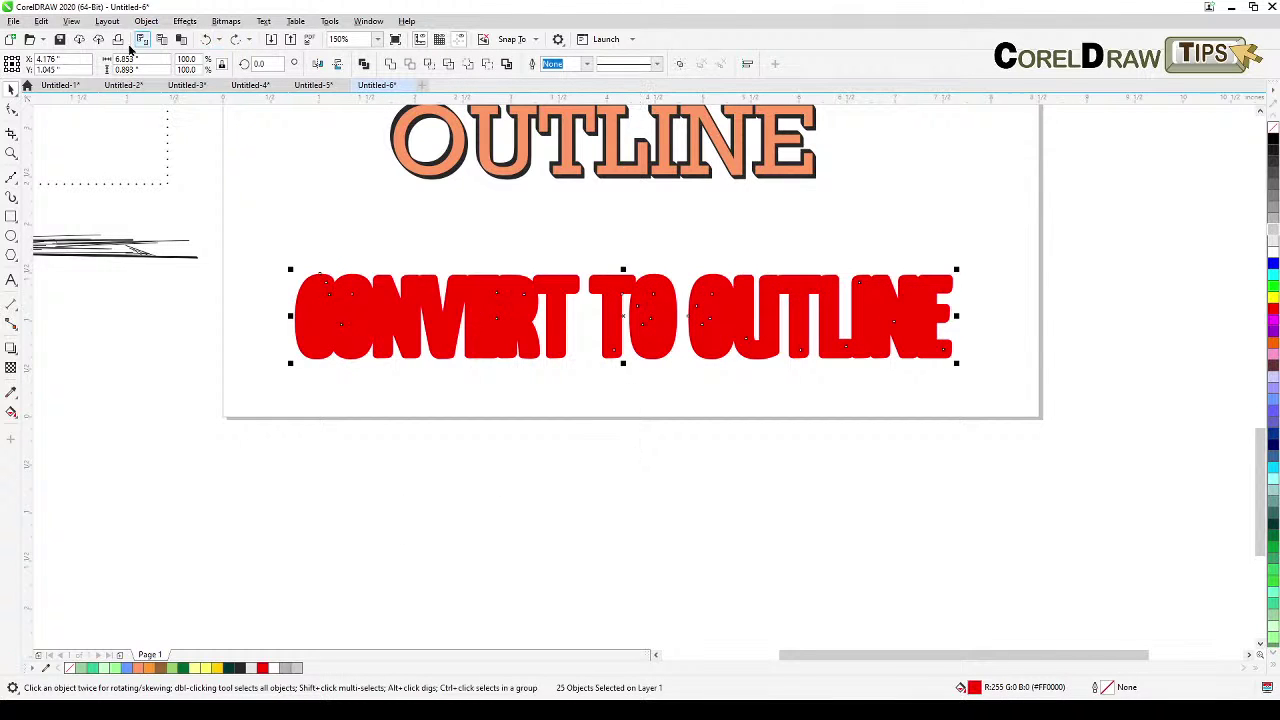
Step: Switch to Wireframe view and delete the inner letter curves of the T and O in the word TO
left_click(72, 21)
left_click(88, 39)
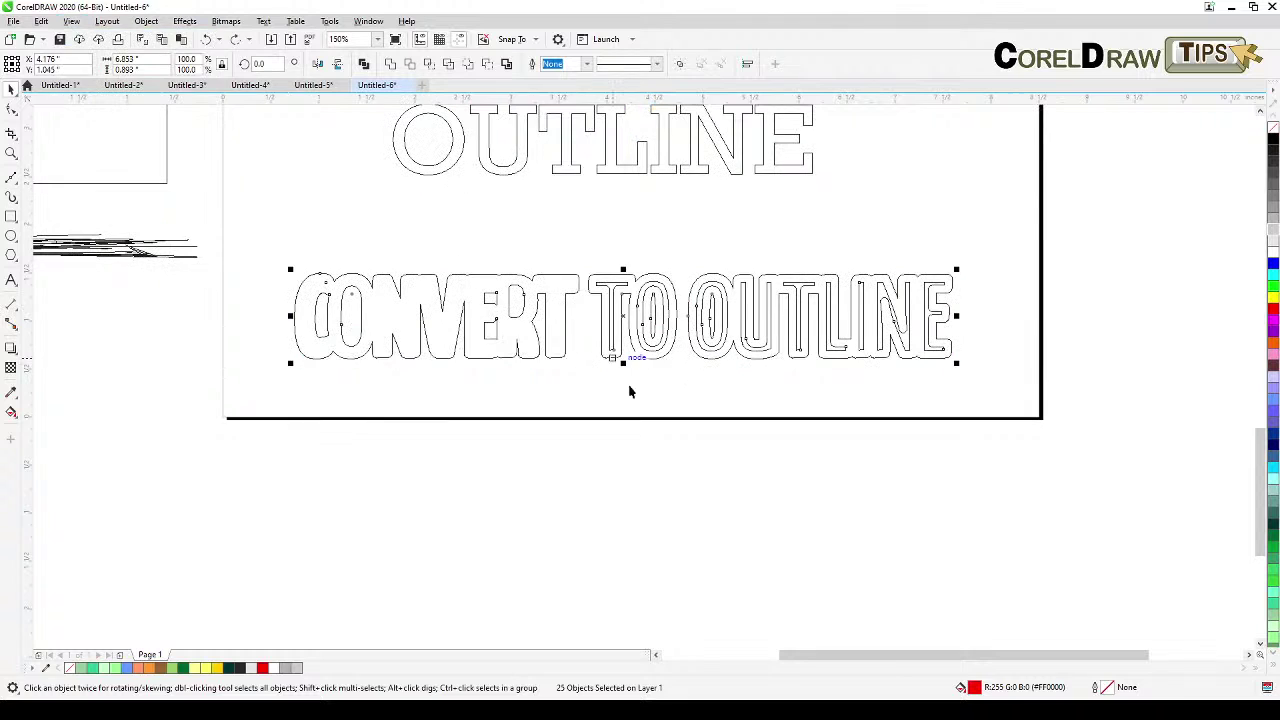
left_click(608, 285)
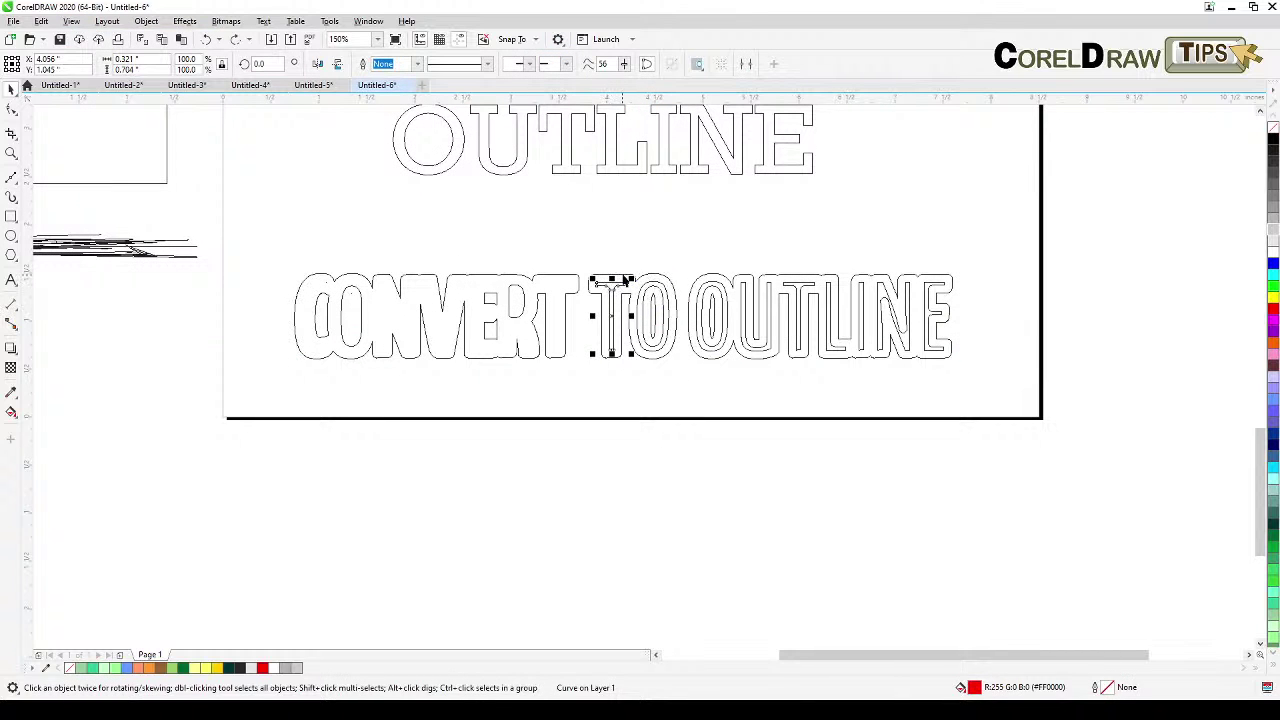
left_click(618, 258)
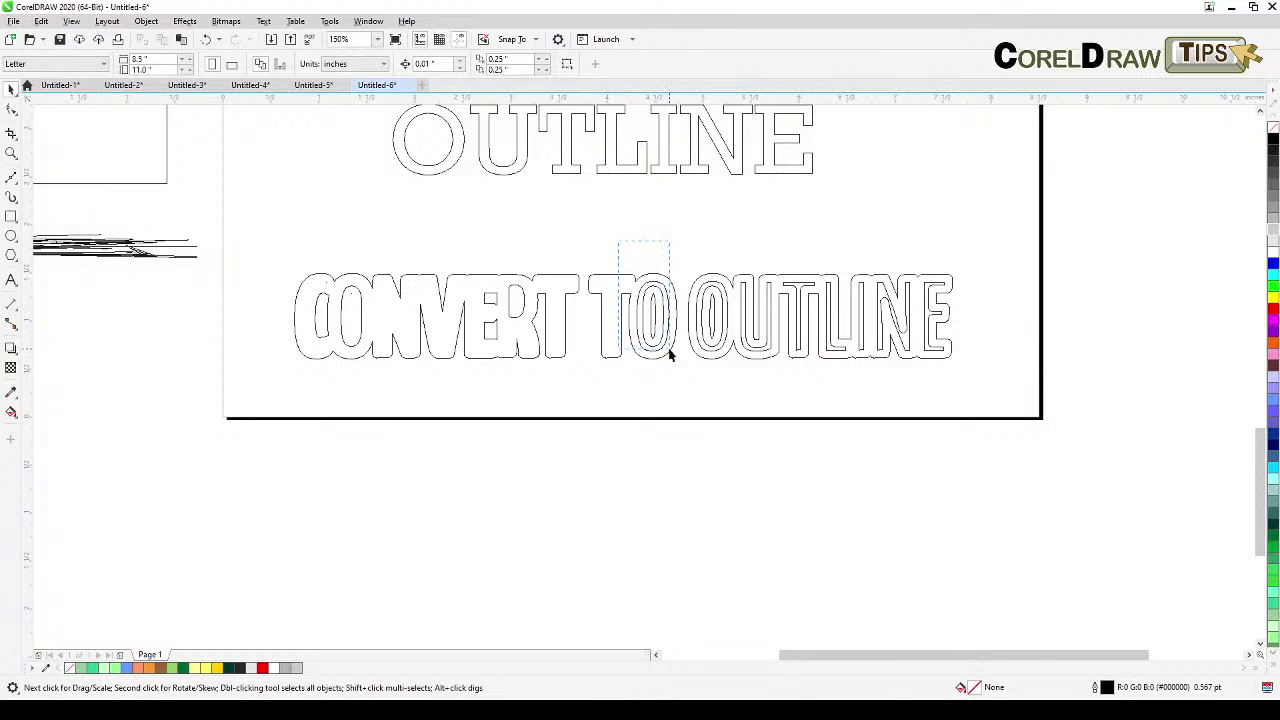
left_click(652, 293)
left_click(707, 290)
left_click(660, 288)
Step: Delete the inner letter curves of the O, U, T and L in the word OUTLINE
left_click(720, 291)
left_click(718, 290)
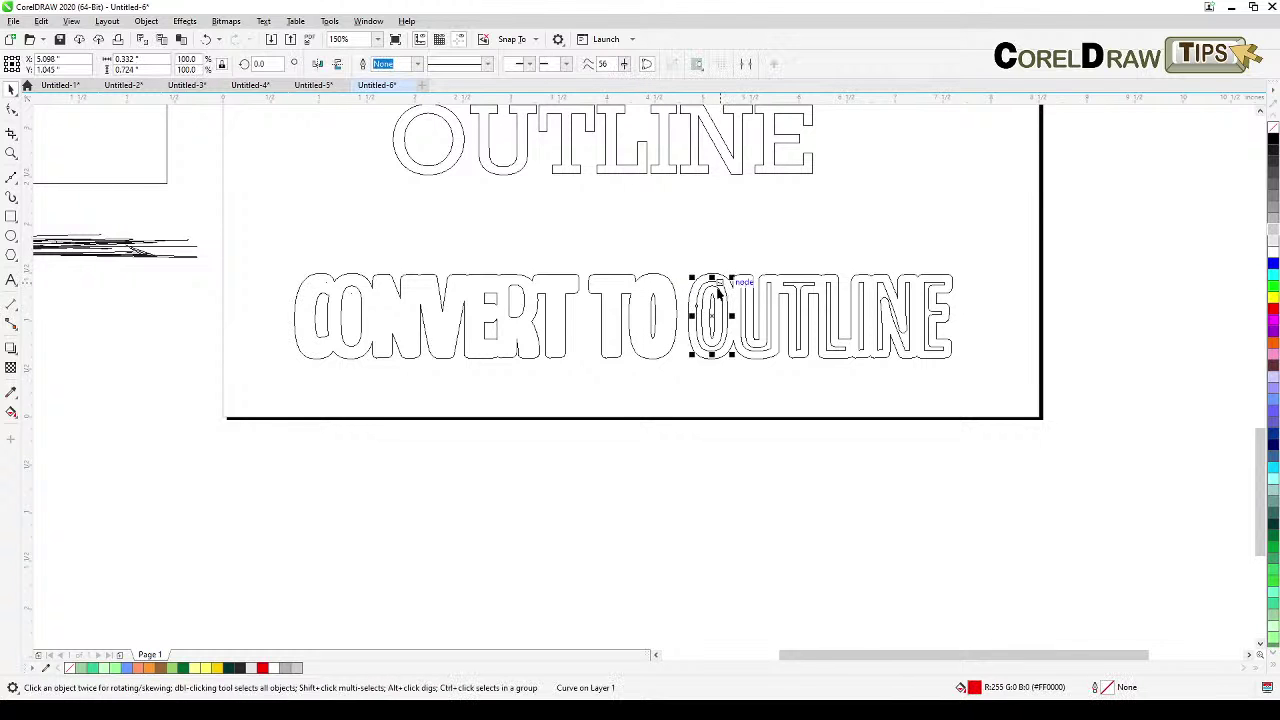
left_click(718, 290)
left_click(714, 291)
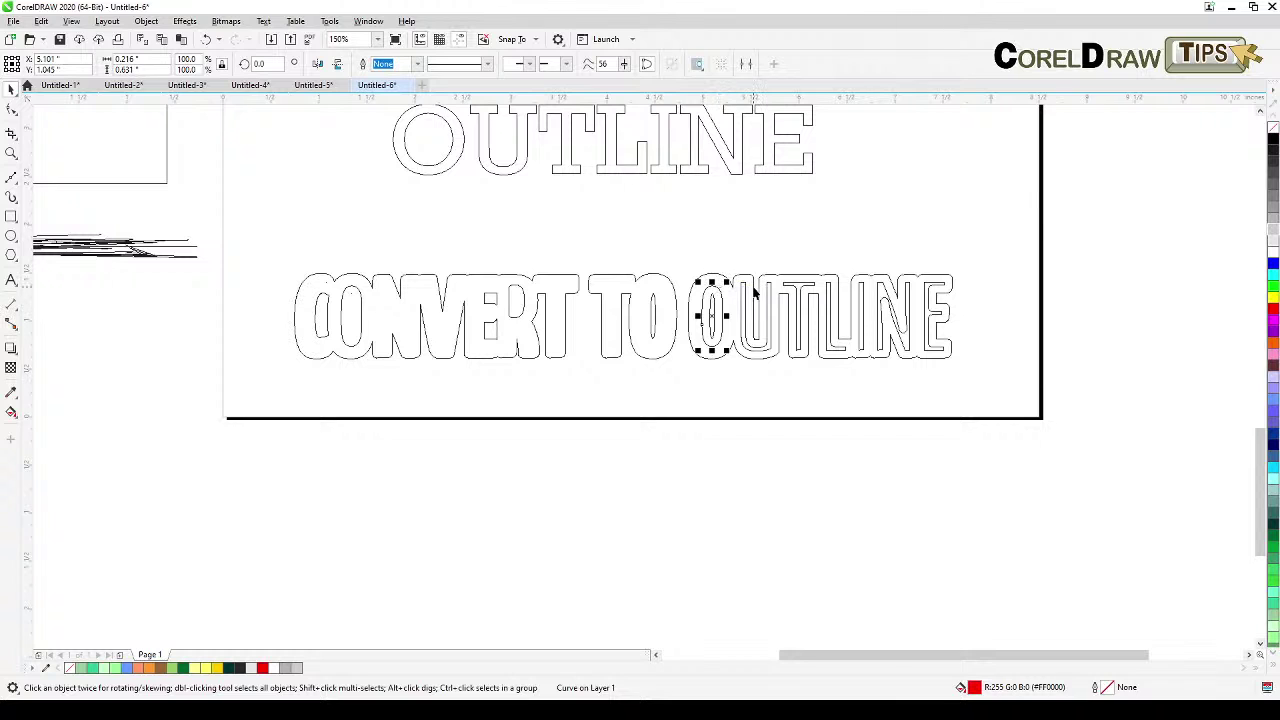
left_click(744, 288)
left_click(743, 288)
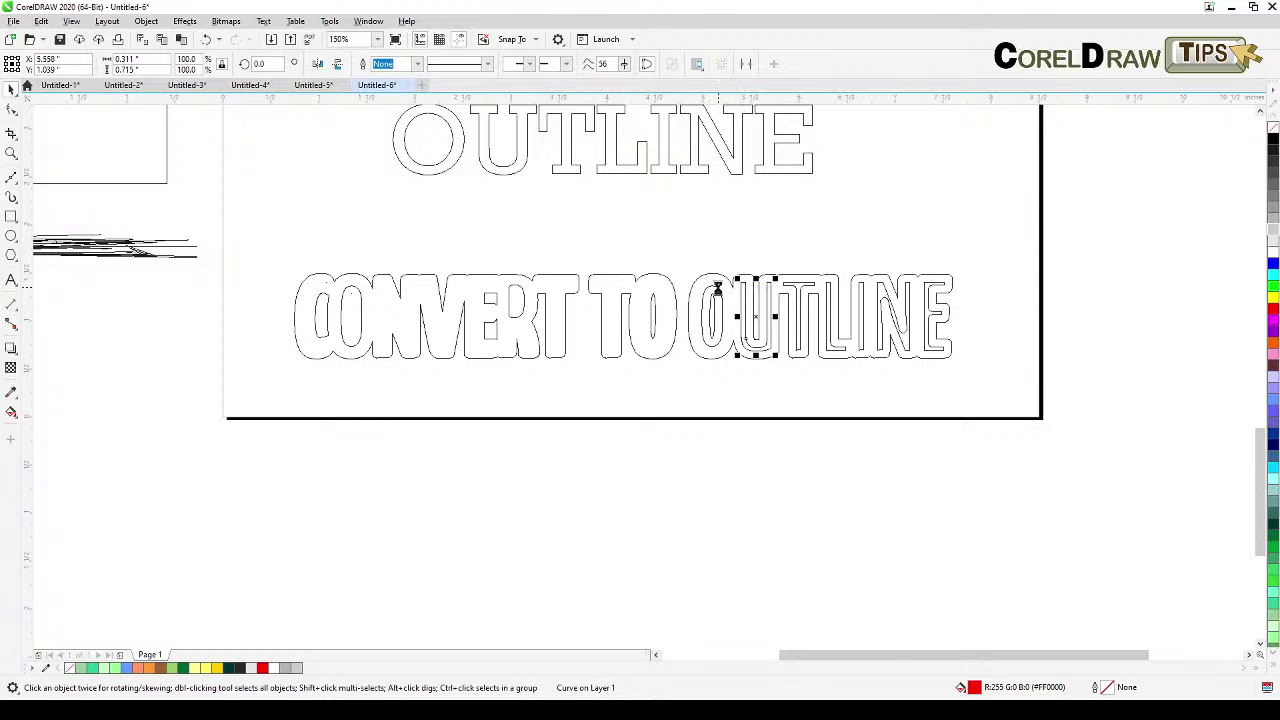
left_click(810, 293)
left_click(814, 291)
left_click(826, 289)
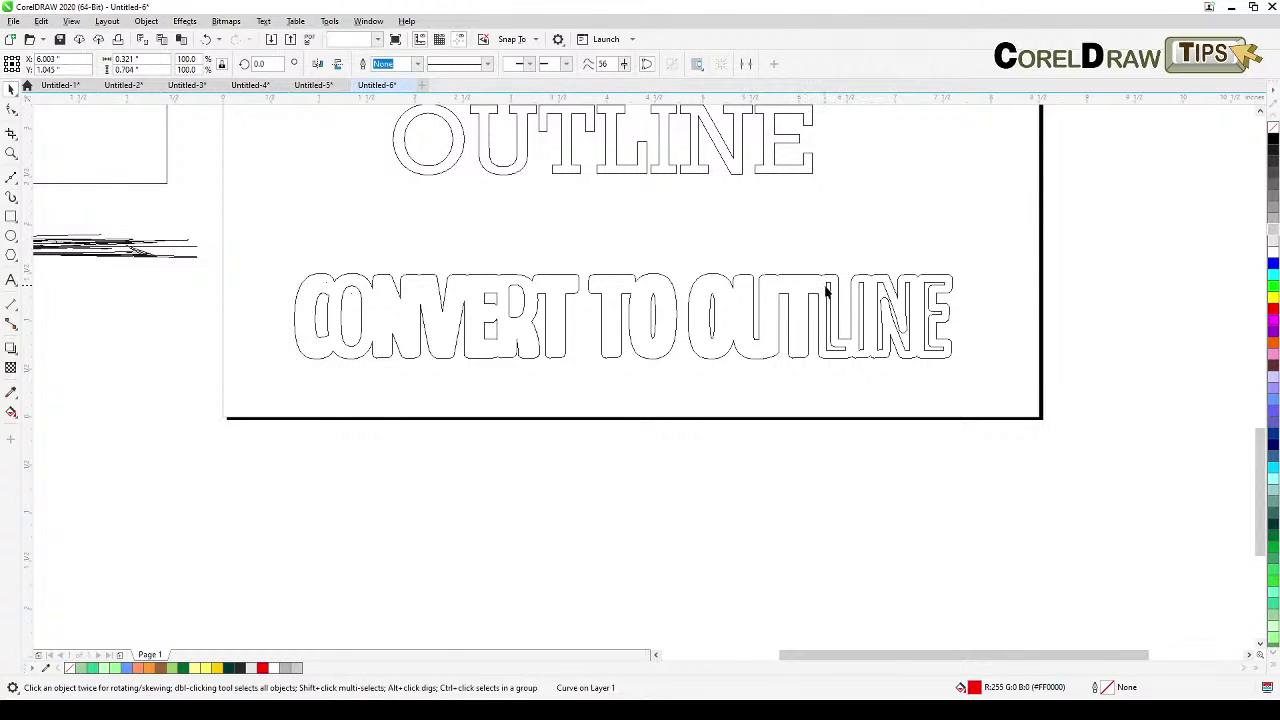
left_click(827, 285)
left_click(937, 323)
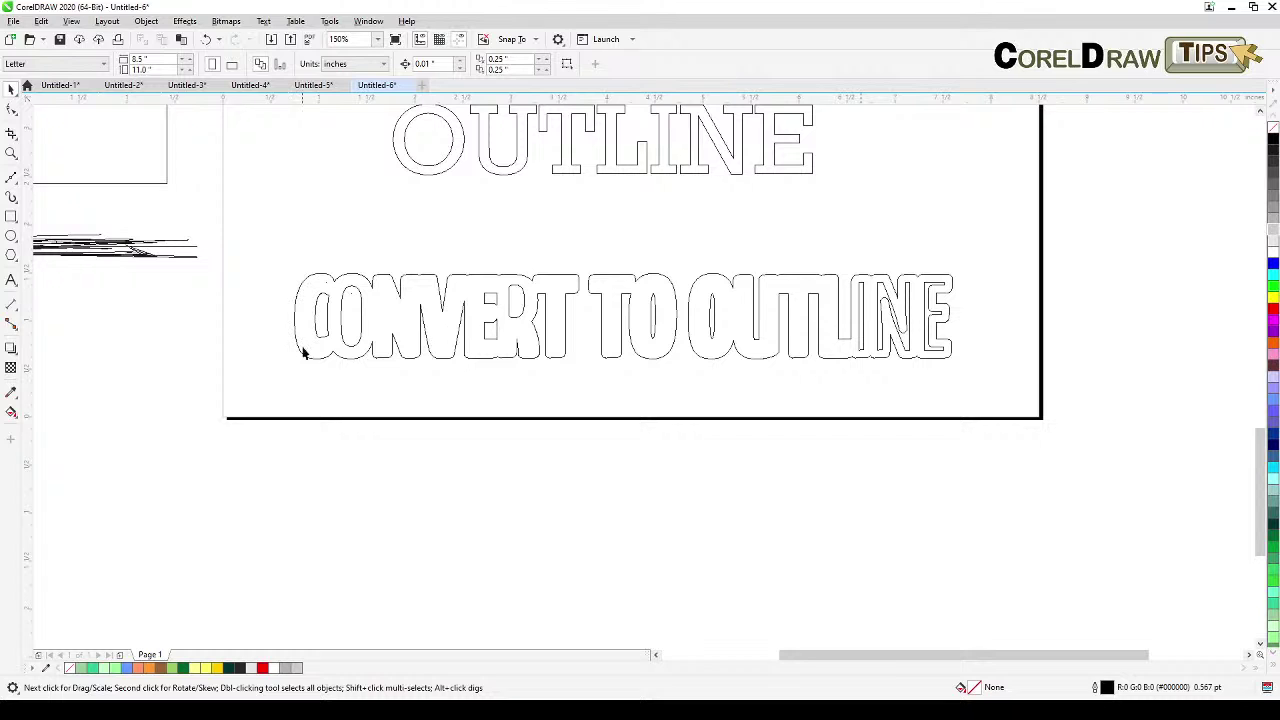
Step: Delete the inner letter curves of the I, N and E at the end of OUTLINE
left_click(862, 288)
left_click(891, 297)
left_click(893, 303)
left_click(924, 318)
left_click(929, 321)
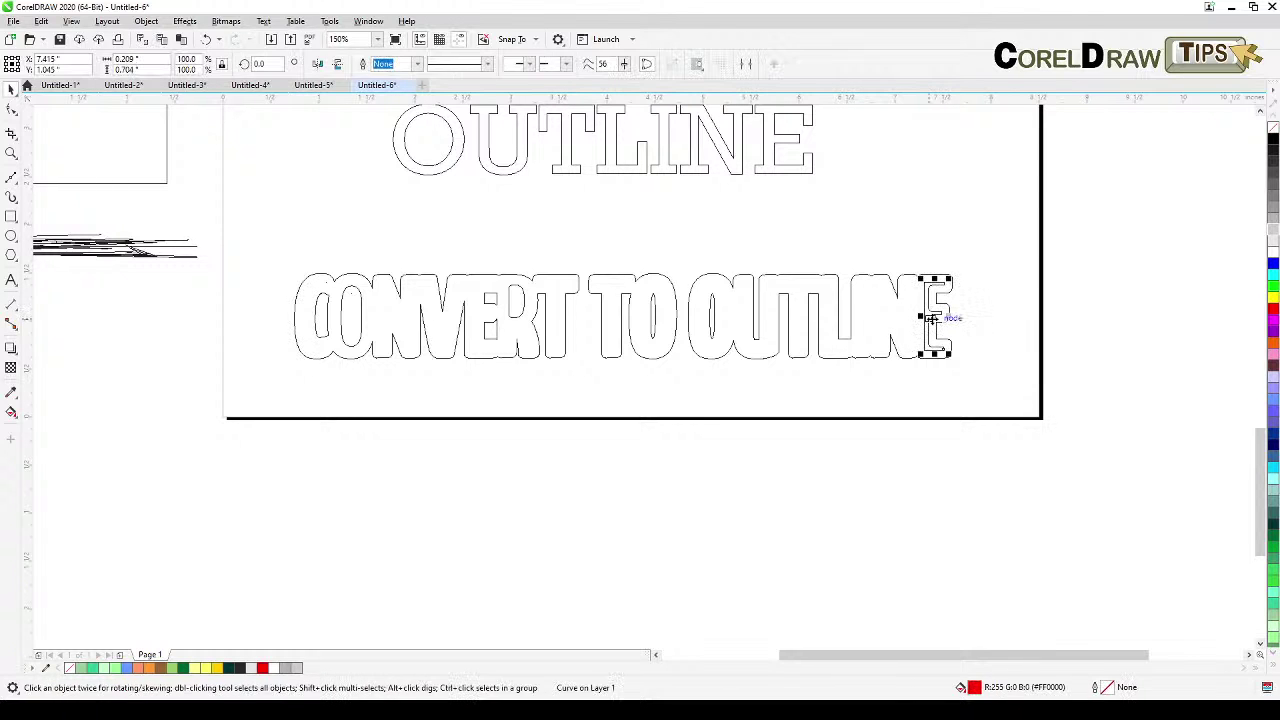
Step: Combine all remaining outline curves of the phrase, and undo back until the gray text and inner curves are restored
left_click(1014, 283)
left_click_drag(1041, 248, 250, 445)
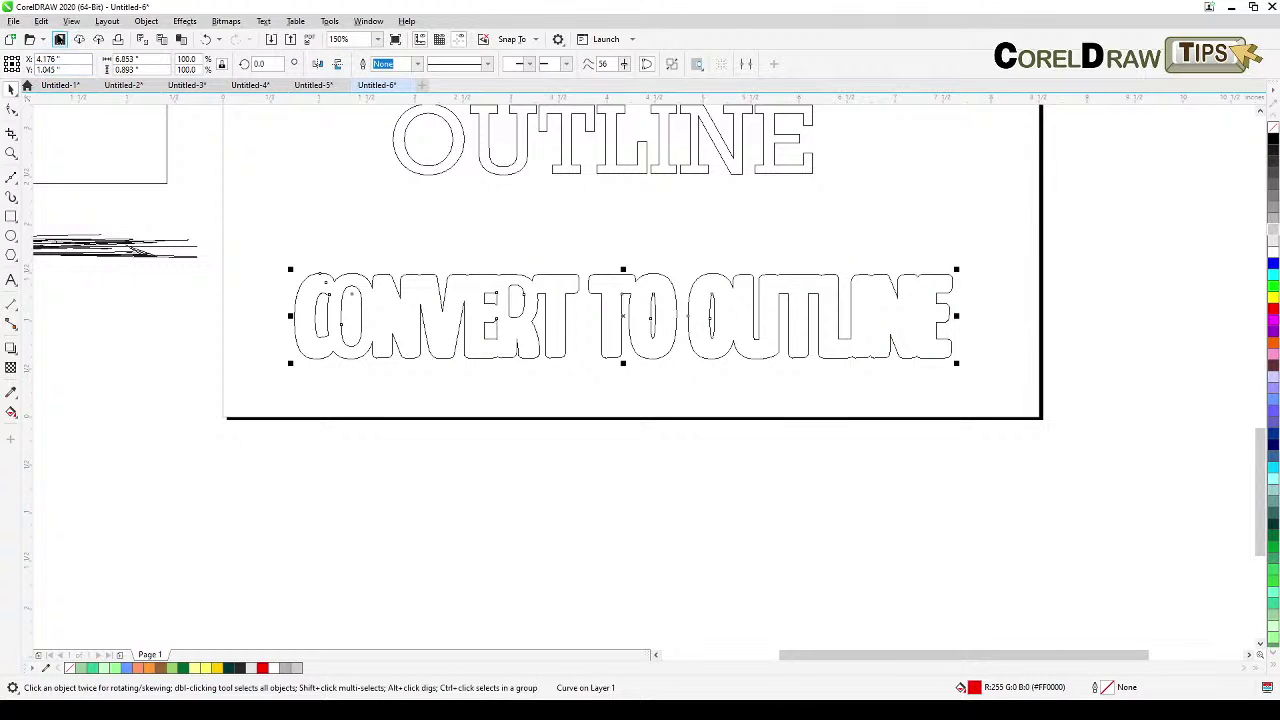
left_click(276, 160)
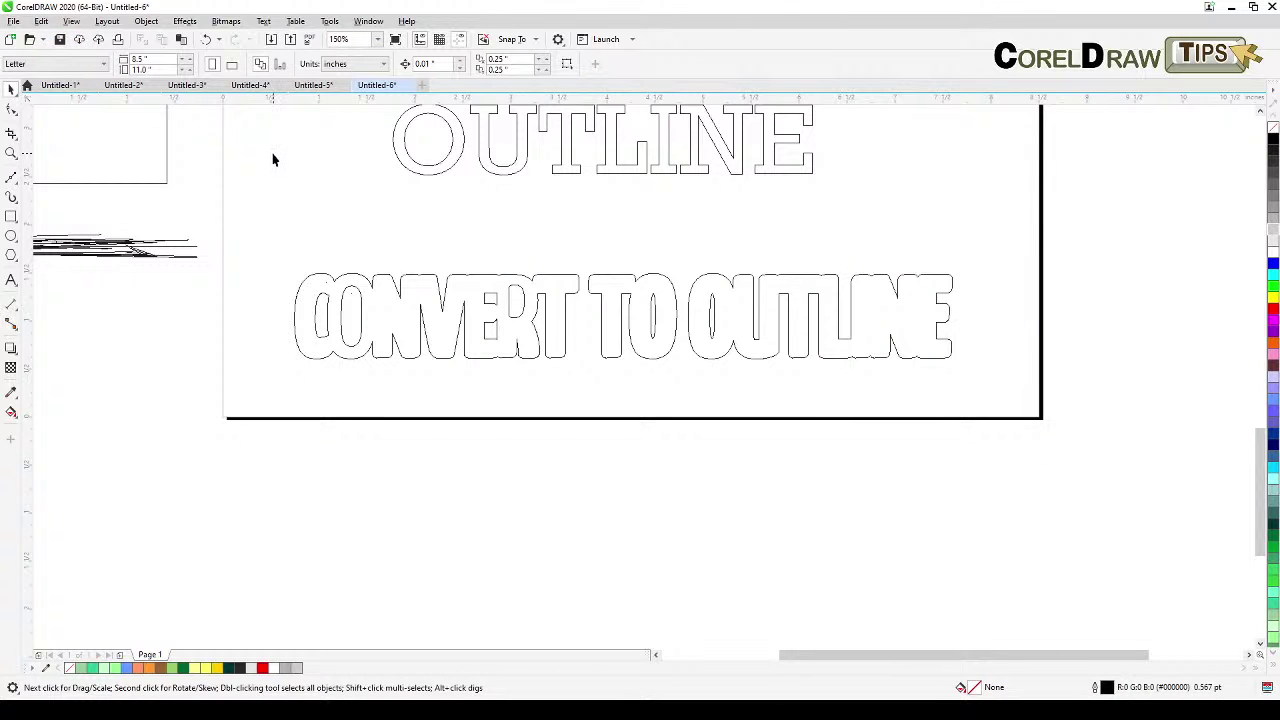
key("ctrl+z")
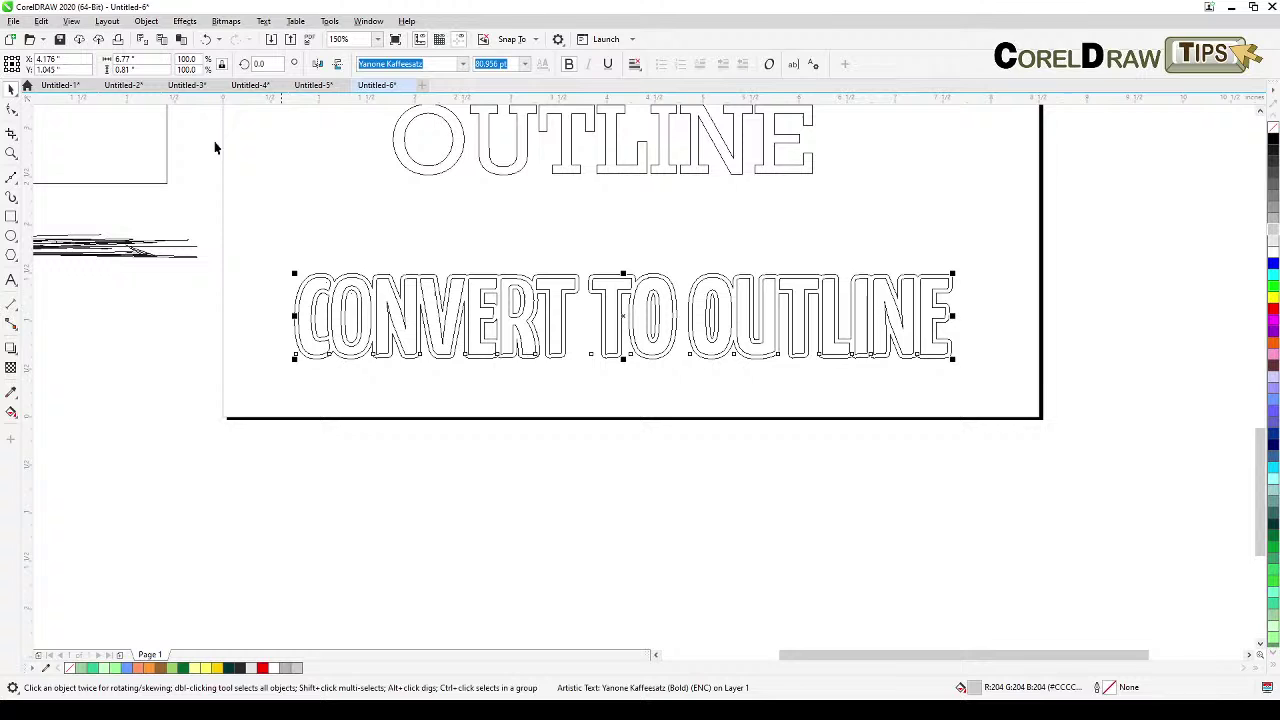
Step: Check the gray text and its red outline in Enhanced view, return to Wireframe view and reselect the gray text
left_click(71, 21)
left_click(86, 66)
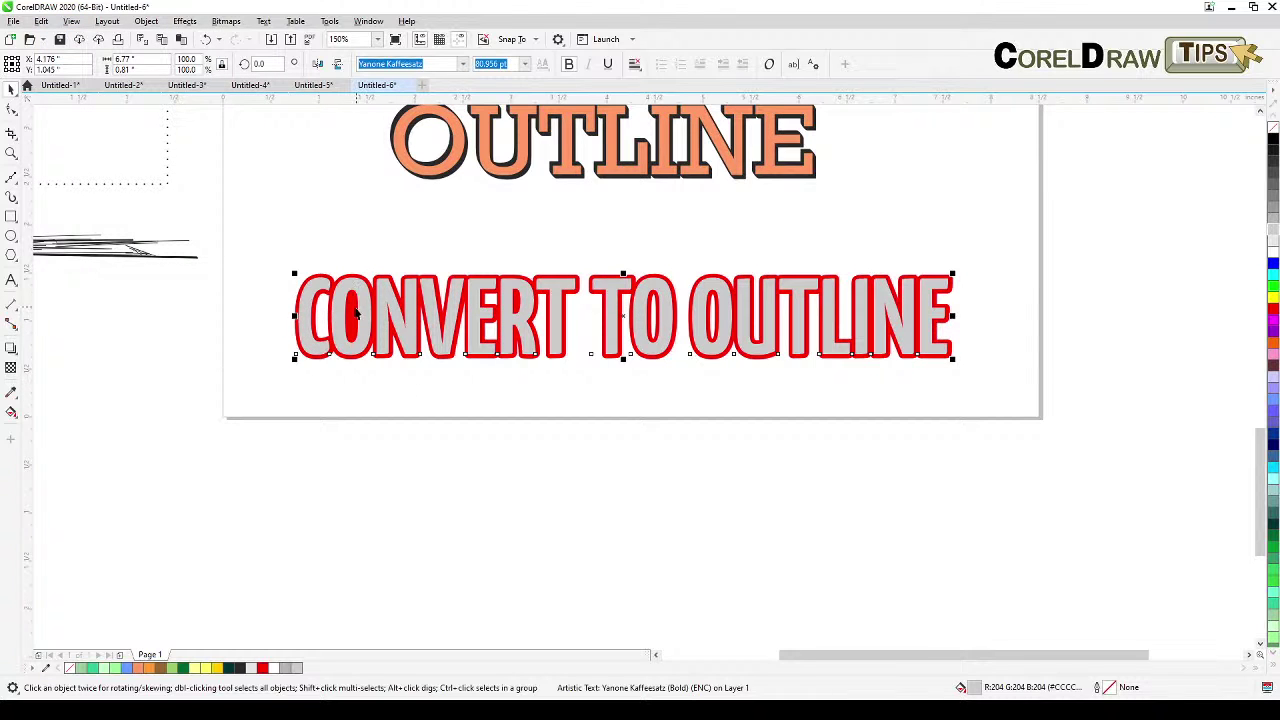
left_click(73, 21)
left_click(85, 48)
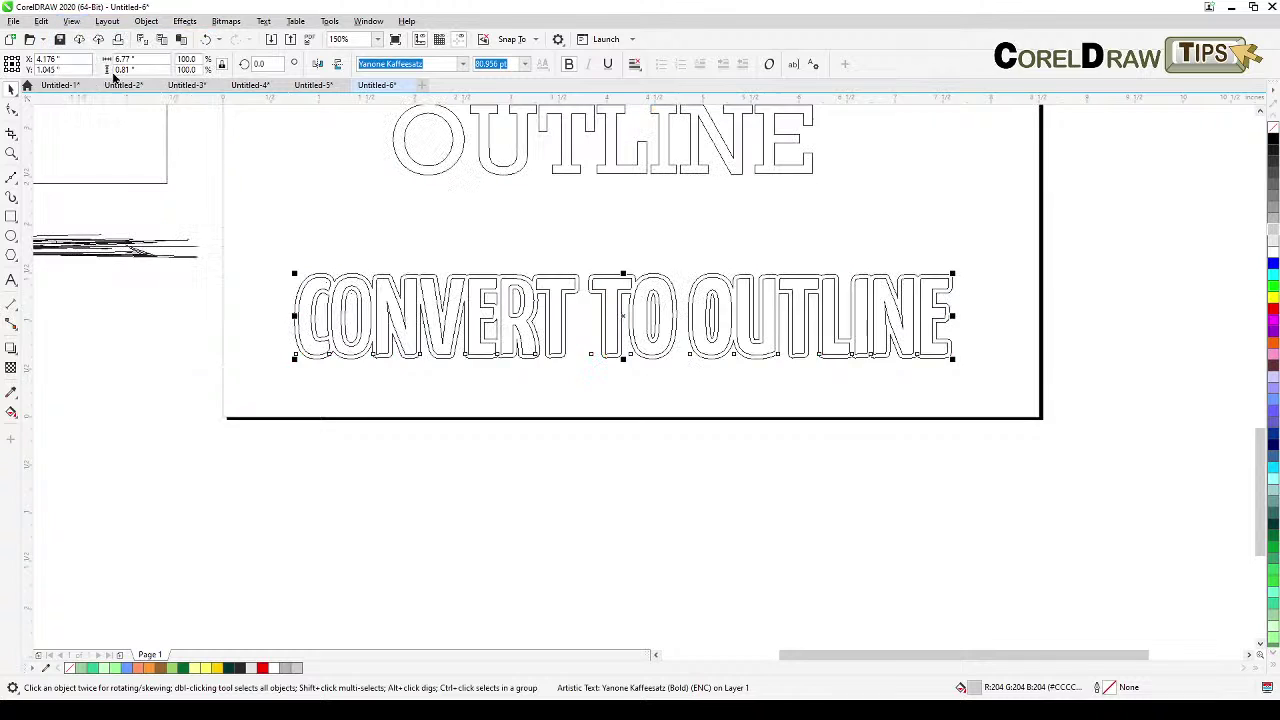
left_click(365, 262)
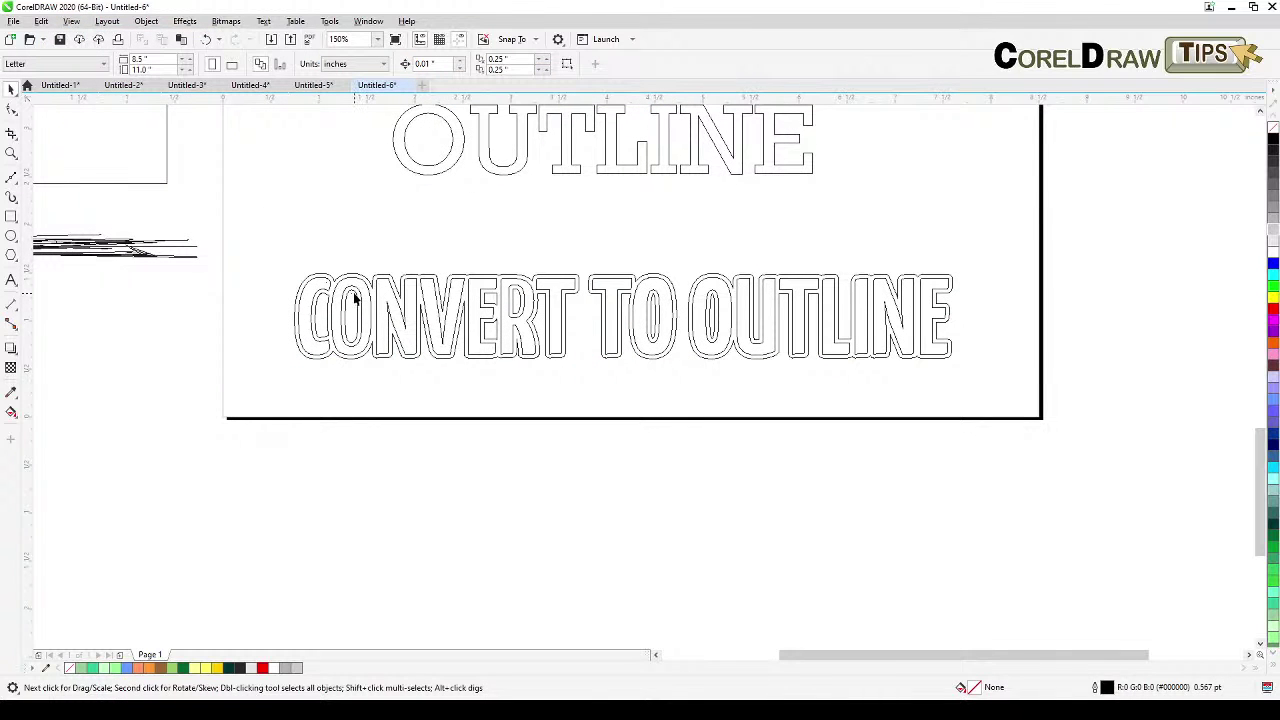
left_click(354, 292)
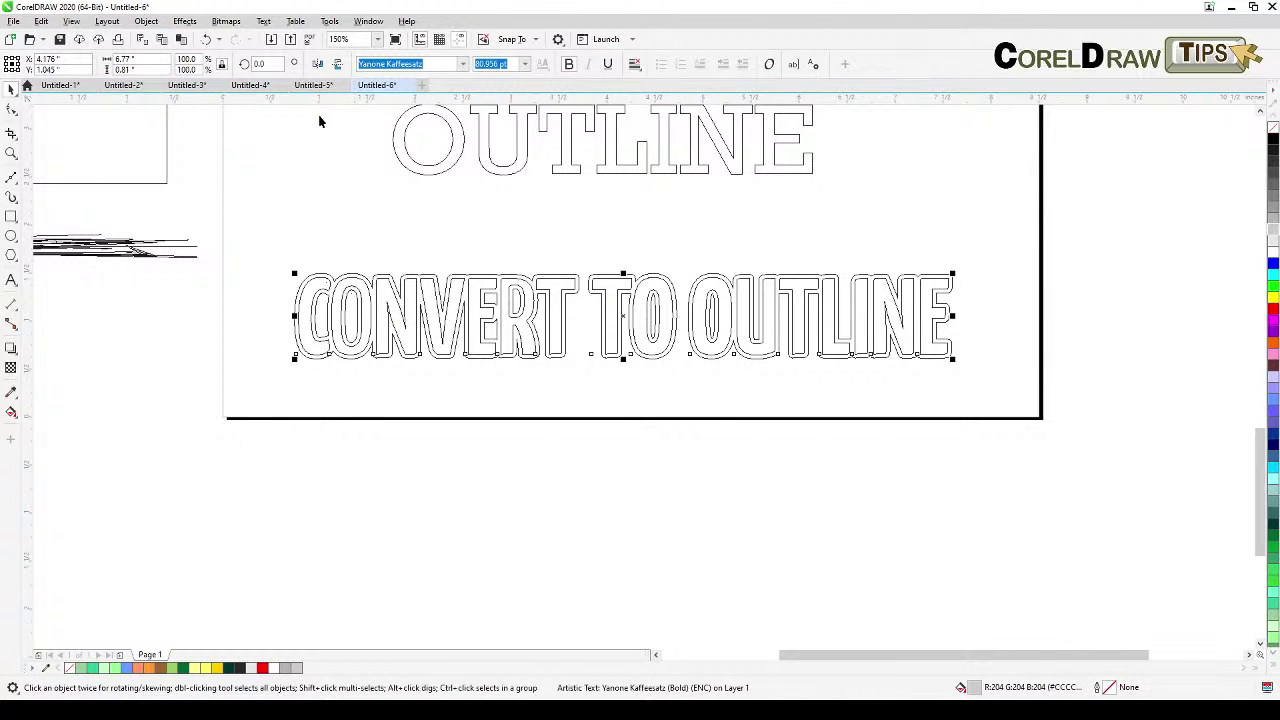
Step: Return the red outline to a single combined curve and break it apart again
scroll(297, 295, "up", 1)
key("ctrl+shift+q")
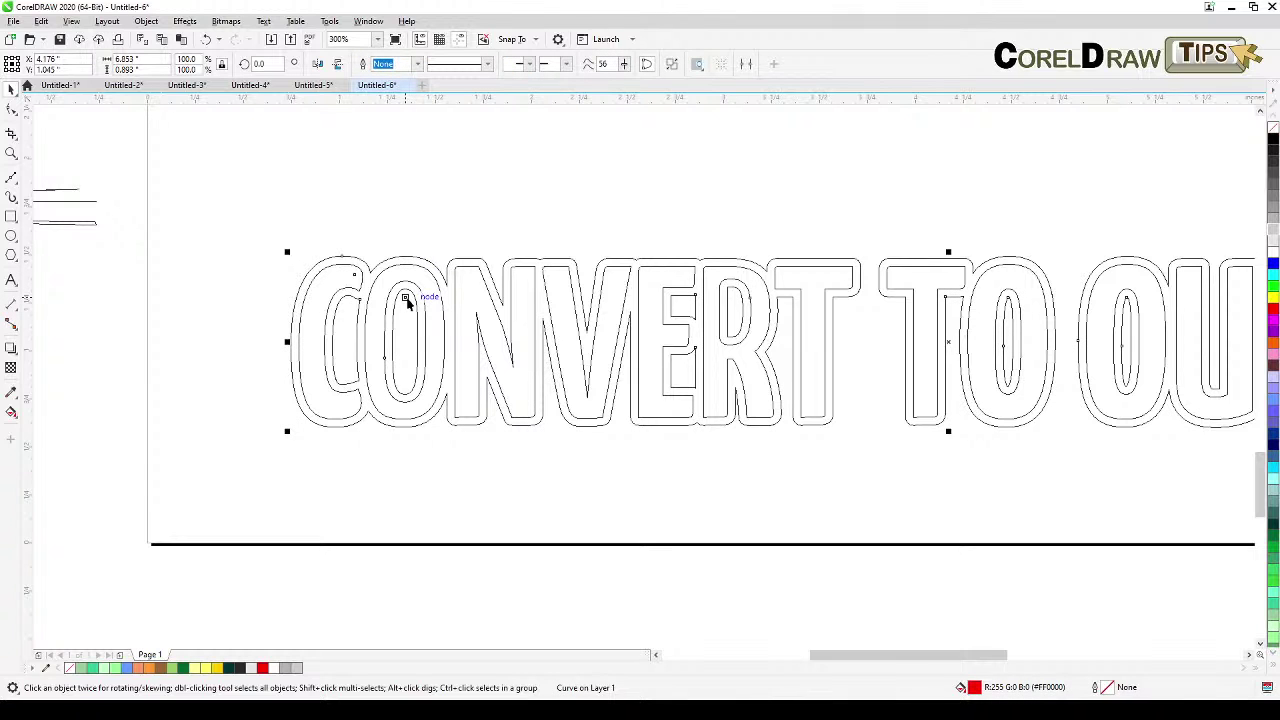
left_click(146, 21)
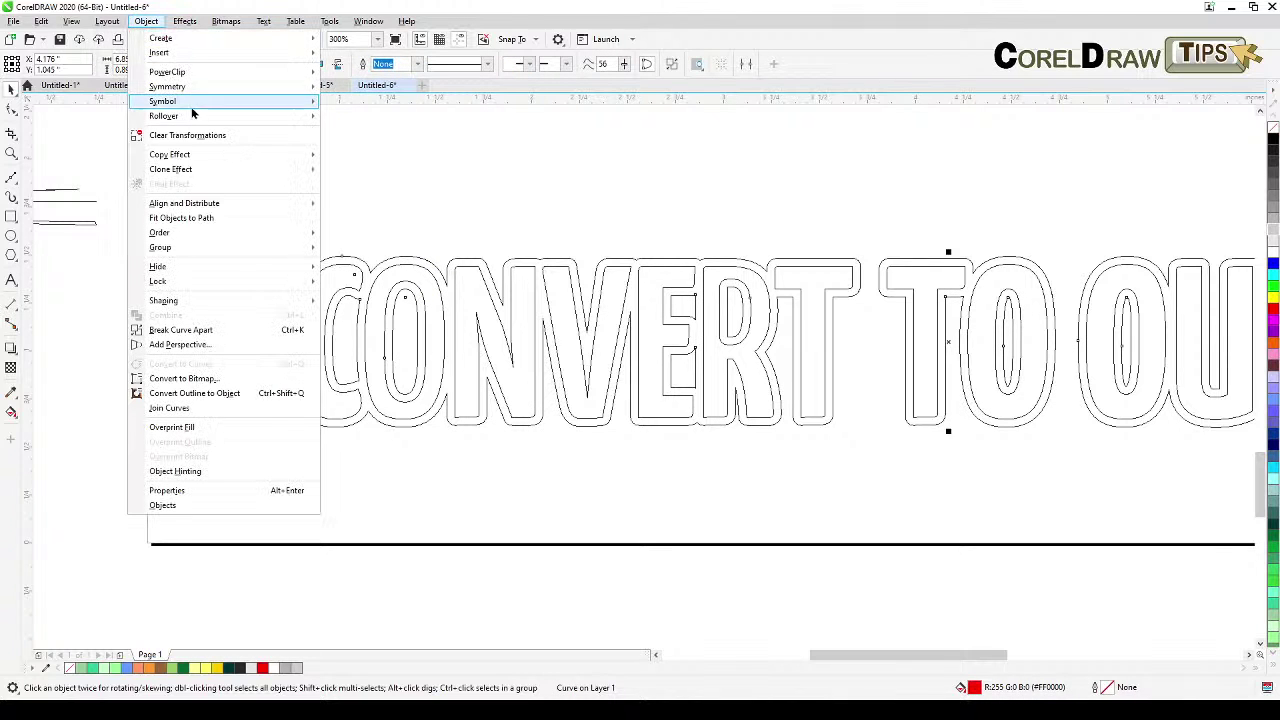
left_click(226, 331)
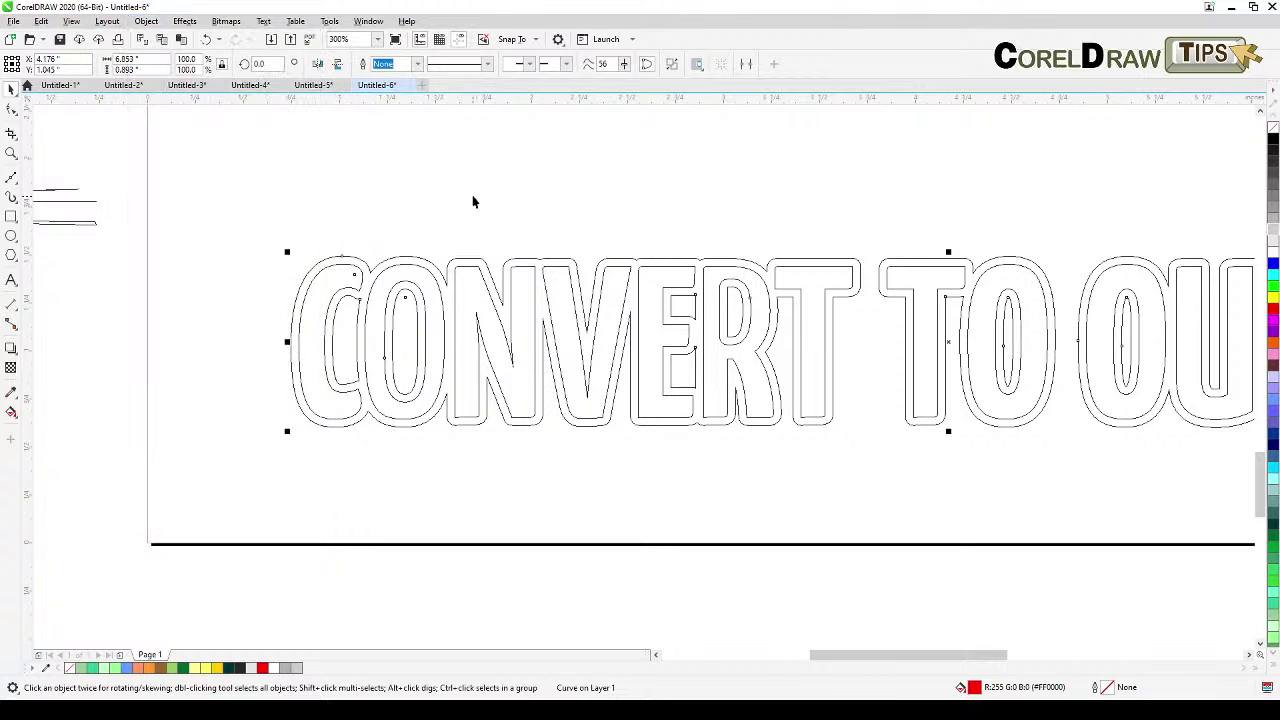
Step: Select the gray text and the outer outline curve of CONVERT in turn to tell the overlapping contours apart
left_click(403, 290)
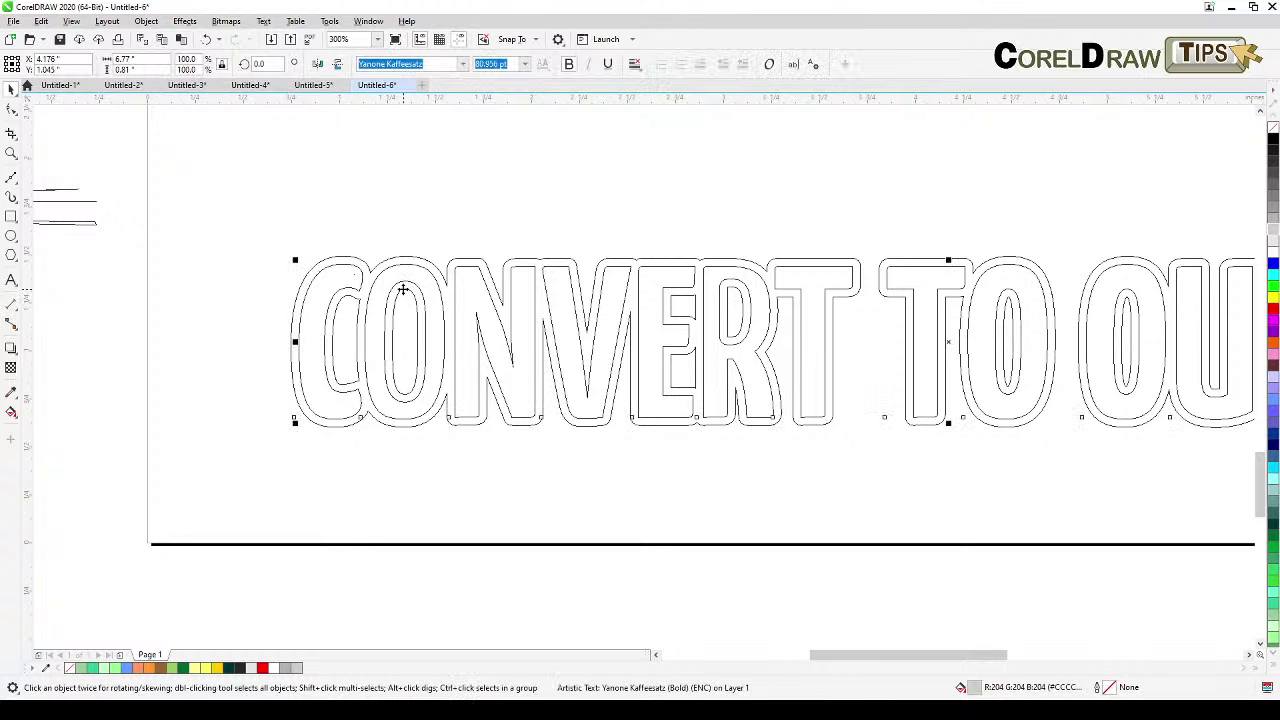
left_click(393, 435)
left_click(393, 432)
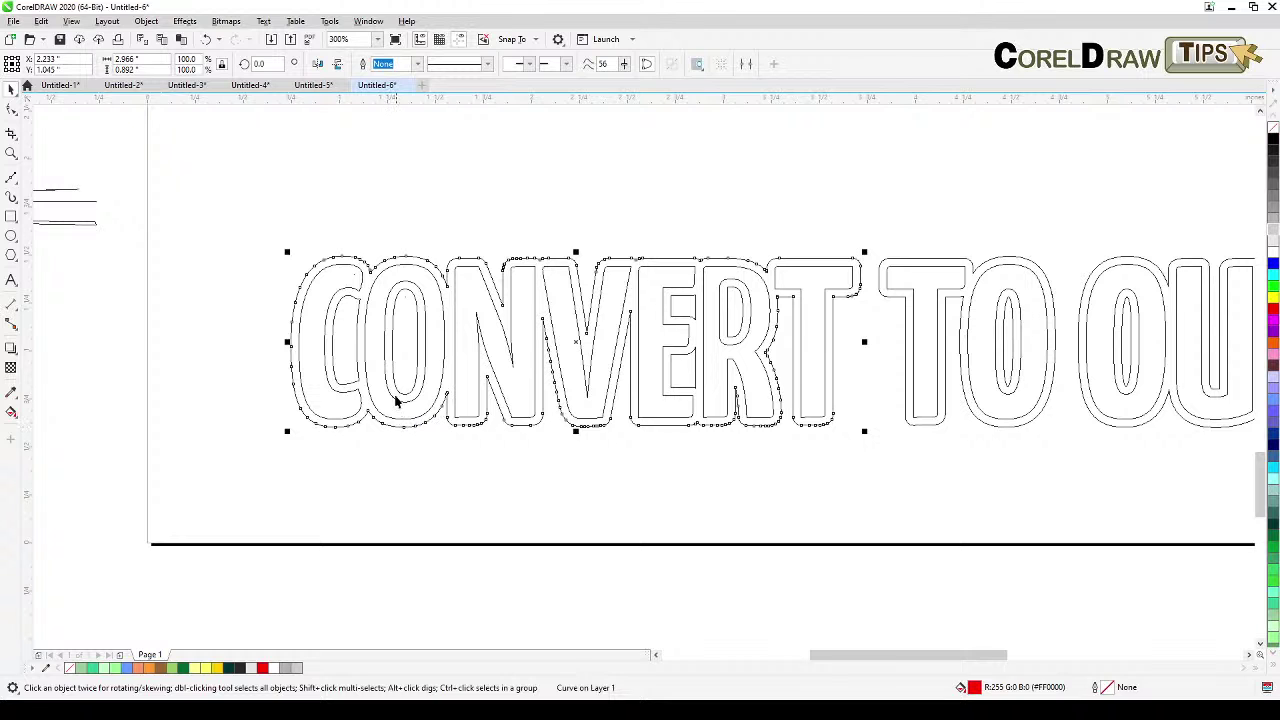
left_click(432, 355)
left_click(317, 220)
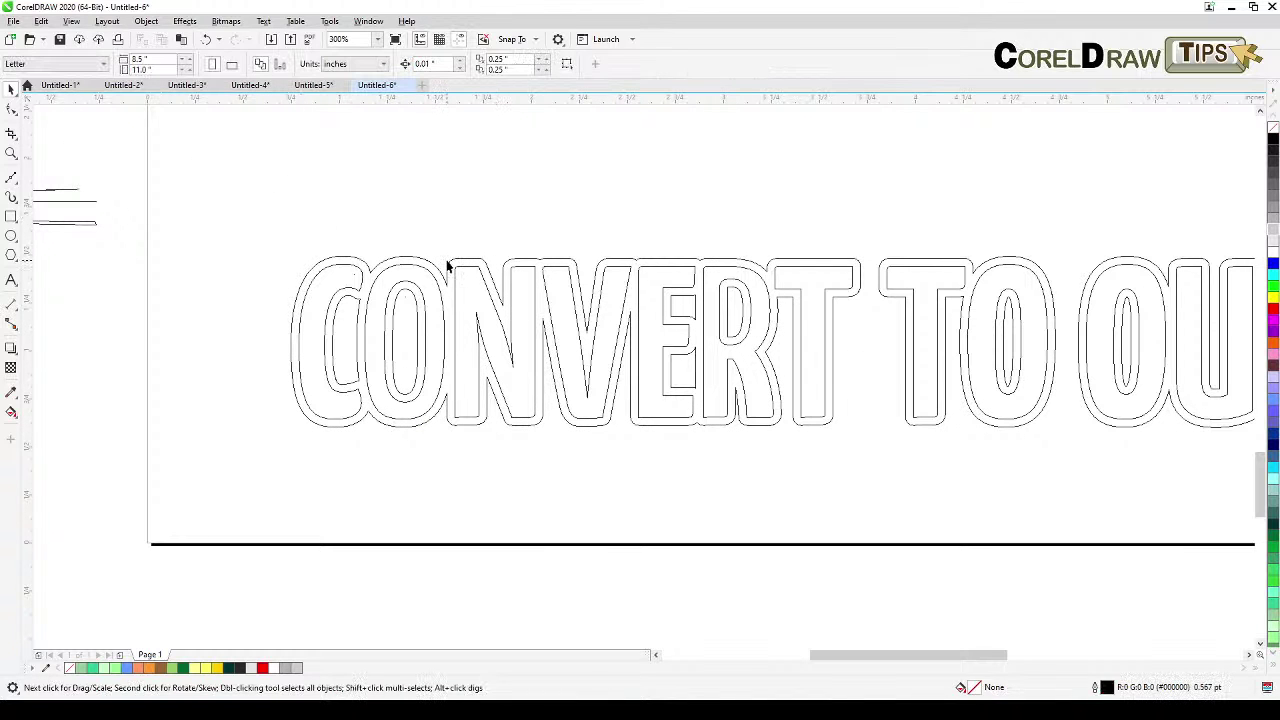
Step: Move the gray text down to separate it from the red contours around the first O, and undo the move
scroll(377, 335, "up", 2)
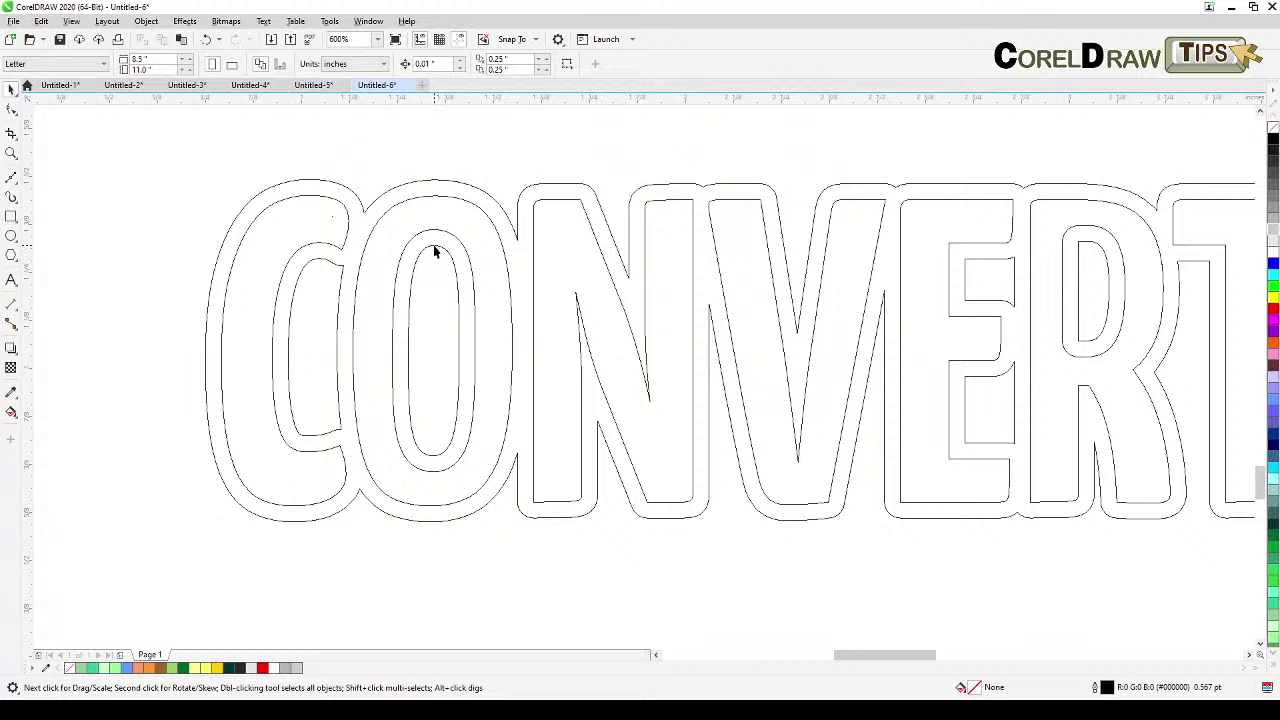
left_click(433, 246)
left_click_drag(433, 246, 420, 320)
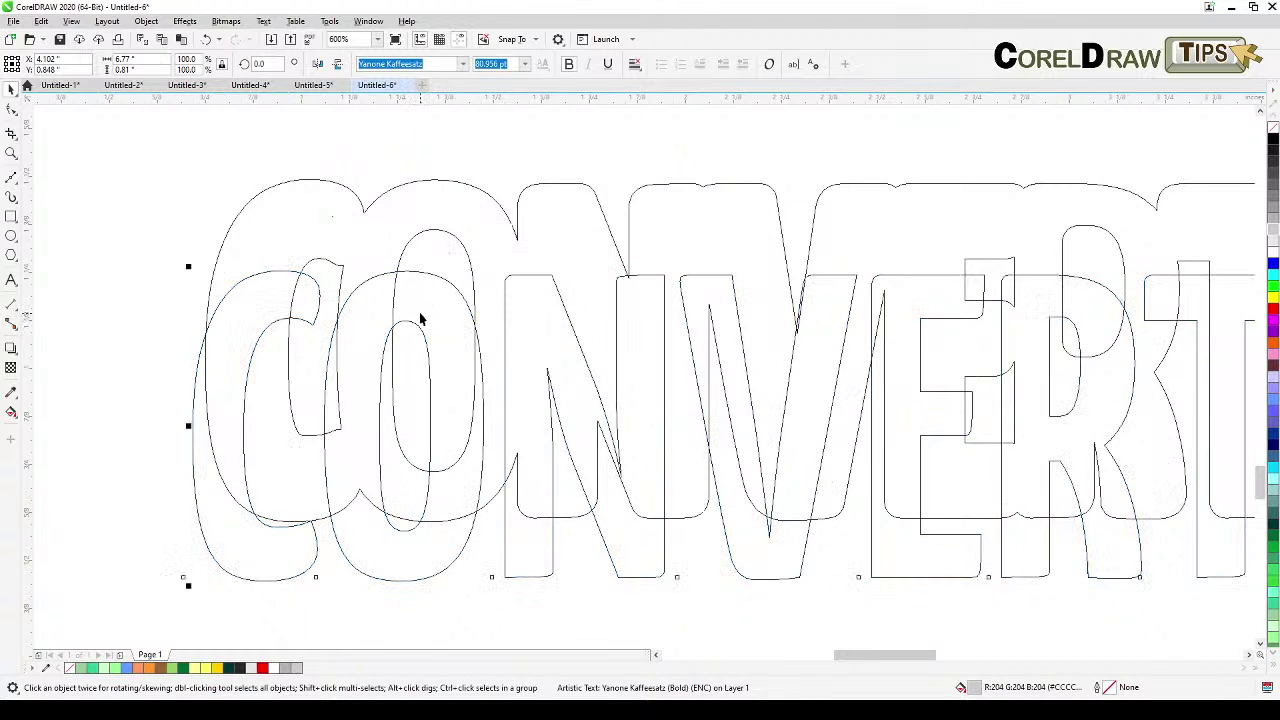
key("ctrl+z")
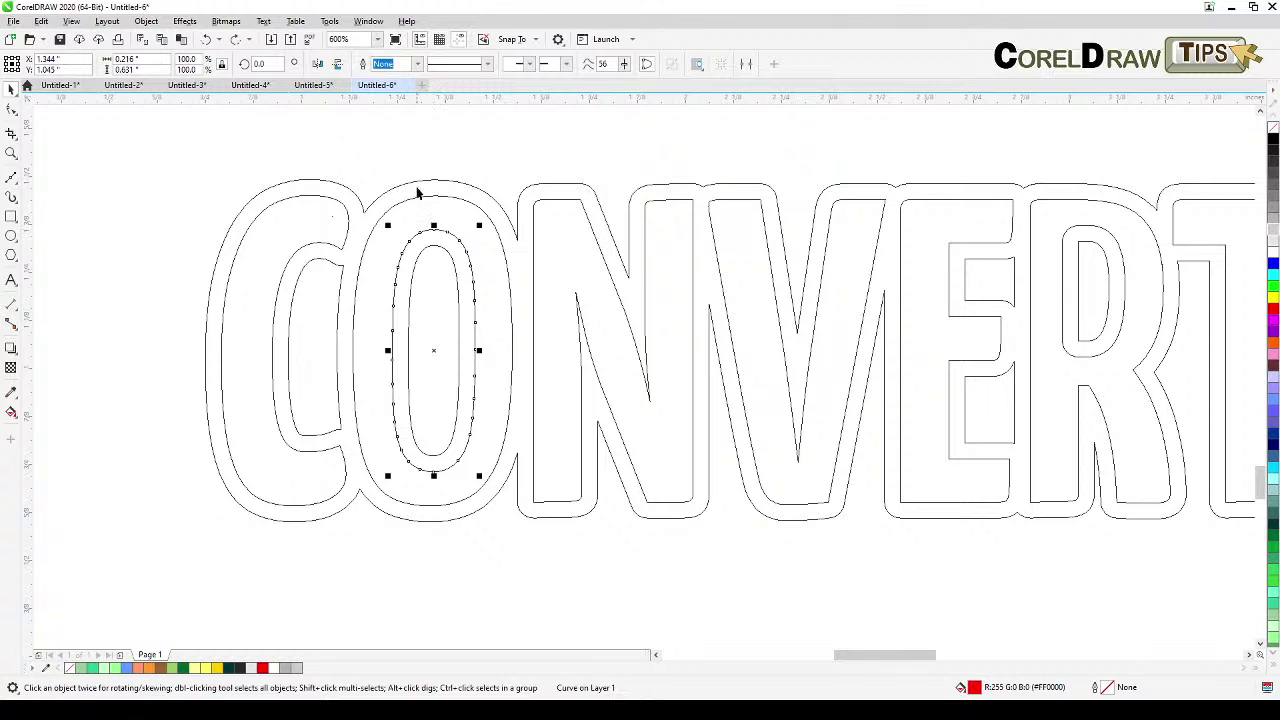
Step: Combine the red contour inside the O of CONVERT with the gray text
left_click(195, 133)
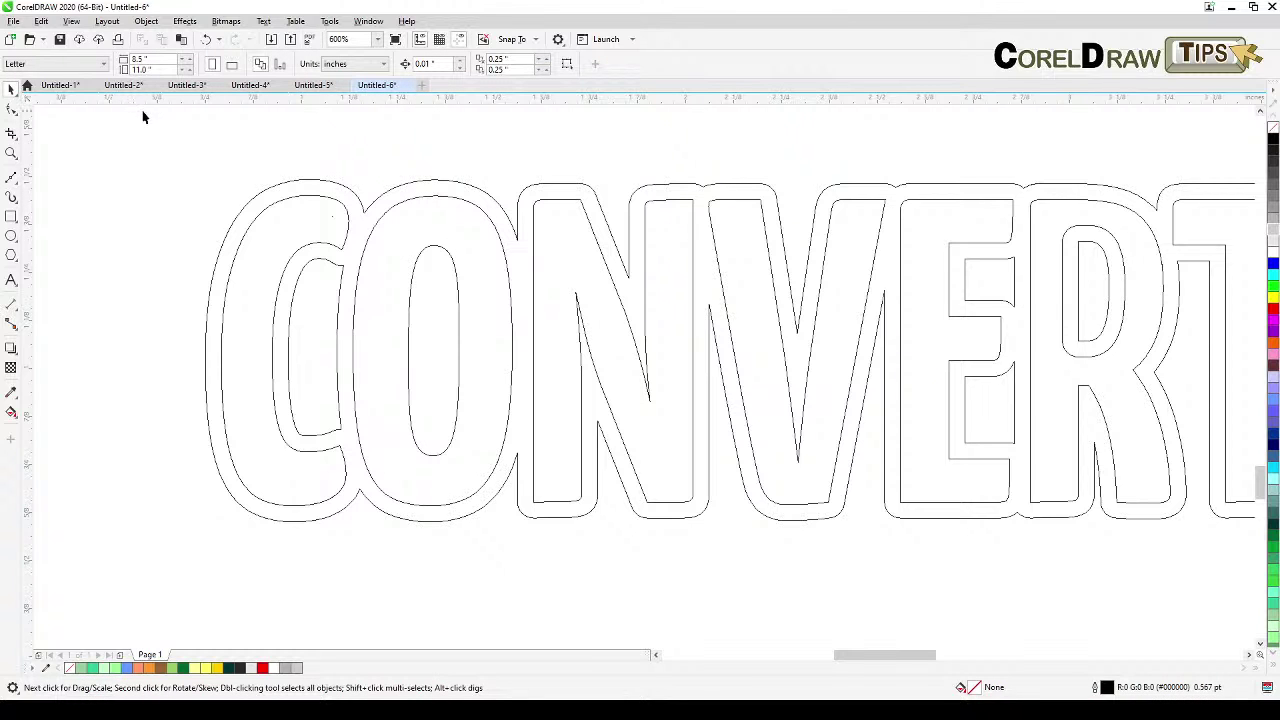
left_click(395, 260)
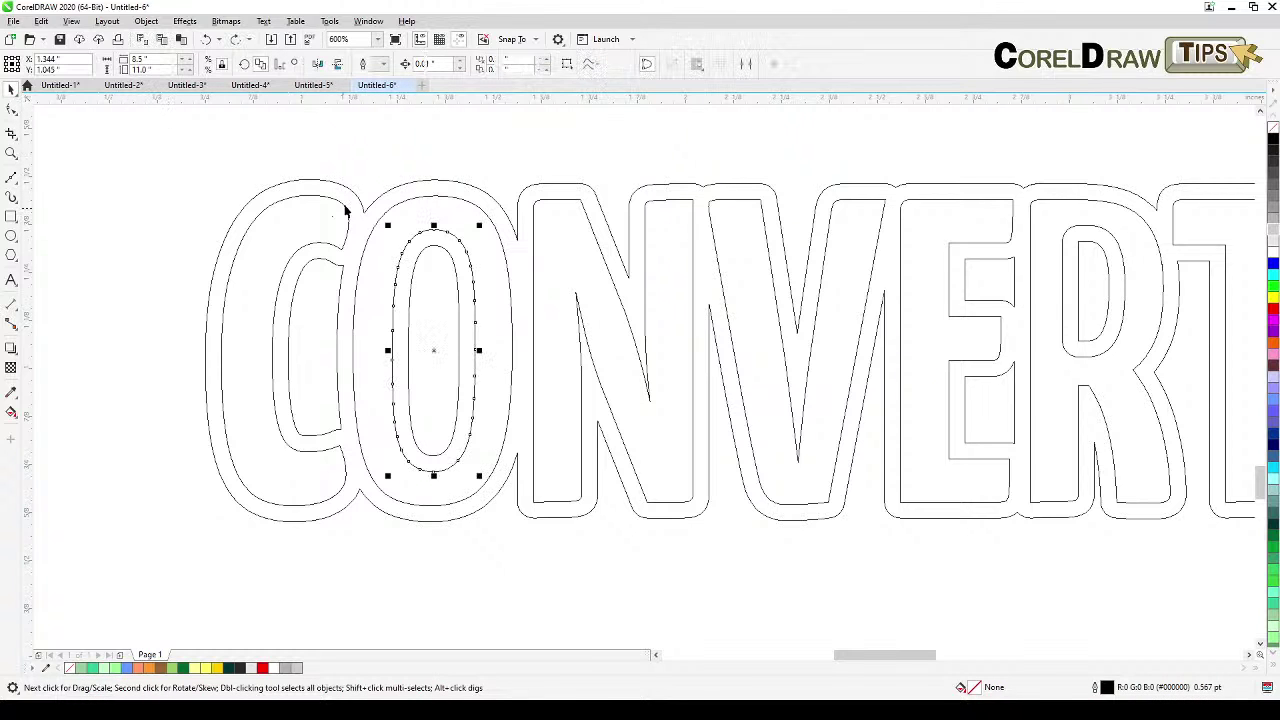
left_click(435, 198, "shift")
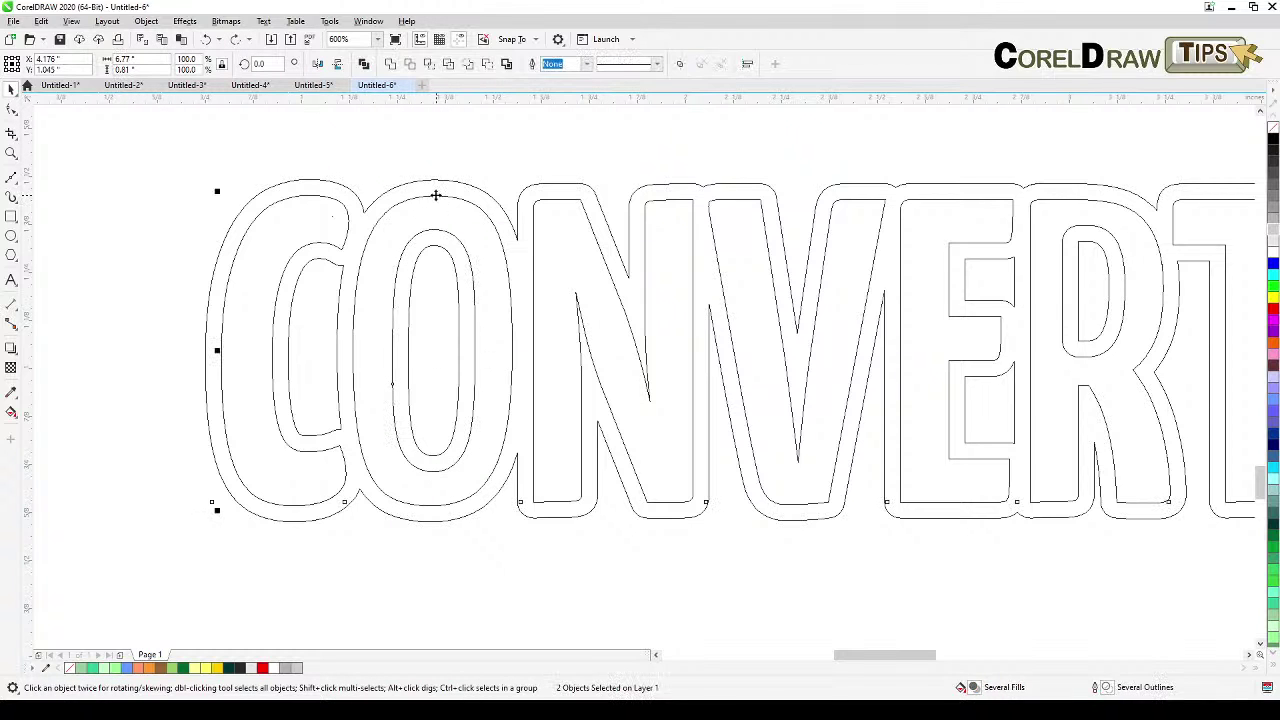
left_click(363, 63)
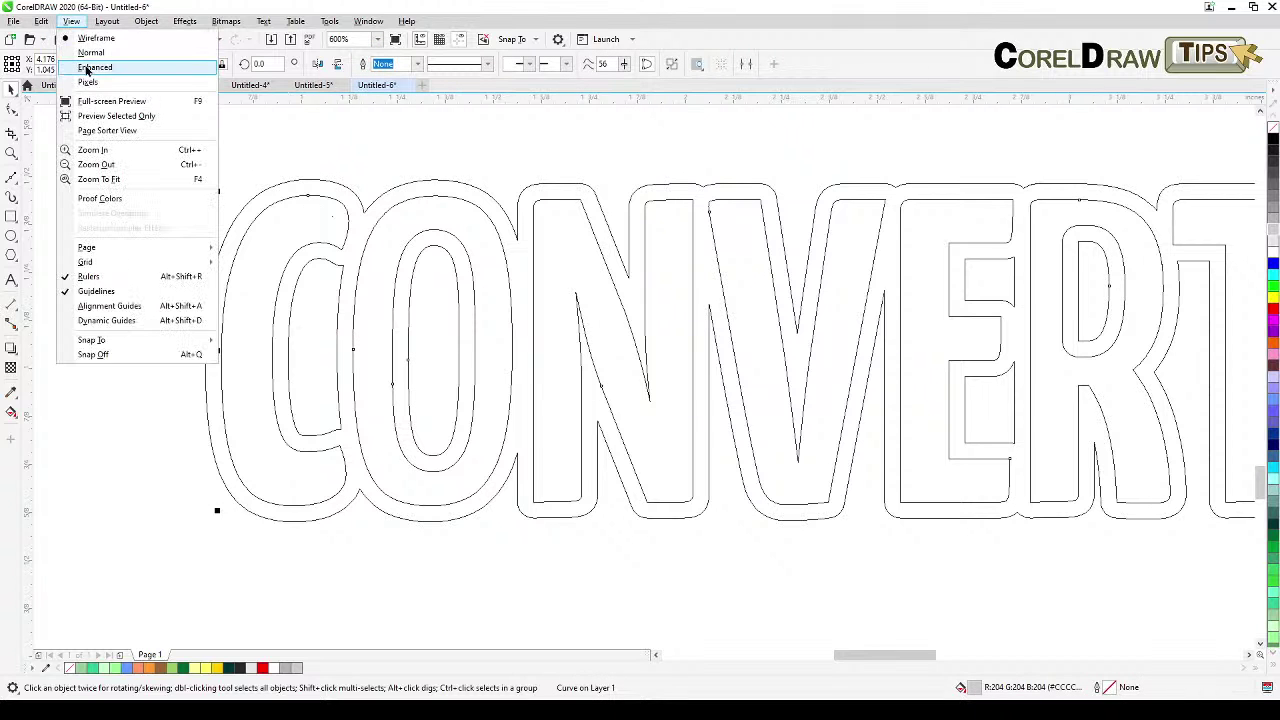
Step: Switch to Enhanced view, undo combining the O contour with the gray text, and restore the red outline as one combined curve
left_click(71, 21)
left_click(89, 68)
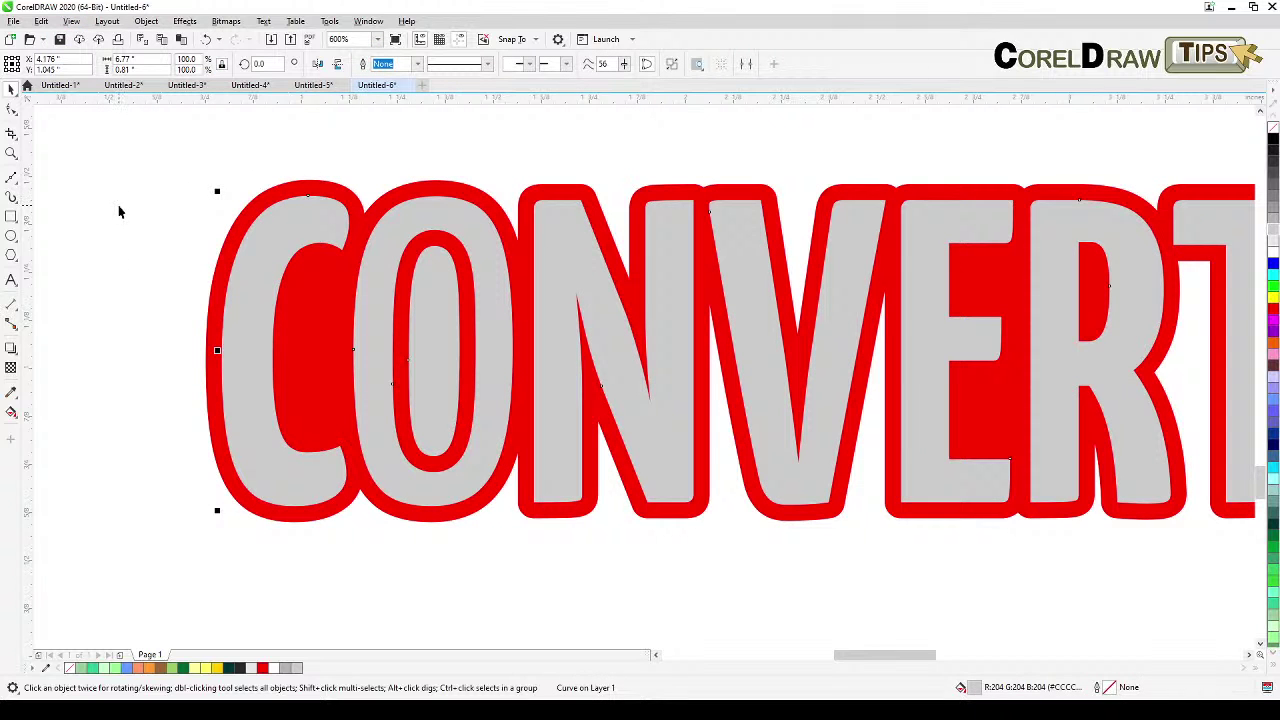
key("ctrl+z")
key("ctrl+z")
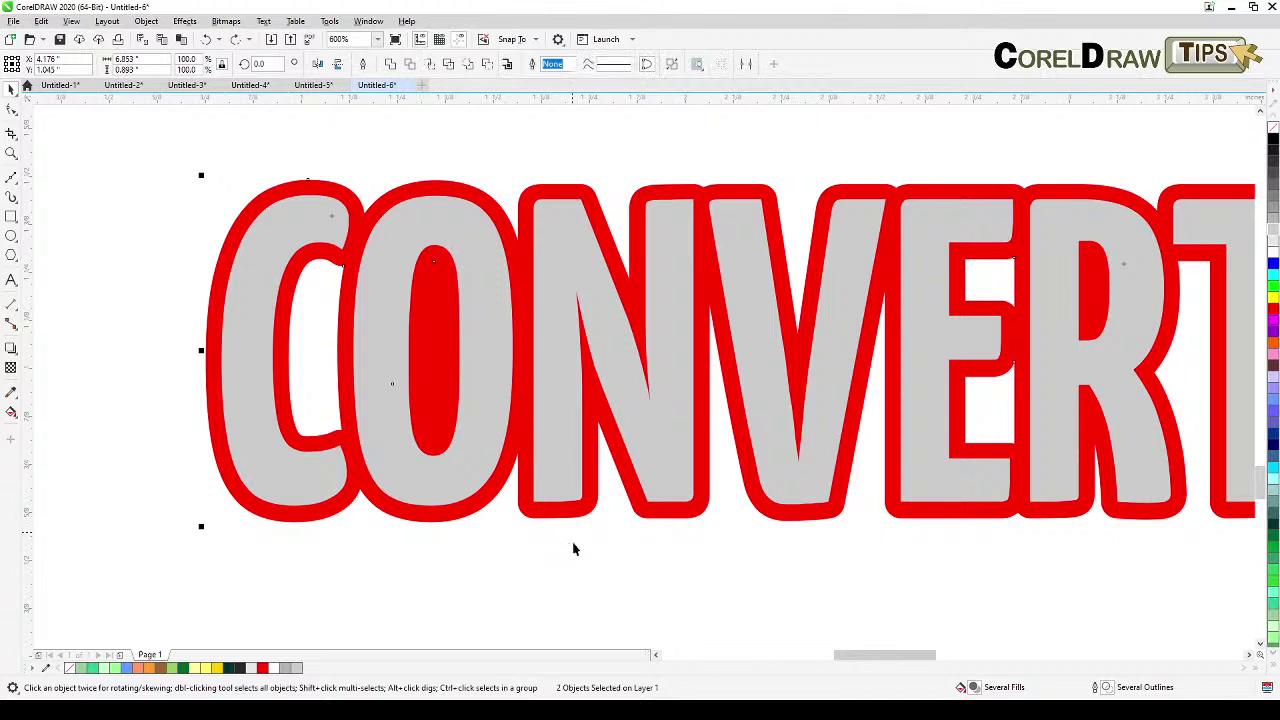
key("ctrl+l")
scroll(567, 577, "down", 1)
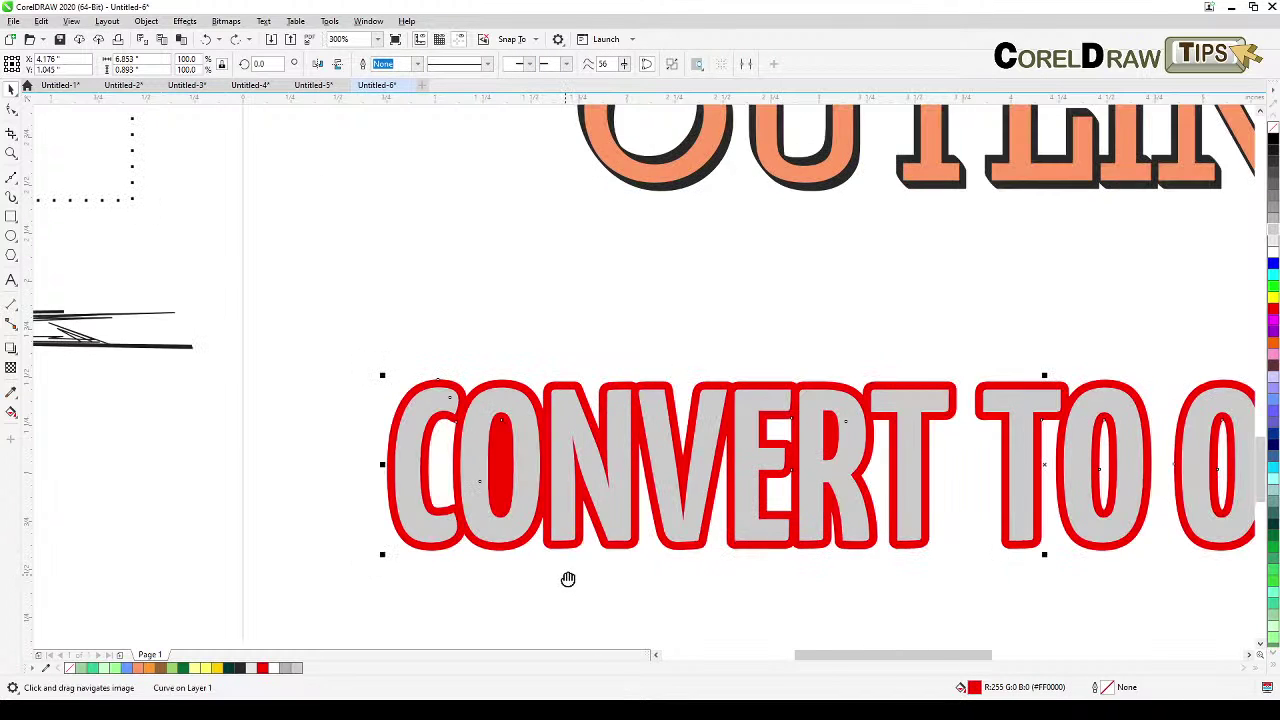
Step: Fill the opening of the first O in CONVERT as a separate object with the Smart Fill tool
left_click_drag(567, 578, 333, 513)
key("space")
left_click(337, 517)
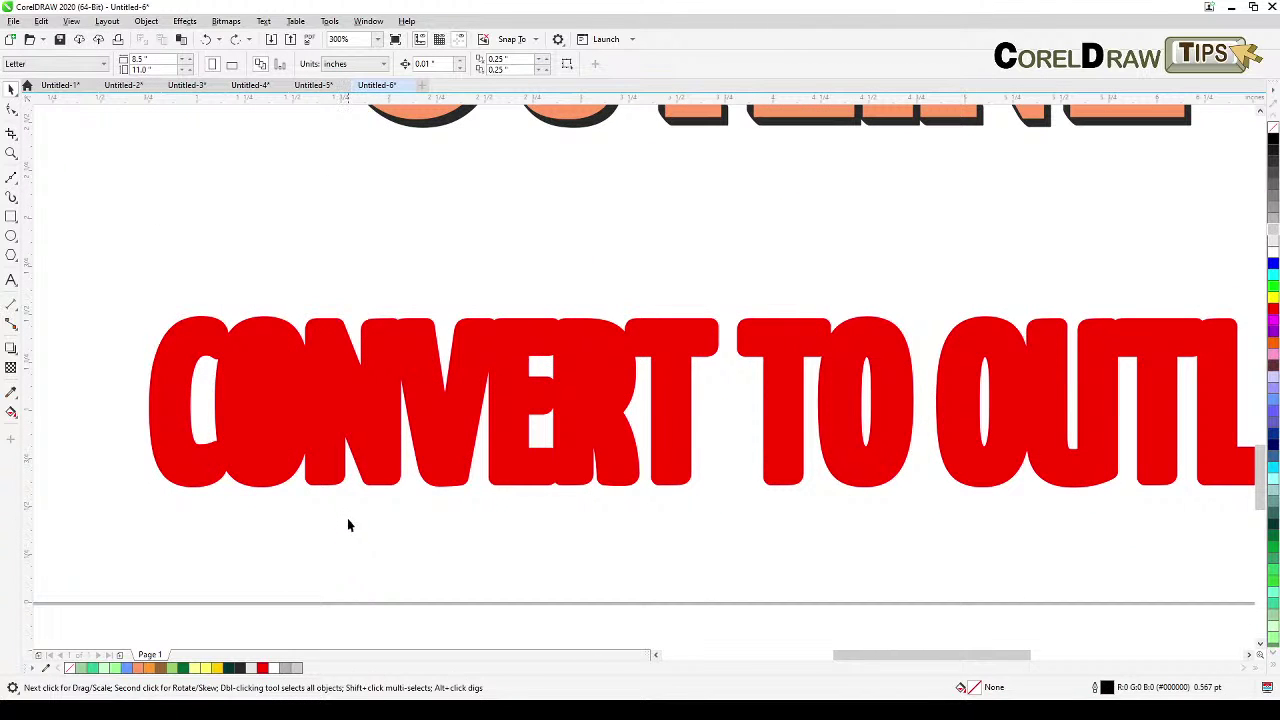
key("ctrl+z")
left_click(321, 545)
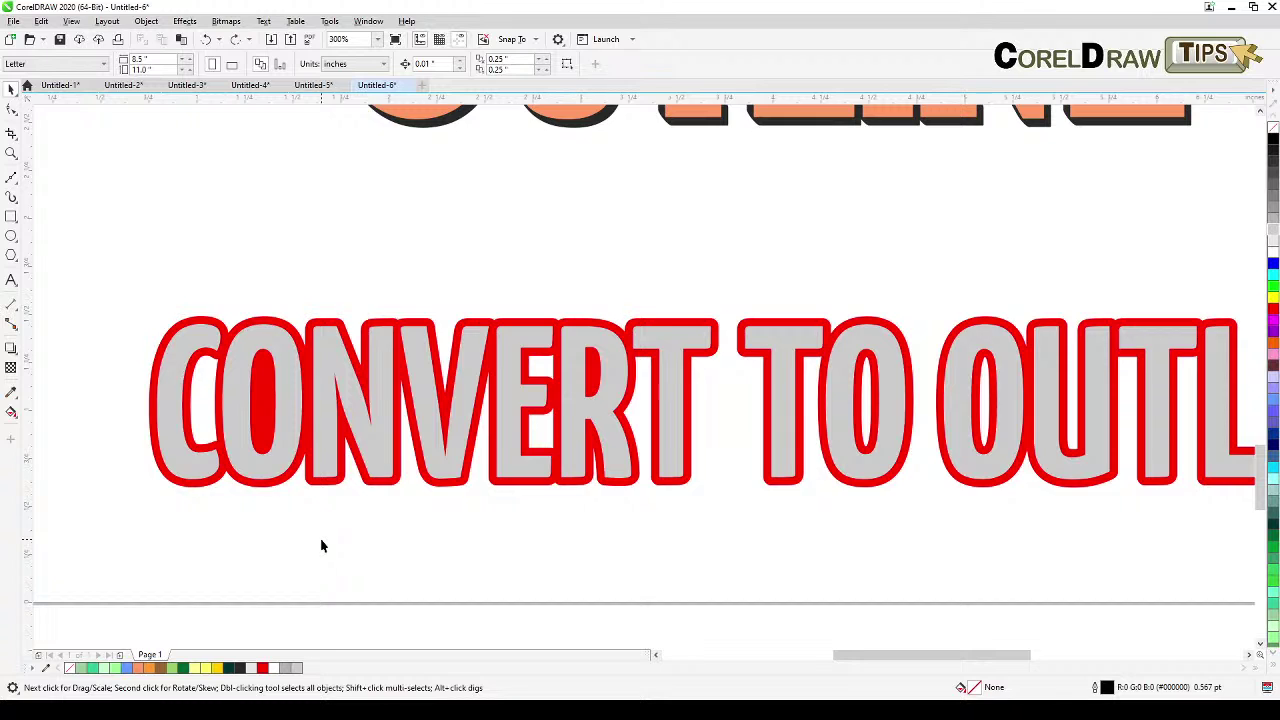
scroll(321, 545, "down", 1)
scroll(326, 530, "up", 1)
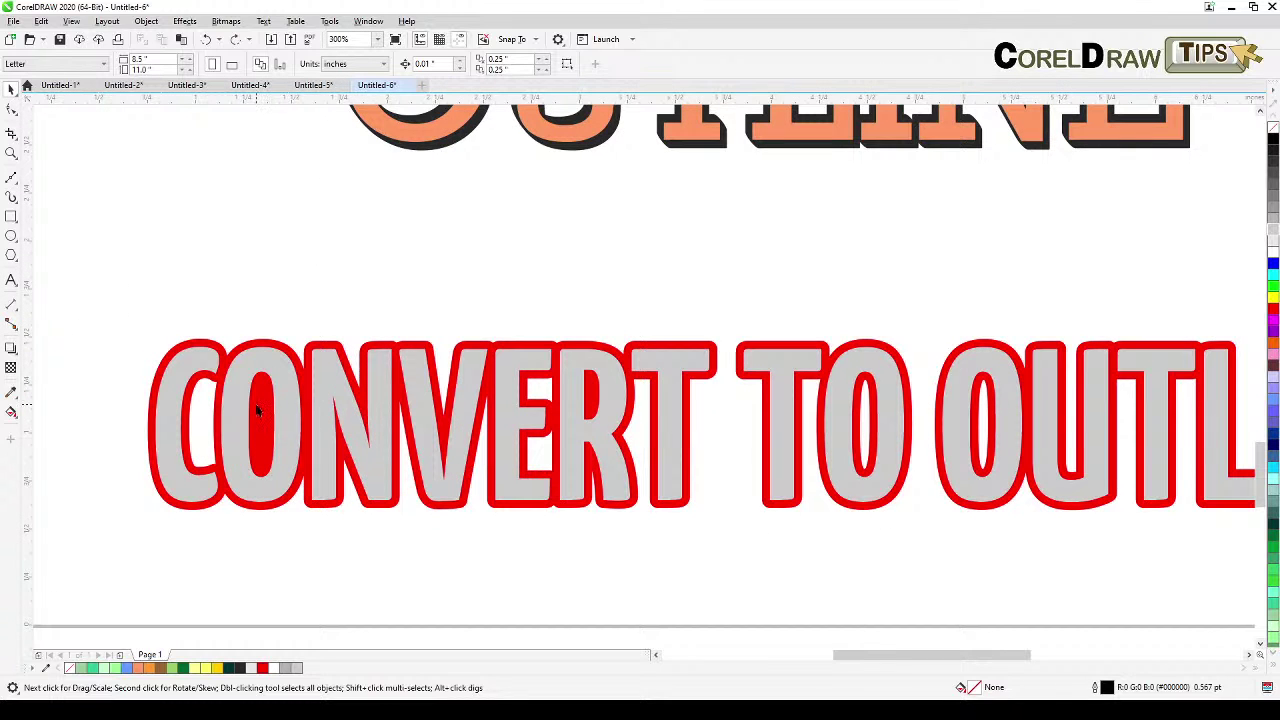
scroll(257, 334, "up", 2)
scroll(434, 176, "down", 1)
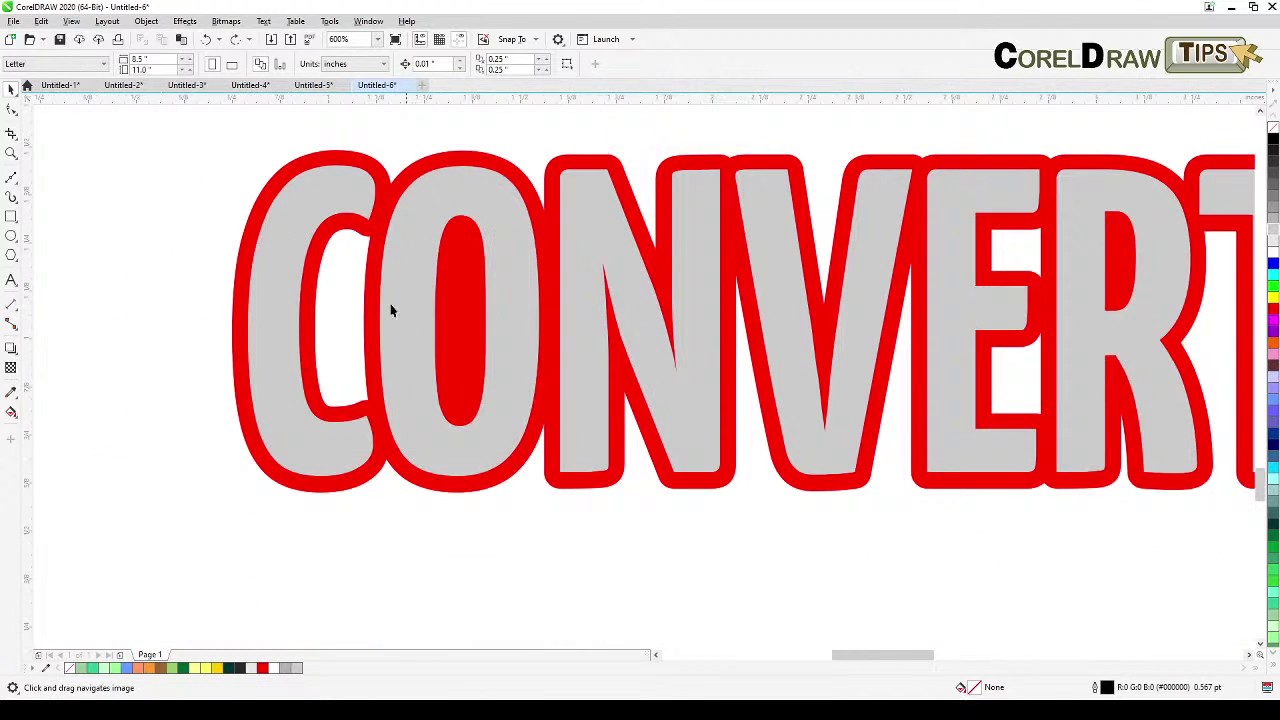
left_click(17, 412)
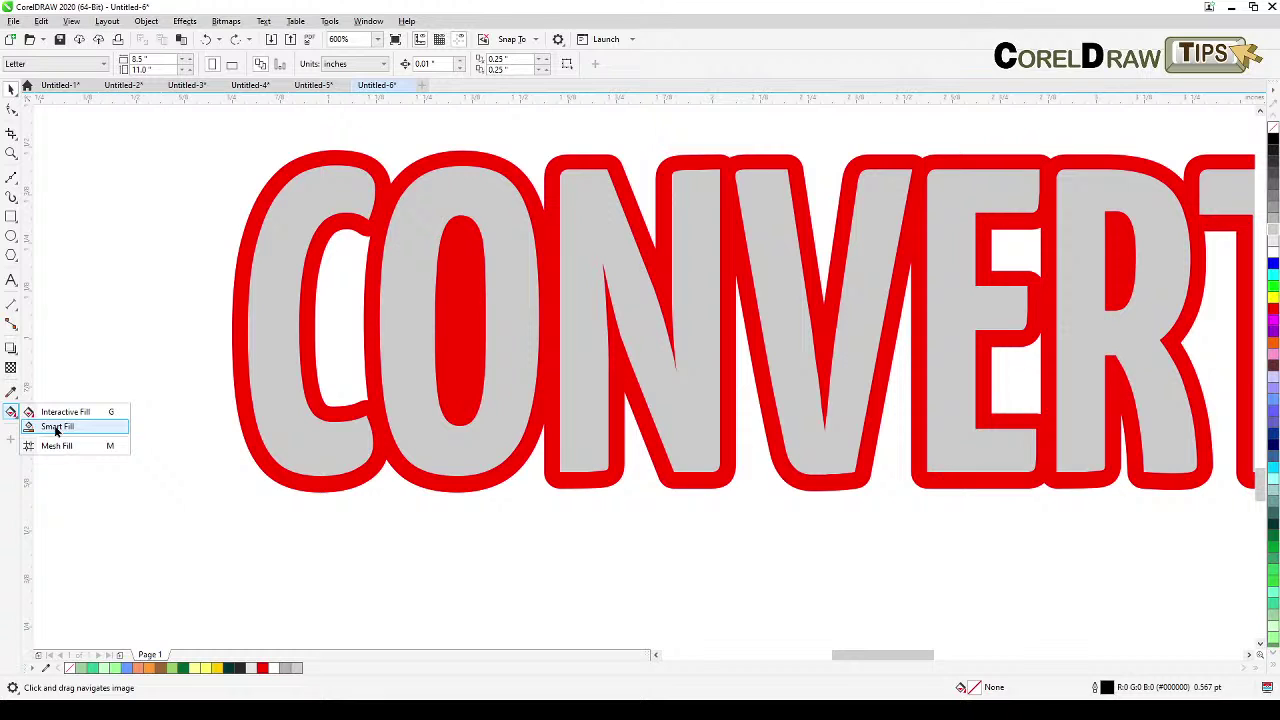
left_click(56, 428)
left_click(462, 317)
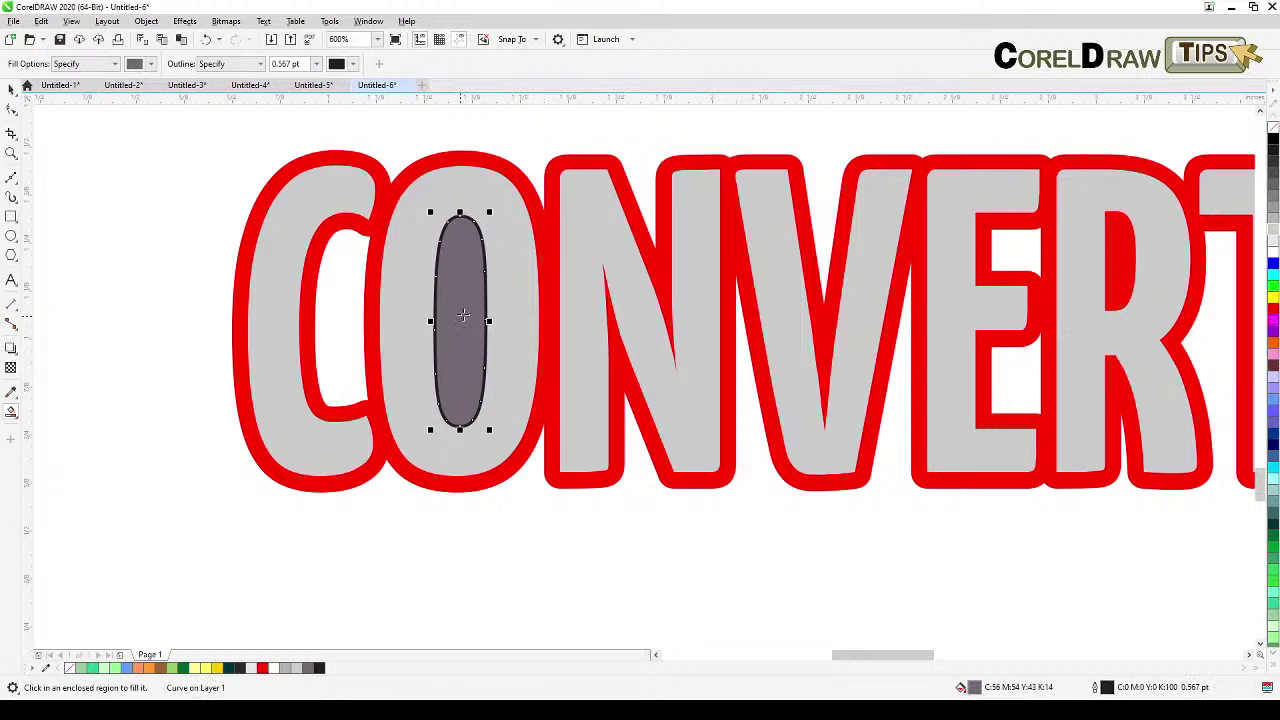
Step: Create a smaller copy of the filled oval inside the O, resized to about 0.064 by 0.394 inches
left_click(11, 89)
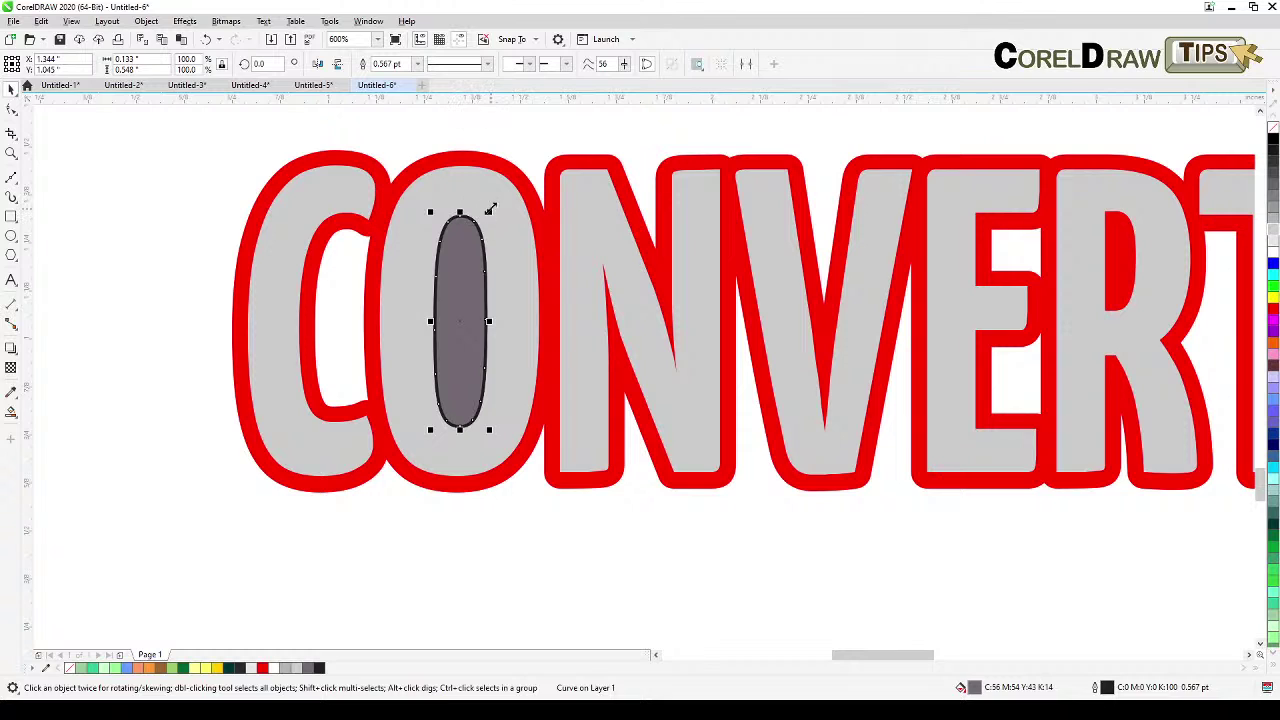
left_click_drag(489, 212, 484, 250)
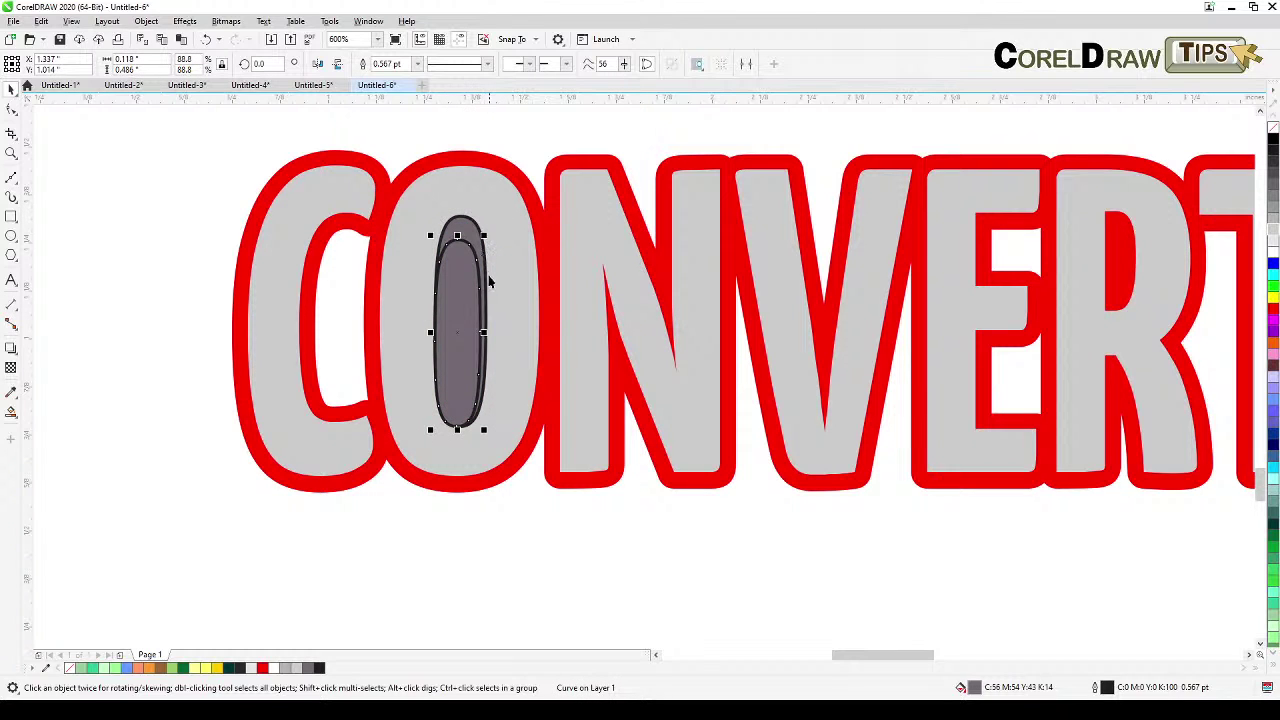
mouse_move(428, 333)
left_mouse_down()
mouse_move(449, 333)
mouse_move(438, 333)
left_mouse_up()
left_click_drag(463, 428, 486, 388)
left_click_drag(486, 316, 474, 316)
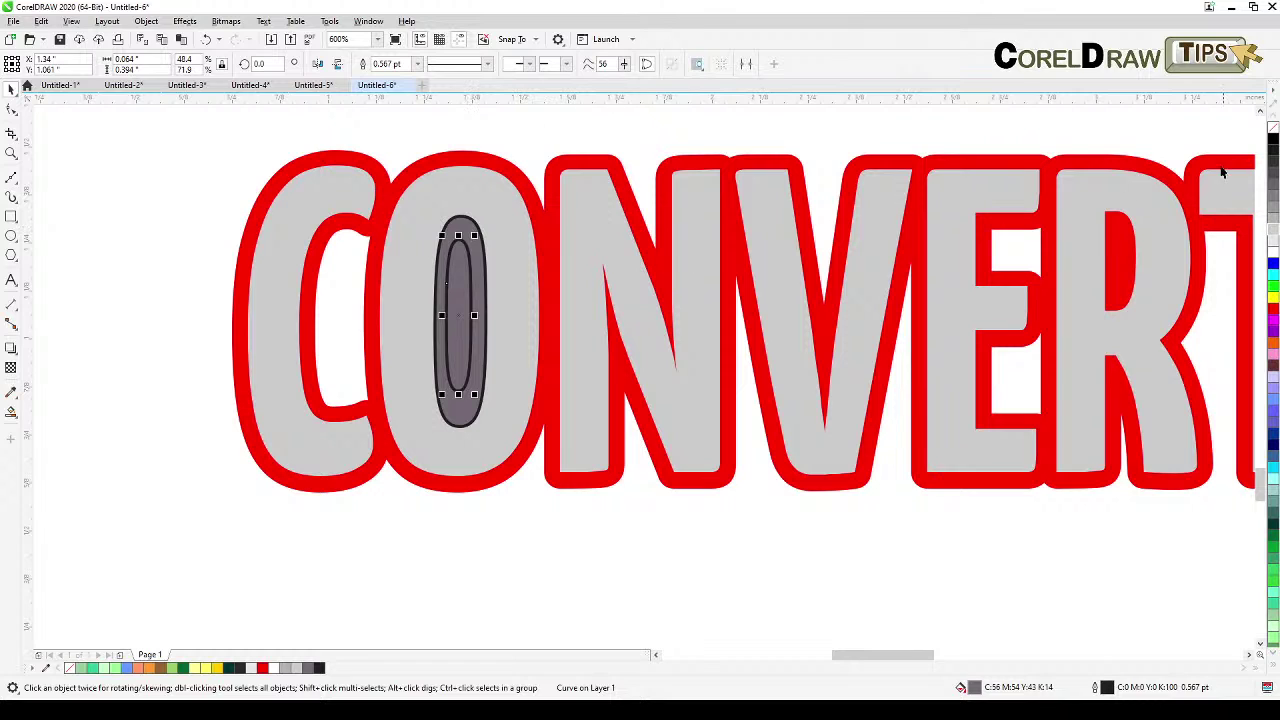
Step: Fill the inner oval white and the outer oval red, removing the outline from both
left_click(1273, 235)
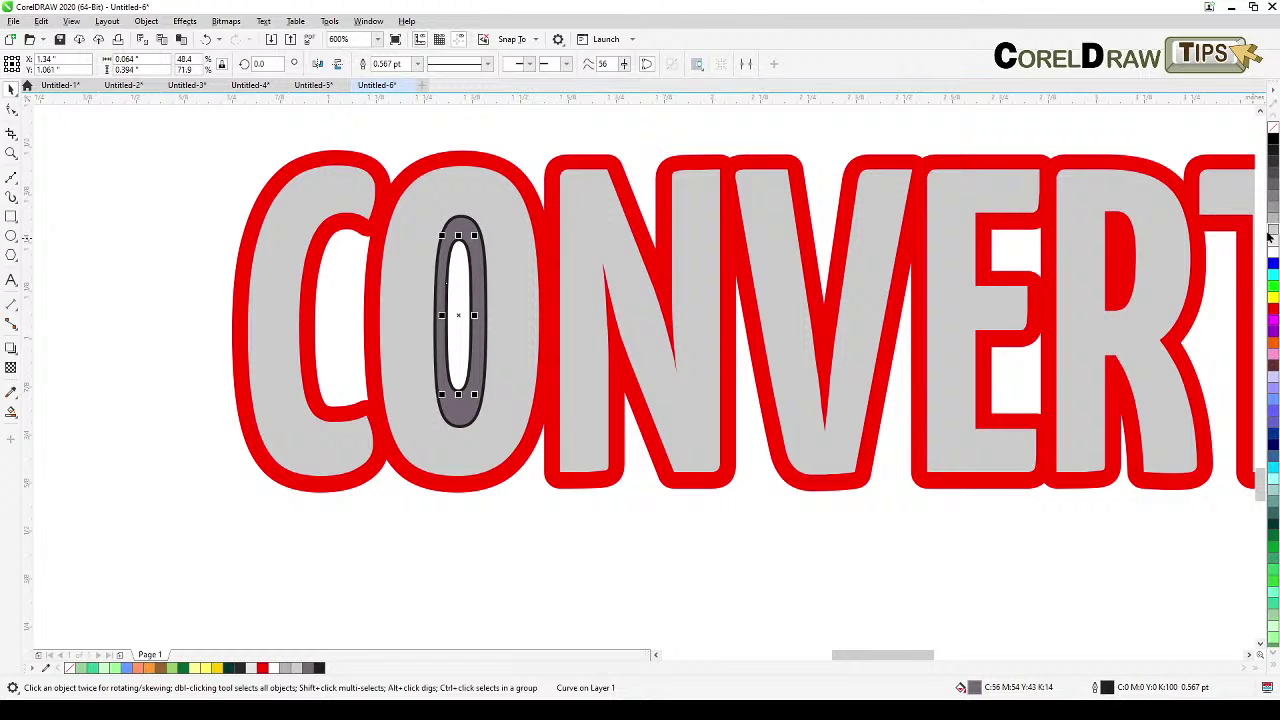
right_click(1271, 127)
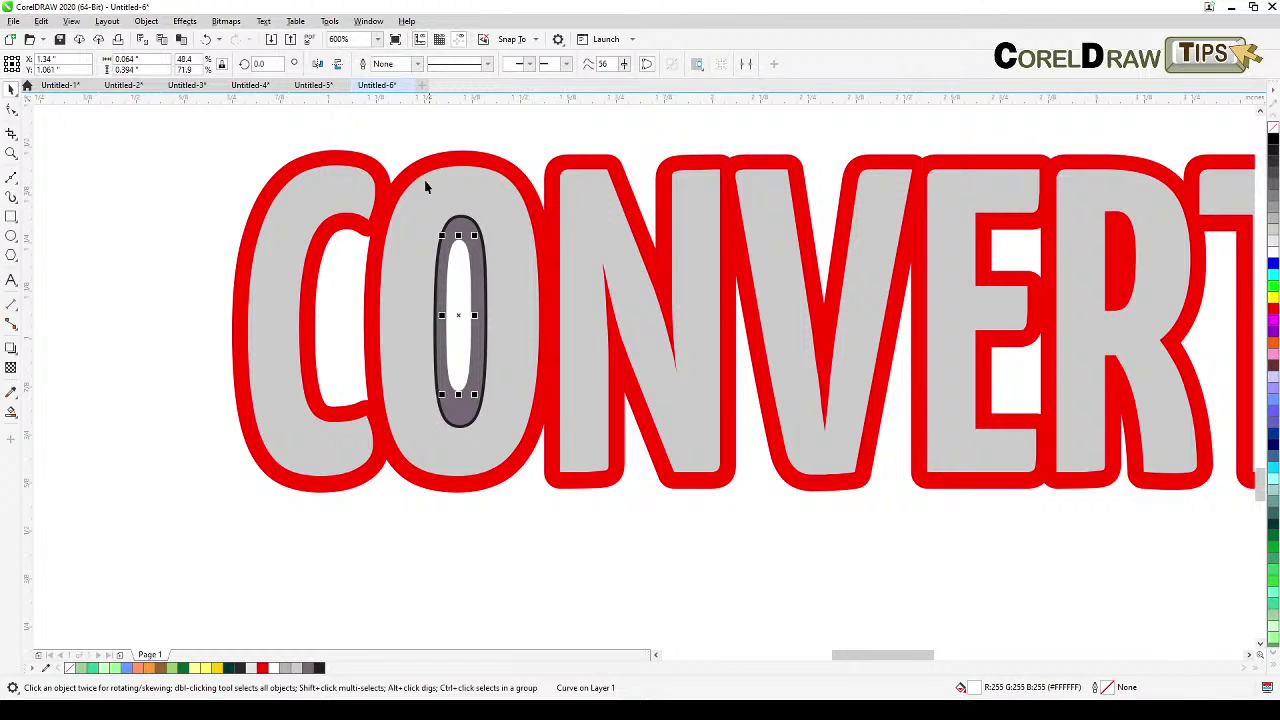
left_click(471, 224)
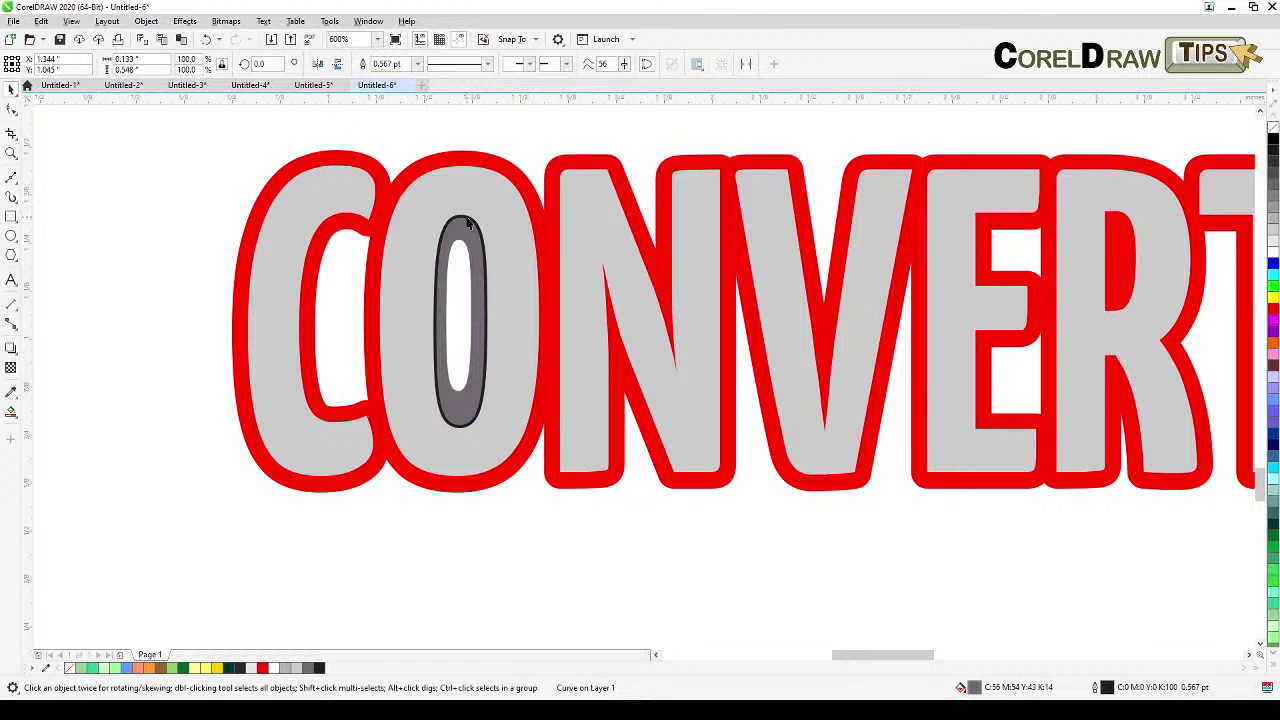
right_click(1273, 128)
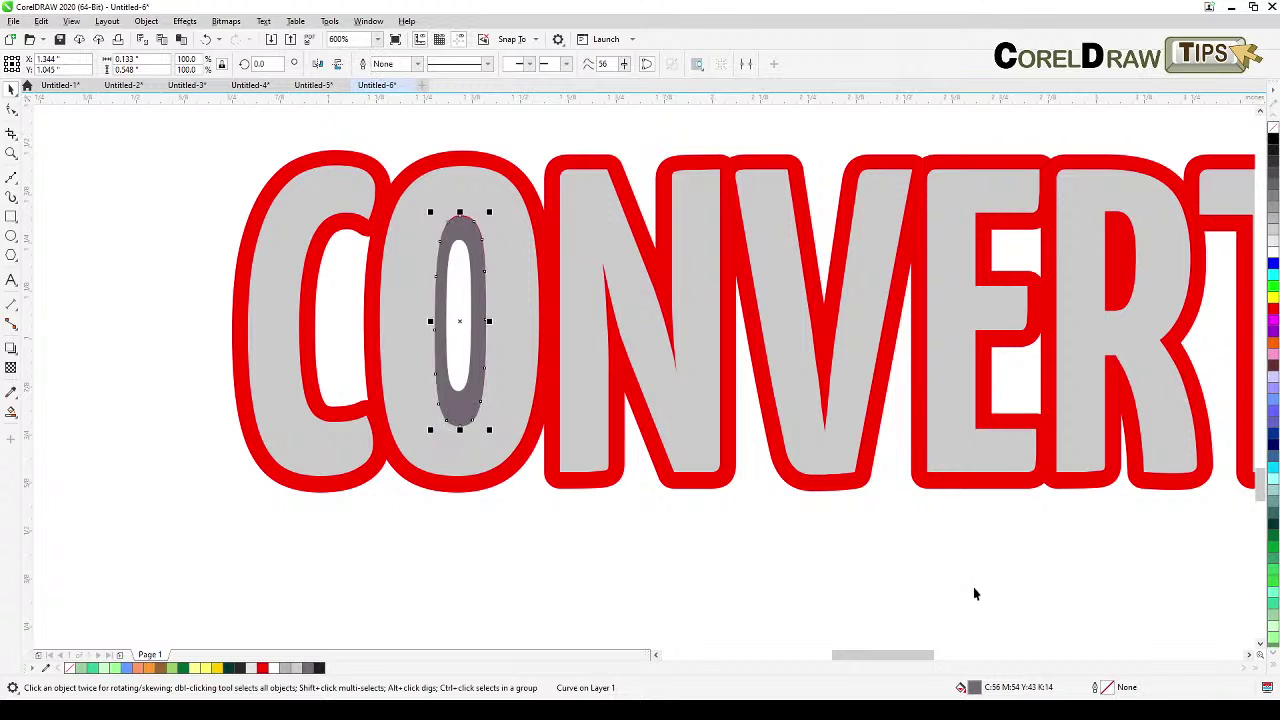
left_click(271, 668)
left_click(328, 600)
scroll(327, 598, "down", 2)
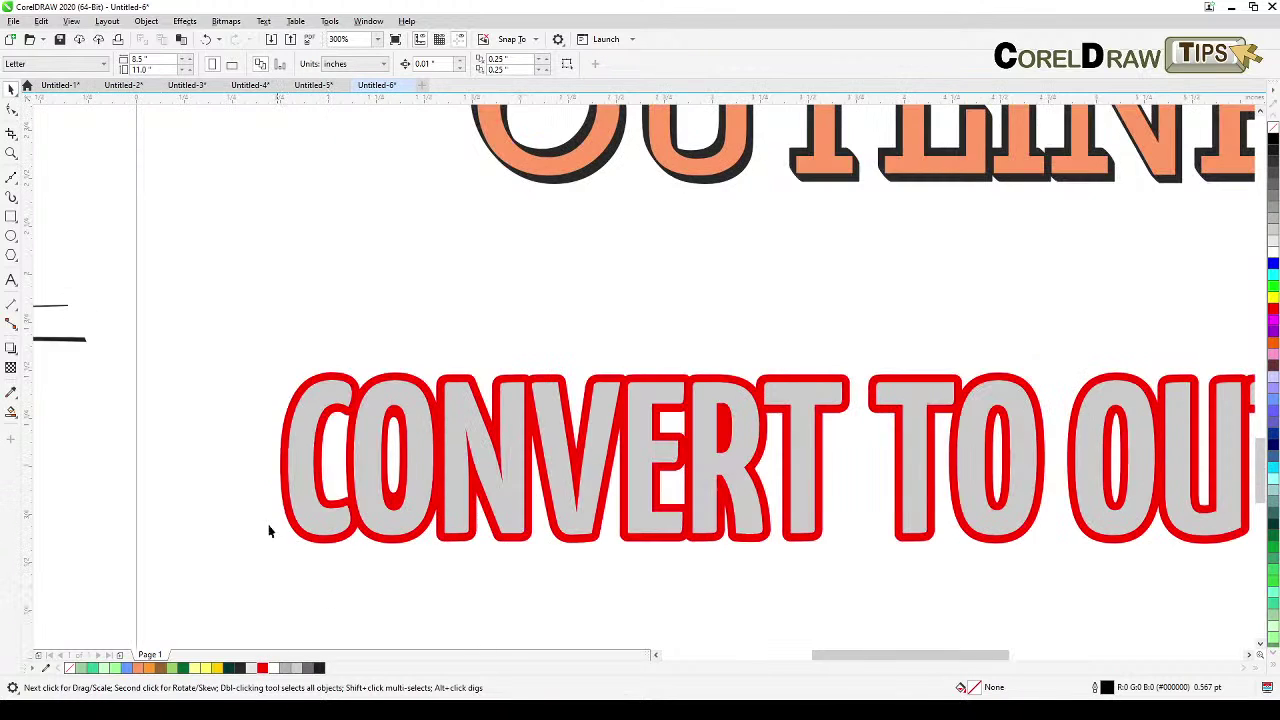
Step: Examine the sample arrow lines beside the page, selecting the single-headed one
left_click_drag(268, 530, 823, 451)
scroll(823, 451, "down", 2)
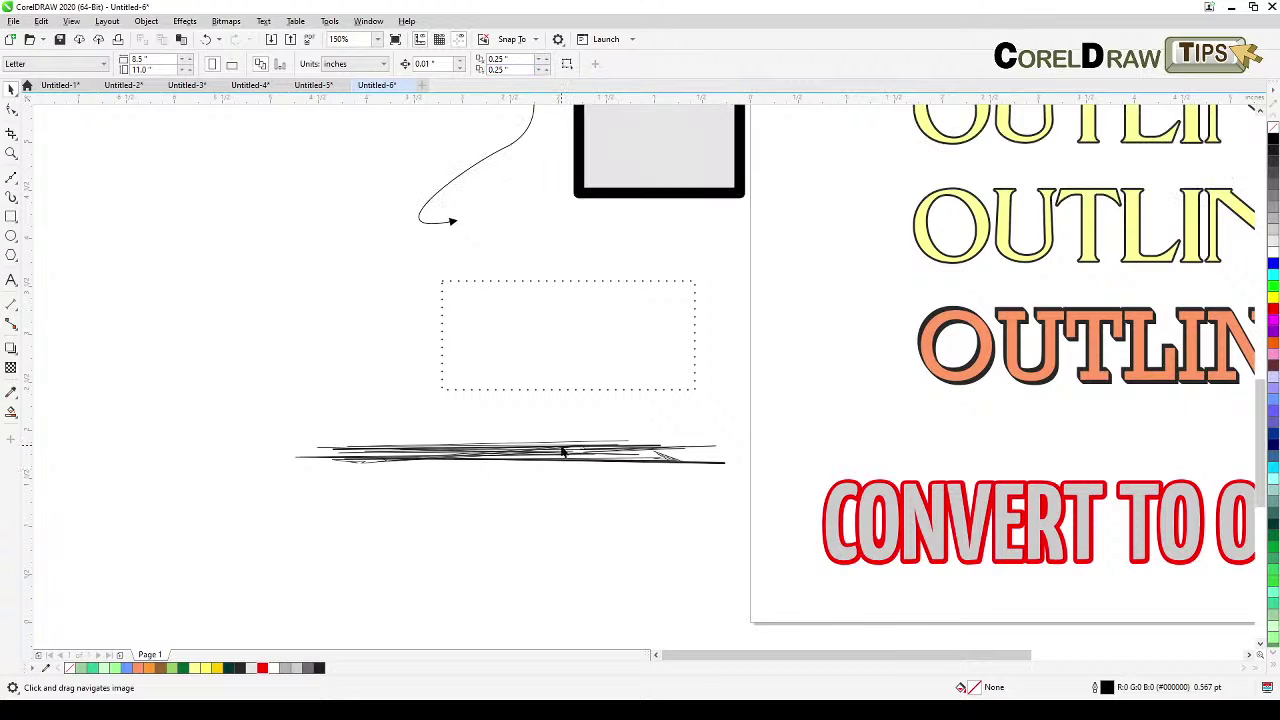
scroll(546, 323, "up", 5)
scroll(503, 297, "down", 1)
scroll(503, 297, "up", 1)
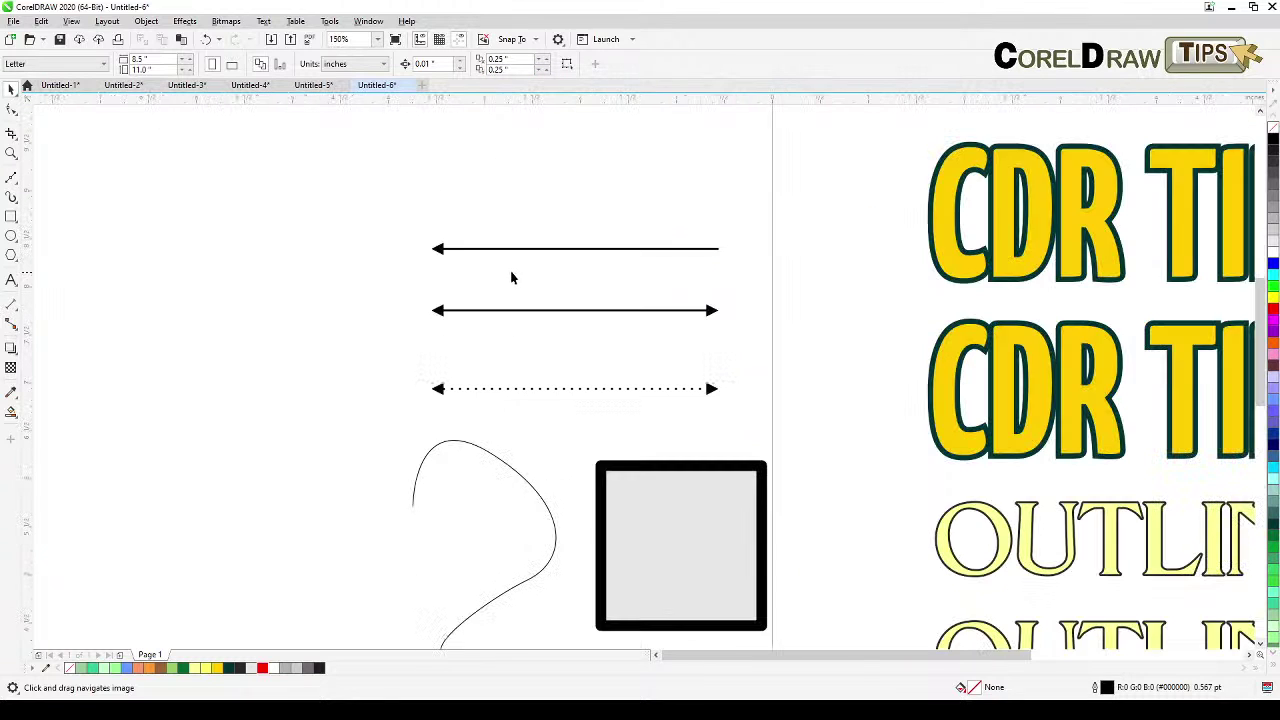
scroll(511, 278, "up", 2)
left_click_drag(514, 274, 489, 320)
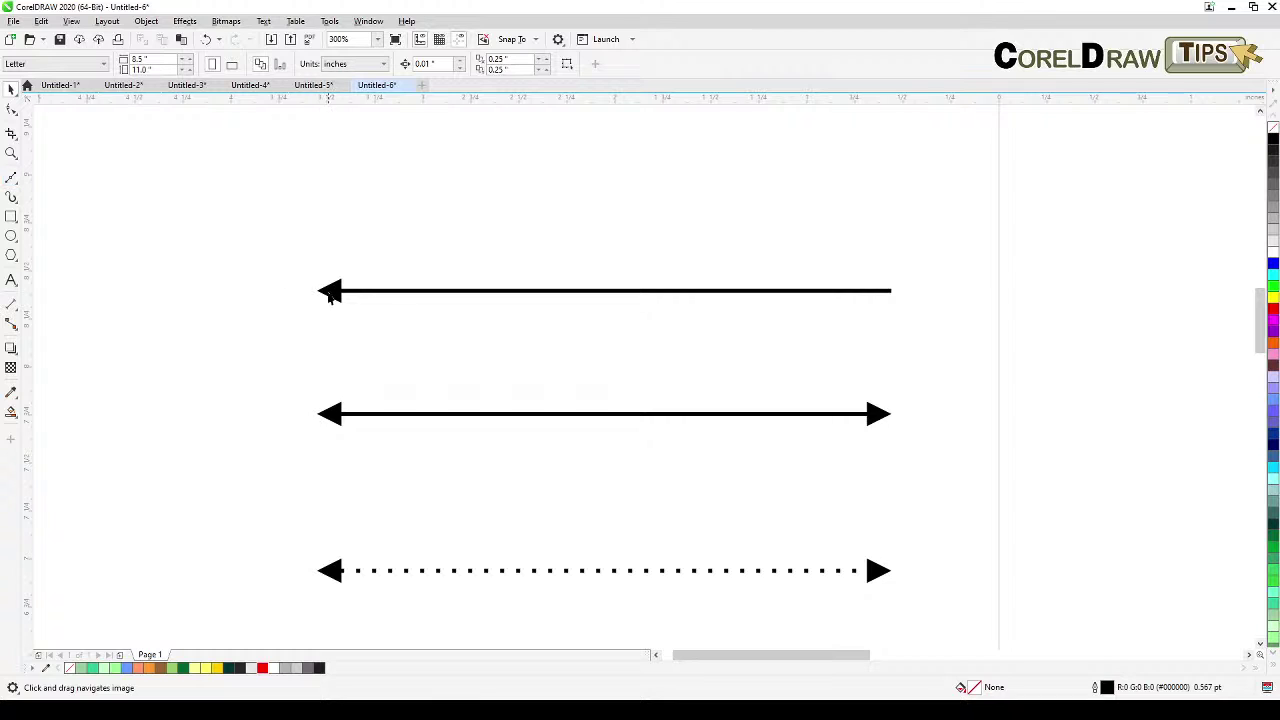
key("space")
left_click(424, 291)
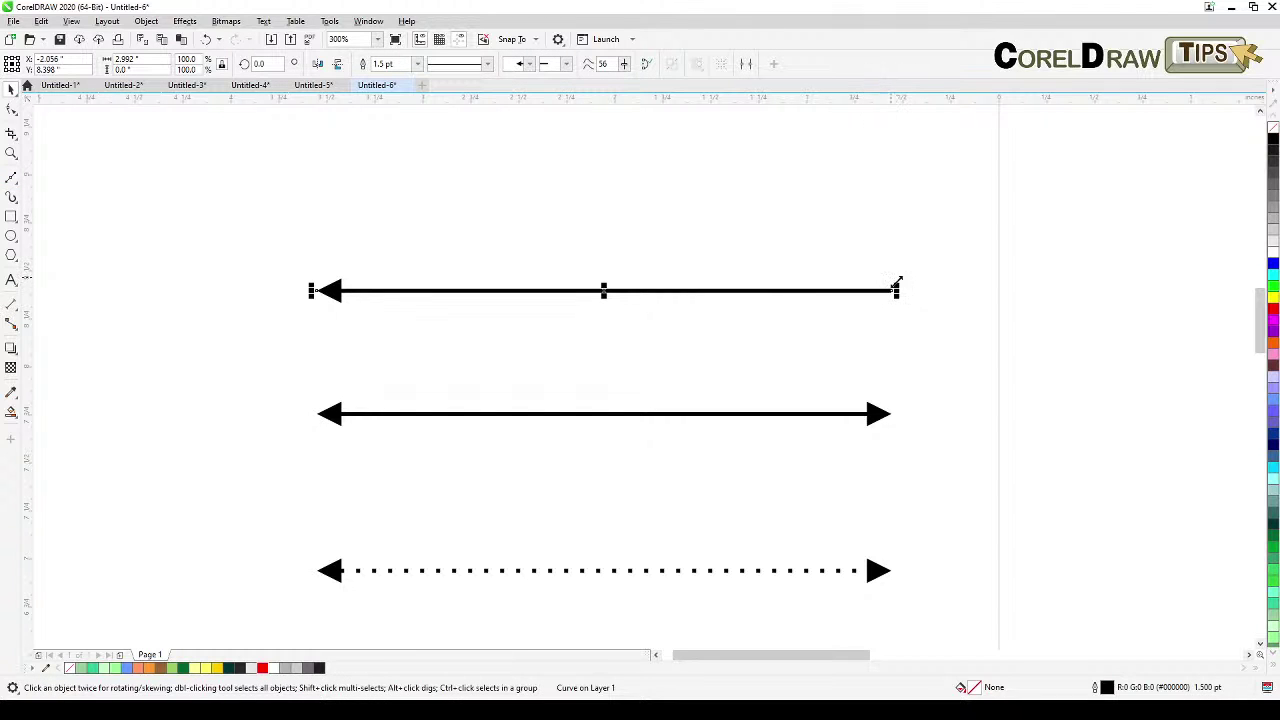
left_click(851, 338)
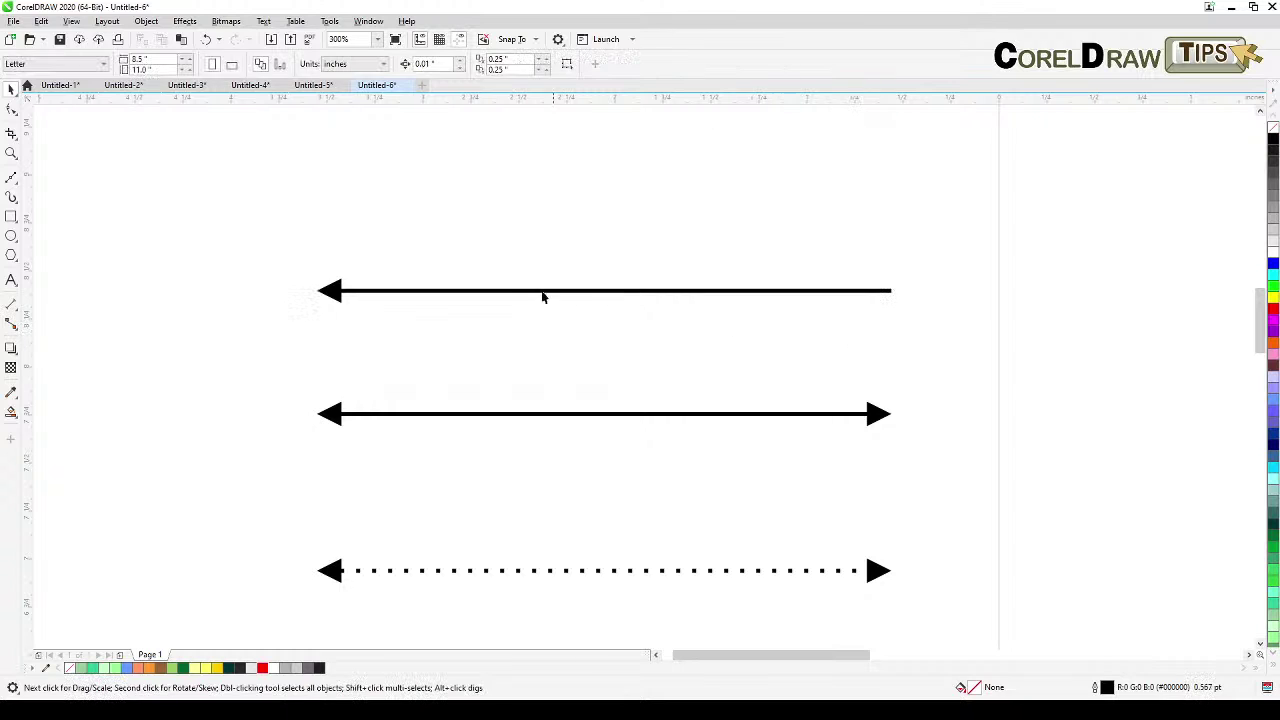
Step: View the start arrowhead choices for the single-headed arrow line
left_click(500, 293)
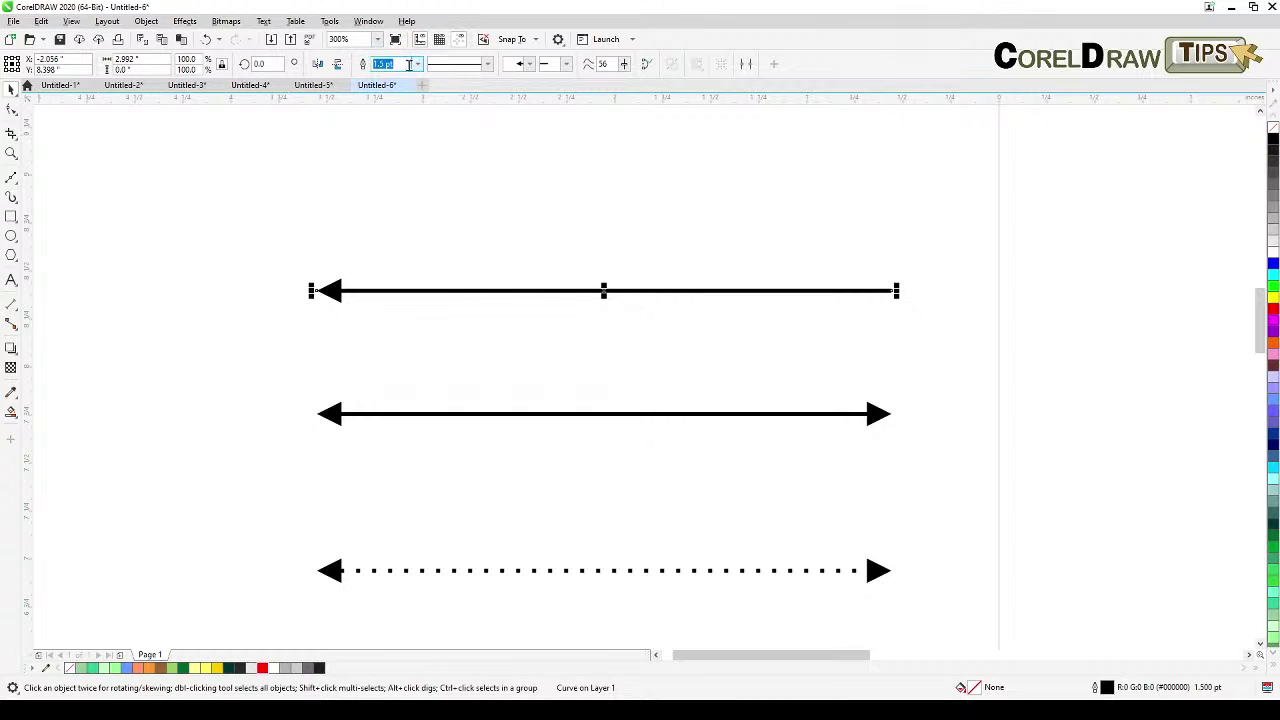
left_click(528, 64)
left_click(525, 94)
left_click(474, 181)
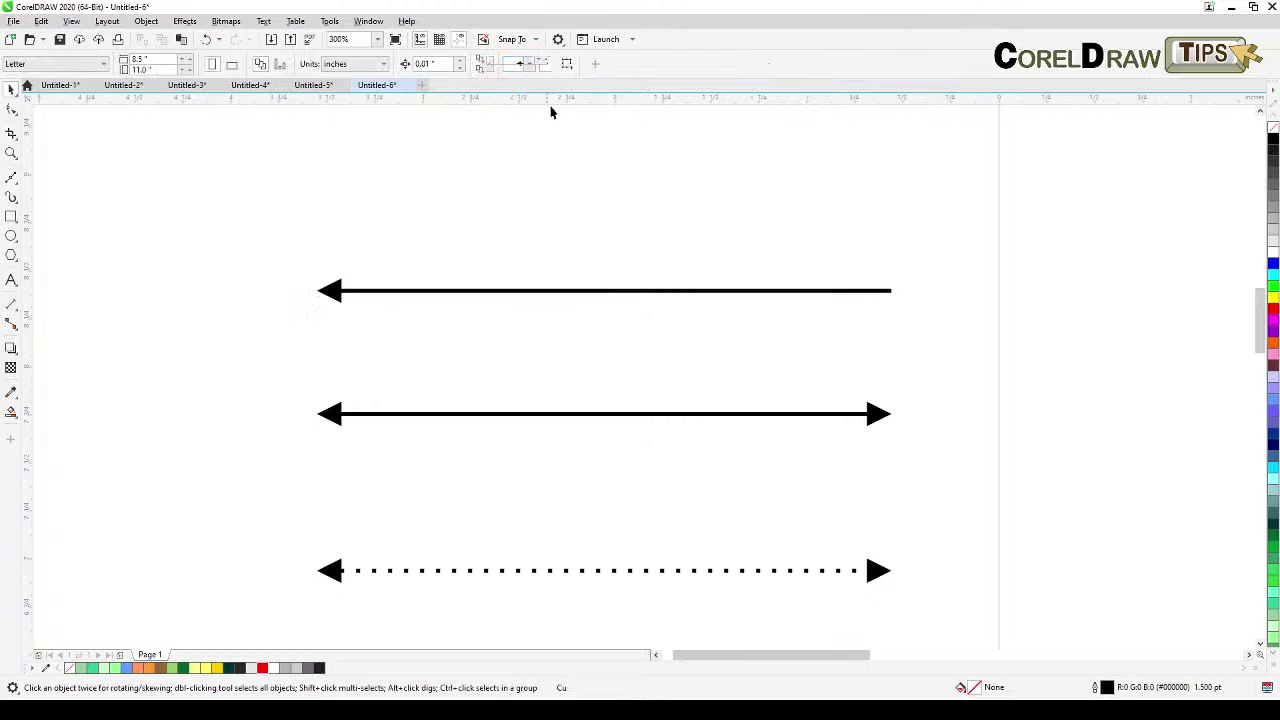
Step: Add a hollow square end arrowhead to the single-headed arrow line
left_click(461, 292)
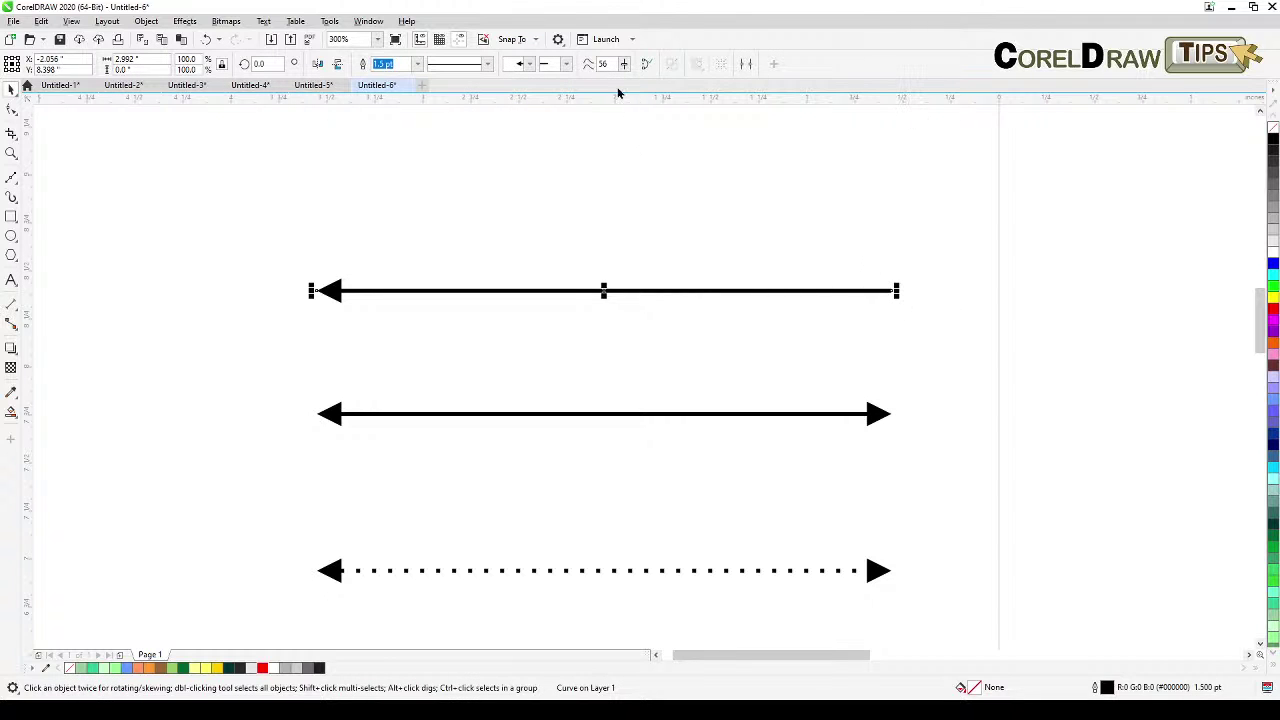
left_click(564, 66)
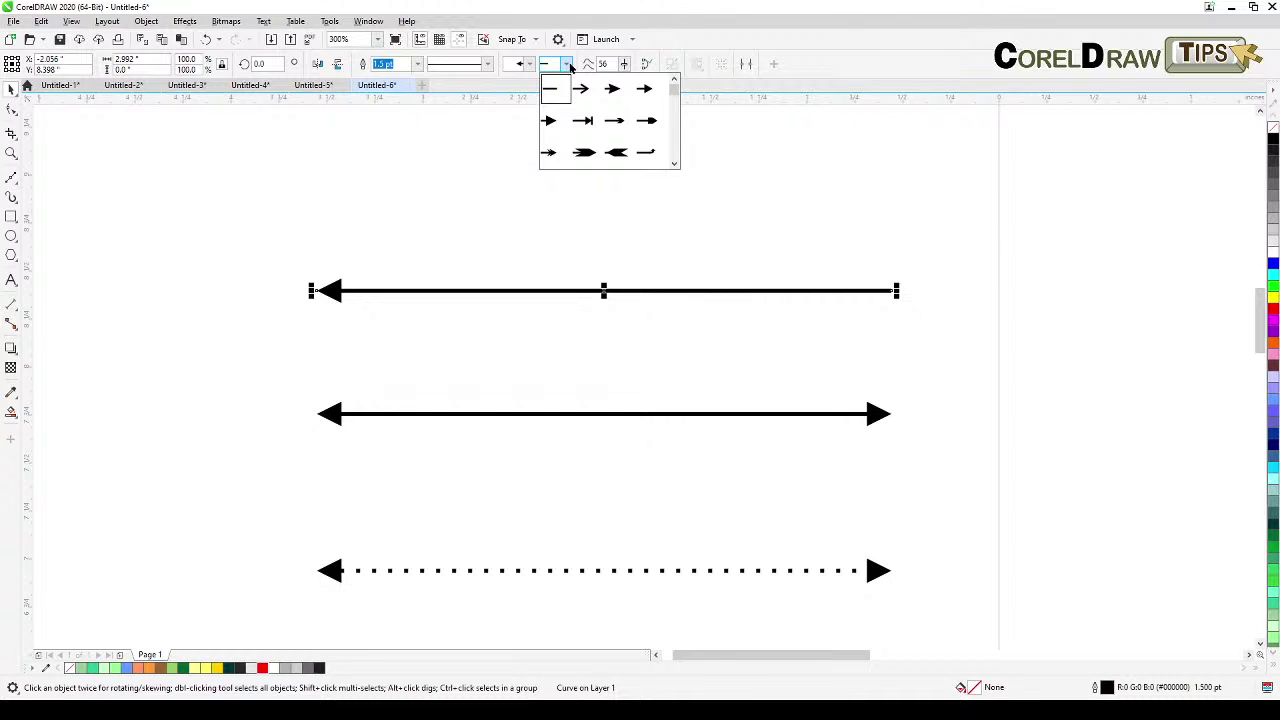
left_click_drag(674, 89, 678, 121)
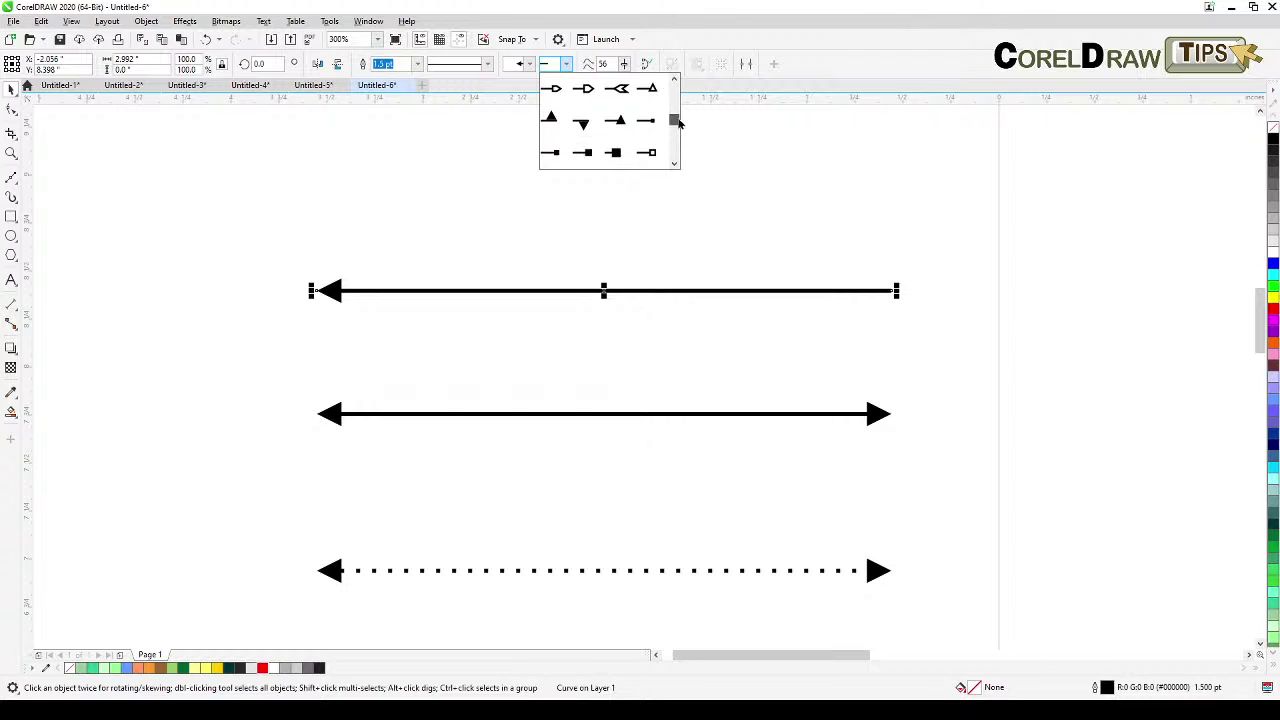
left_click(652, 155)
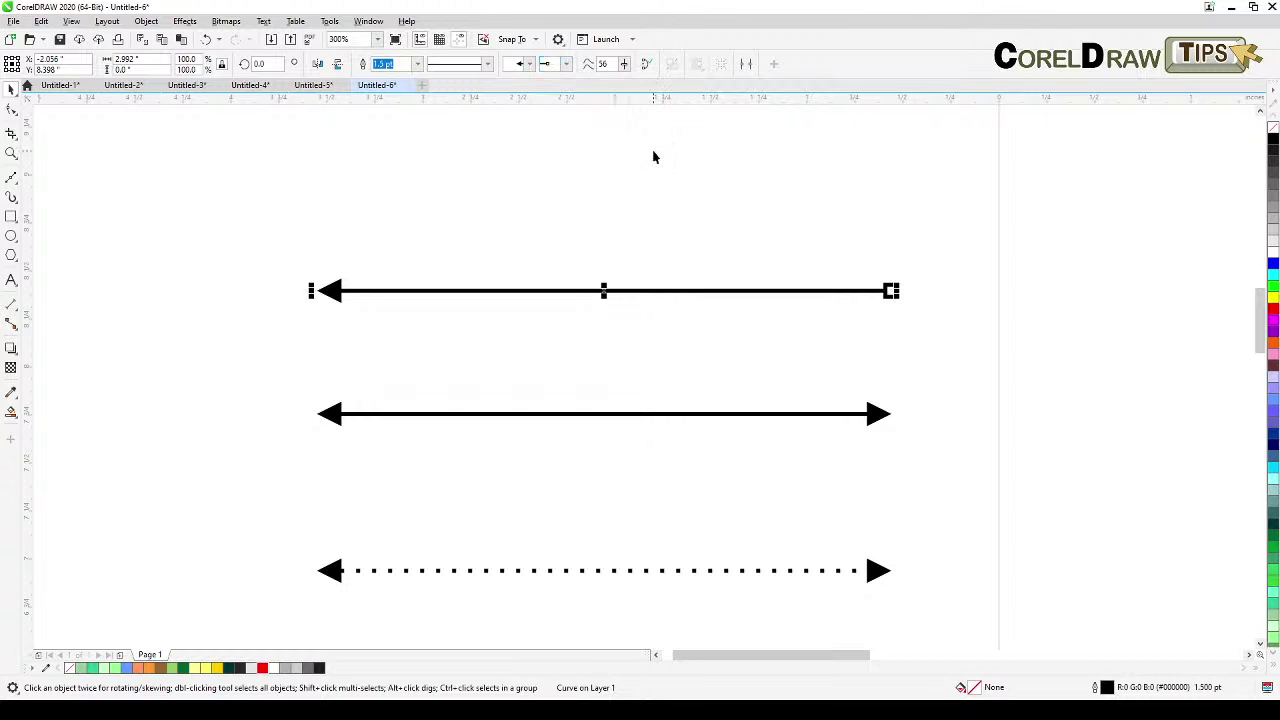
left_click(769, 225)
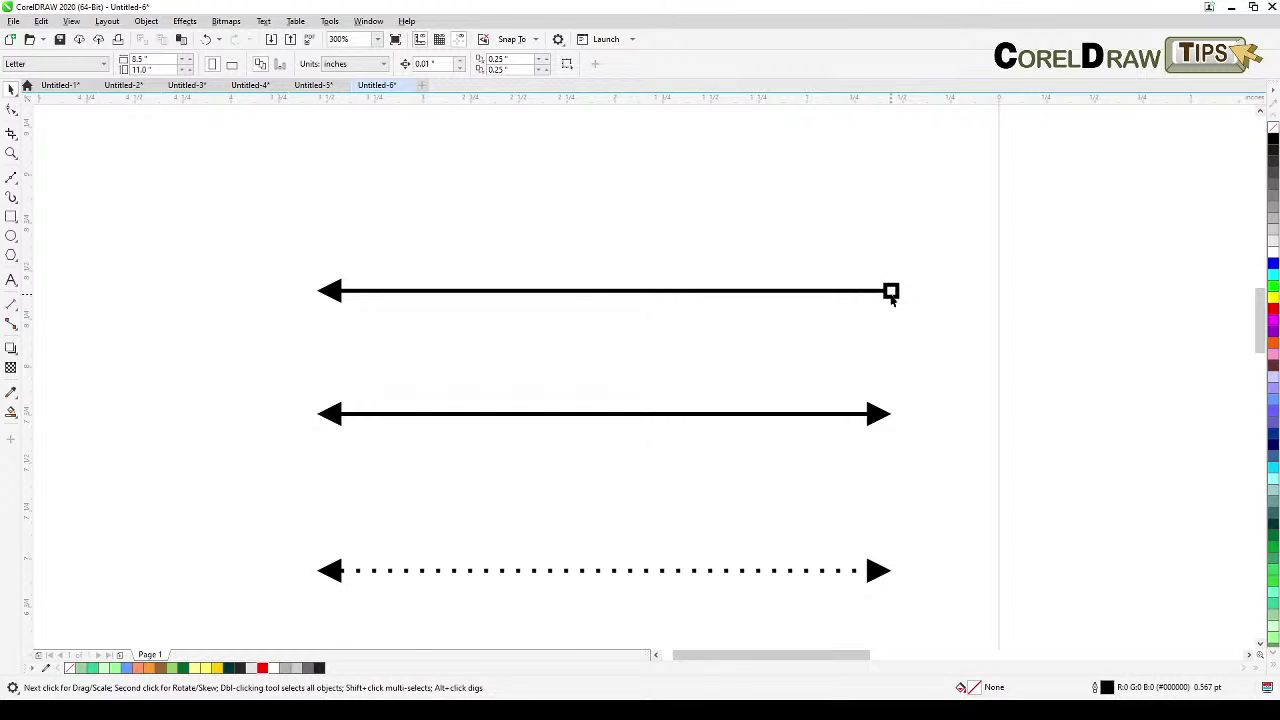
Step: Set the outline width of the line with the hollow square end to 3.0 pt
left_click(878, 292)
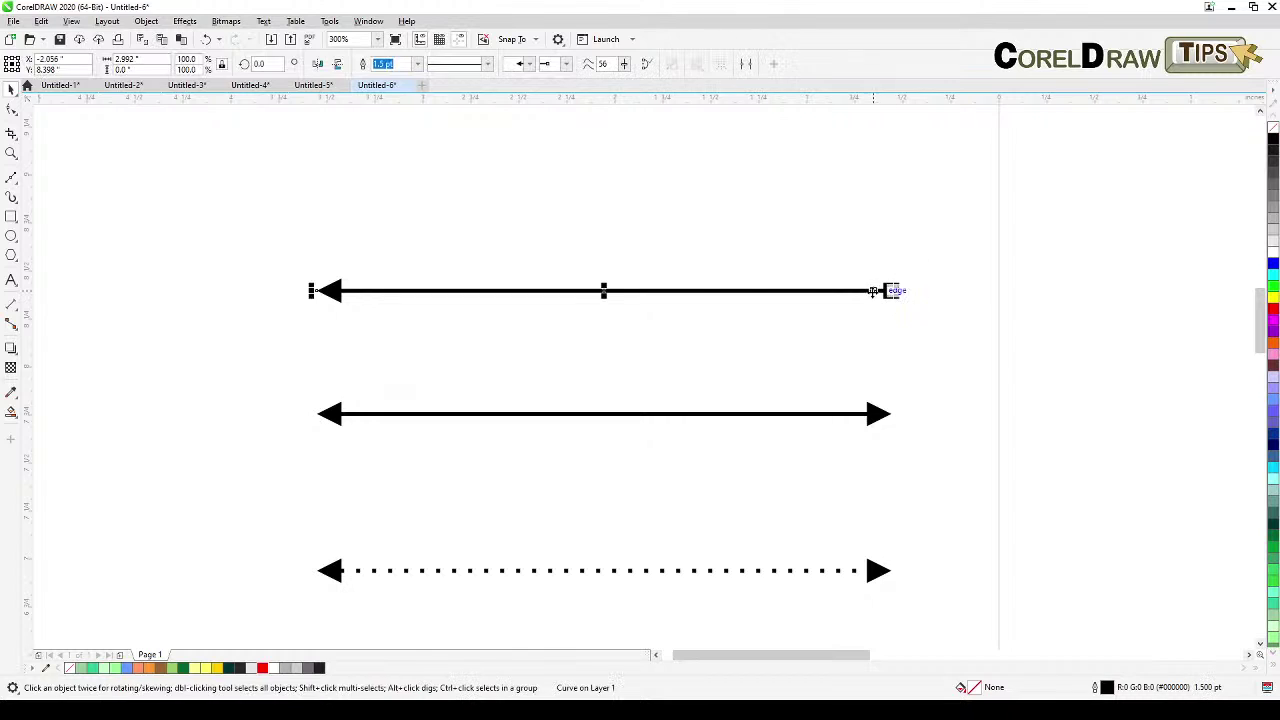
left_click(410, 66)
left_click(418, 64)
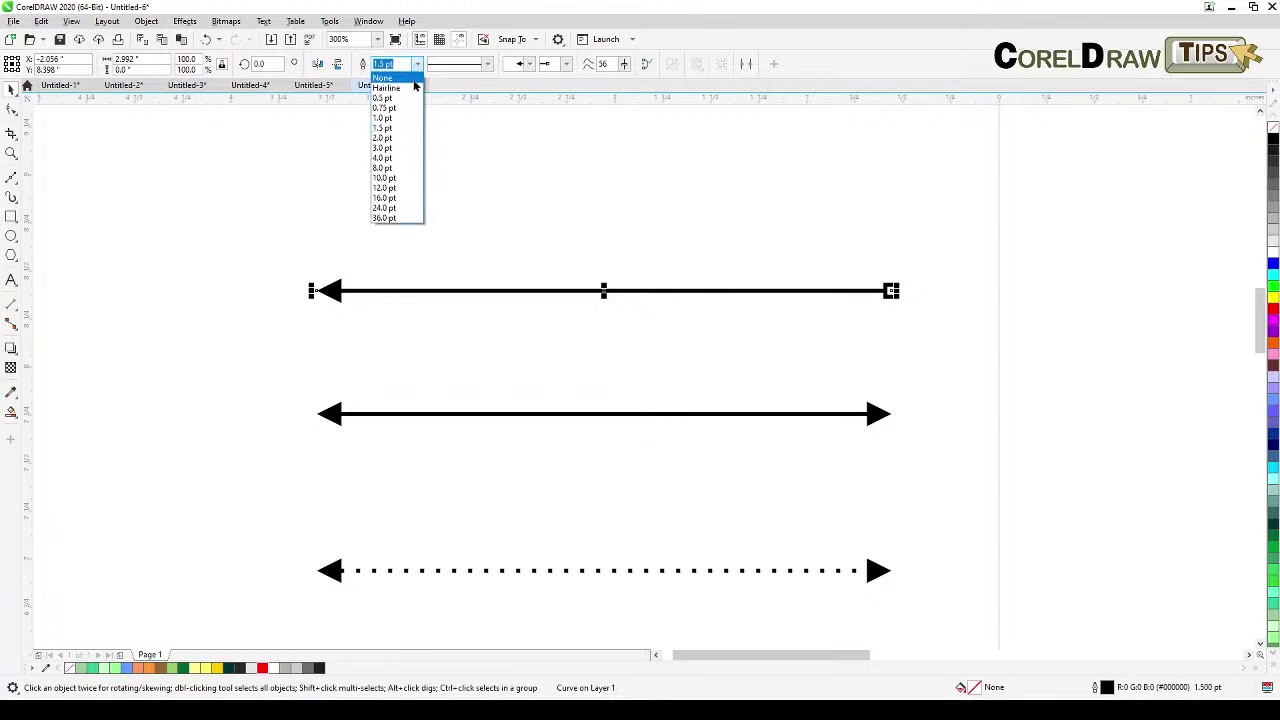
left_click(390, 147)
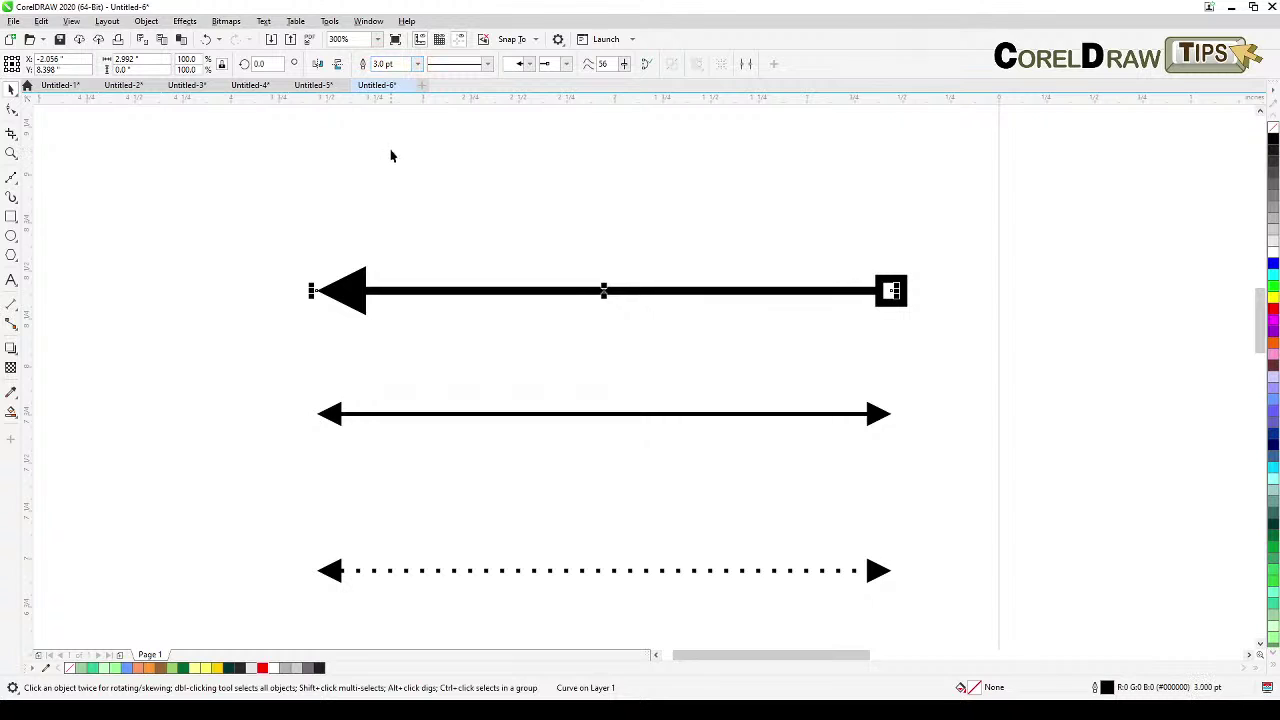
left_click(429, 236)
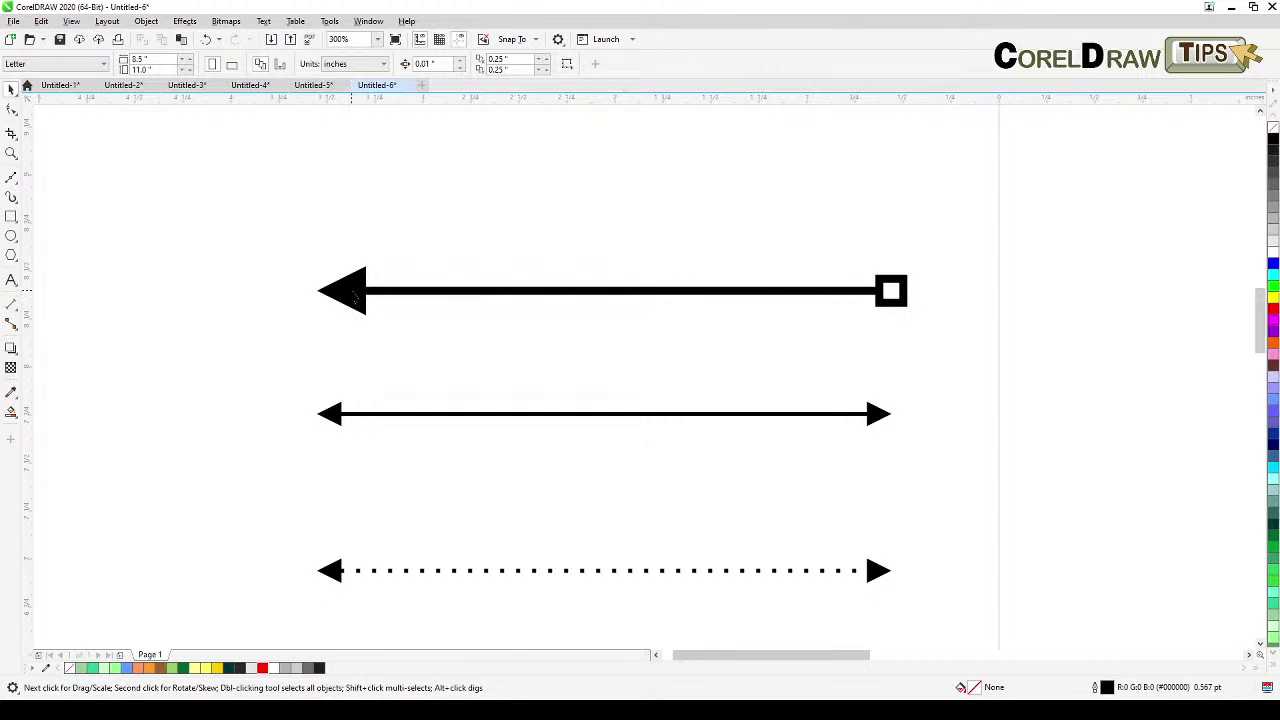
left_click(353, 297)
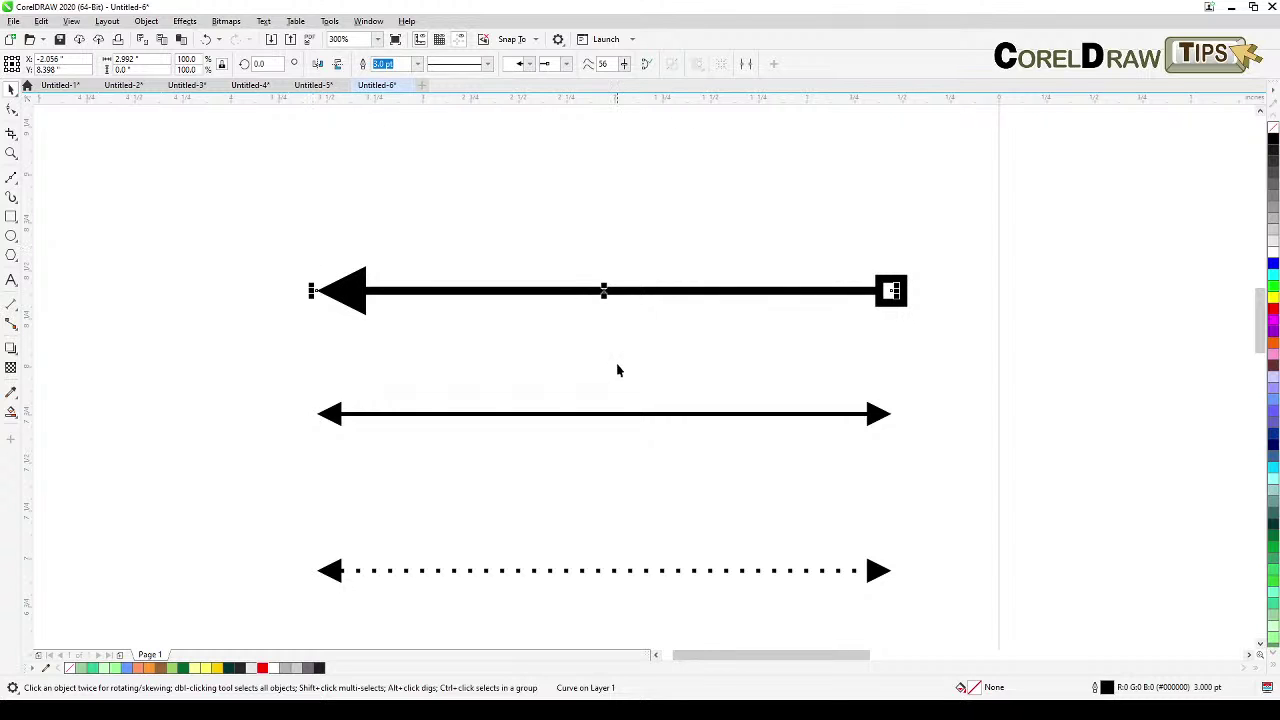
left_click(629, 431)
Step: Apply the next dotted line style to the dotted double-headed arrow
scroll(634, 437, "down", 2)
scroll(634, 430, "up", 4)
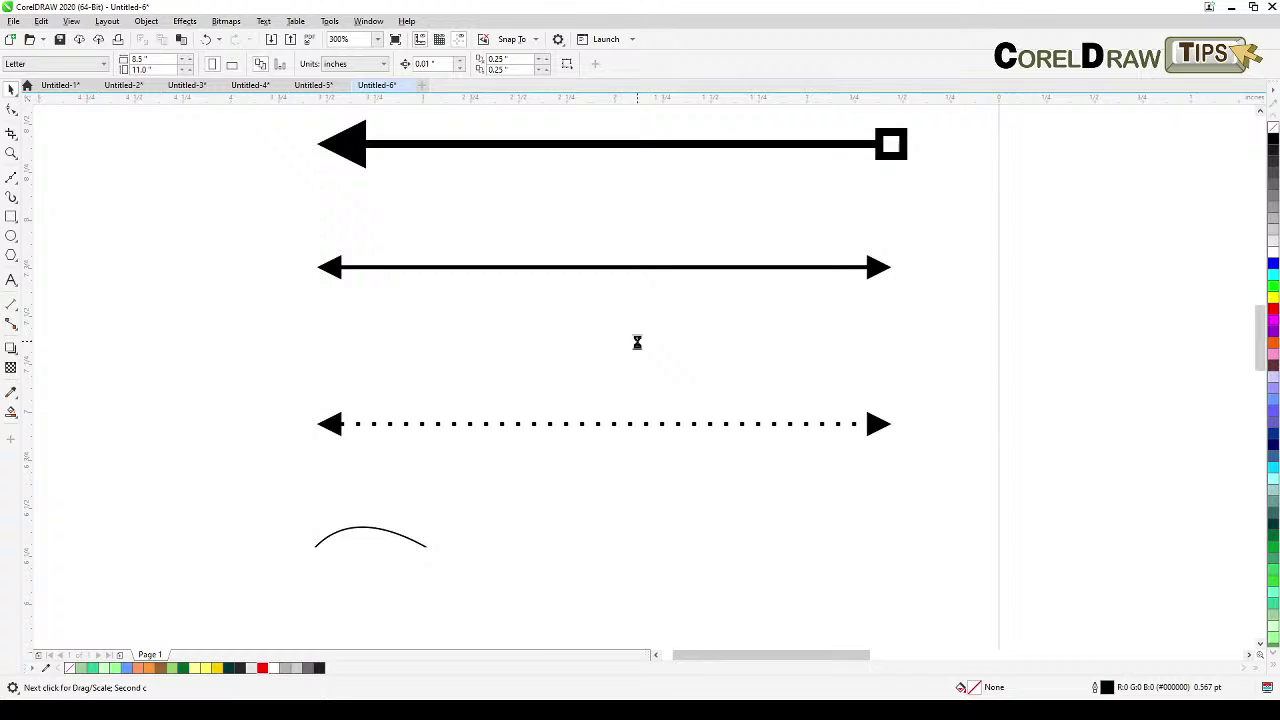
scroll(635, 430, "down", 1)
left_click(629, 437)
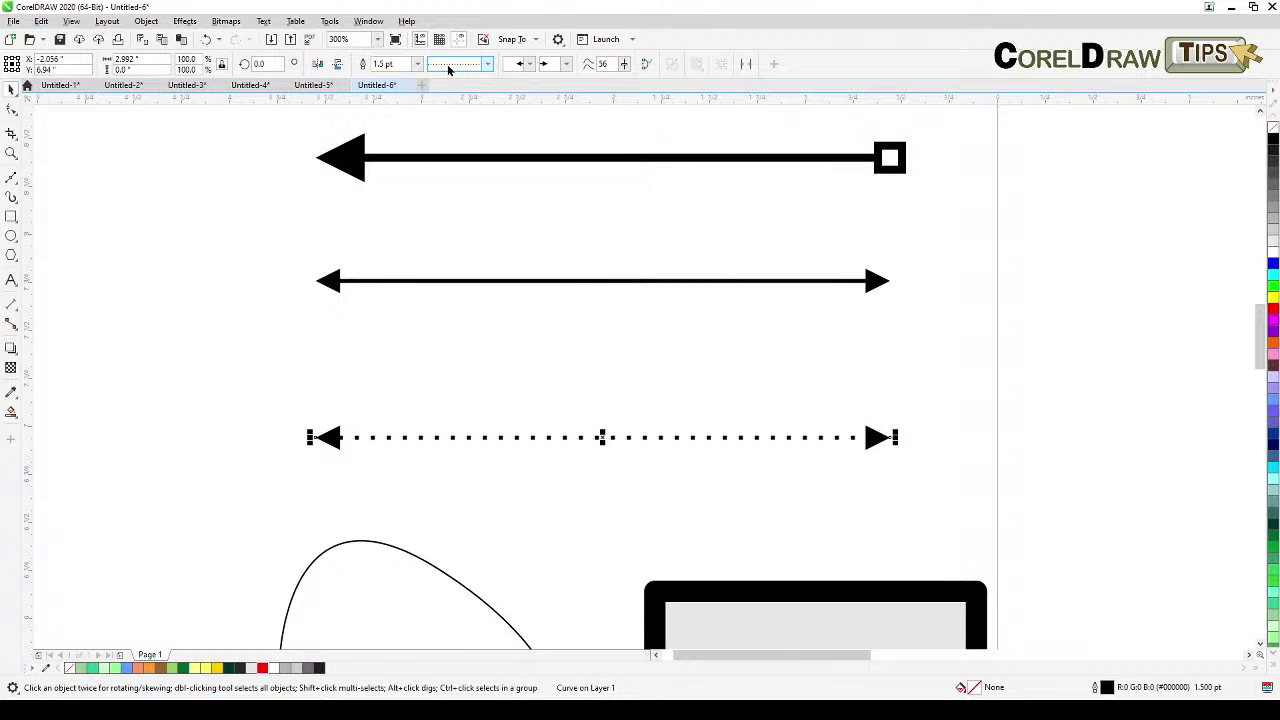
left_click(487, 64)
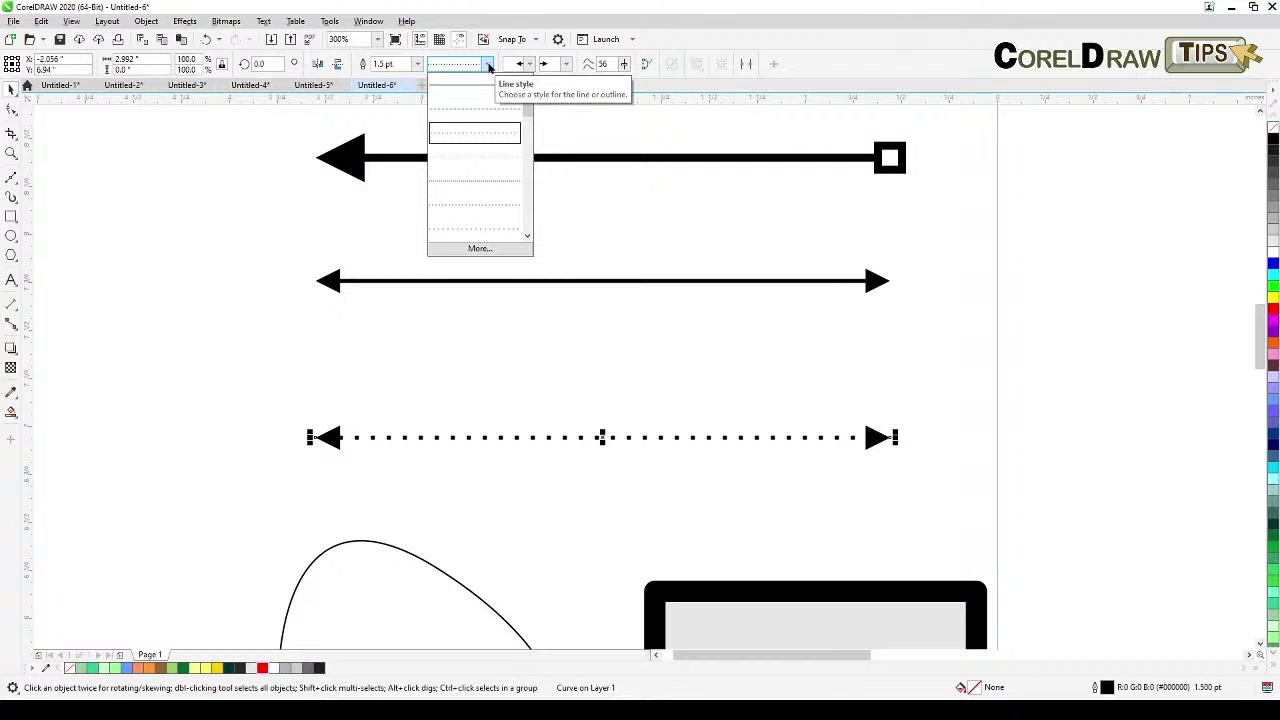
left_click(497, 157)
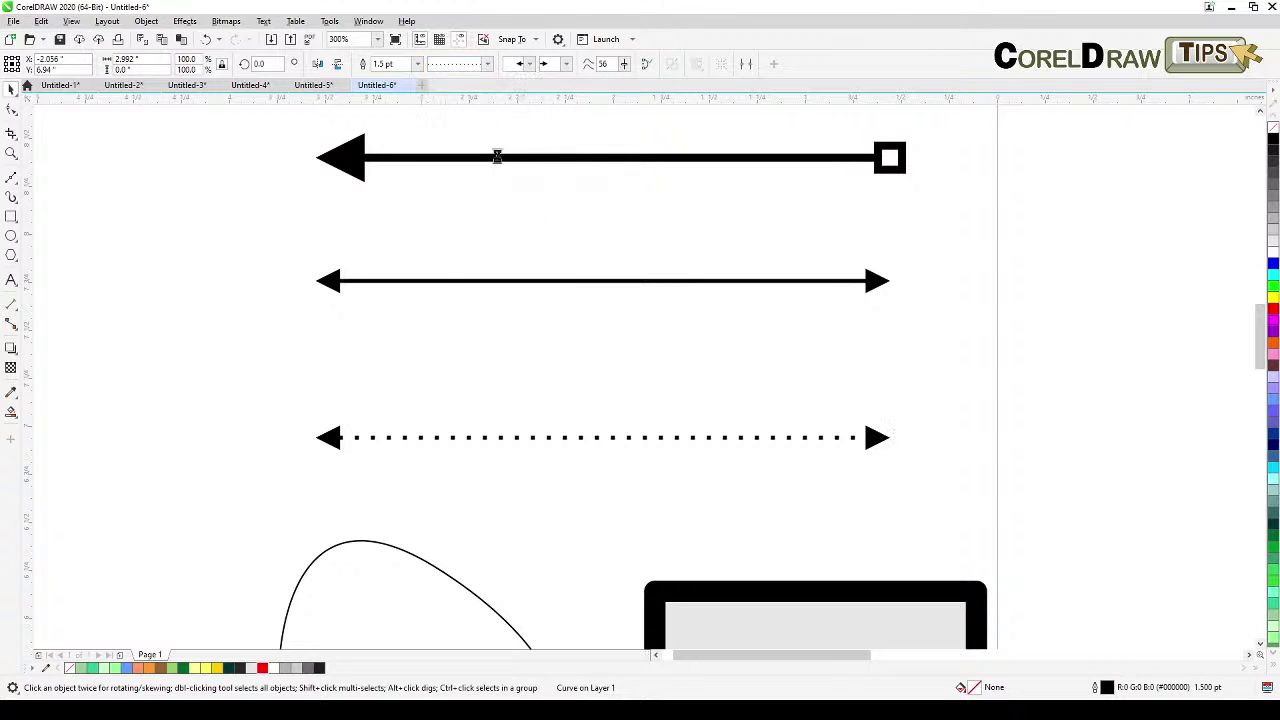
Step: Apply a long-dash line style to the dotted double-headed arrow and set its outline width to 3.0 pt
left_click(487, 64)
left_click_drag(529, 105, 531, 150)
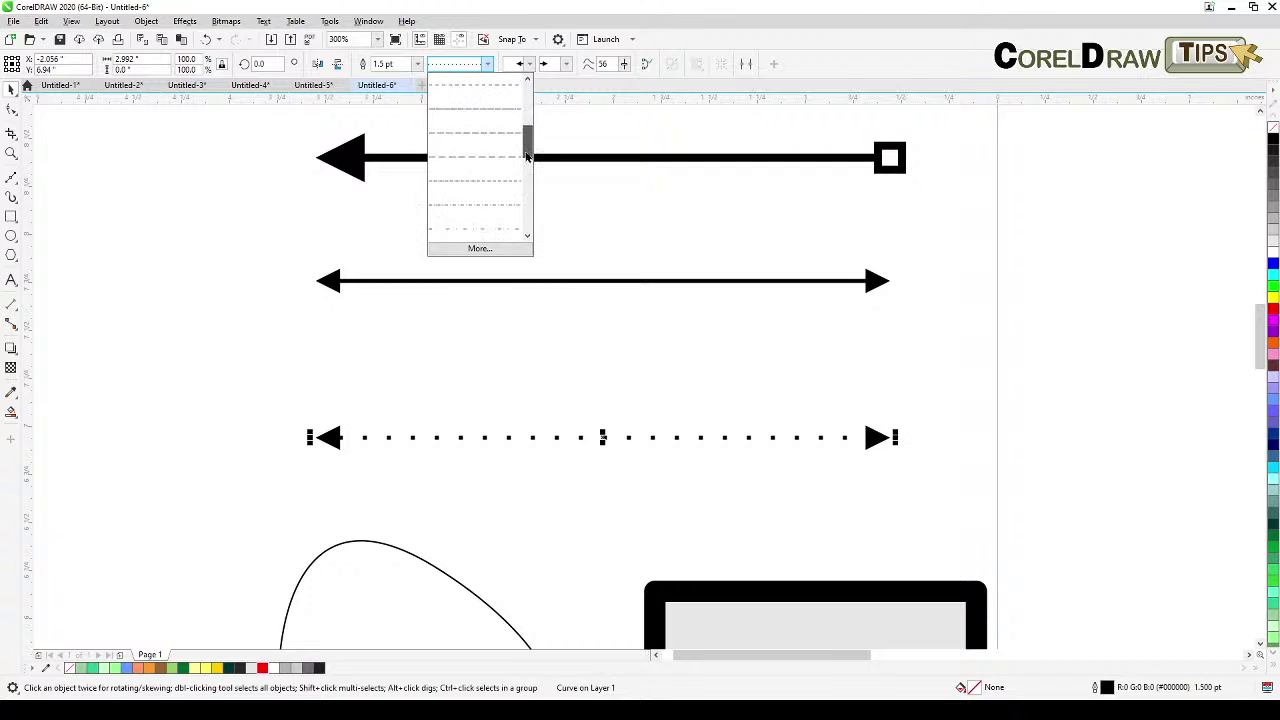
left_click(497, 160)
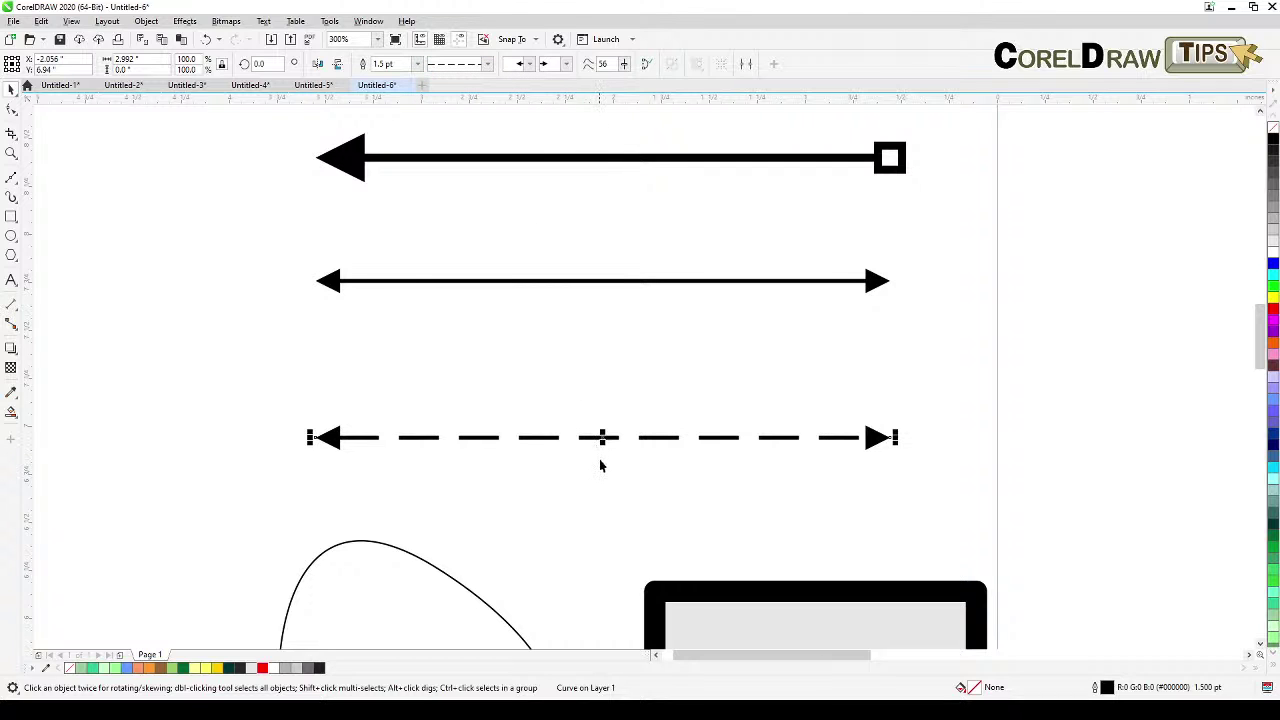
left_click(417, 64)
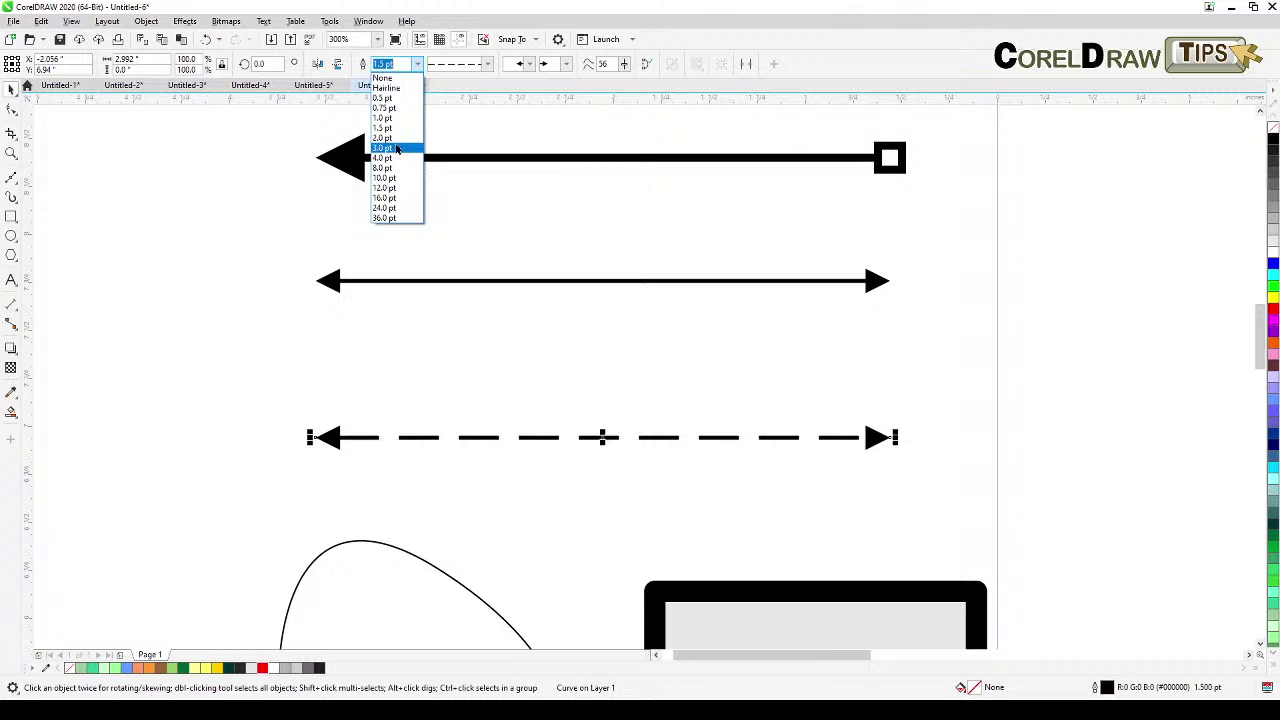
left_click(397, 148)
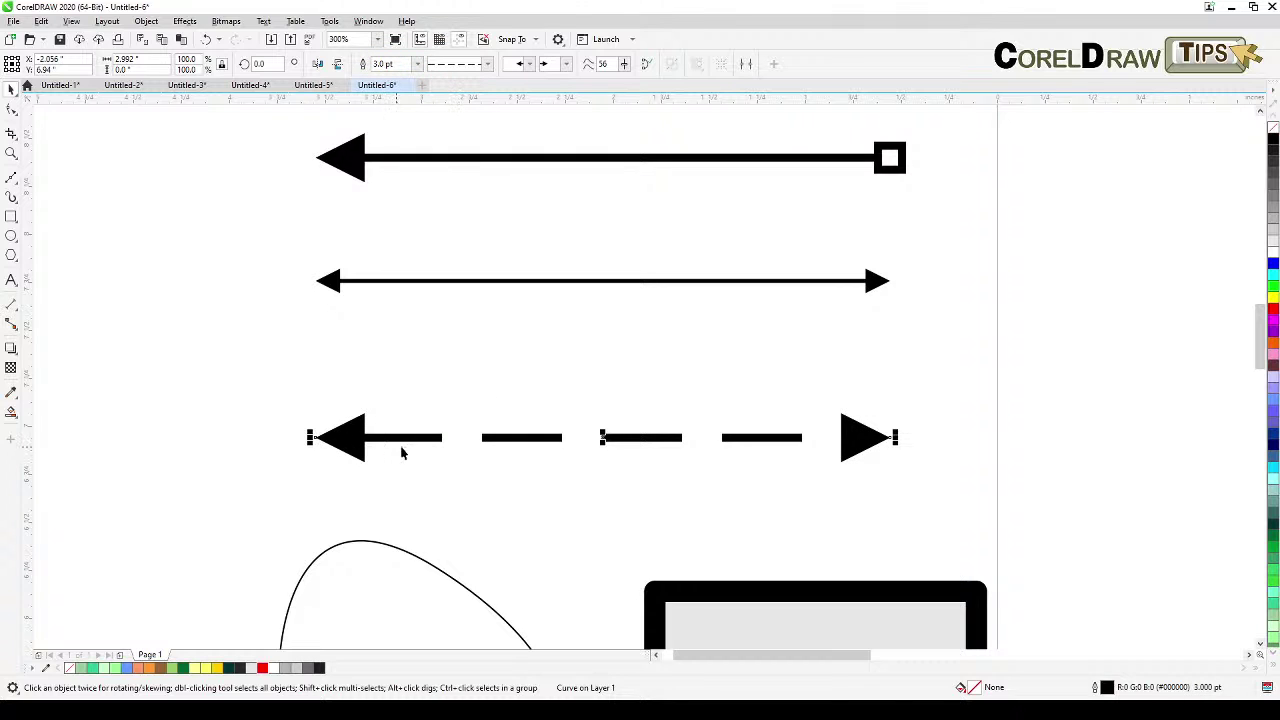
Step: Stretch the dashed double-headed arrow outward at both ends to a length of about 5.625 inches
left_click_drag(896, 437, 1135, 438)
scroll(1066, 467, "down", 2)
left_click_drag(1057, 474, 900, 459)
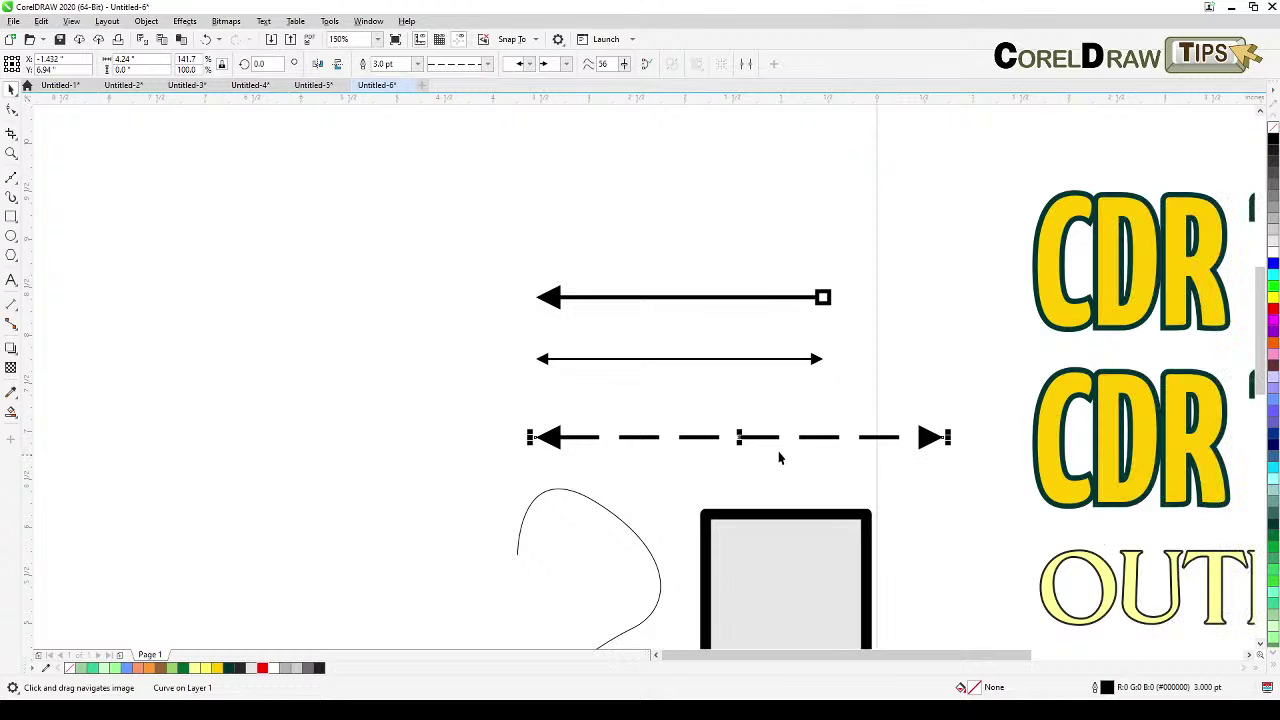
left_click_drag(528, 437, 397, 437)
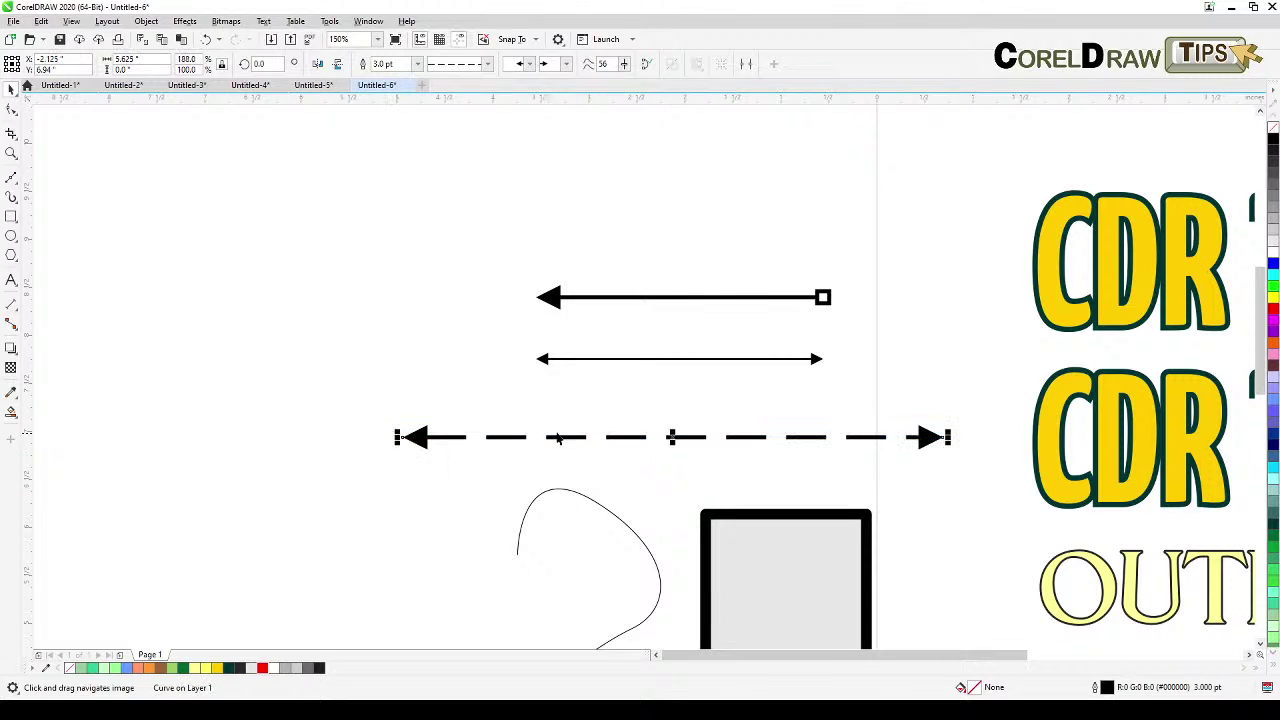
Step: Edit the dashed arrow's line style to widen the gaps between dashes, and add it as a new style
left_click(489, 64)
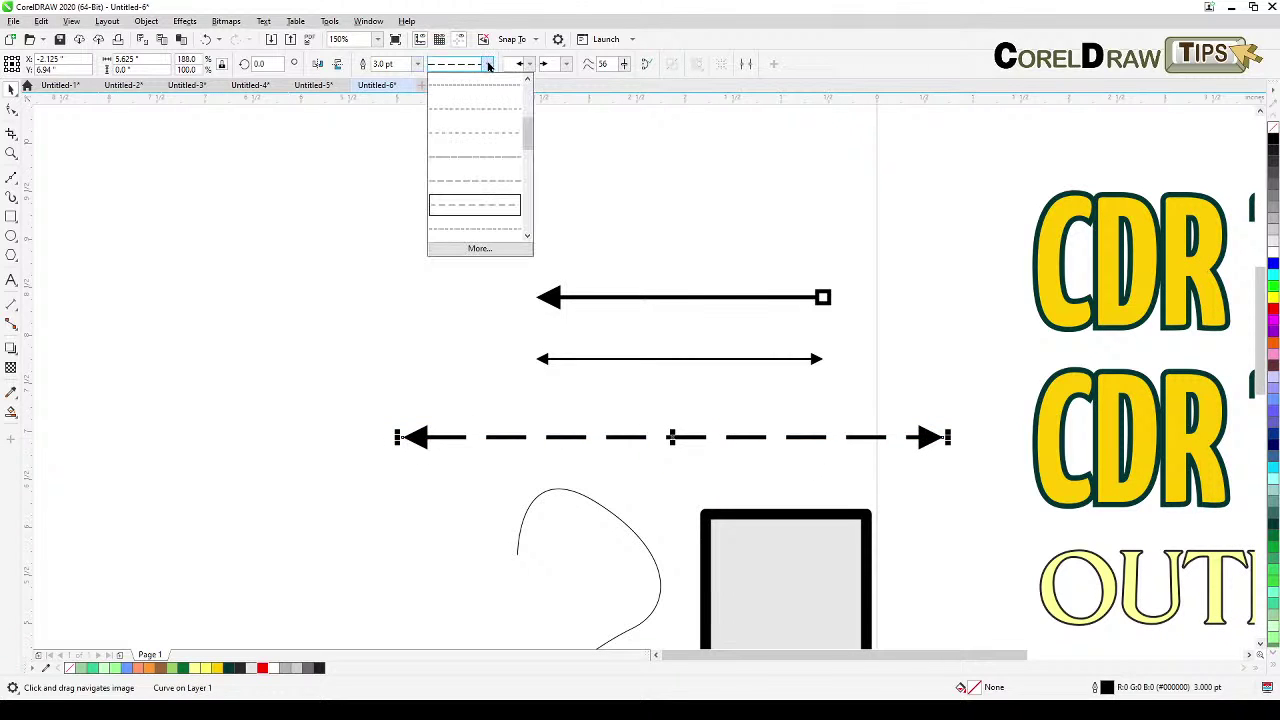
left_click(473, 250)
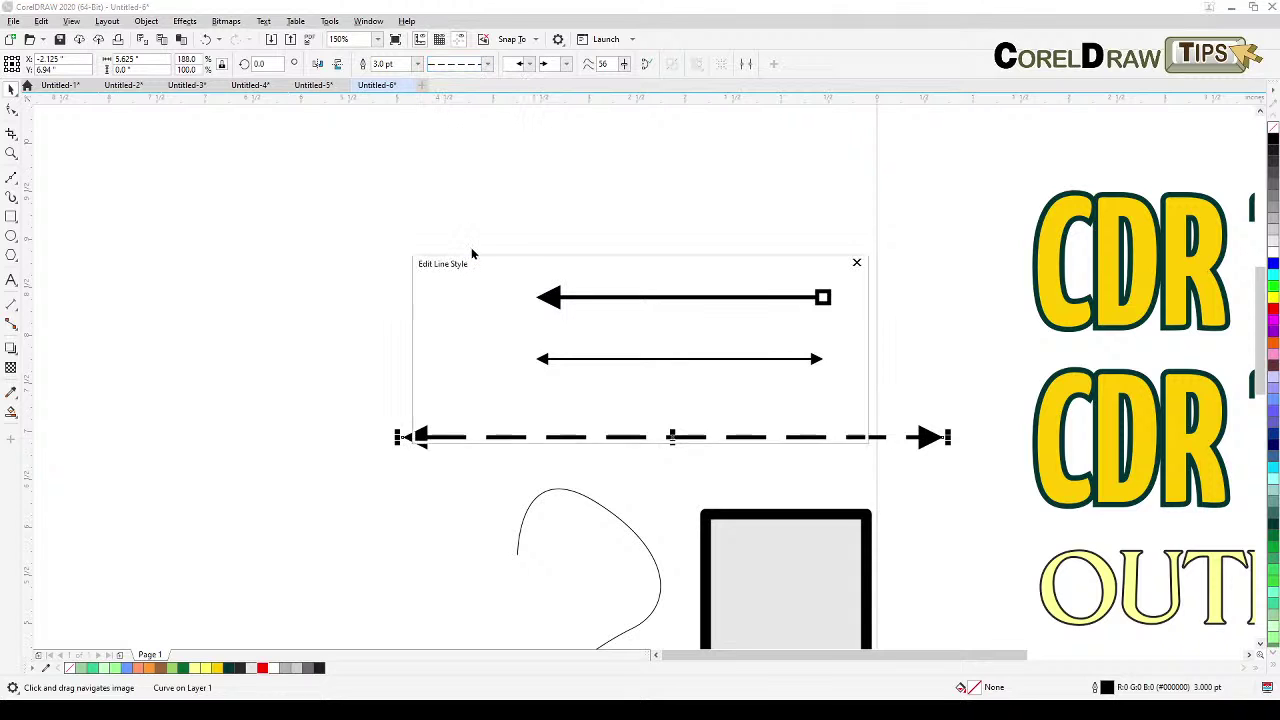
left_click_drag(614, 264, 549, 159)
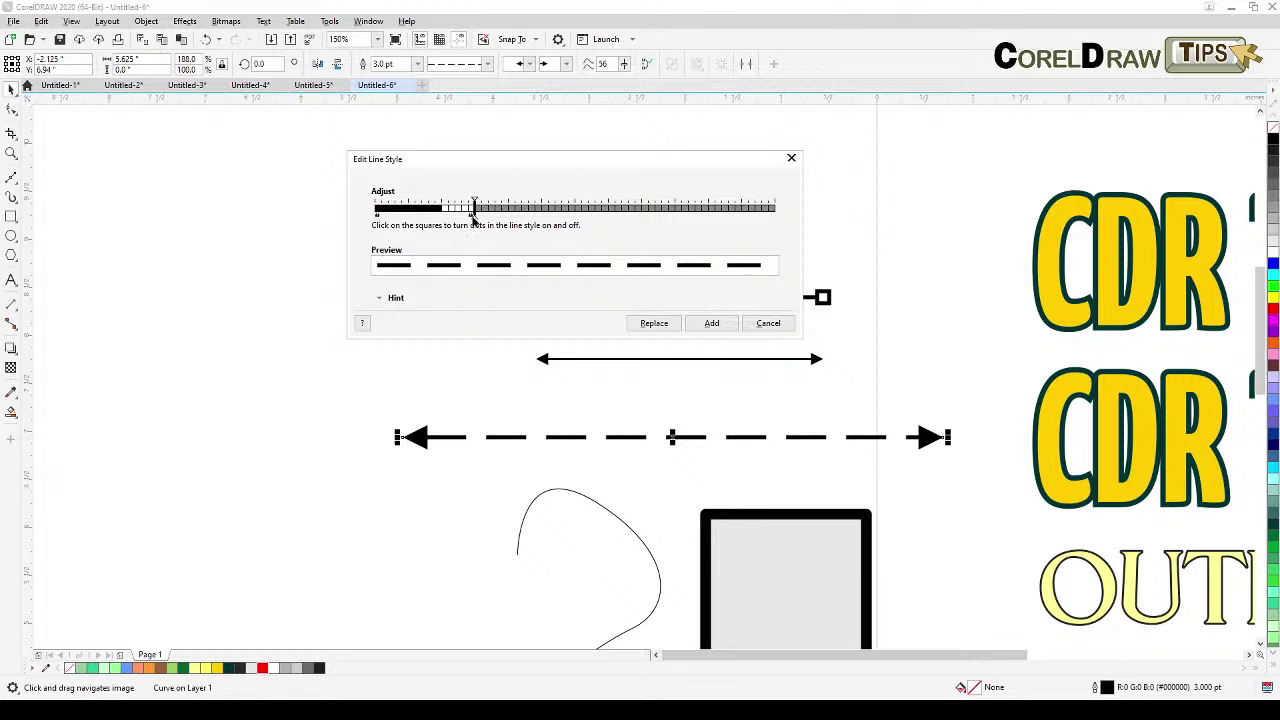
left_click_drag(474, 218, 511, 232)
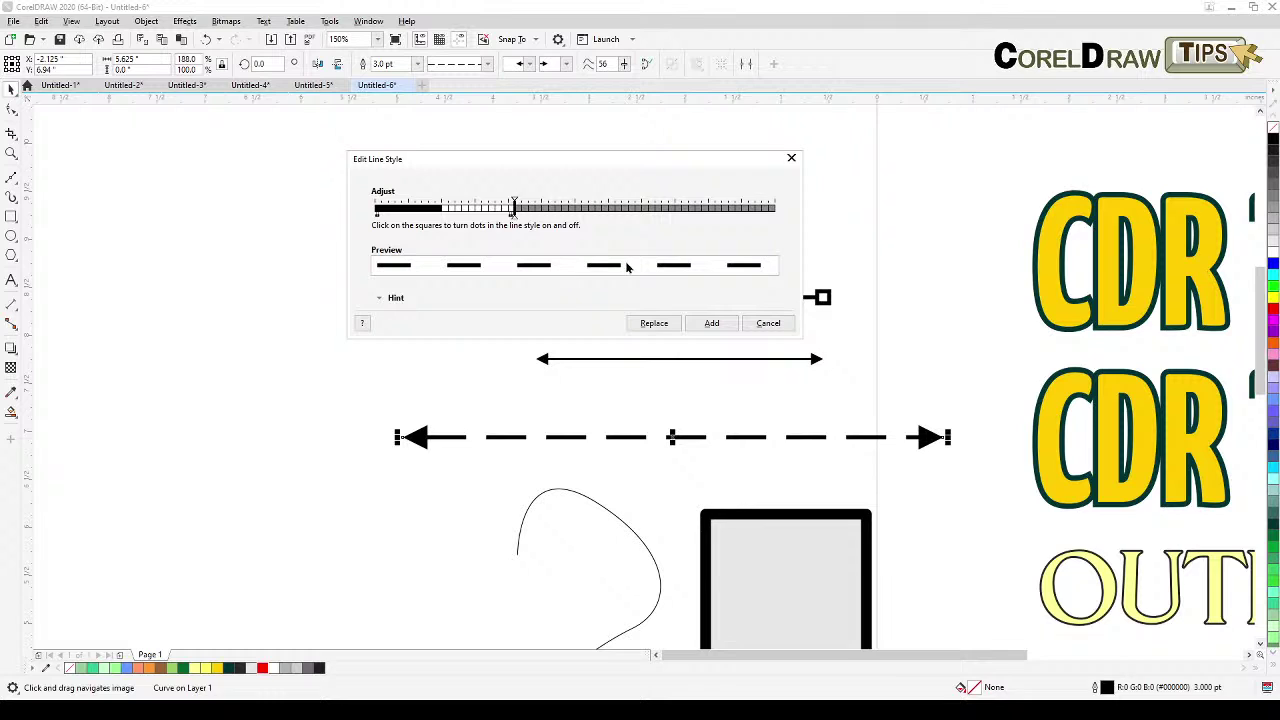
left_click_drag(514, 218, 524, 221)
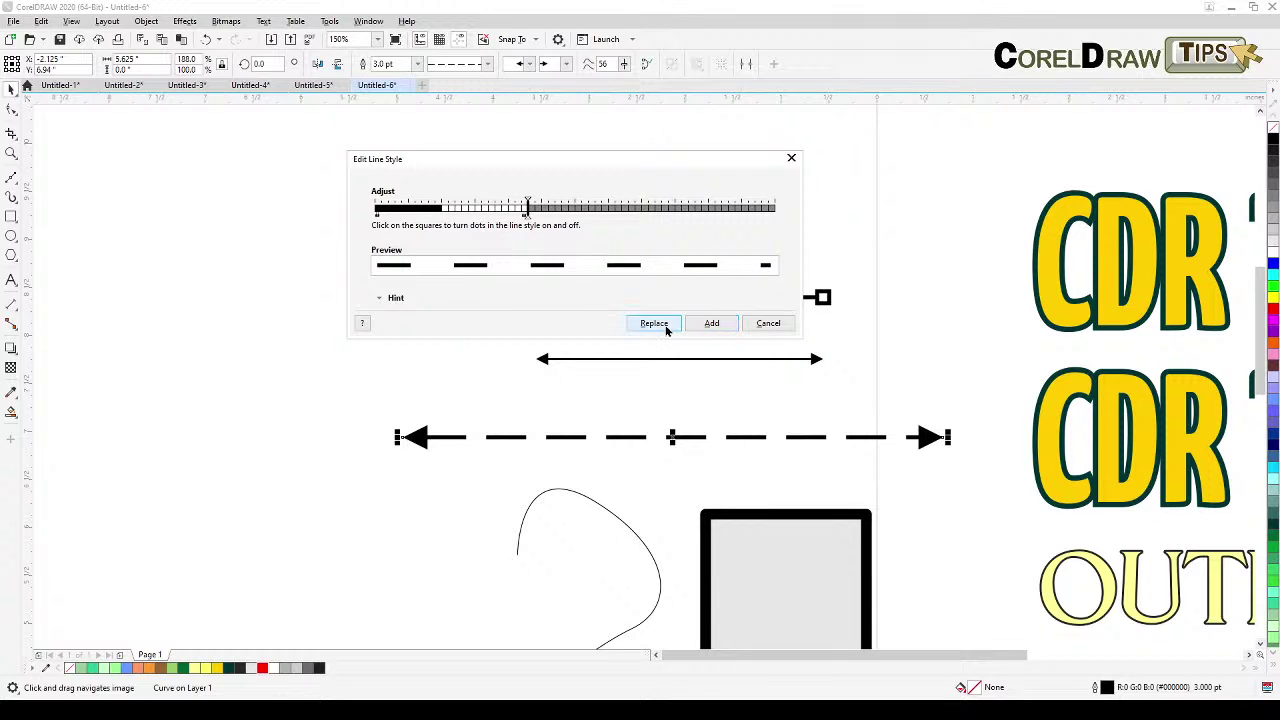
left_click(716, 326)
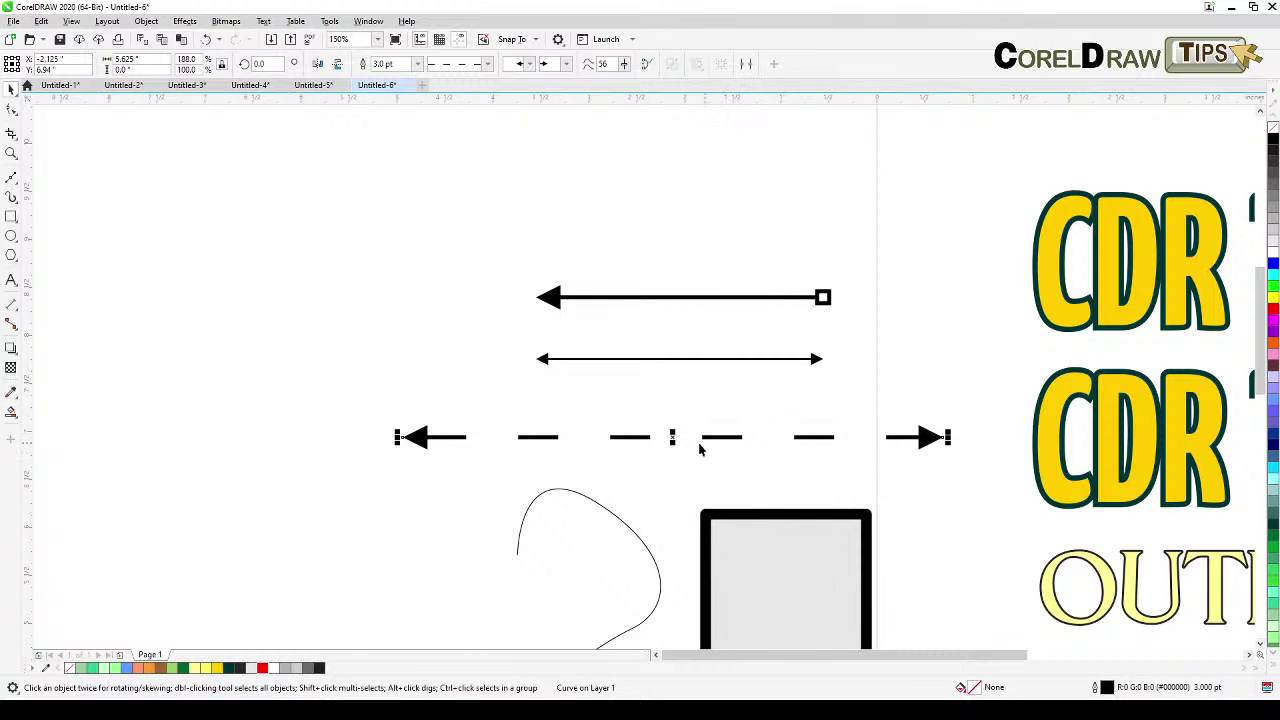
Step: Give the curved line solid triangular arrowheads at both its start and its end
scroll(640, 463, "down", 3)
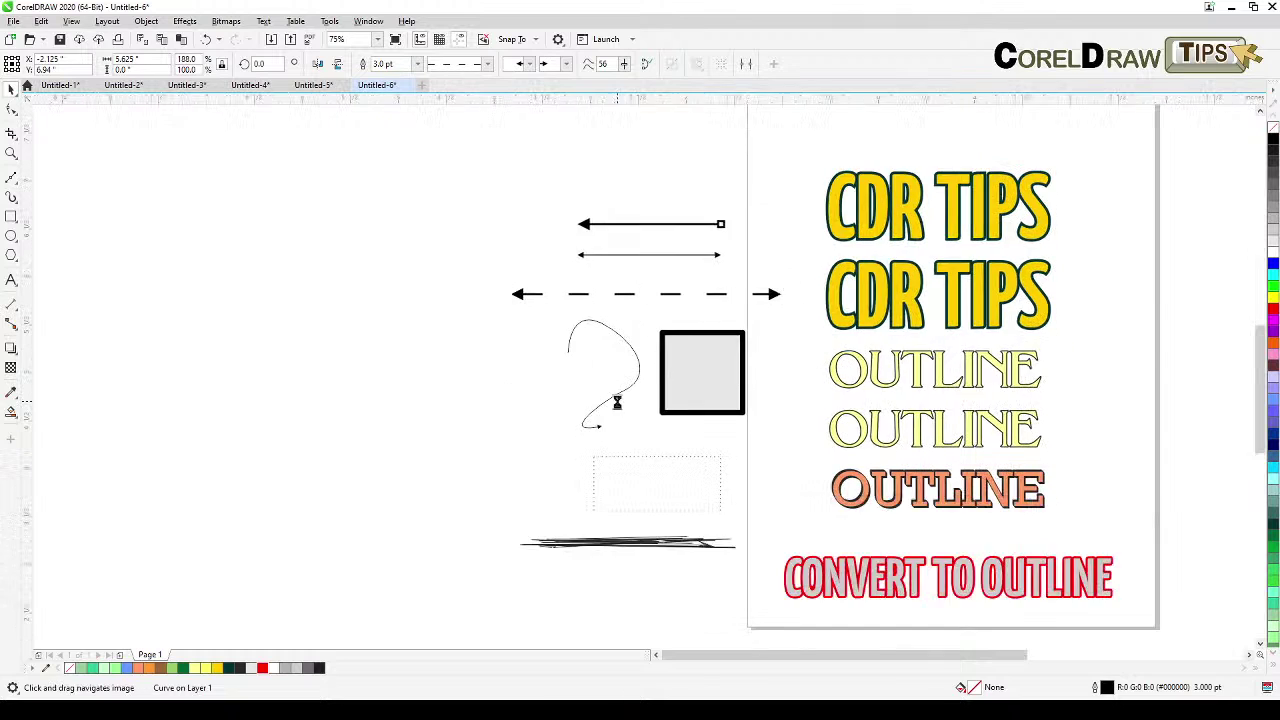
scroll(606, 431, "up", 3)
scroll(606, 431, "up", 2)
scroll(603, 397, "down", 2)
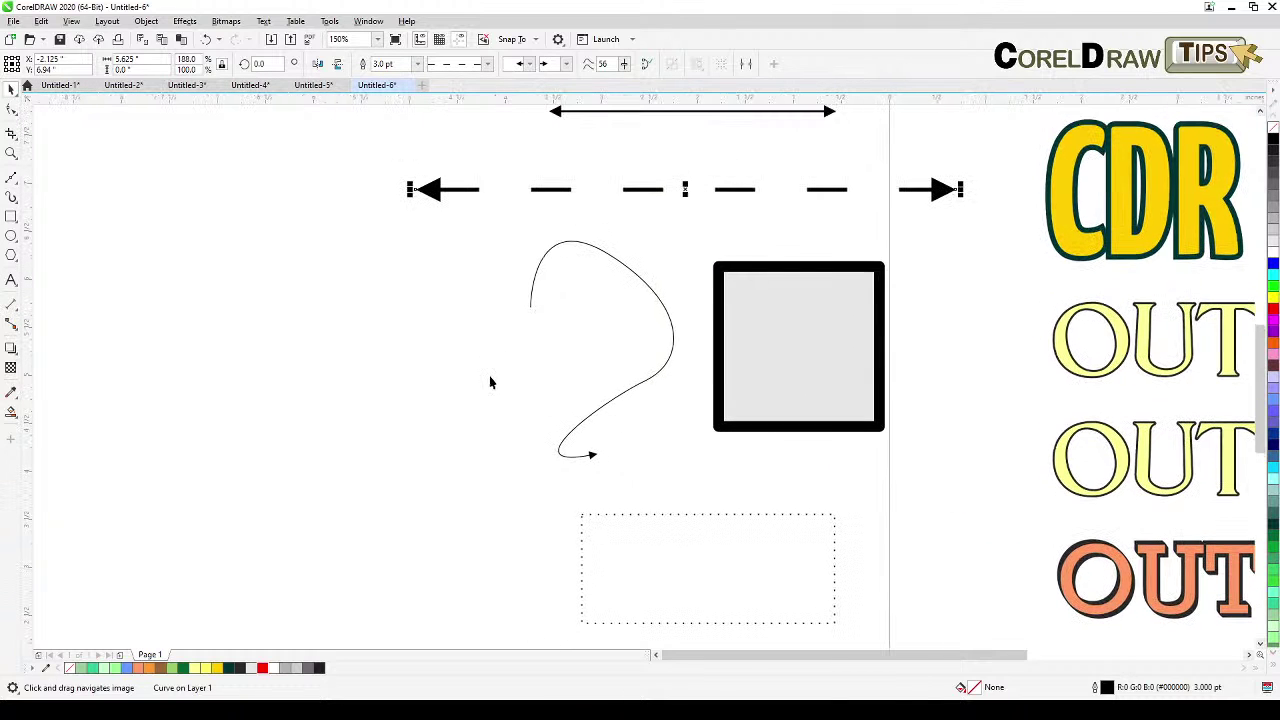
left_click(230, 337)
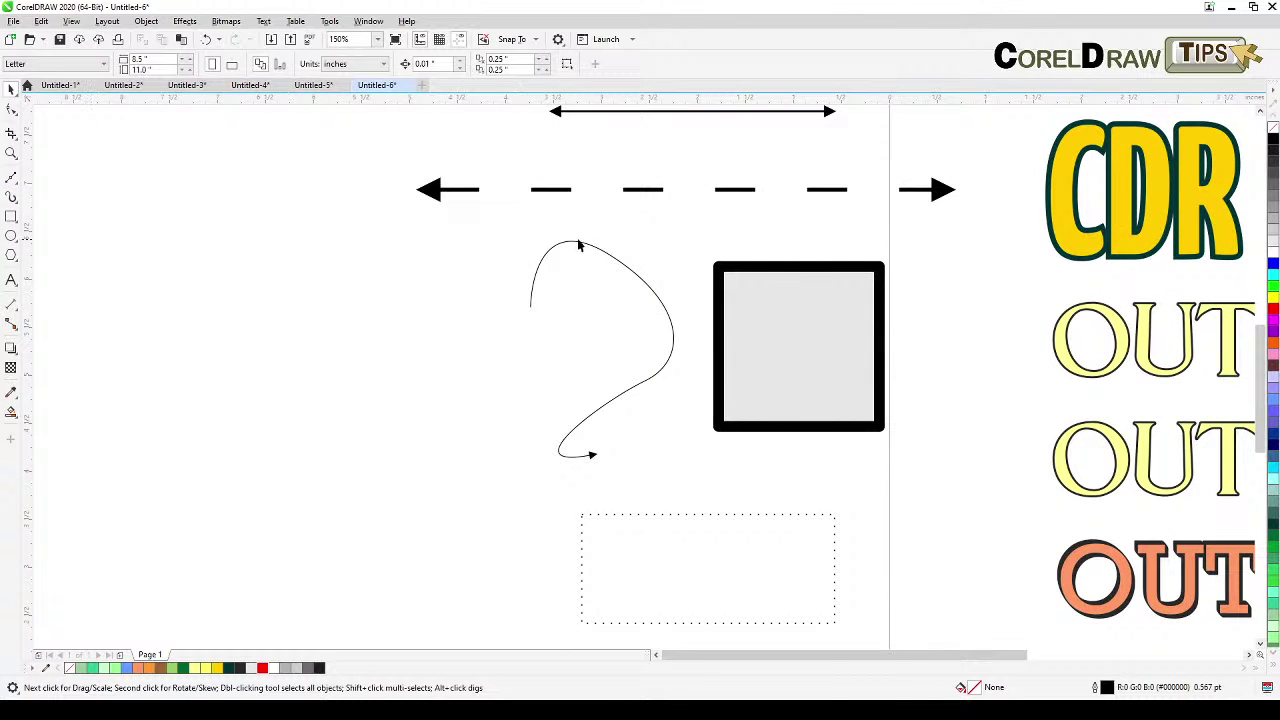
left_click(603, 254)
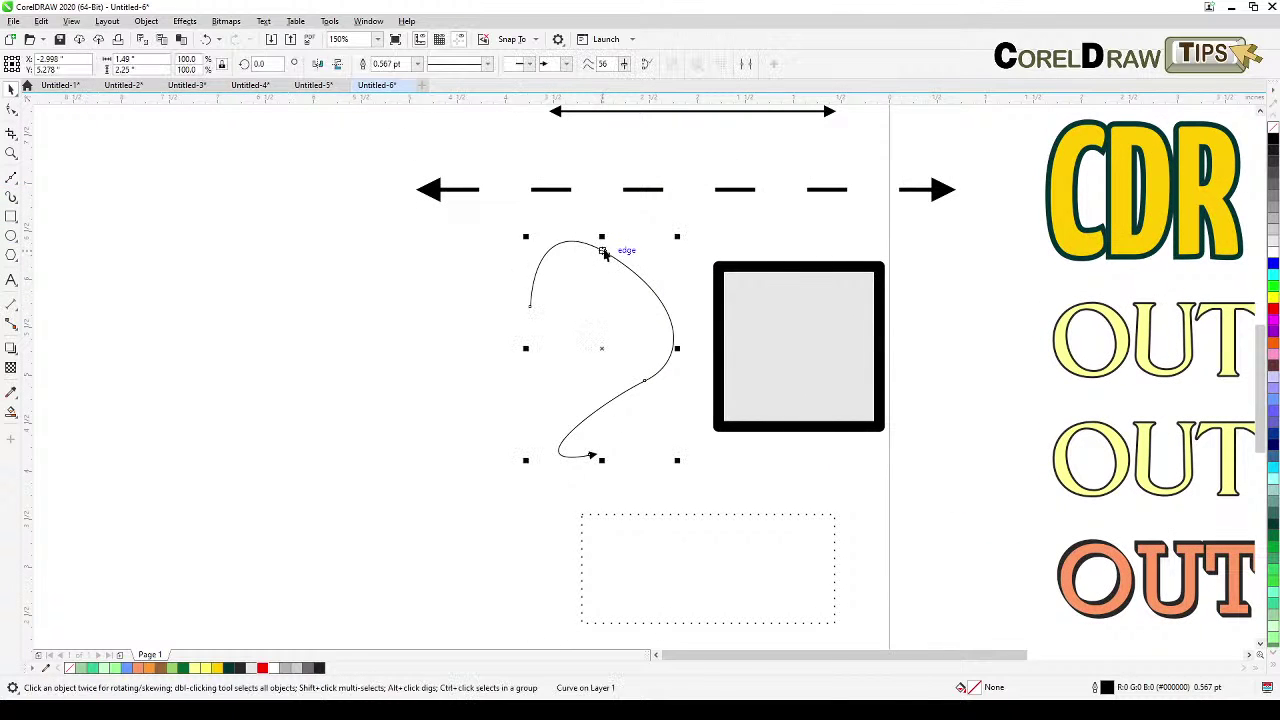
left_click(563, 66)
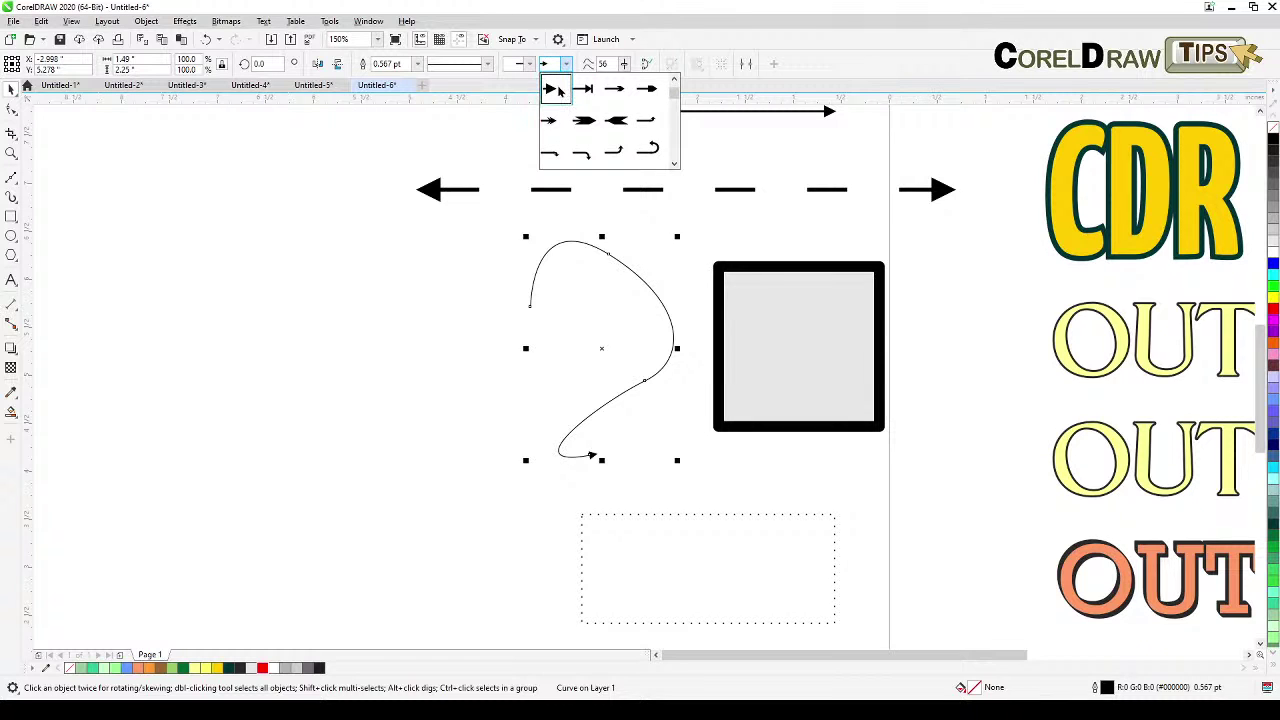
left_click(557, 92)
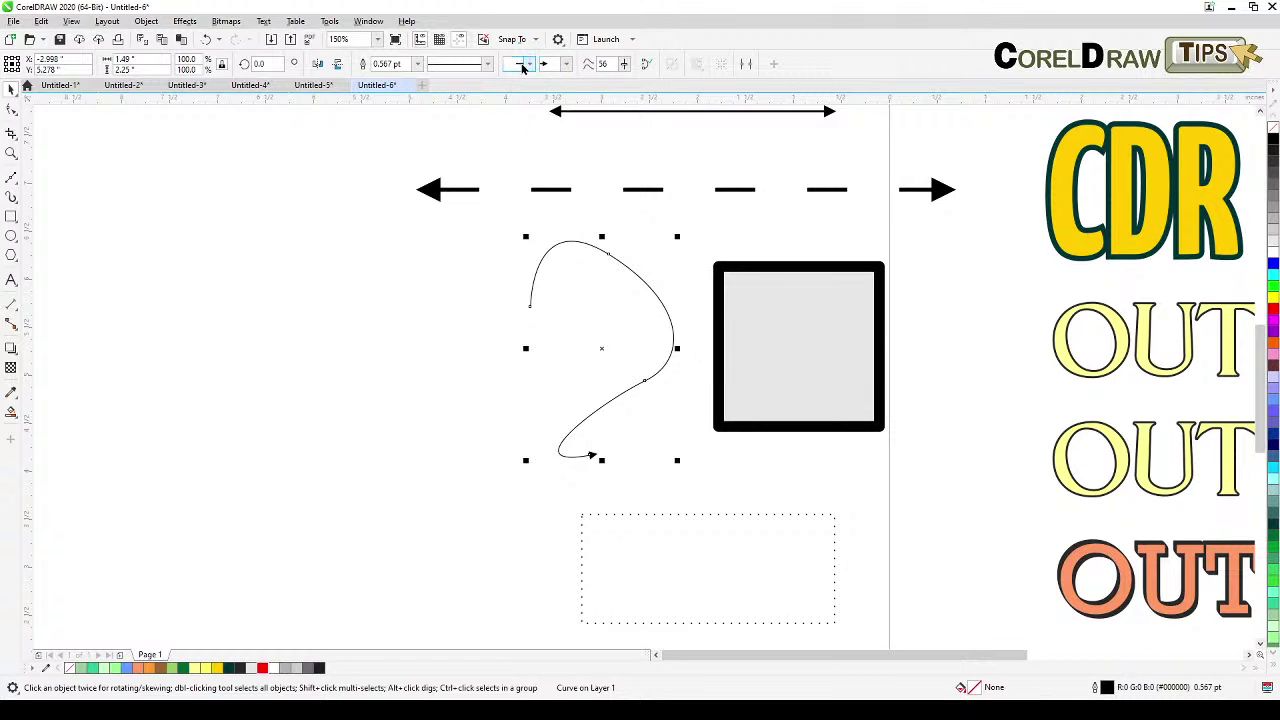
left_click(525, 64)
left_click(520, 122)
left_click(584, 492)
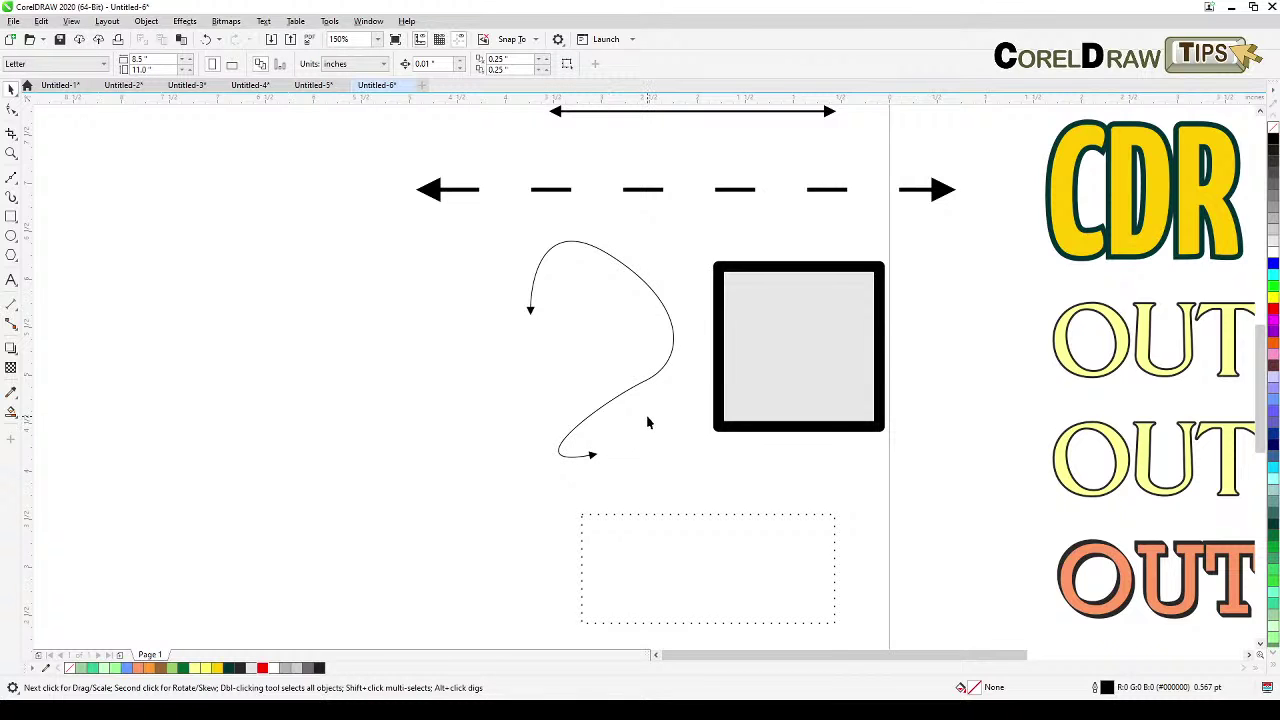
Step: Examine the outline corners on the yellow OUTLINE texts and on the gray square
key("h")
left_click_drag(723, 415, 491, 423)
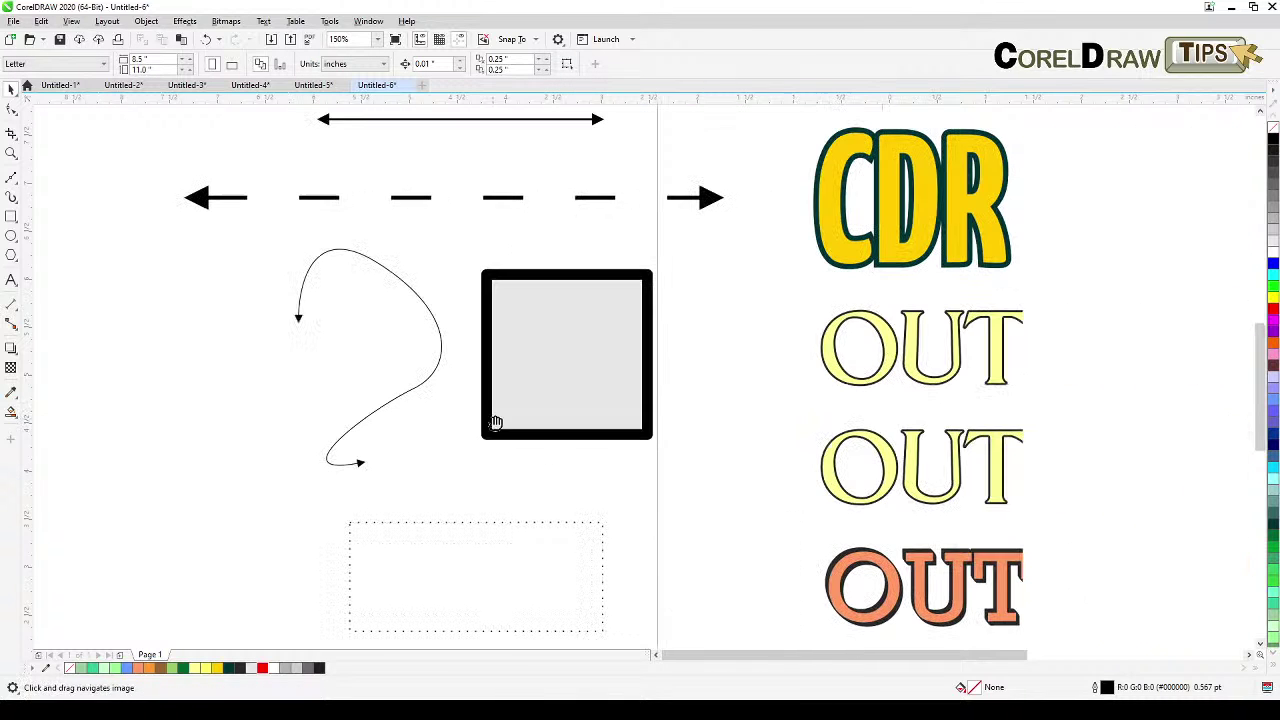
scroll(1057, 600, "right", 5)
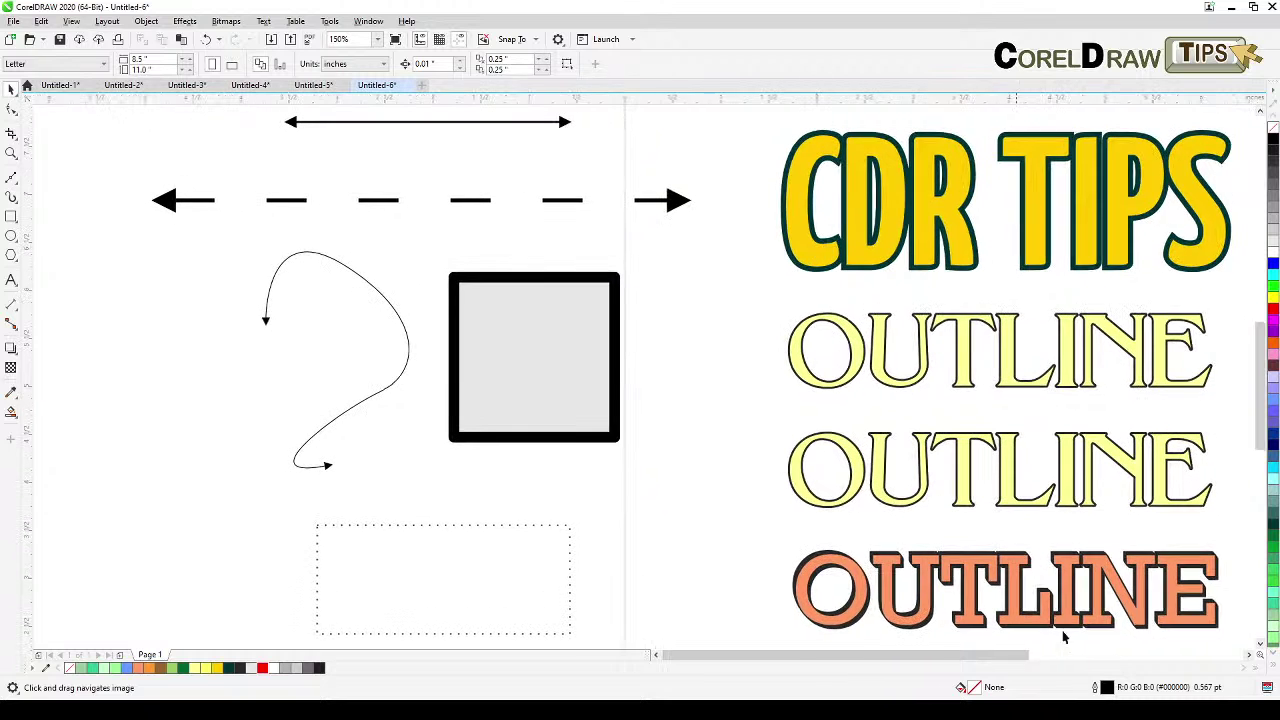
scroll(1038, 460, "up", 1)
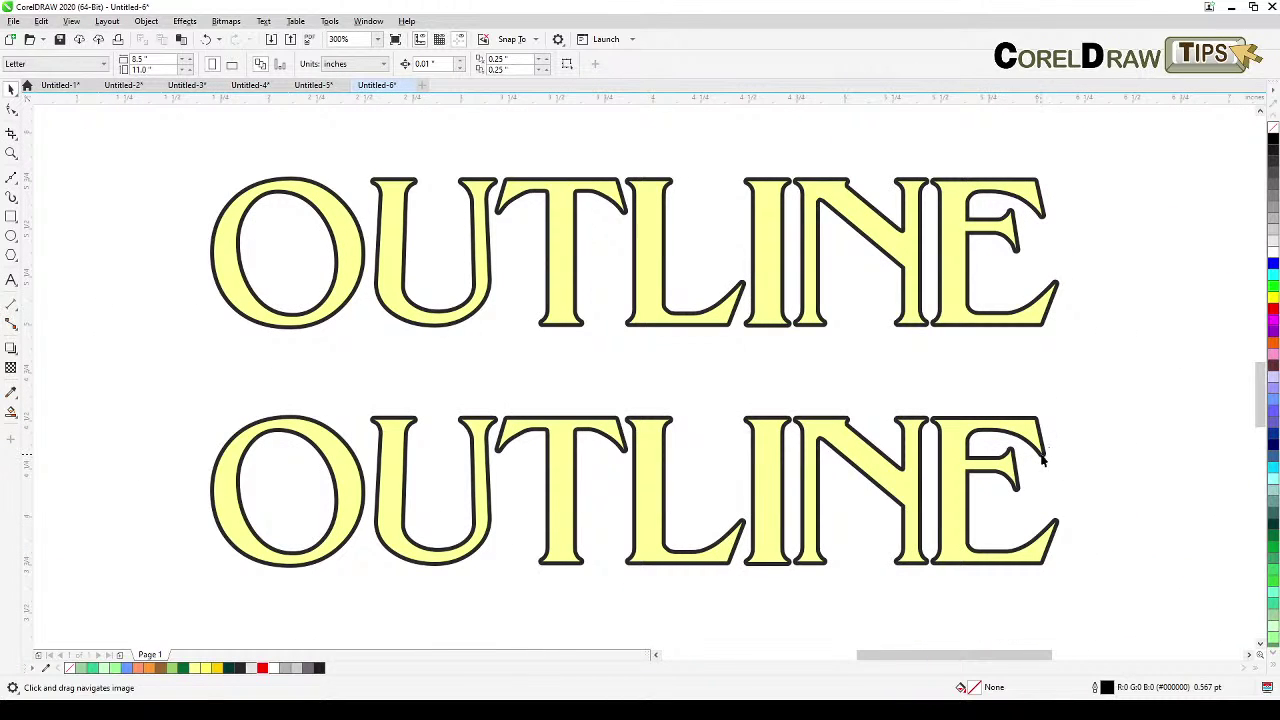
scroll(580, 466, "up", 1)
scroll(416, 405, "down", 3)
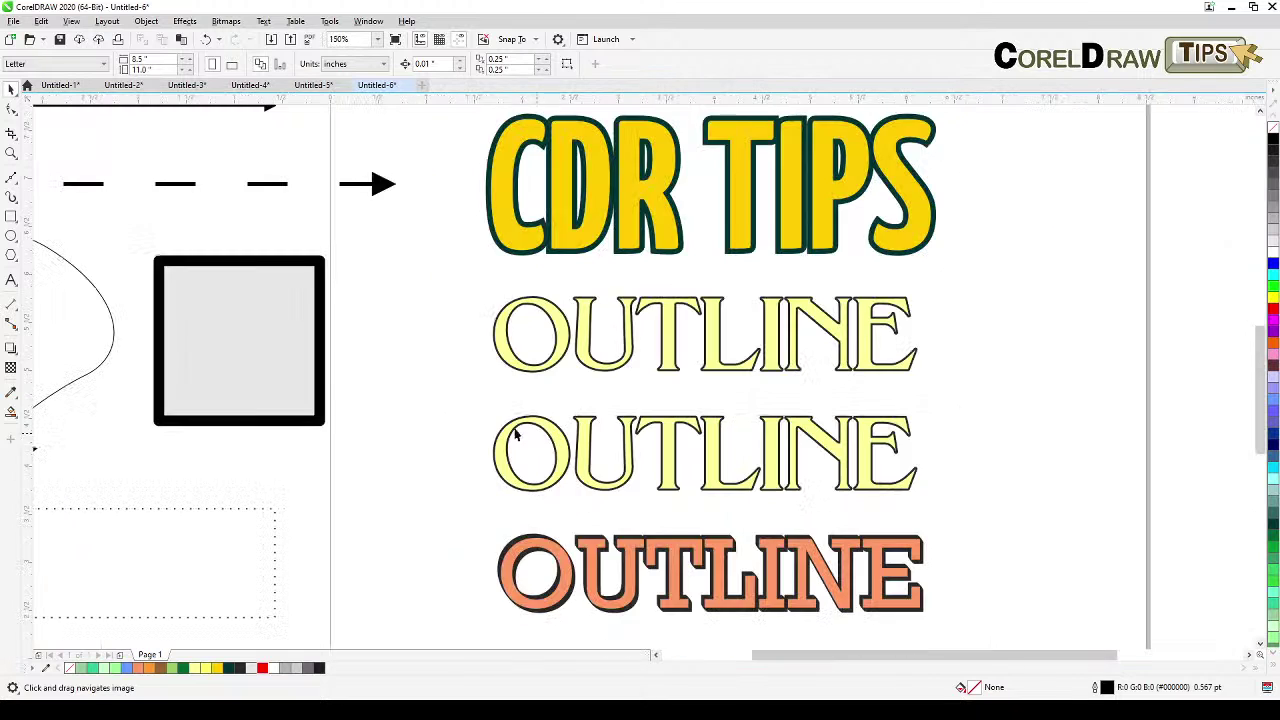
left_click_drag(416, 405, 531, 430)
scroll(413, 336, "up", 2)
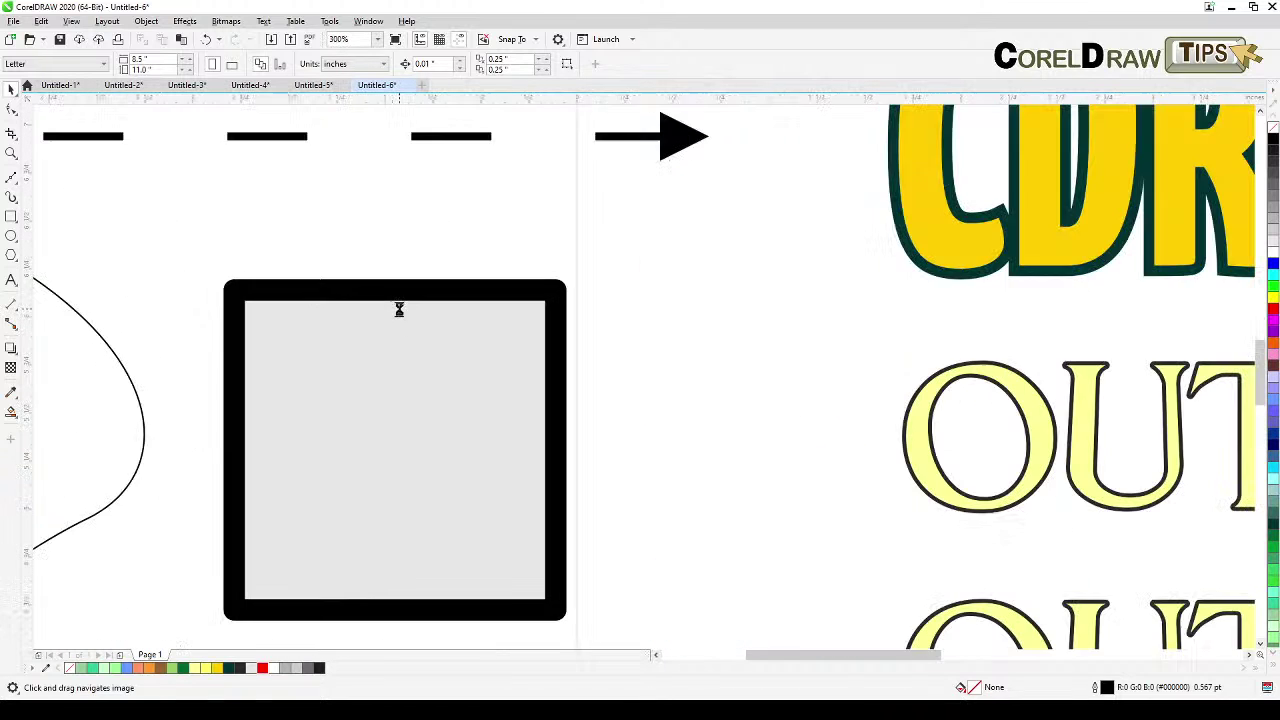
left_click_drag(406, 303, 414, 257)
Step: Try mitered corners on the gray square's outline in the Outline Pen settings, and set it back to round corners
key("space")
left_click(410, 261)
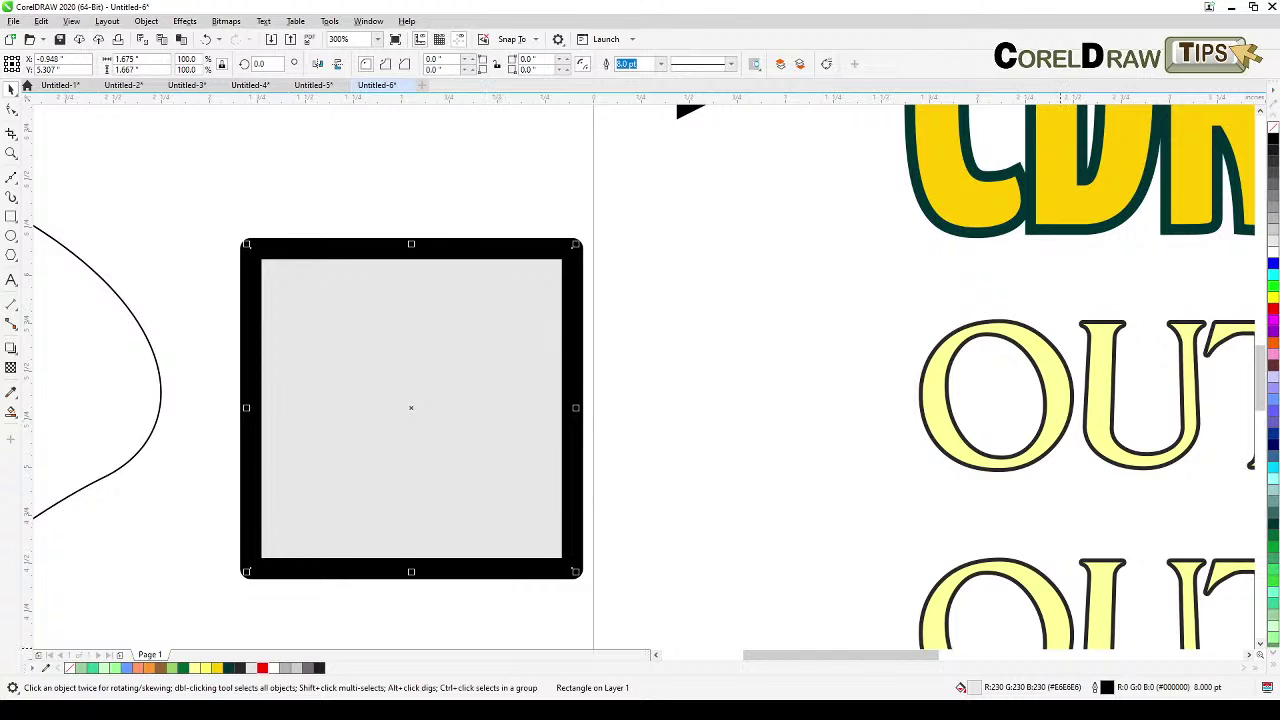
double_click(1096, 689)
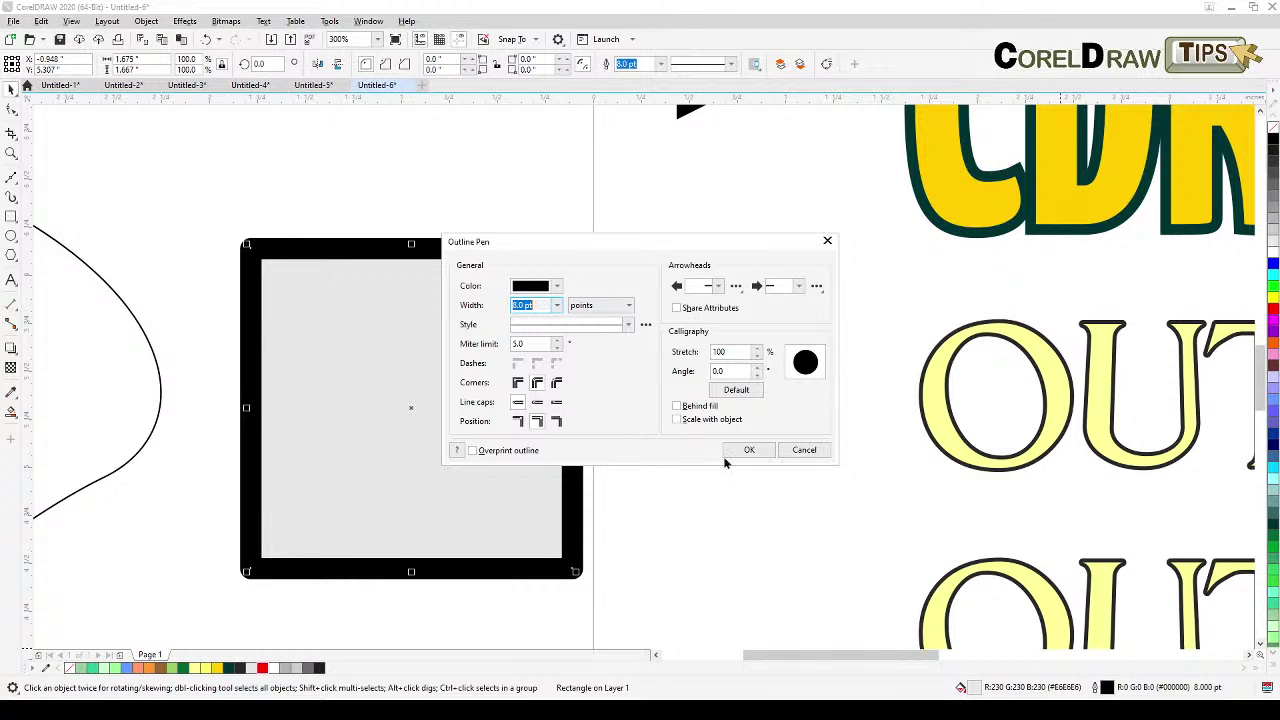
left_click(537, 383)
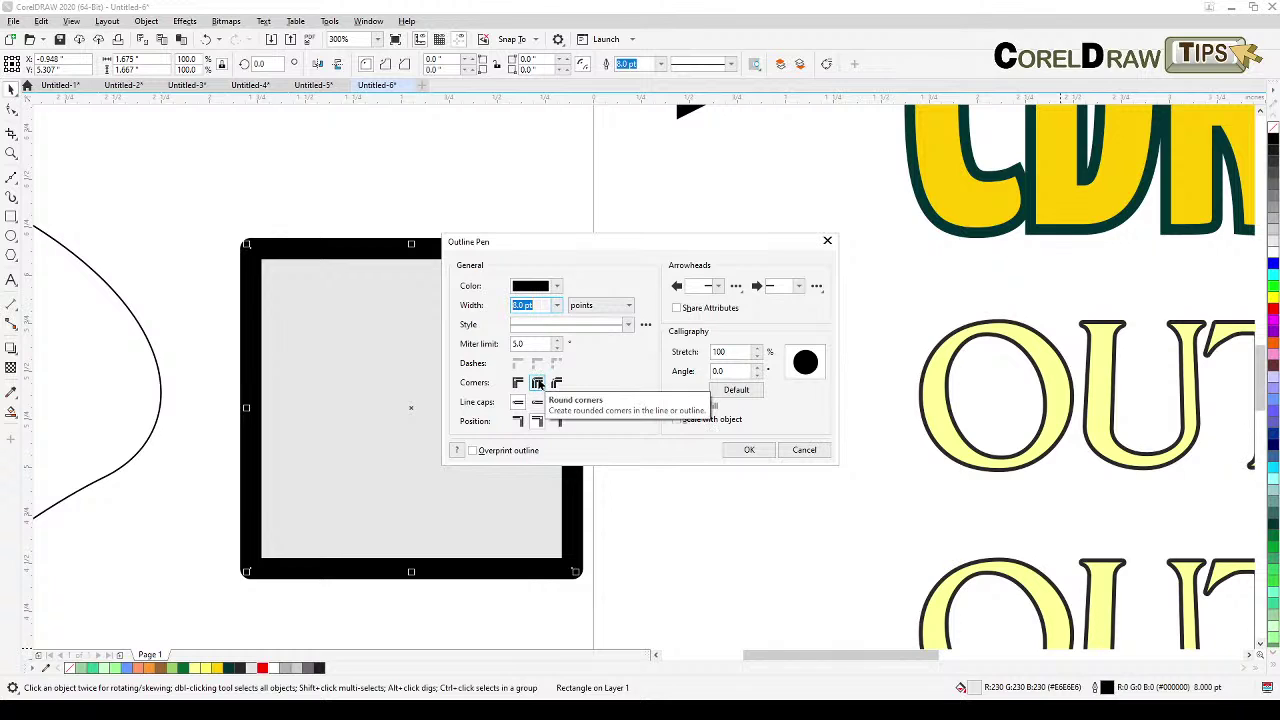
left_click(518, 382)
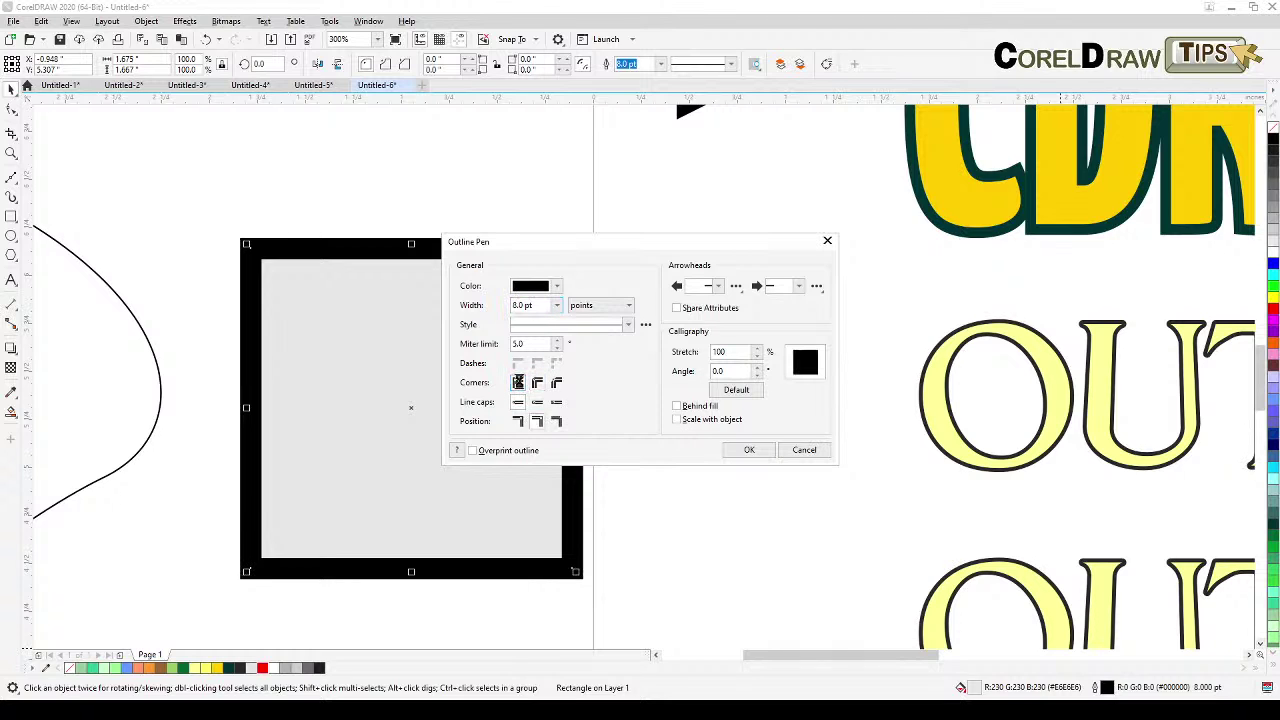
left_click_drag(563, 243, 709, 234)
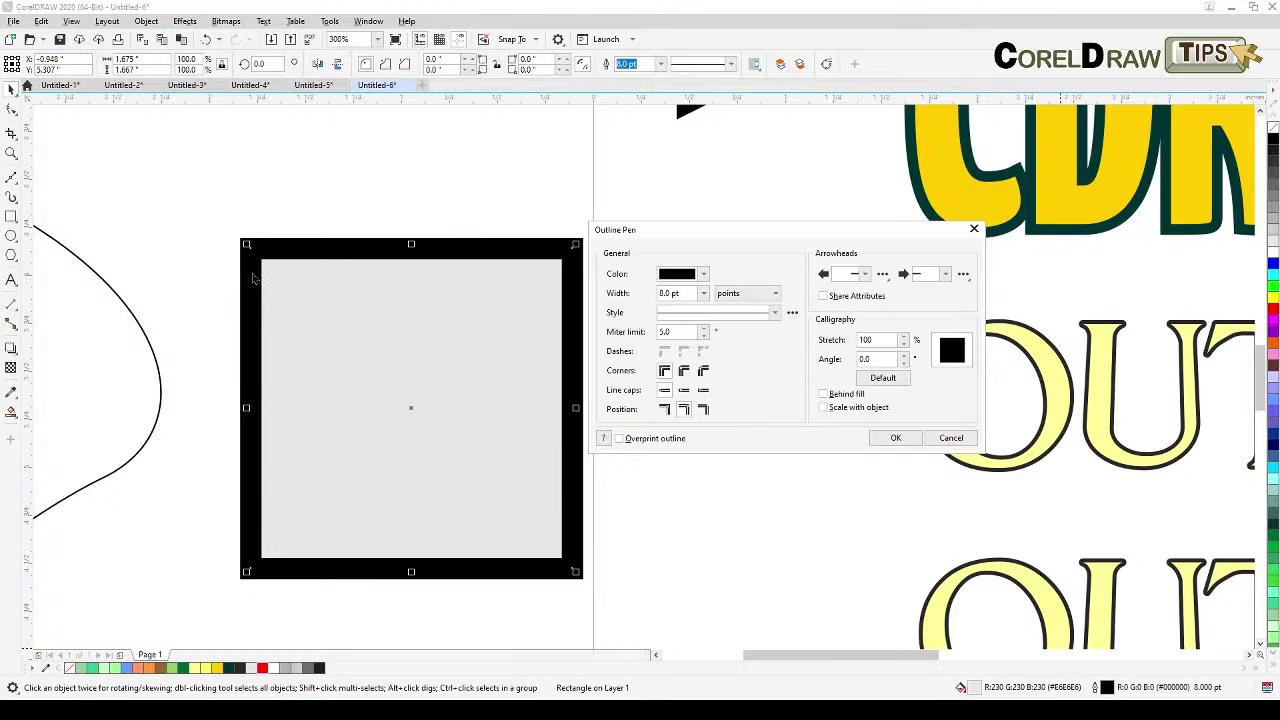
left_click(685, 372)
left_click(896, 439)
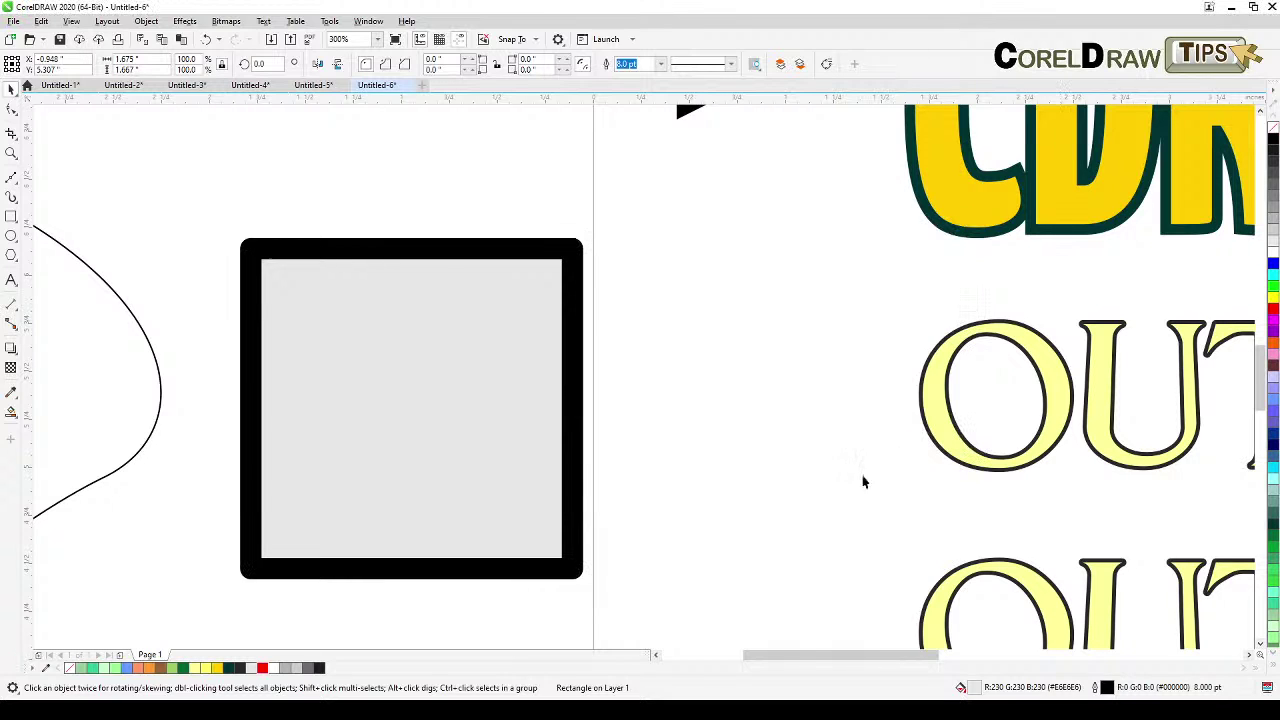
Step: Convert the gray square's thick black outline to a separate object
left_click(426, 250)
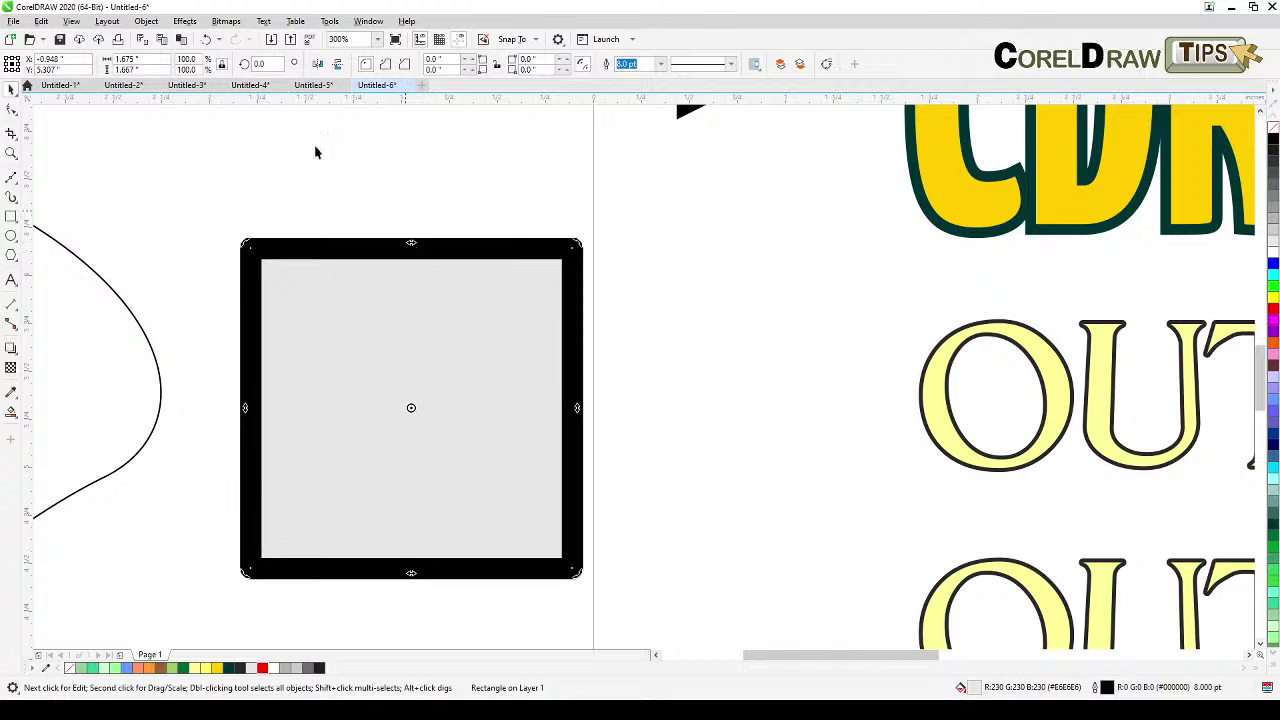
left_click(146, 21)
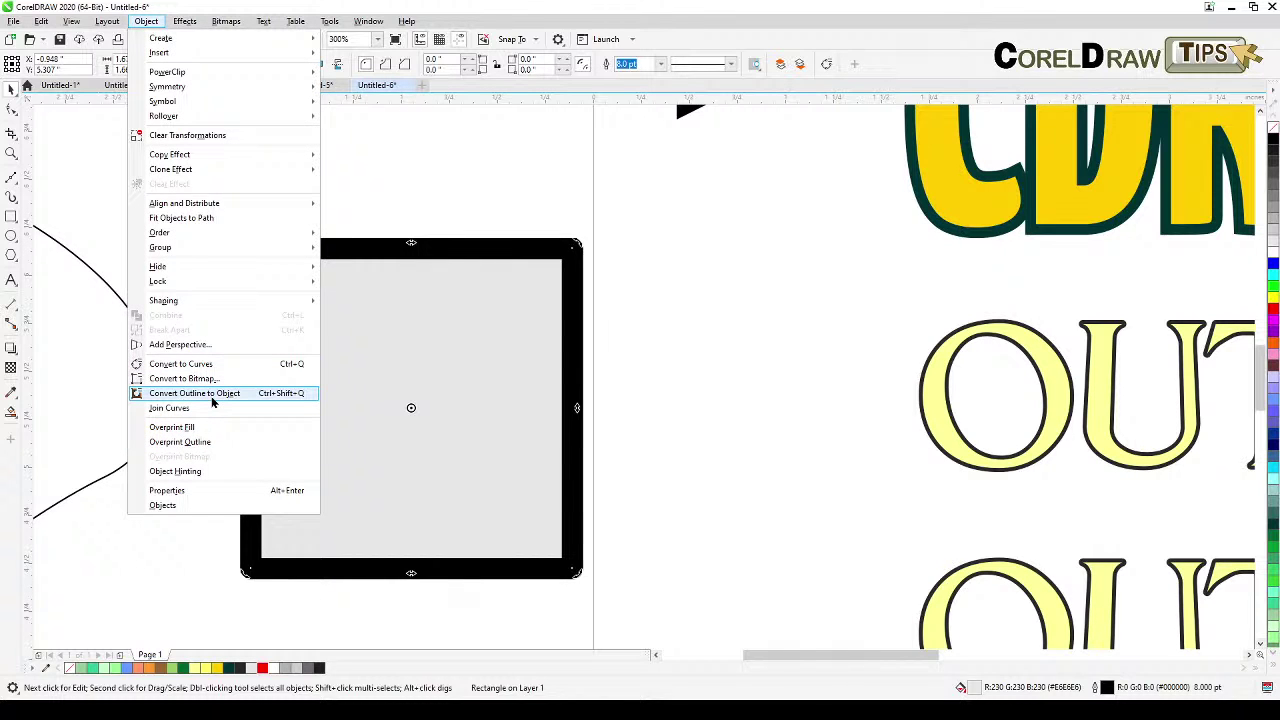
left_click(211, 397)
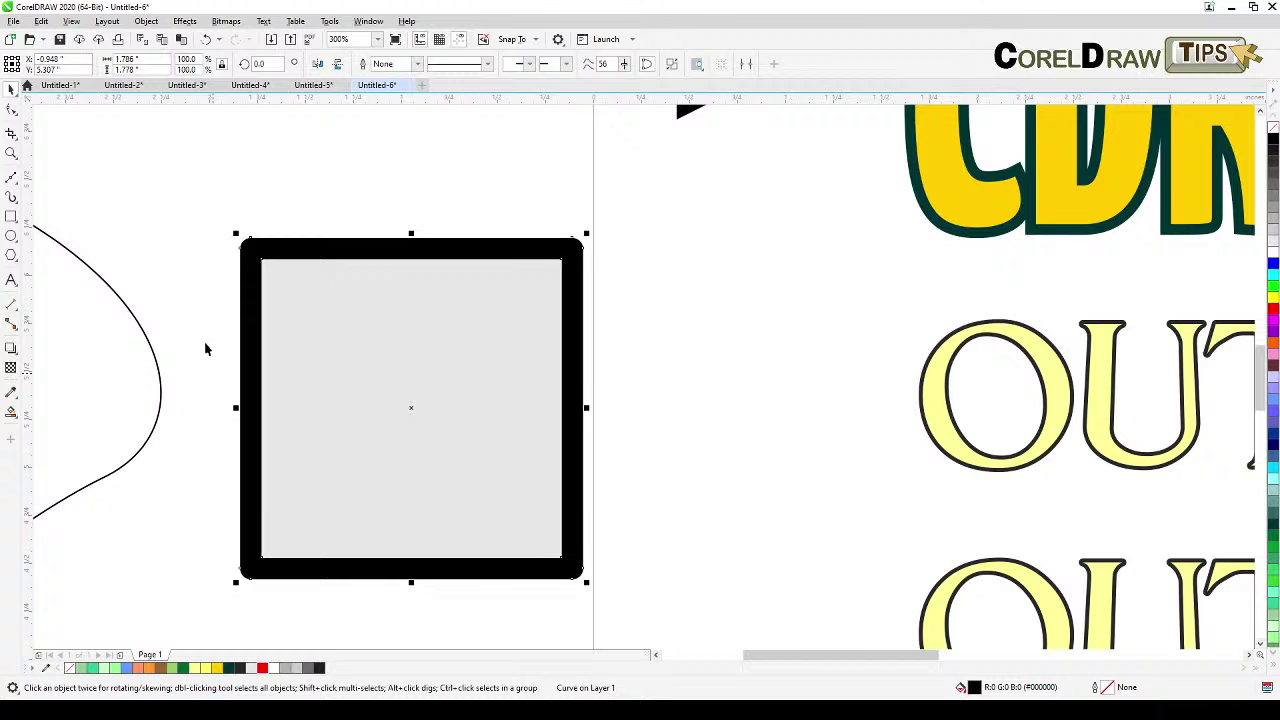
Step: Switch the document to Wireframe view and select the original rectangle inside the converted outline
left_click(71, 21)
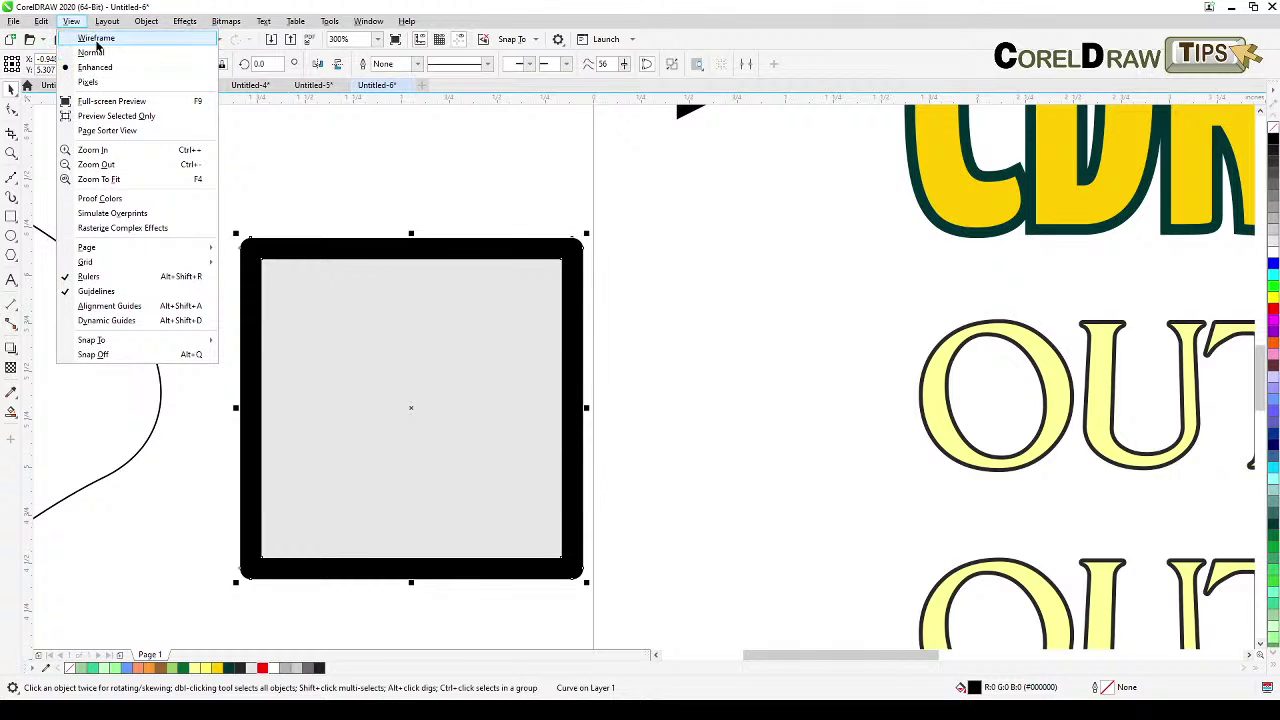
left_click(90, 38)
left_click(302, 178)
left_click(296, 248)
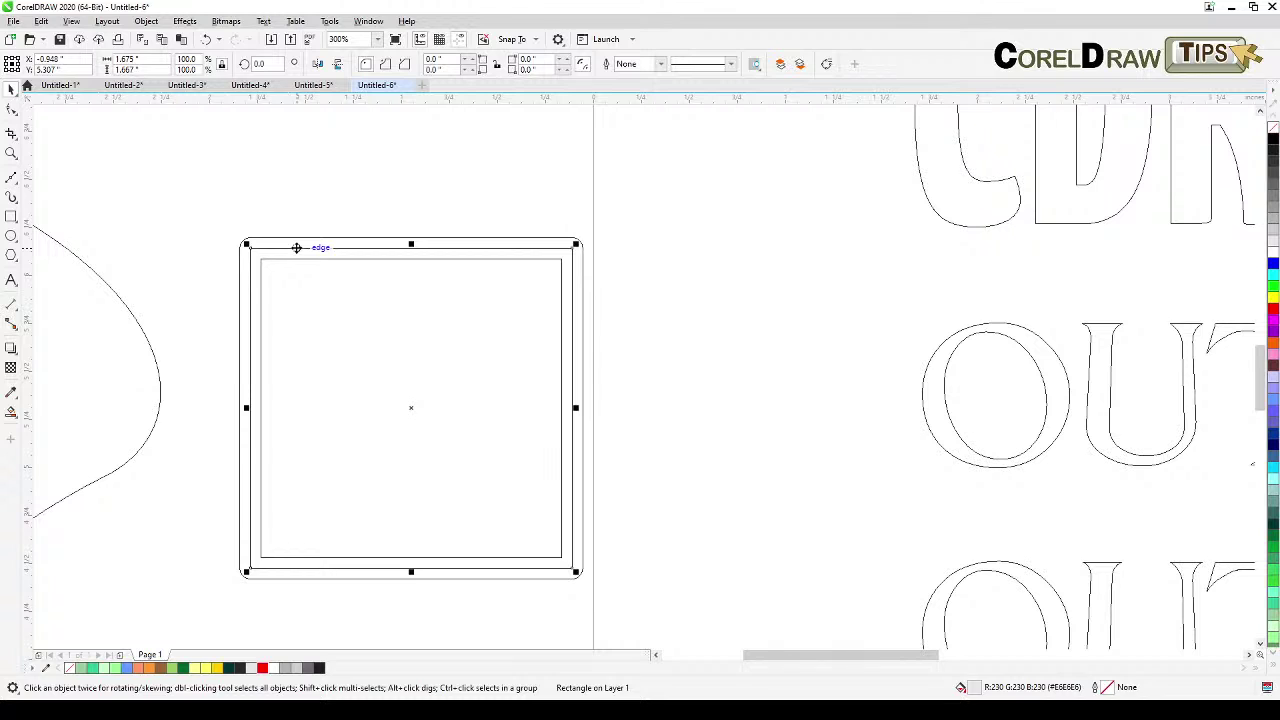
Step: Delete the original rectangle inside the converted square outline and switch the document back to Enhanced view
left_click(300, 257)
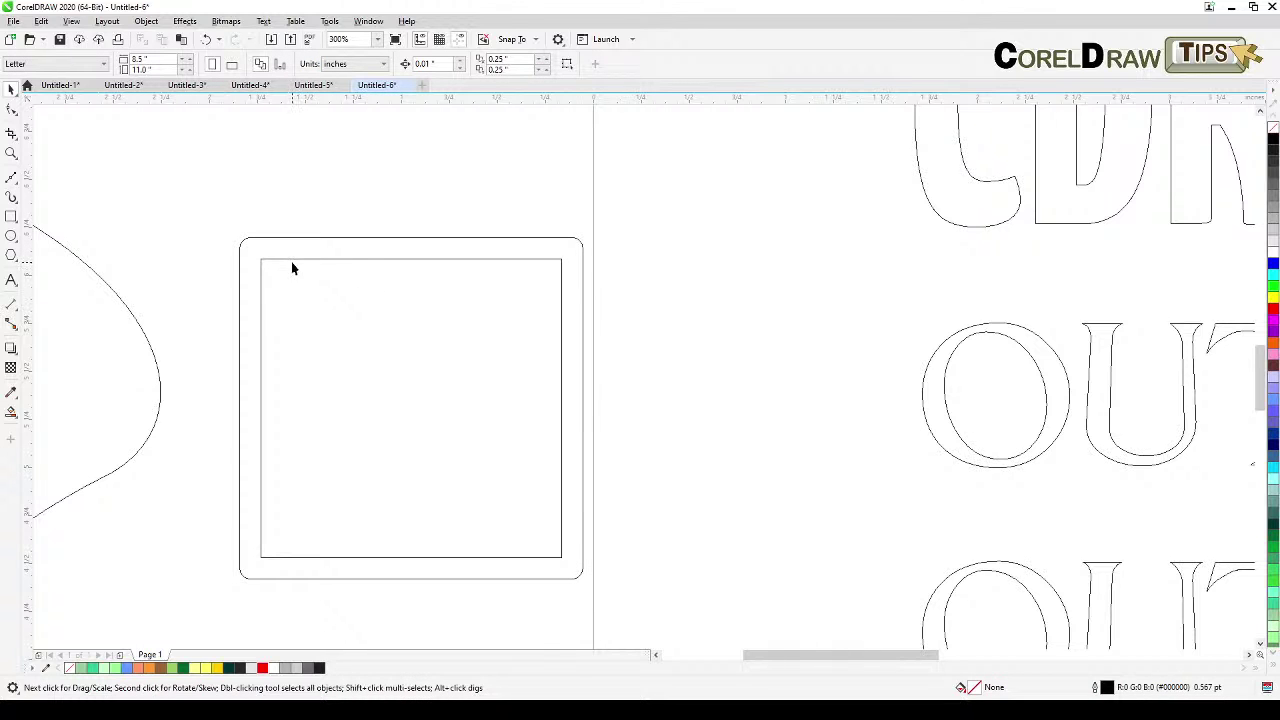
left_click(71, 21)
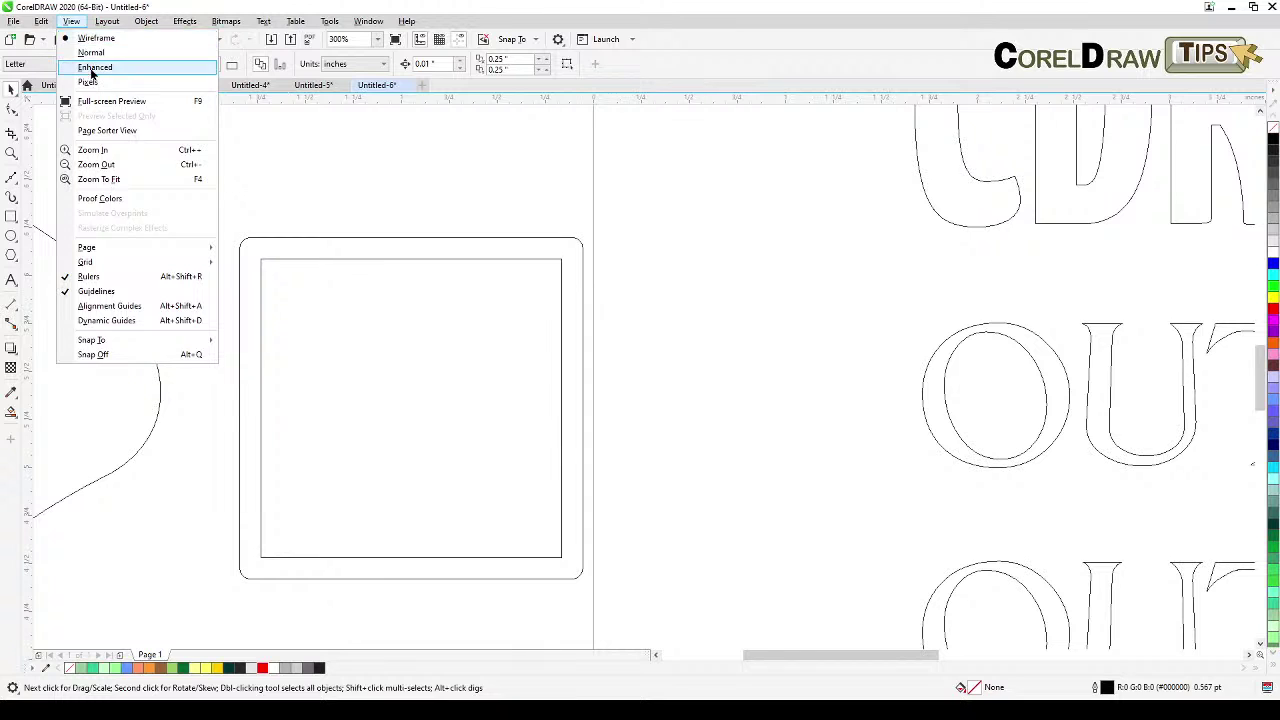
left_click(88, 70)
scroll(200, 335, "down", 3)
scroll(335, 410, "up", 3)
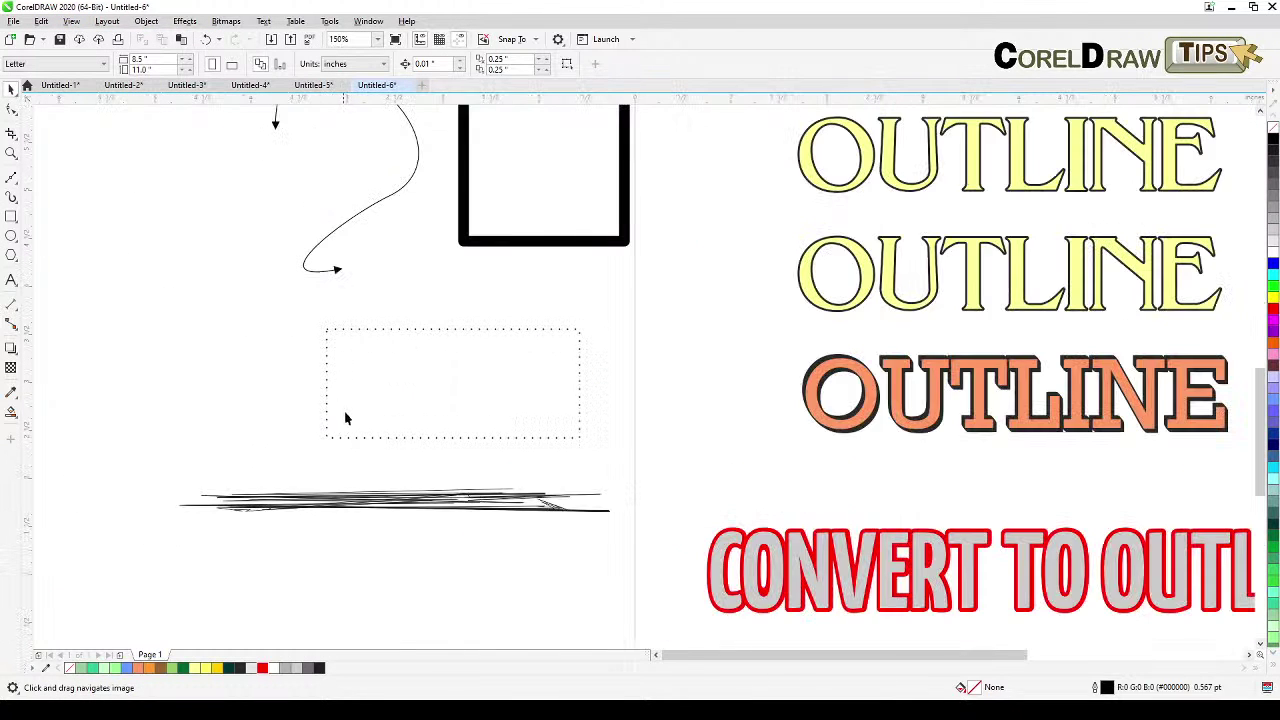
scroll(349, 420, "down", 3)
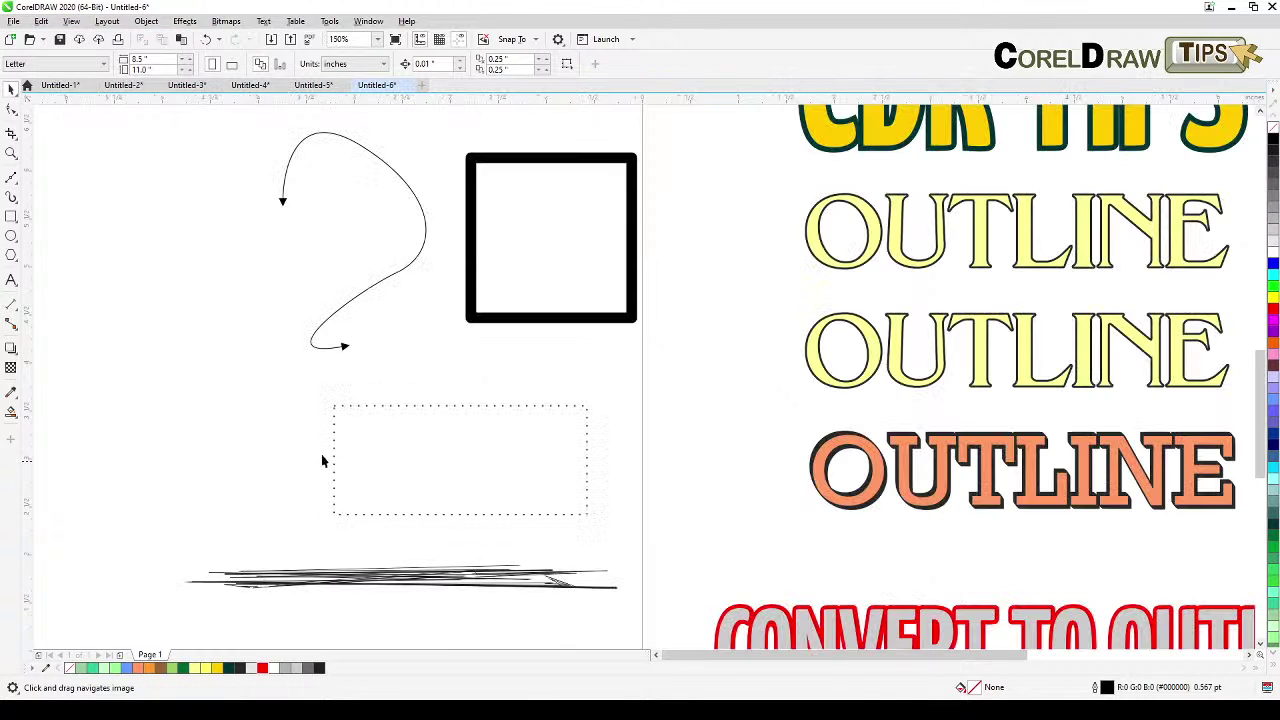
Step: Draw a circle about 1.24 inches in diameter beside the dotted rectangle and give its outline a dotted line style
left_click(11, 236)
left_click_drag(190, 369, 298, 490)
scroll(237, 317, "left", 2)
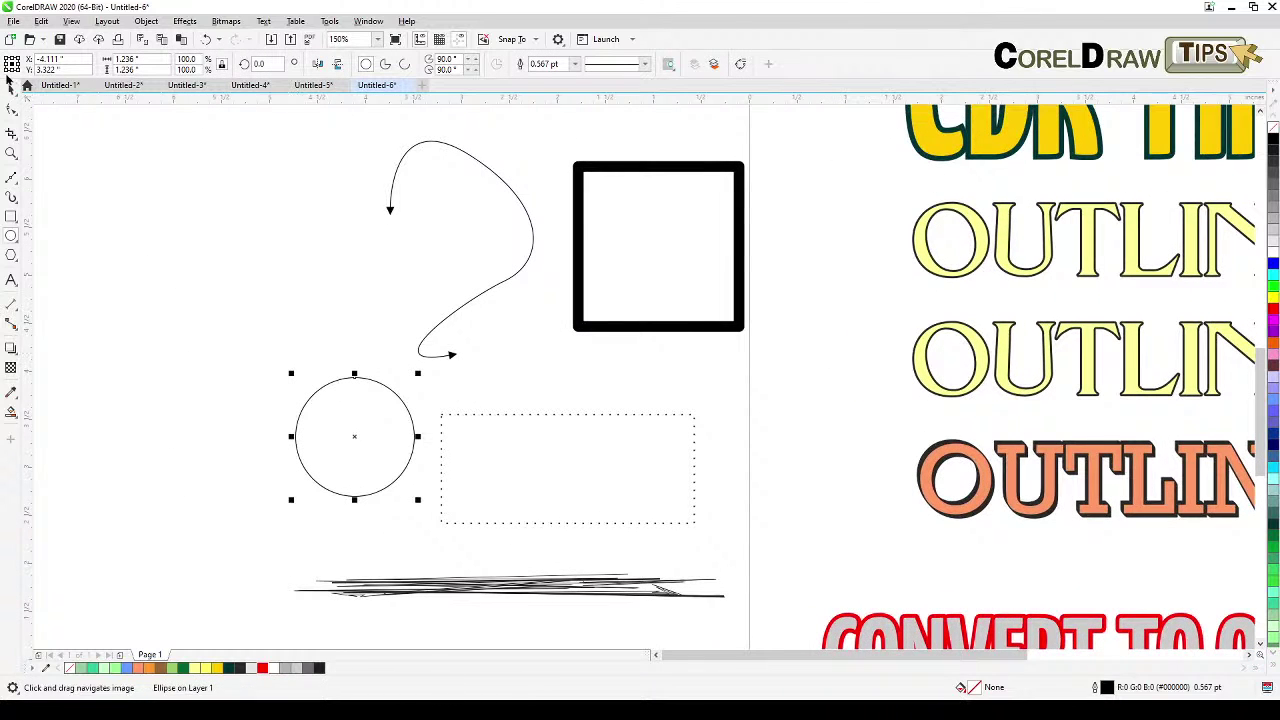
scroll(346, 420, "up", 3)
left_click_drag(346, 420, 297, 351)
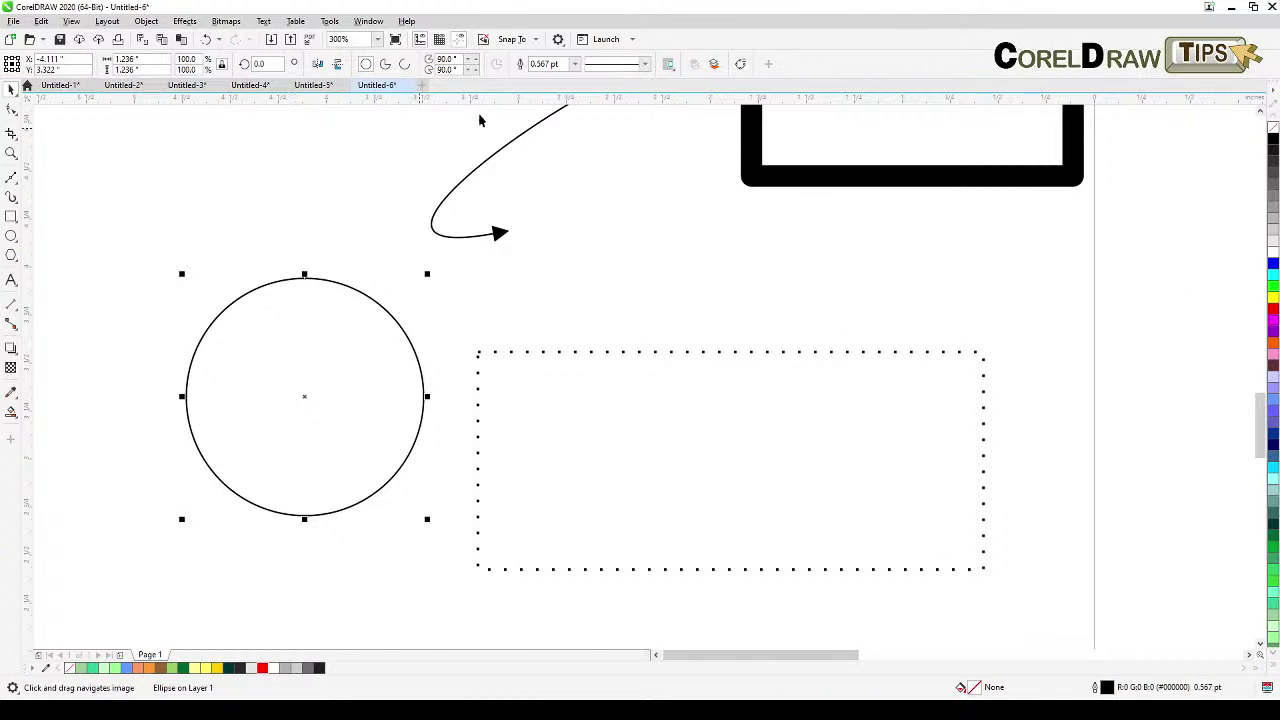
left_click(645, 64)
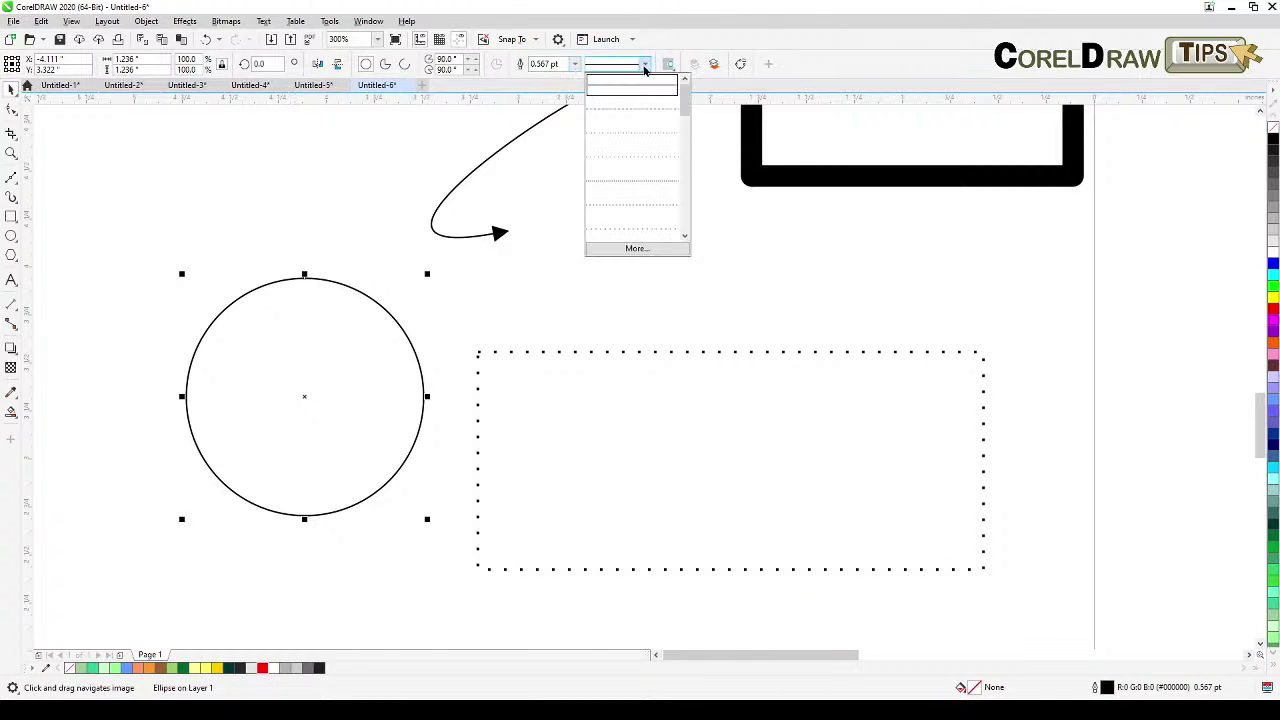
left_click(640, 133)
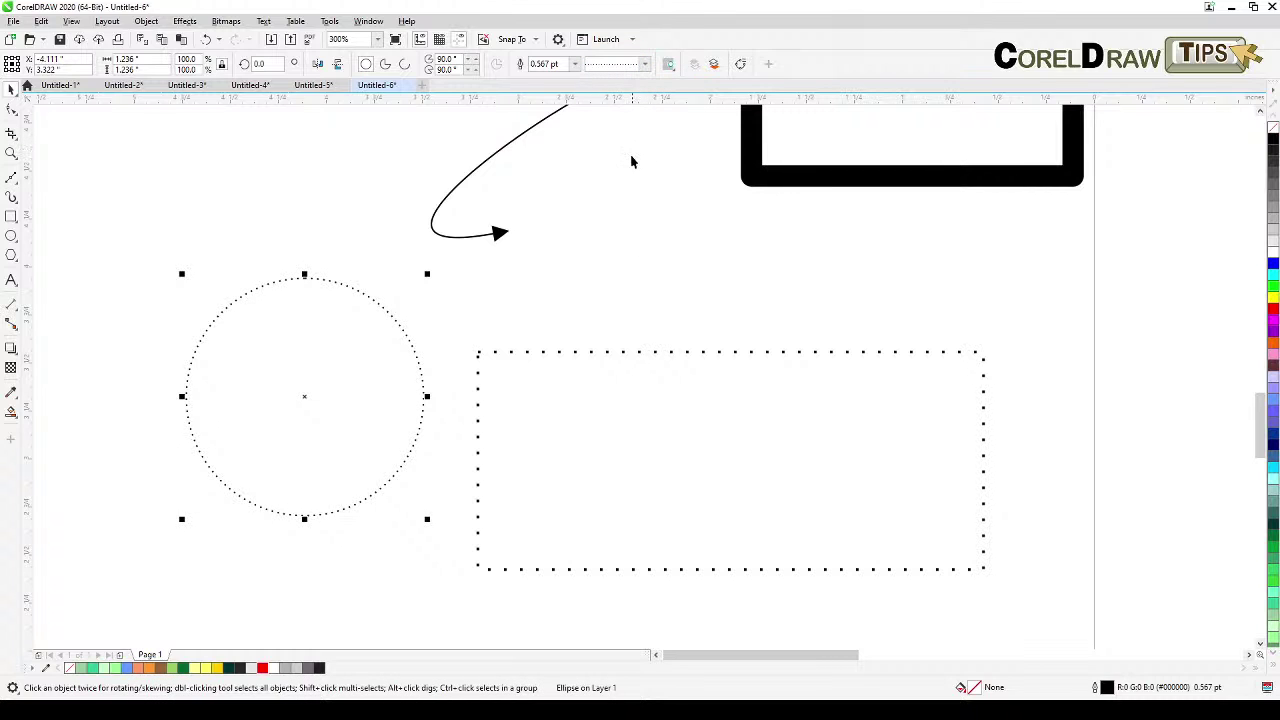
Step: Change the dotted rectangle's outline to a dashed line style
left_click(627, 276)
left_click(670, 352)
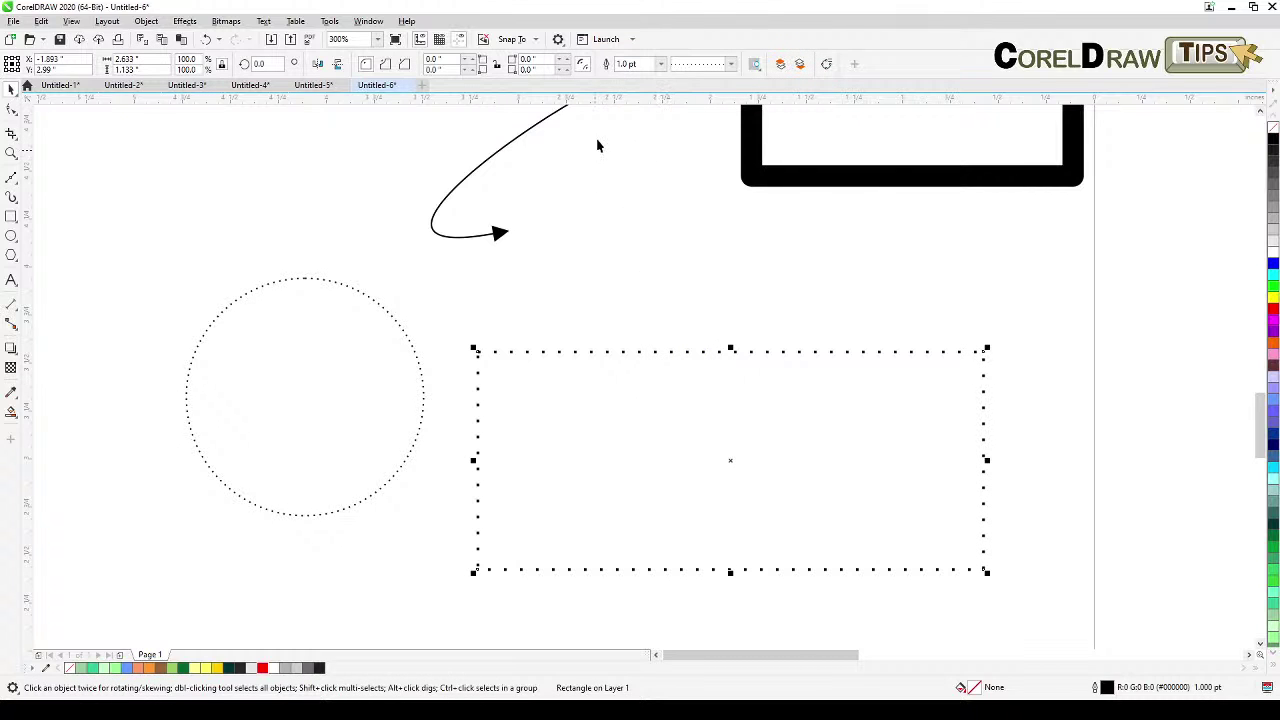
left_click(716, 68)
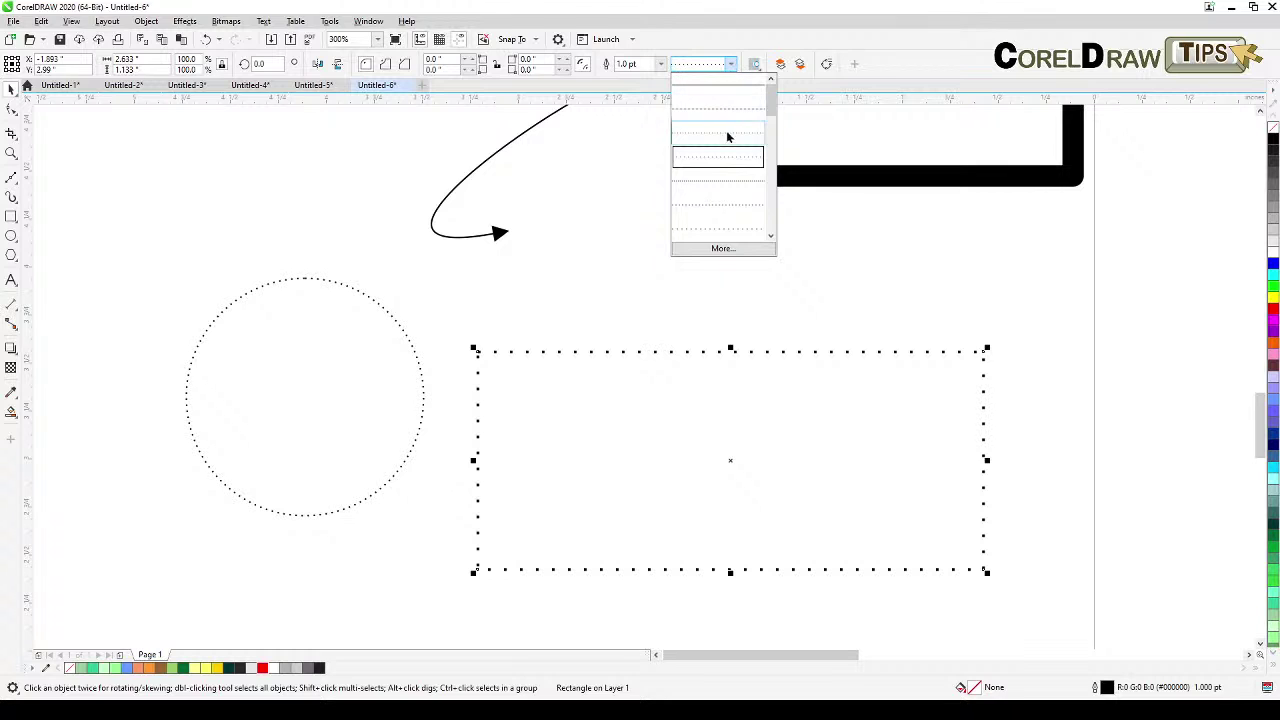
left_click(704, 177)
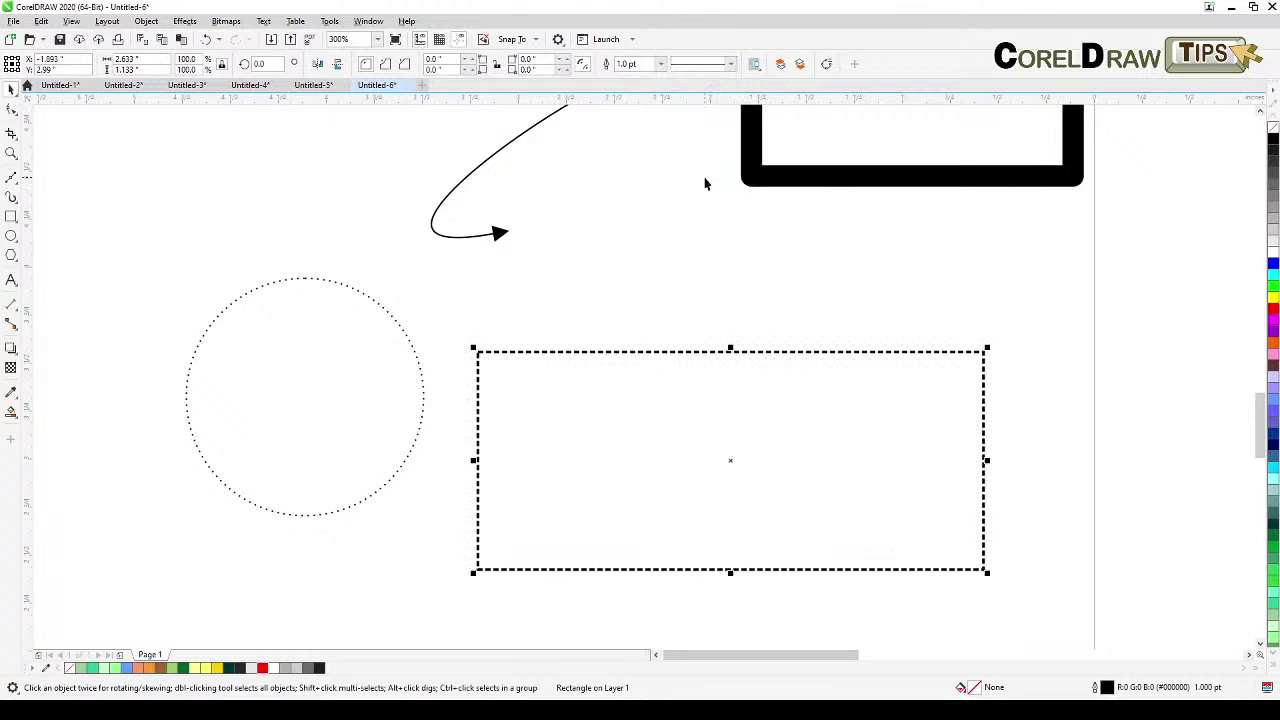
left_click(661, 320)
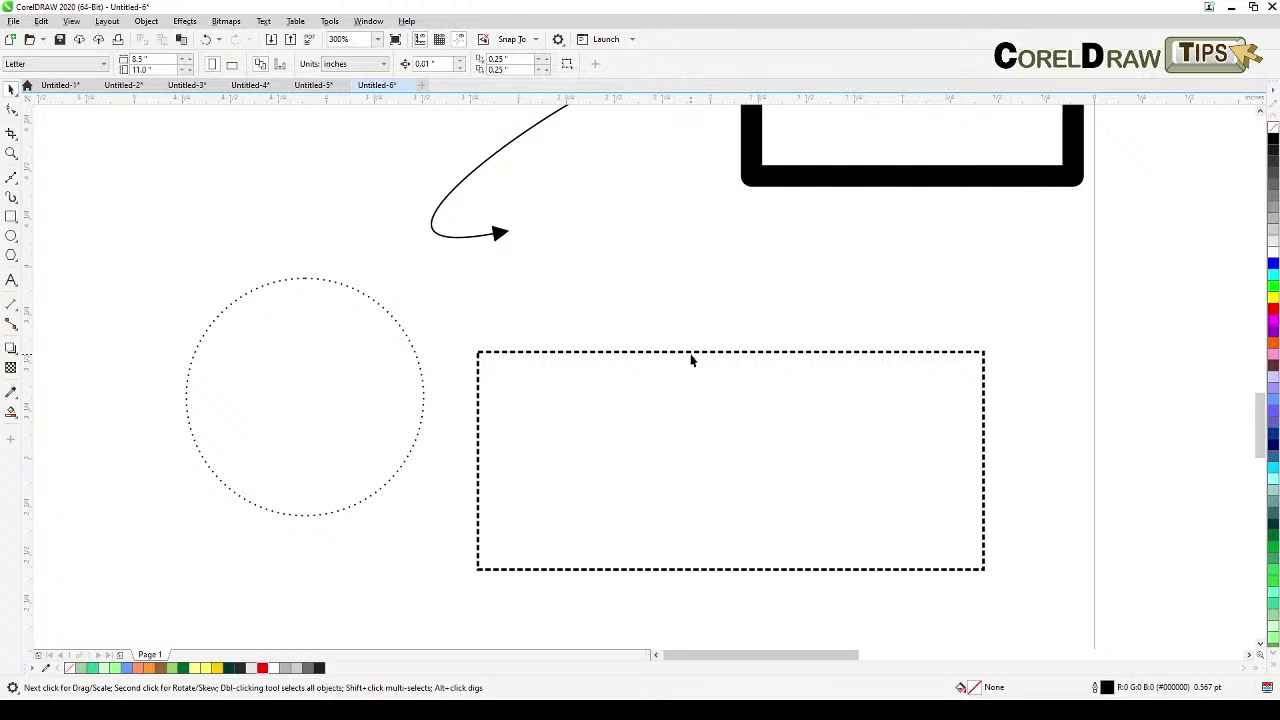
Step: Draw a straight horizontal line about 6.65 inches long in the empty area below the sketchy brush stroke
scroll(690, 360, "down", 2)
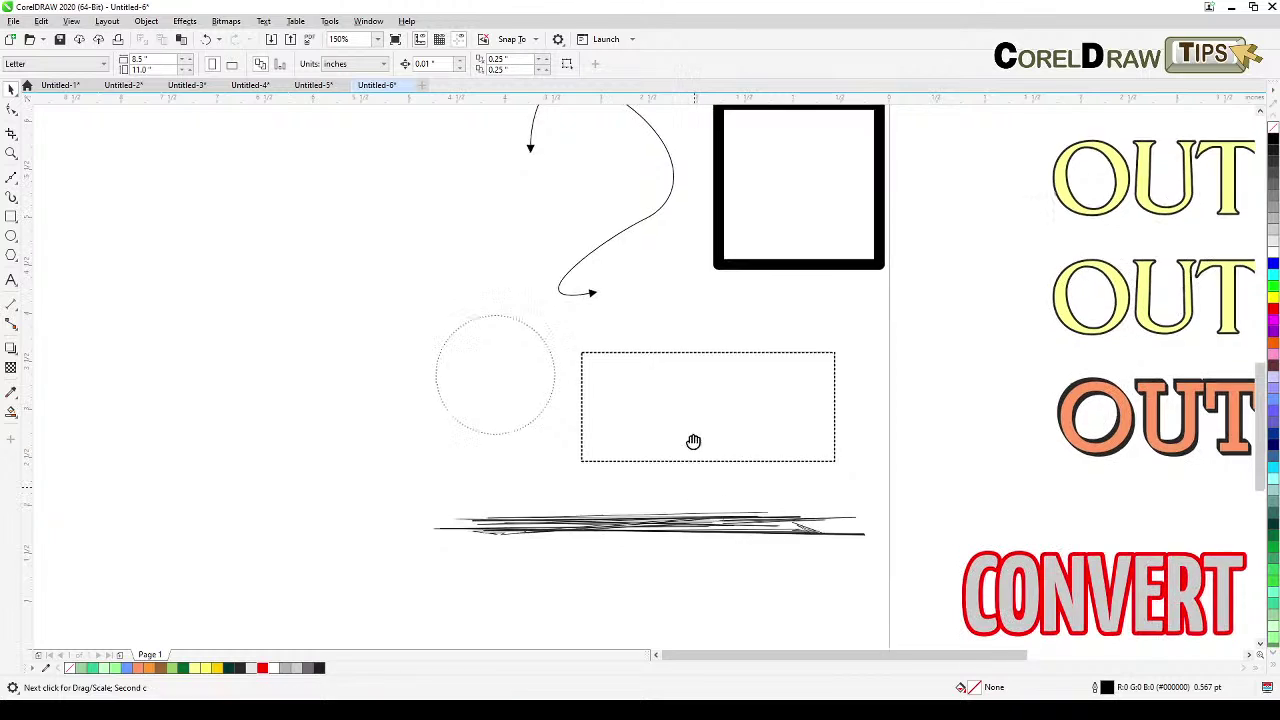
left_click_drag(694, 437, 646, 411)
left_click(646, 366)
left_click(517, 483)
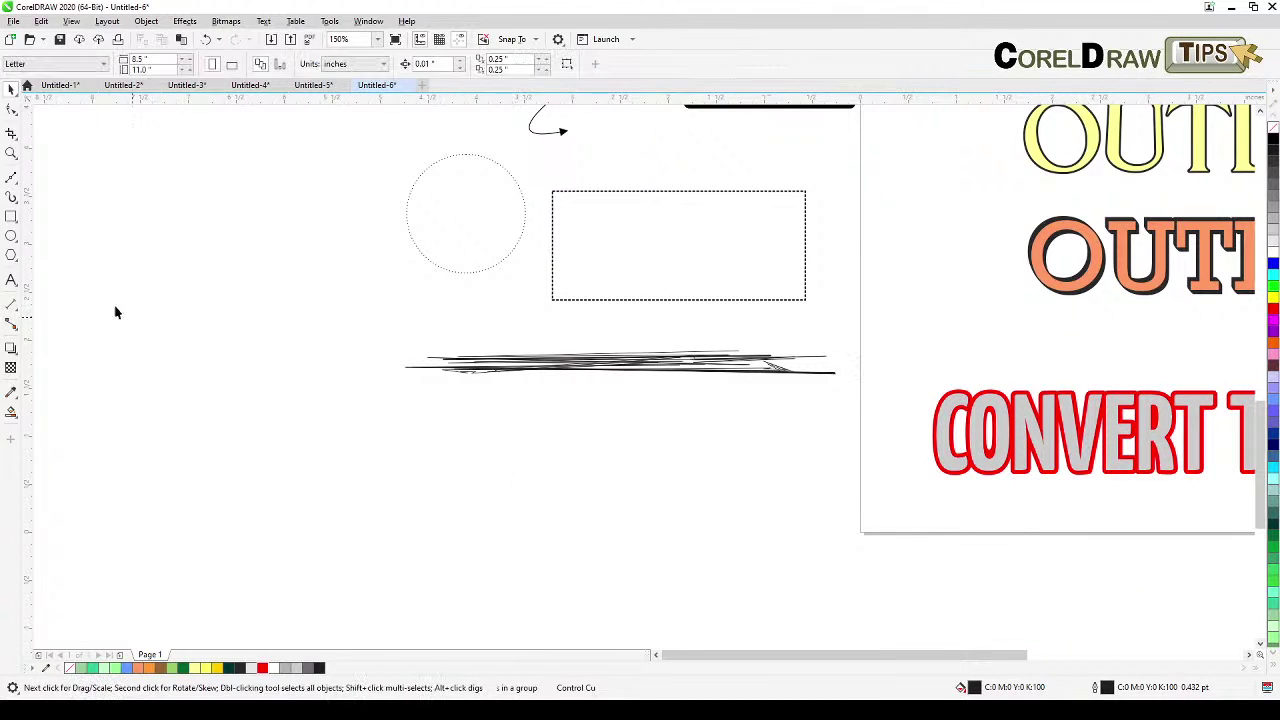
left_click(11, 177)
left_click(146, 455)
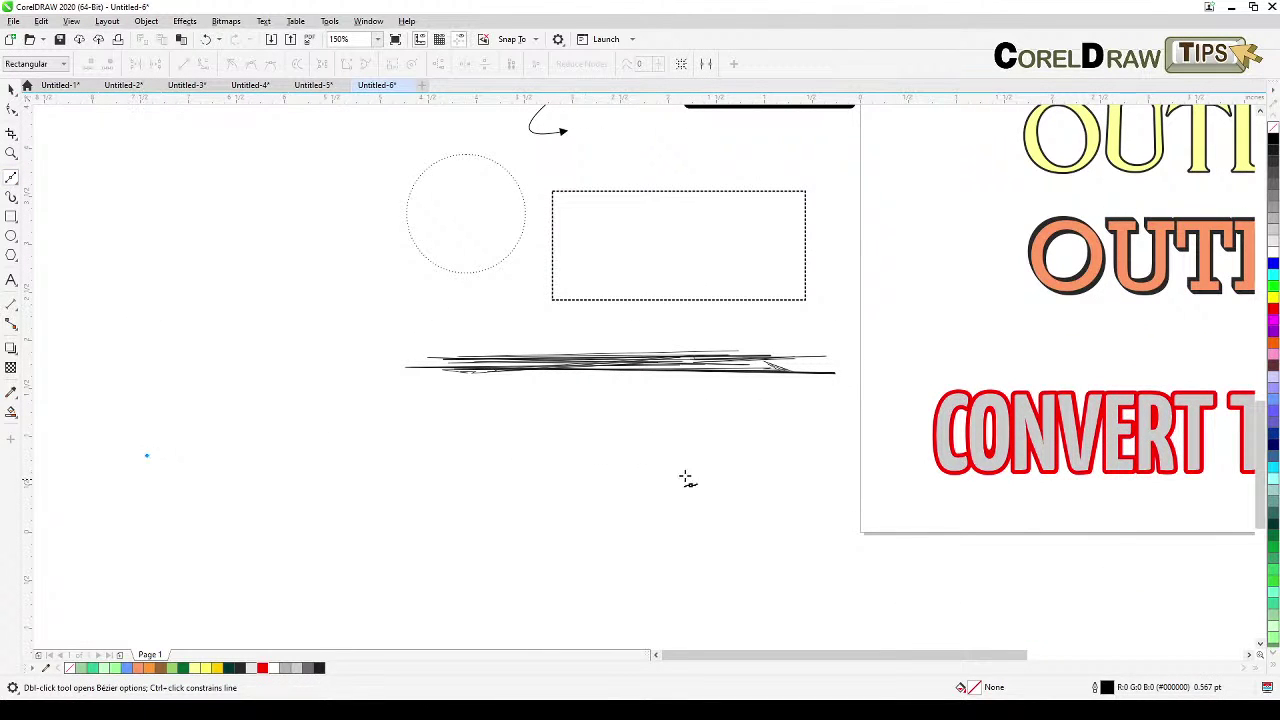
left_click(790, 456)
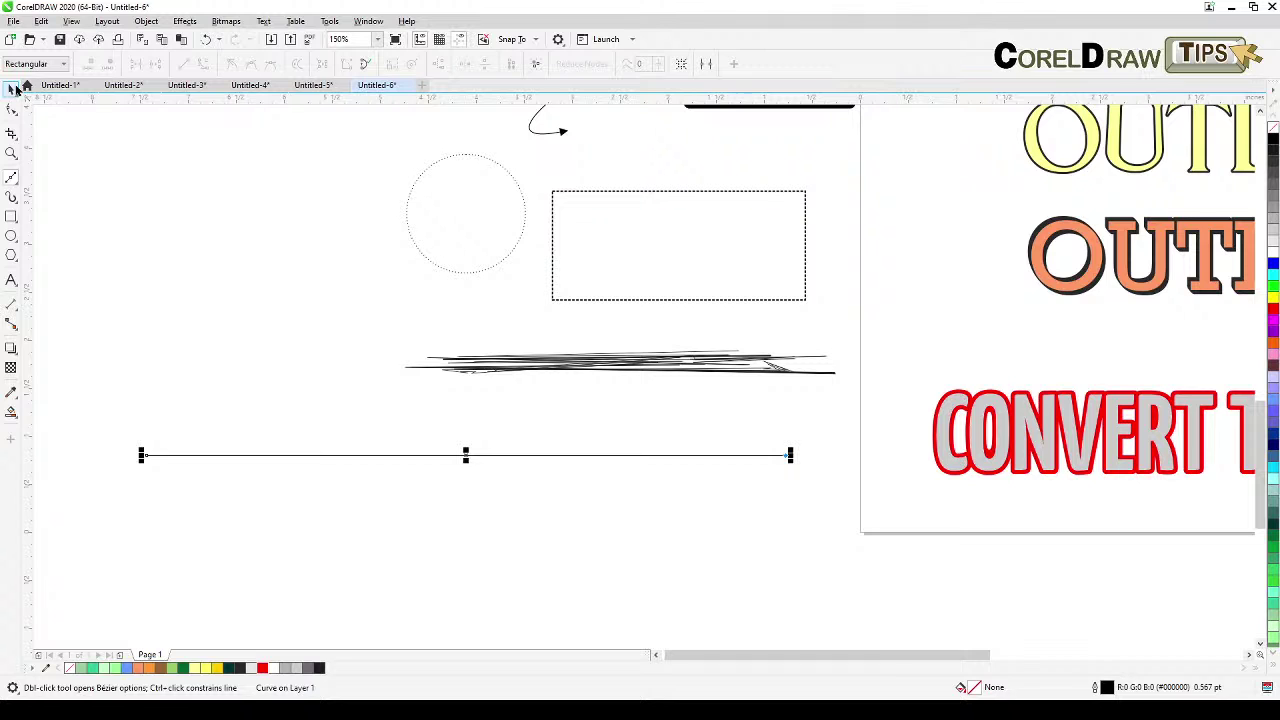
key("space")
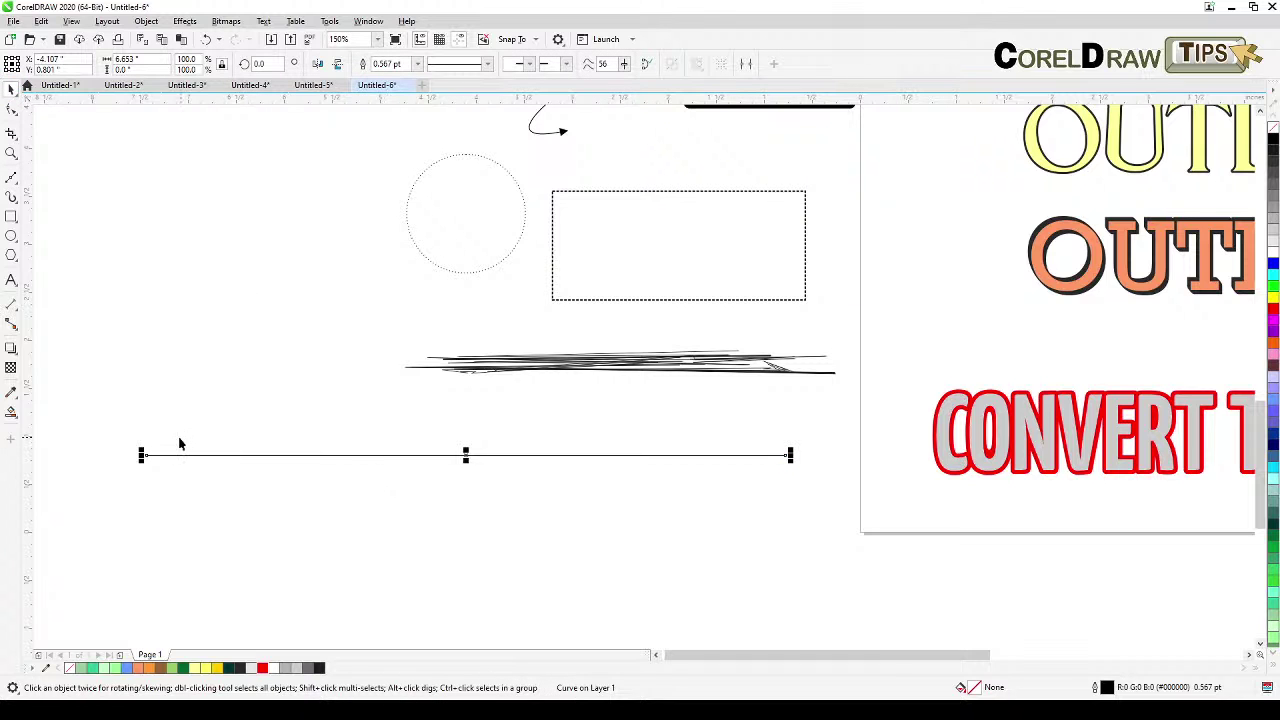
Step: Apply a tapered Calligraphy brush stroke to the straight line with the Artistic Media tool
left_click(9, 199)
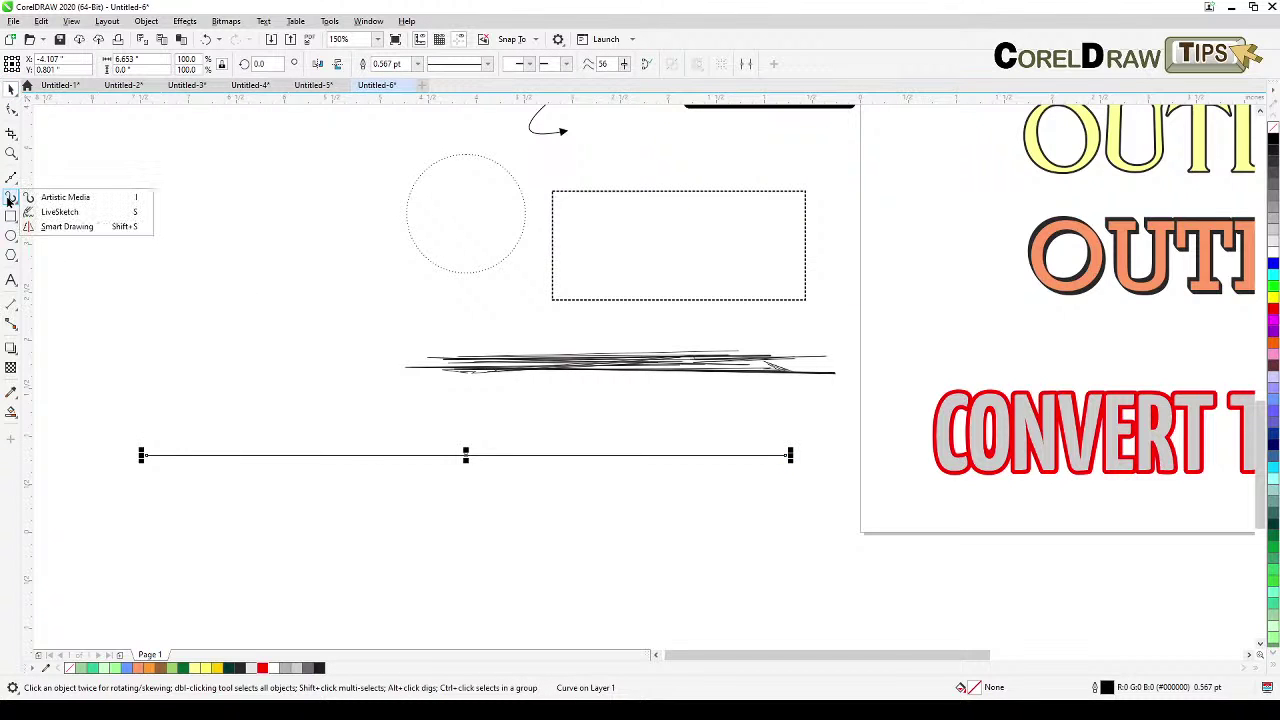
left_click(50, 196)
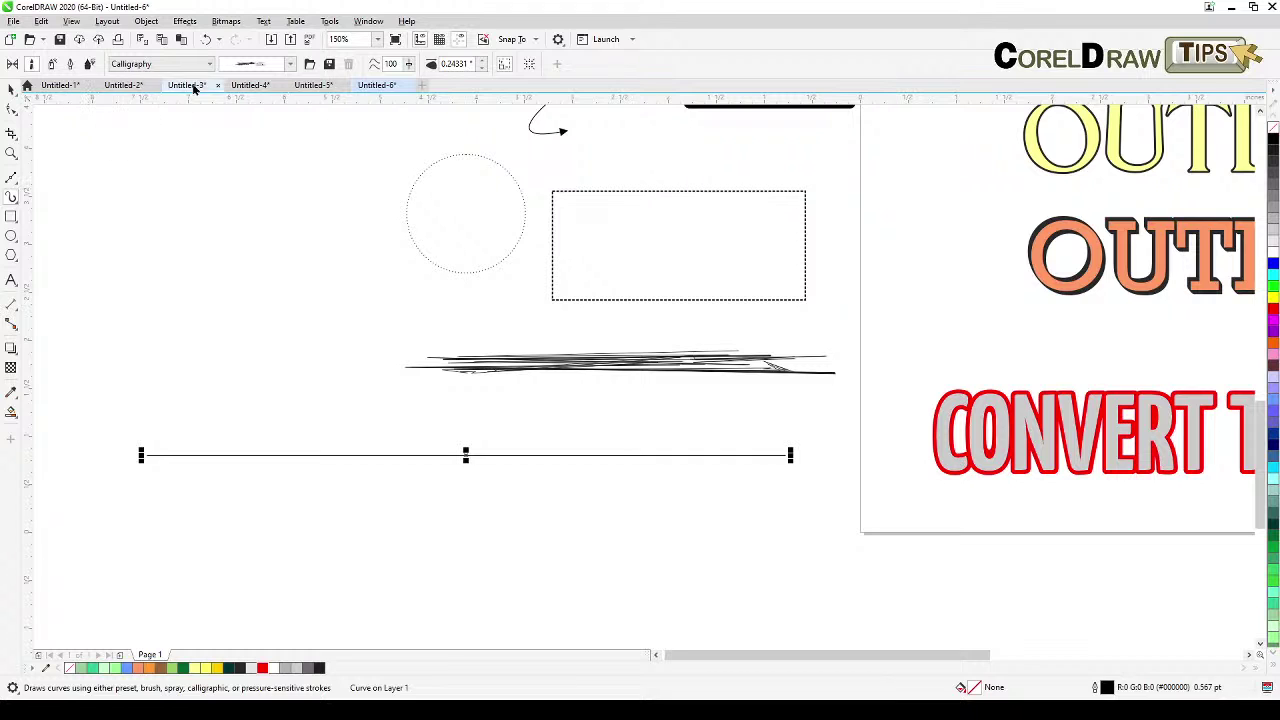
left_click(159, 65)
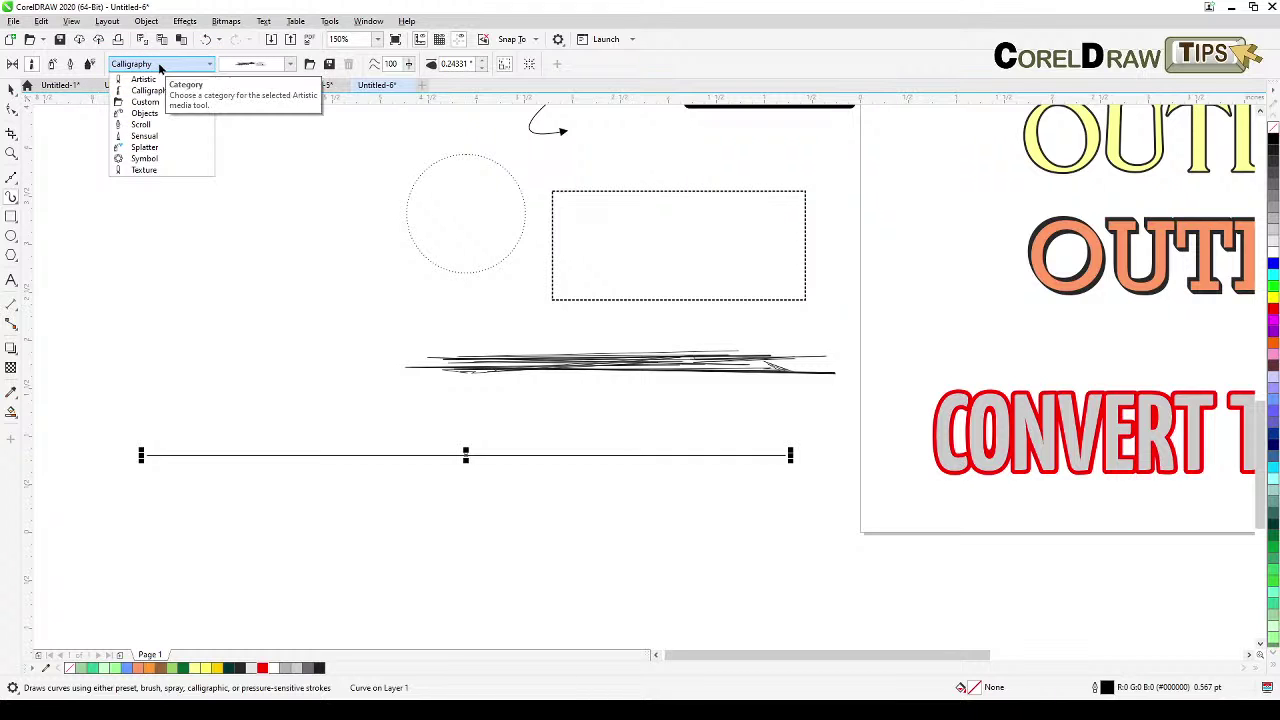
left_click(150, 90)
left_click(288, 65)
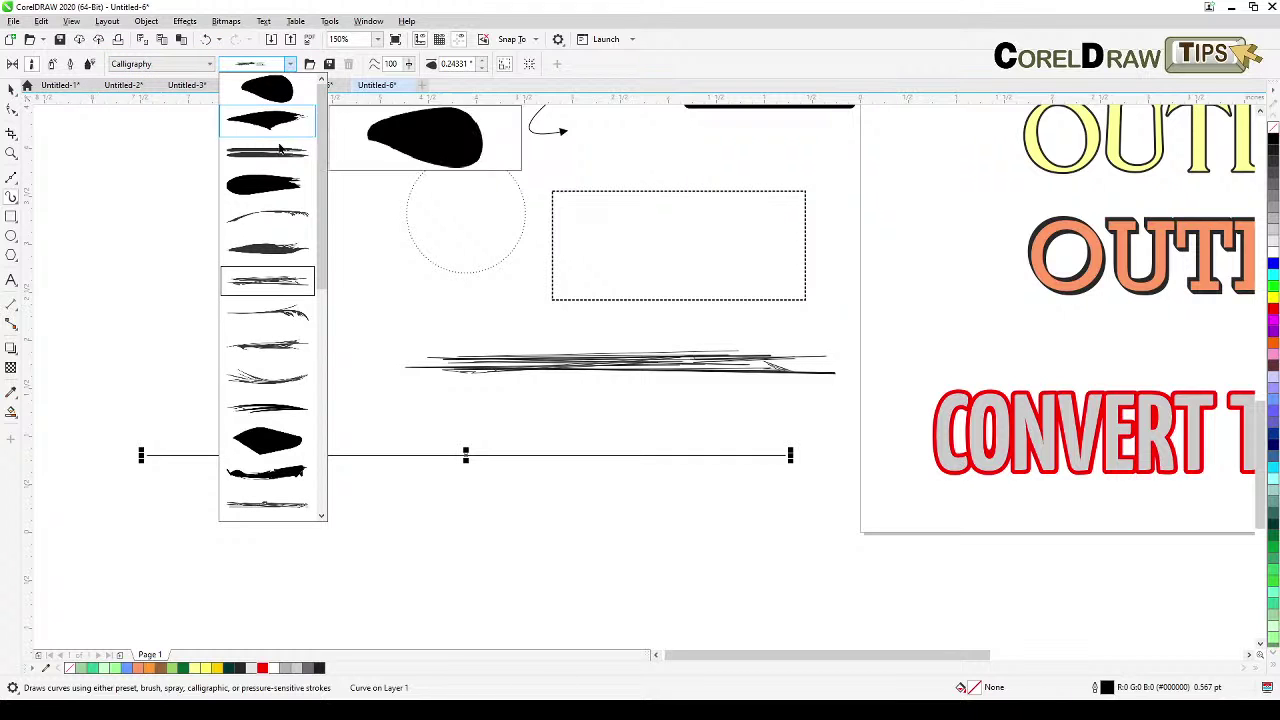
left_click_drag(321, 255, 322, 407)
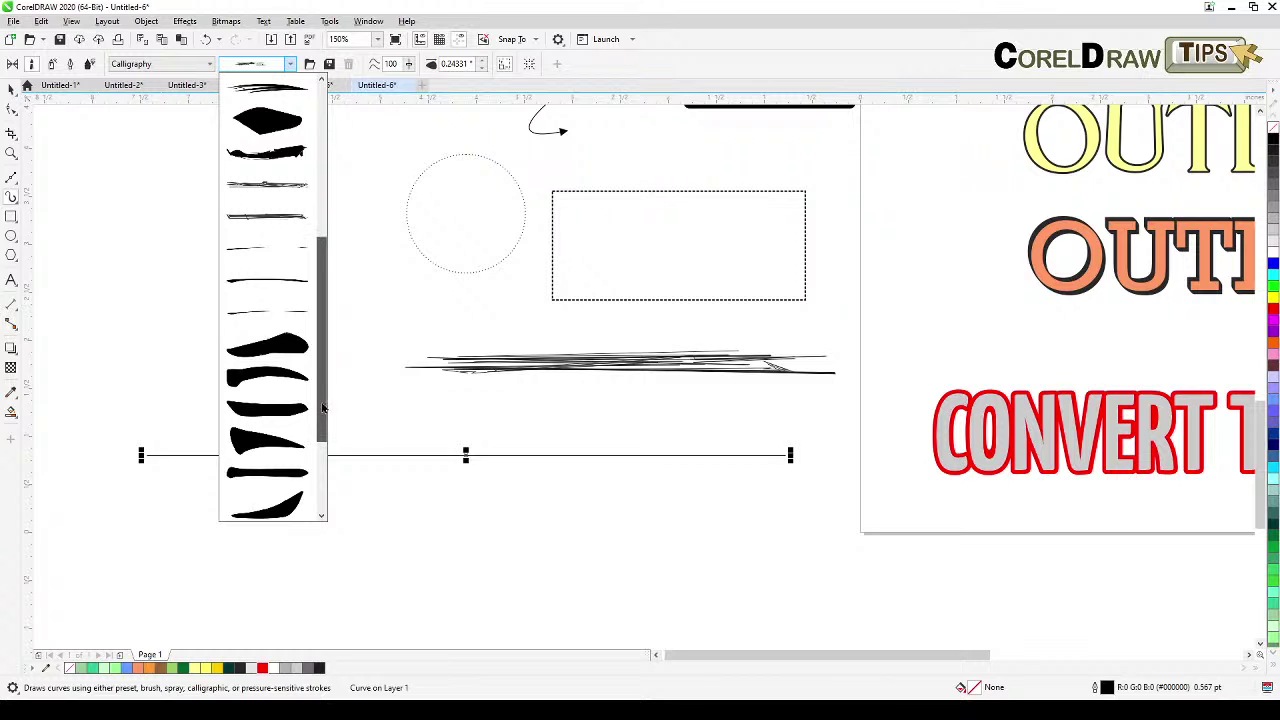
left_click(266, 288)
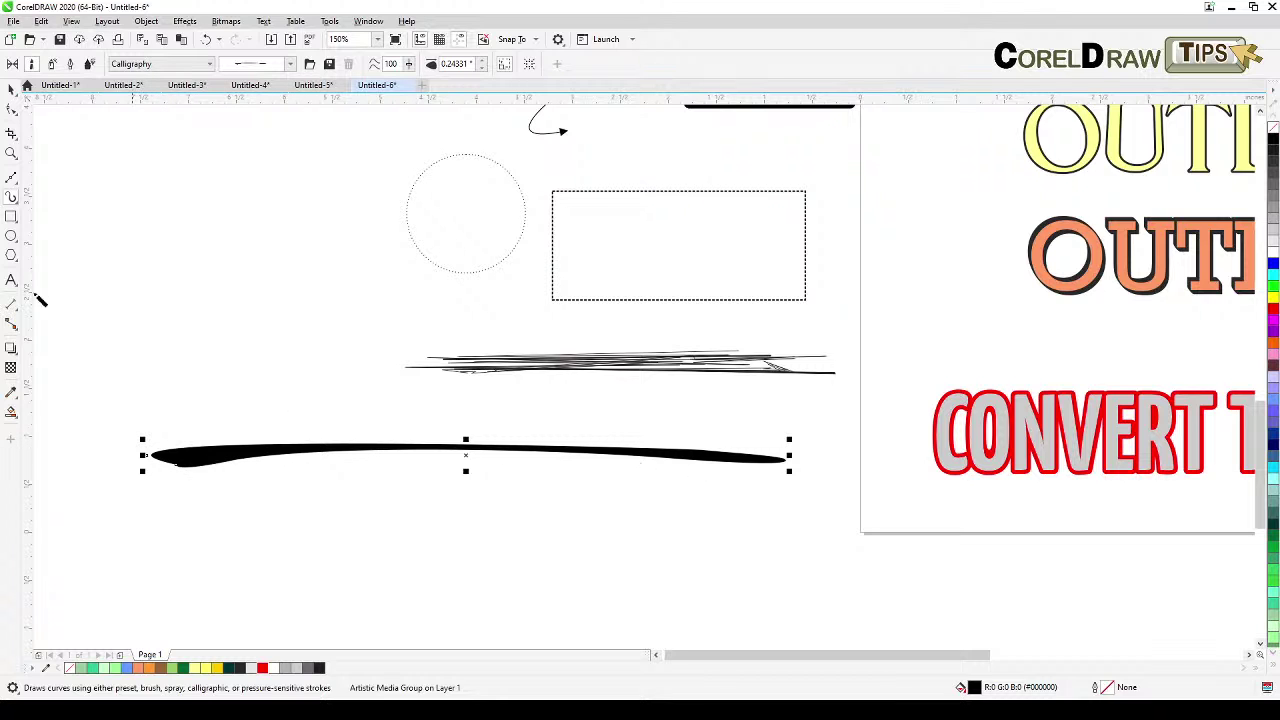
Step: Examine the calligraphic stroke's shape in Wireframe view and return to Enhanced view
left_click(78, 21)
left_click(88, 45)
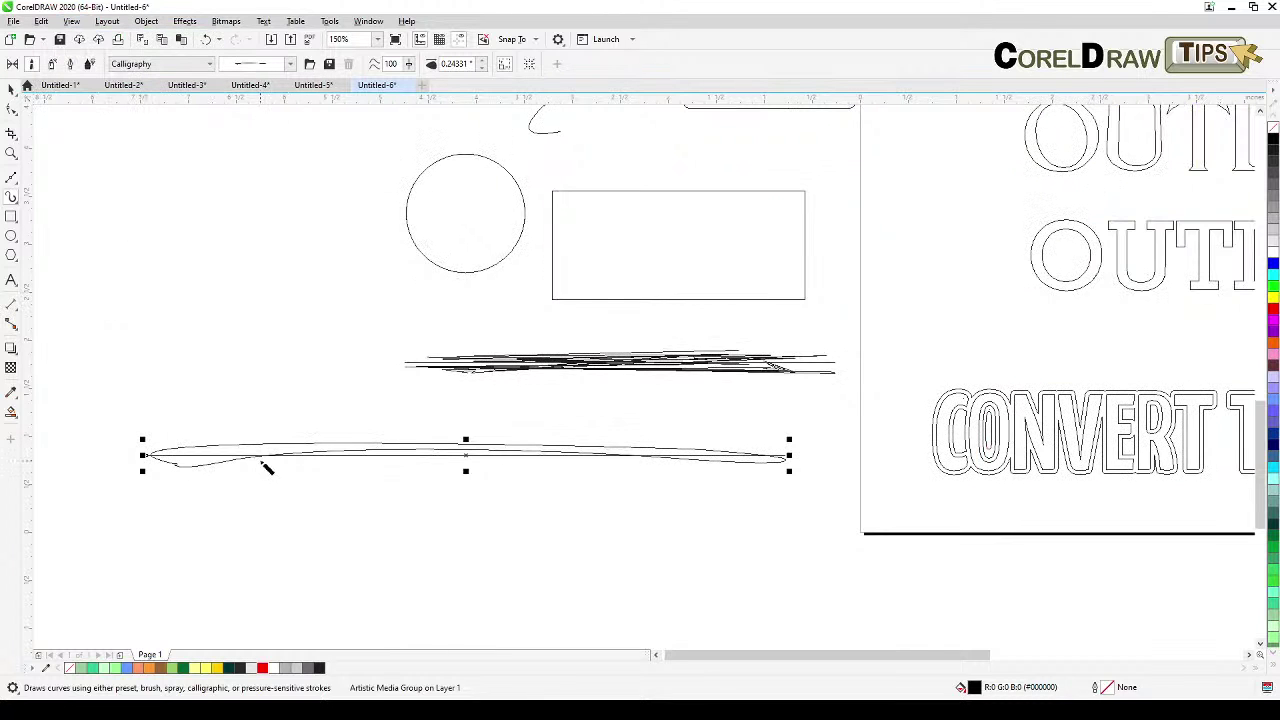
left_click(76, 26)
left_click(90, 67)
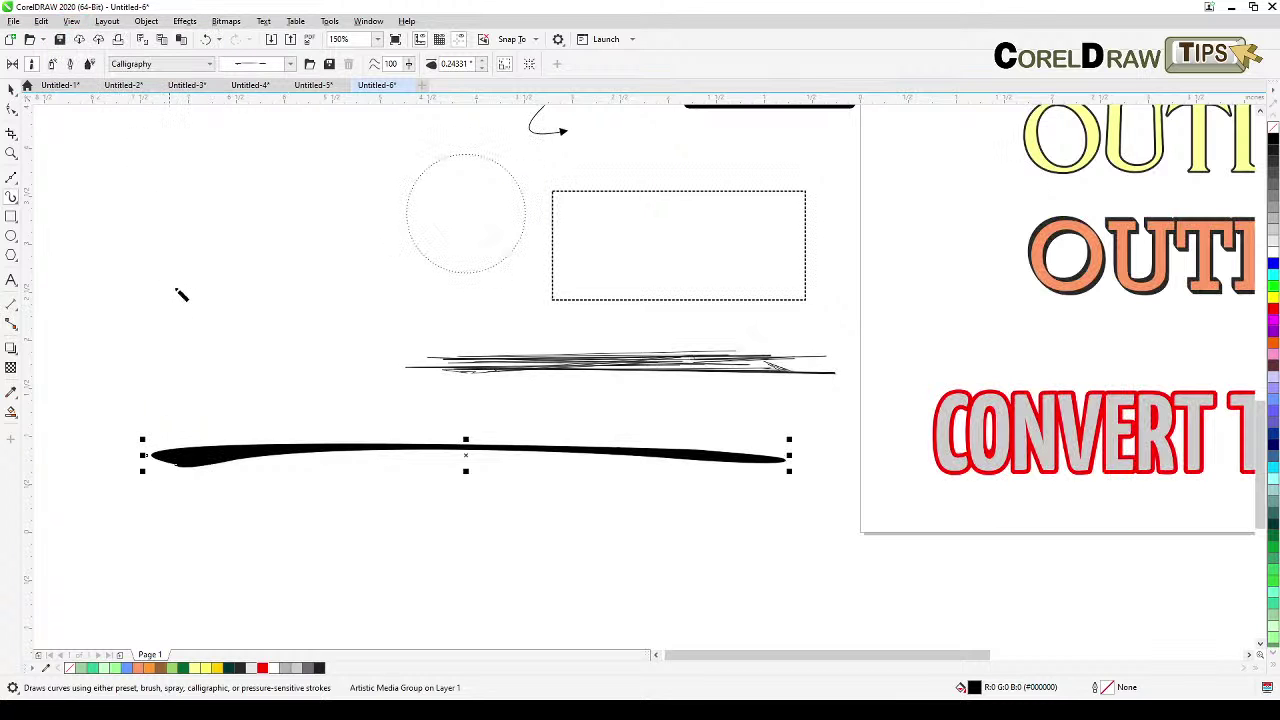
Step: Paint two curved freehand strokes with the same Calligraphy brush across the straight stroke
mouse_move(182, 390)
left_mouse_down()
mouse_move(232, 329)
mouse_move(295, 476)
mouse_move(520, 532)
left_mouse_up()
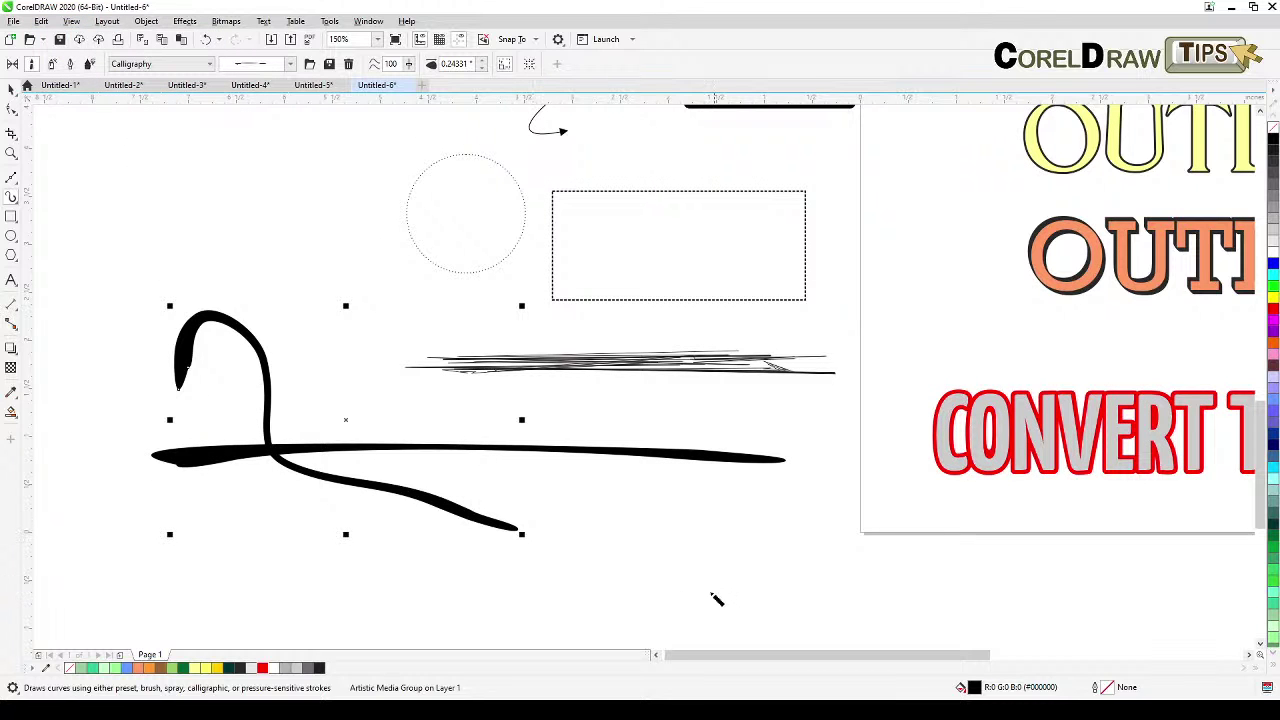
mouse_move(474, 588)
left_mouse_down()
mouse_move(308, 494)
mouse_move(705, 518)
left_mouse_up()
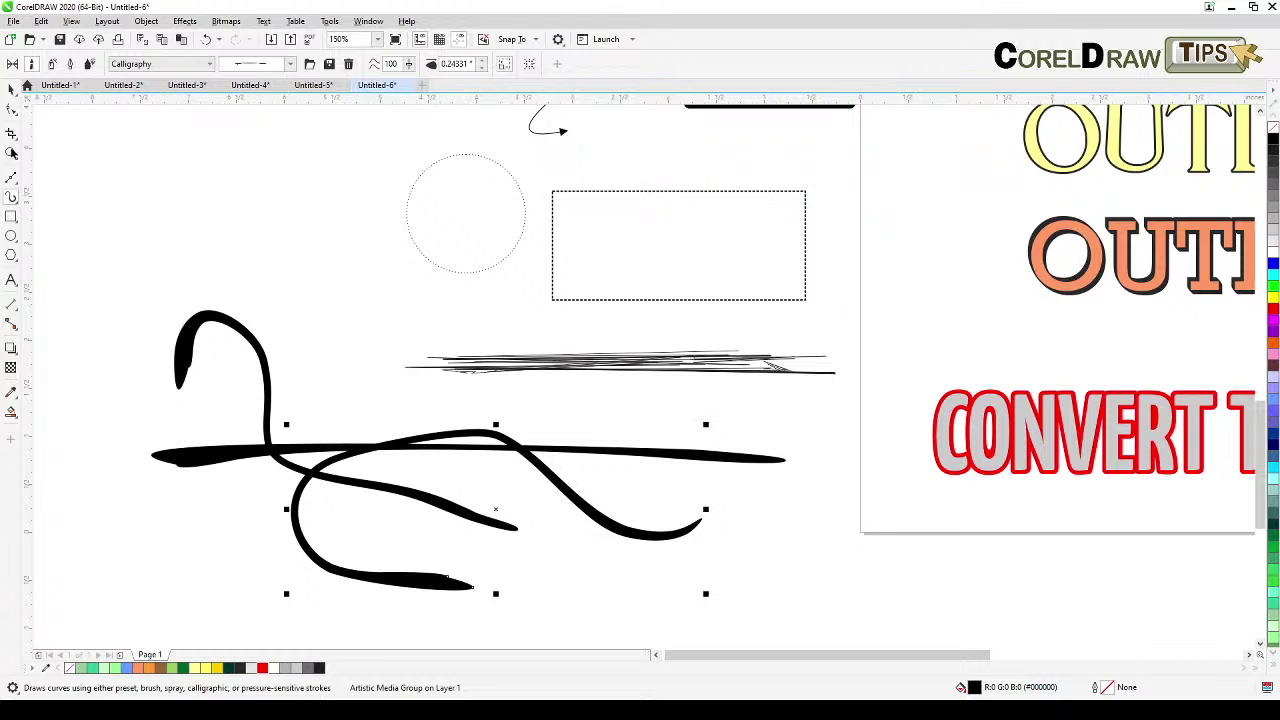
left_click(11, 88)
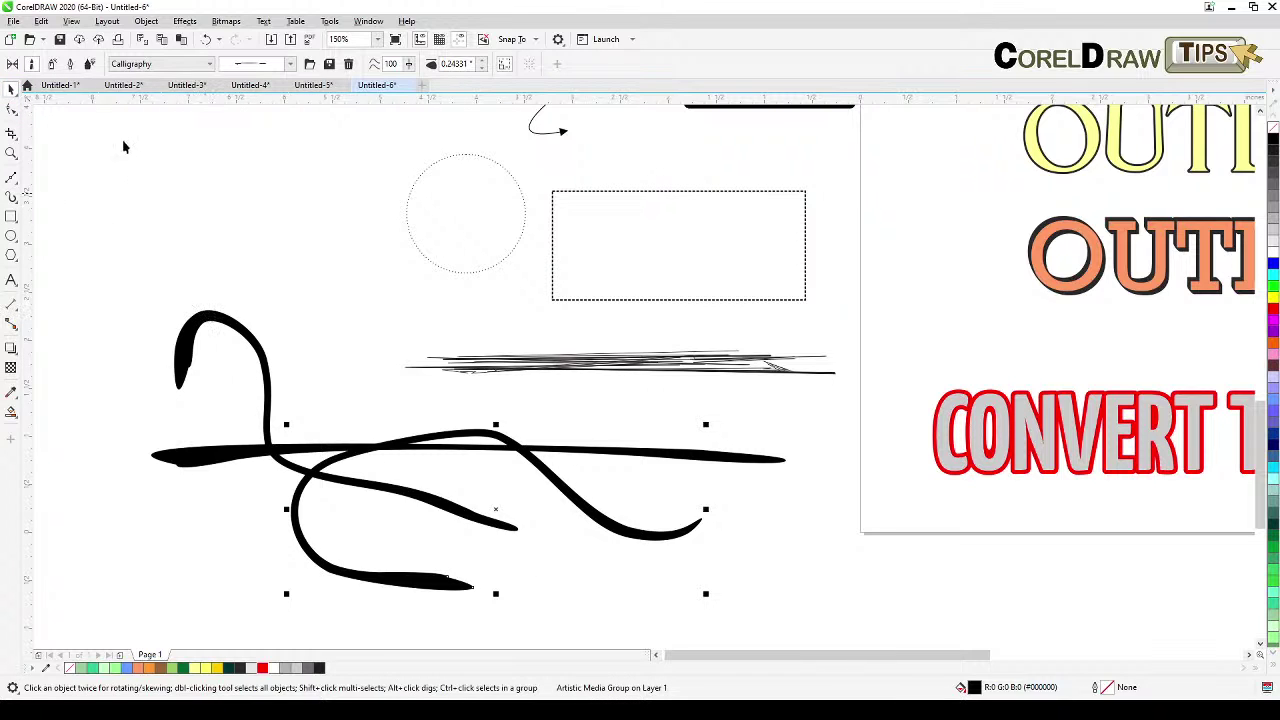
Step: Look over the outline examples and the list of effect tools, and select the upper yellow OUTLINE text
scroll(344, 449, "down", 2)
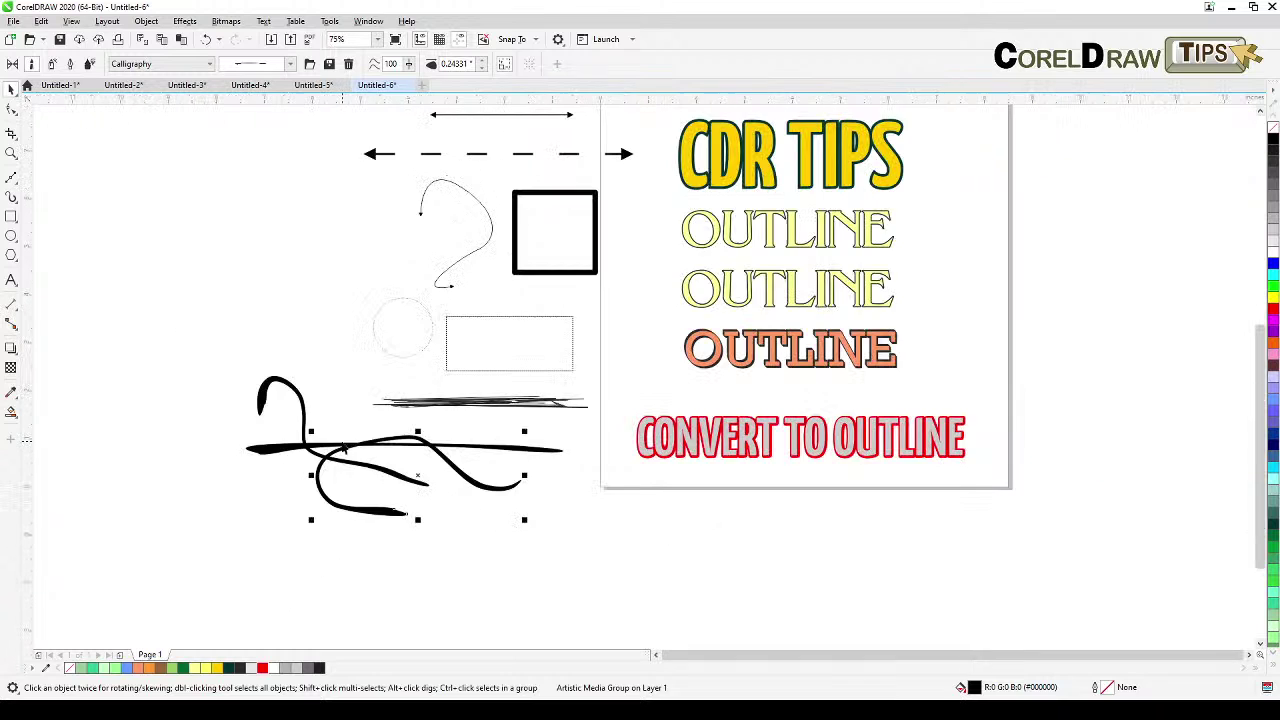
scroll(540, 450, "up", 1)
scroll(712, 452, "down", 2)
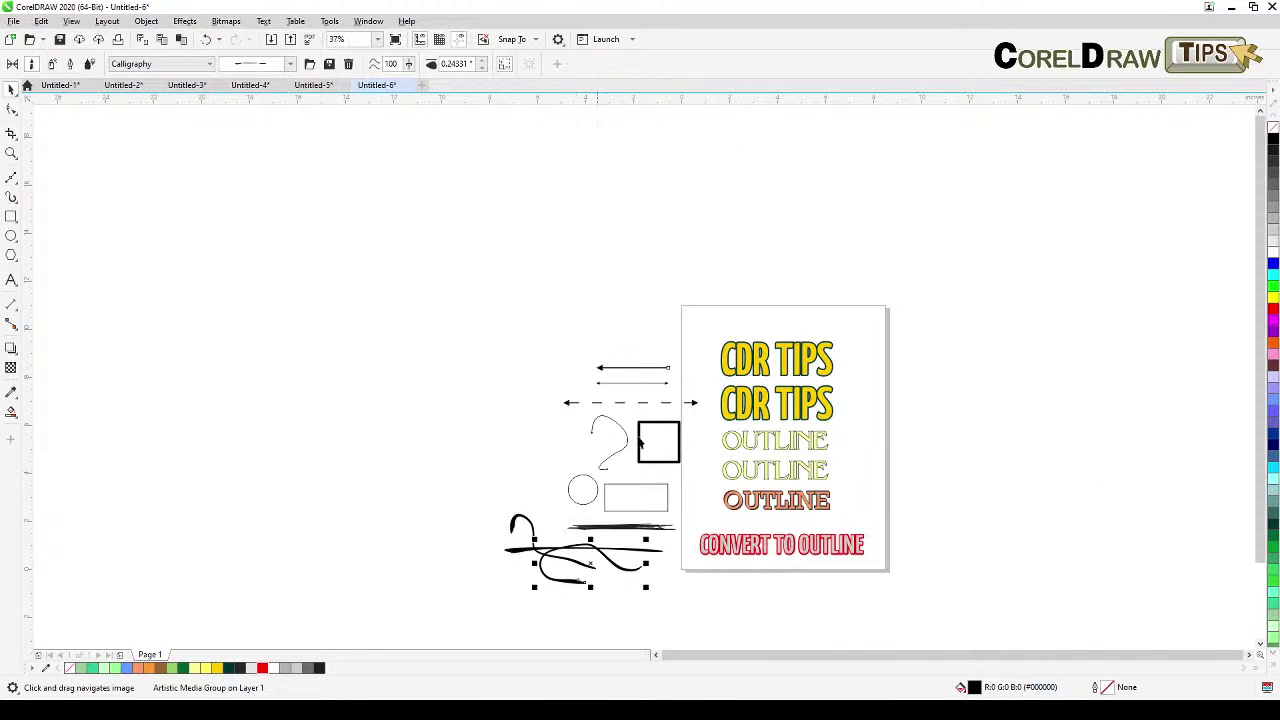
scroll(640, 443, "up", 3)
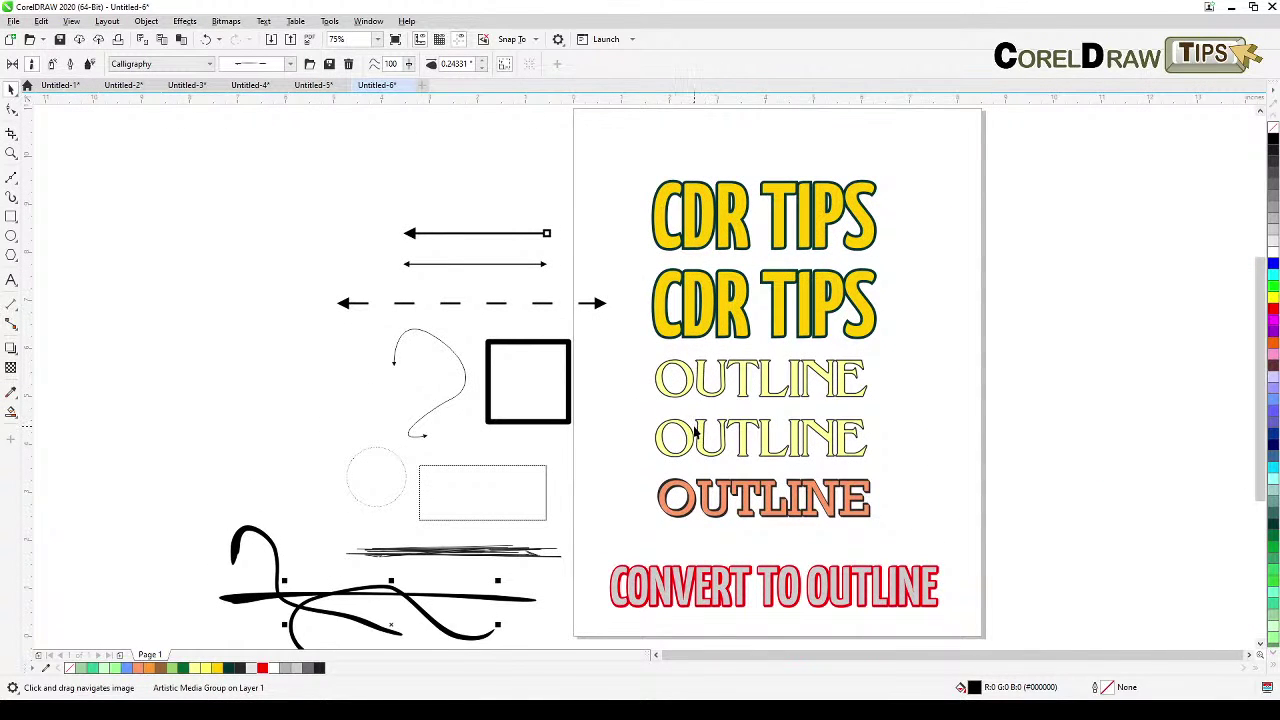
scroll(697, 432, "up", 2)
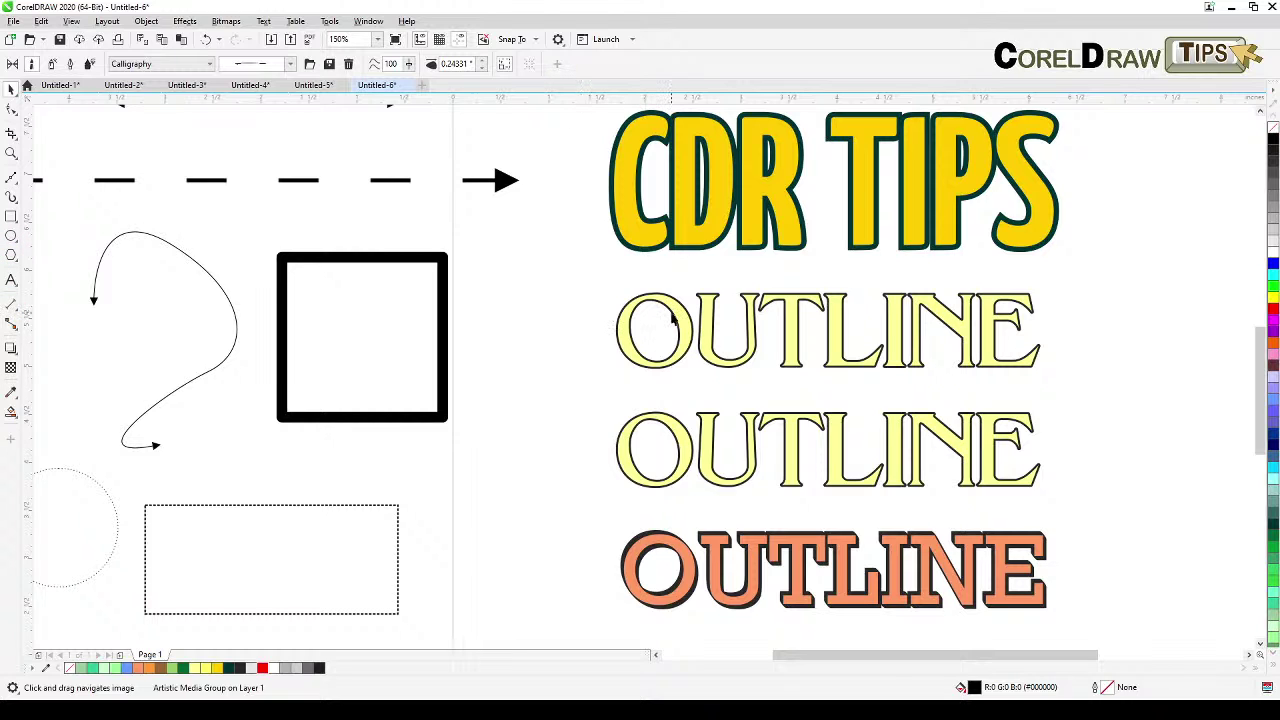
left_click(11, 350)
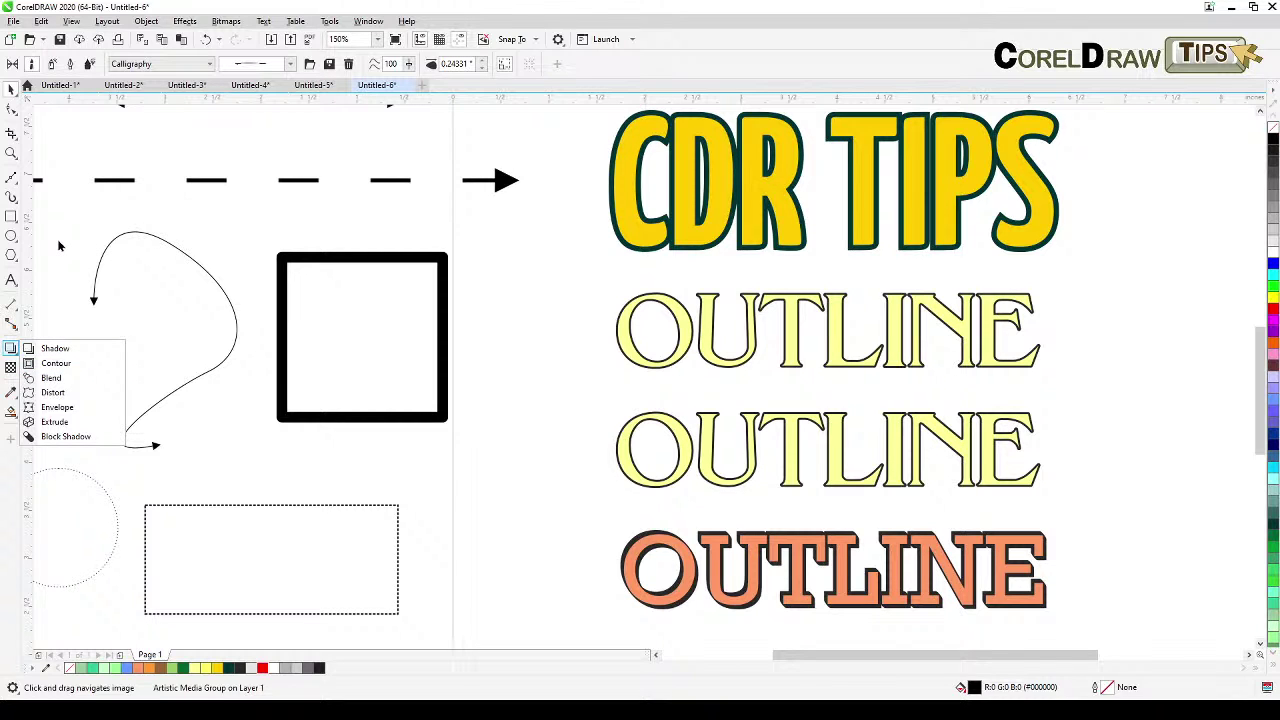
left_click(597, 398)
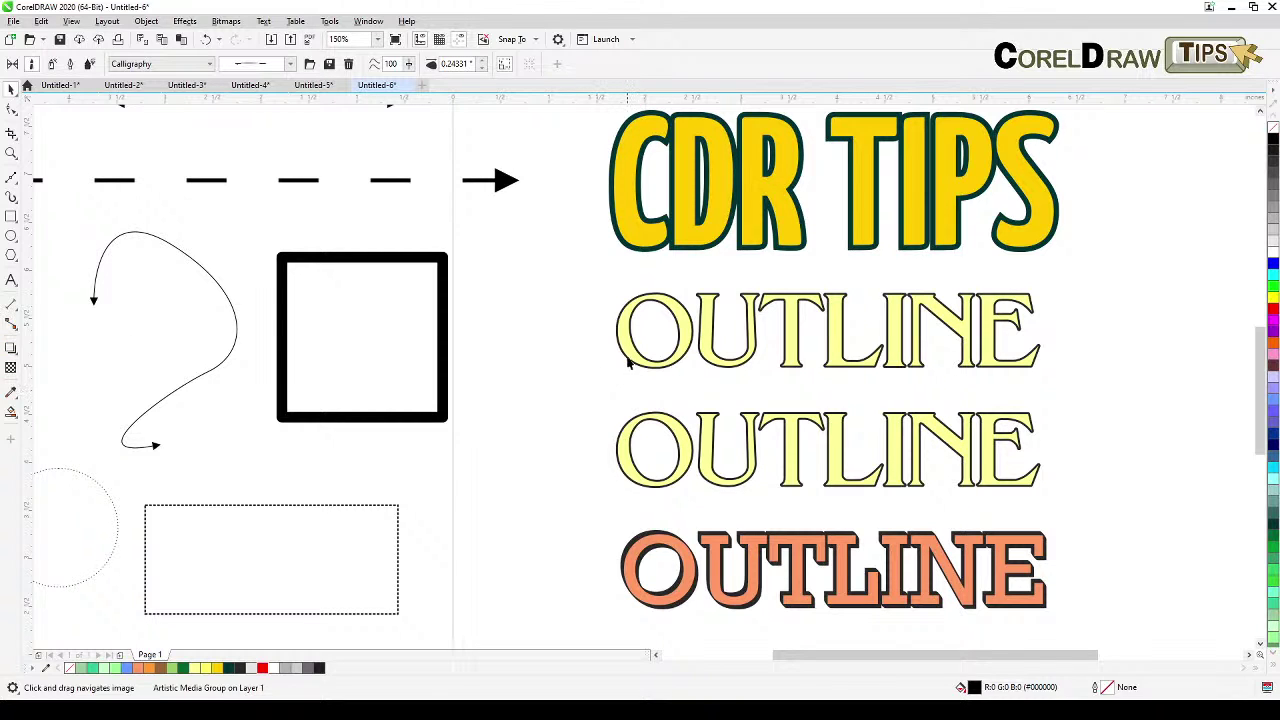
left_click(629, 362)
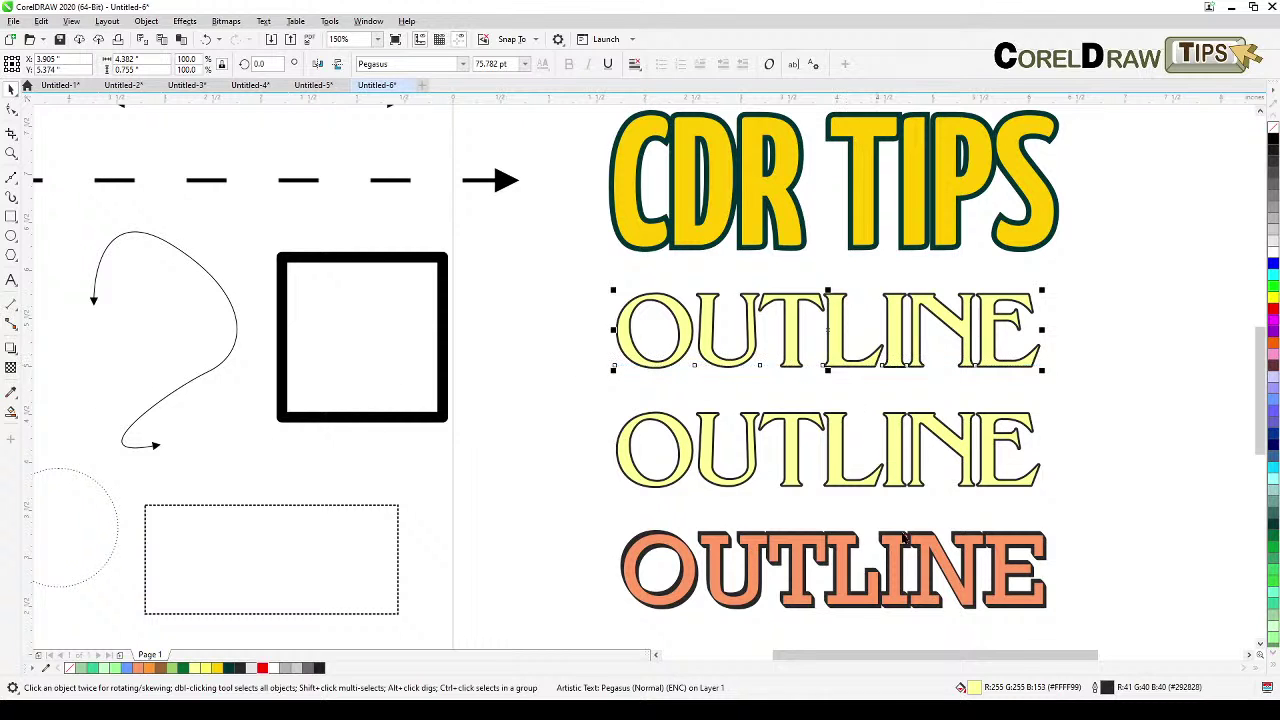
Step: Insert the letters "iut" before the final E of the orange OUTLINE text with the Text tool
scroll(845, 380, "down", 3)
left_click(829, 470)
scroll(829, 470, "up", 2)
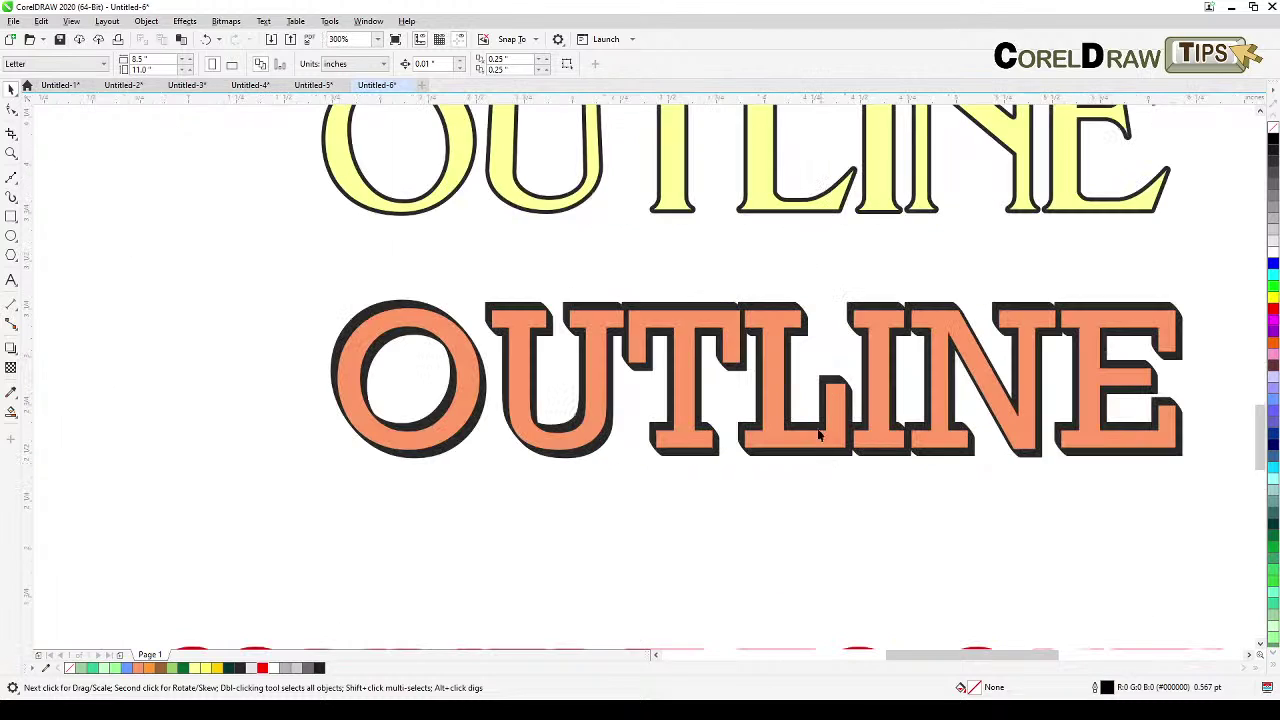
double_click(799, 431)
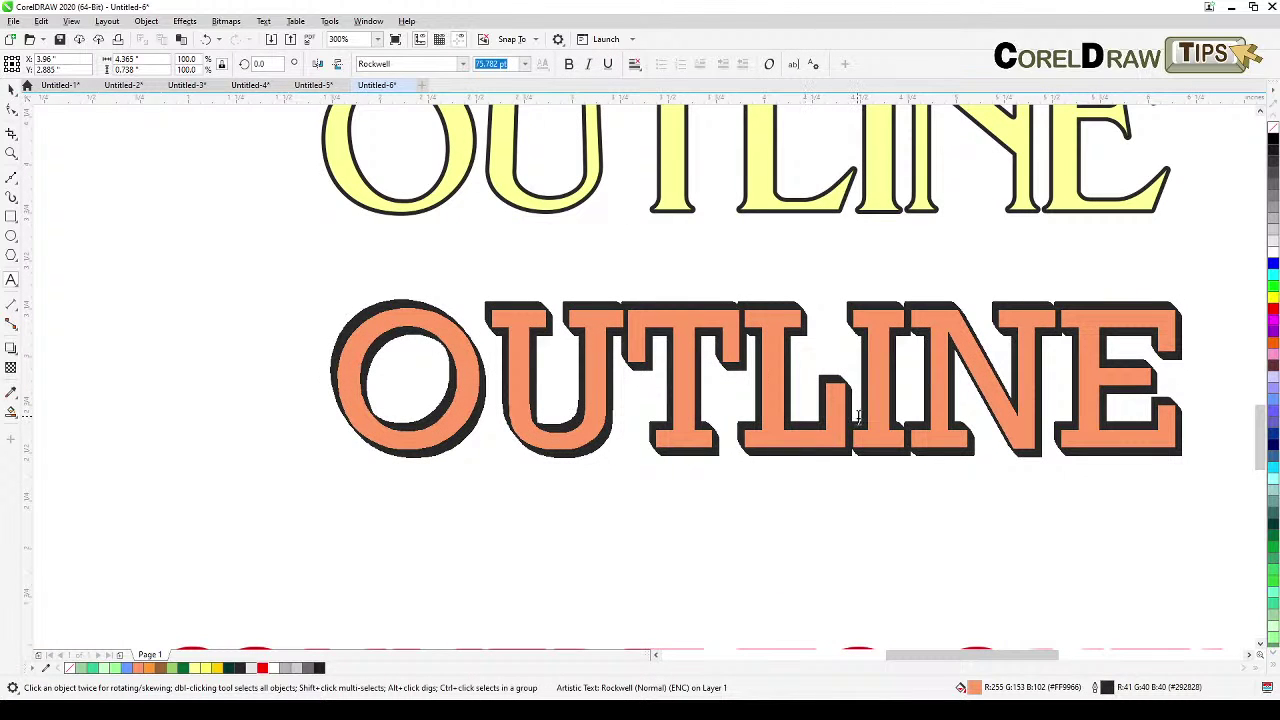
left_click(1079, 406)
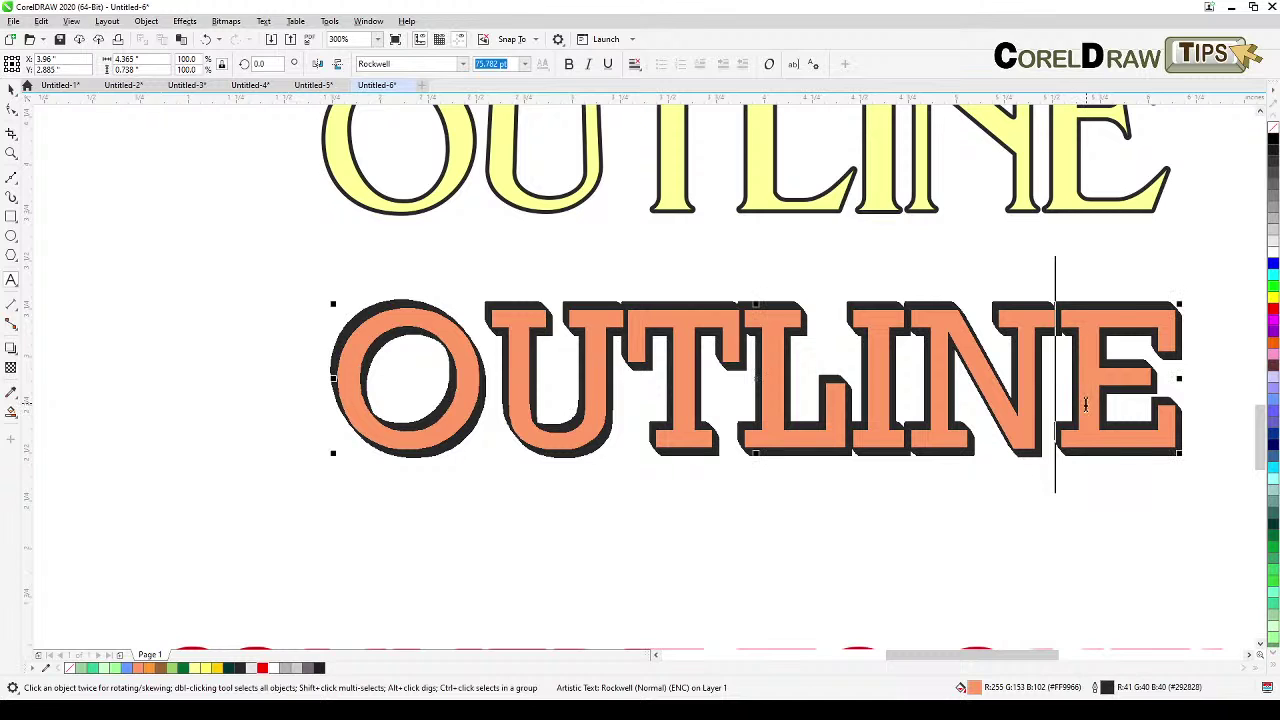
type("iul")
type("t")
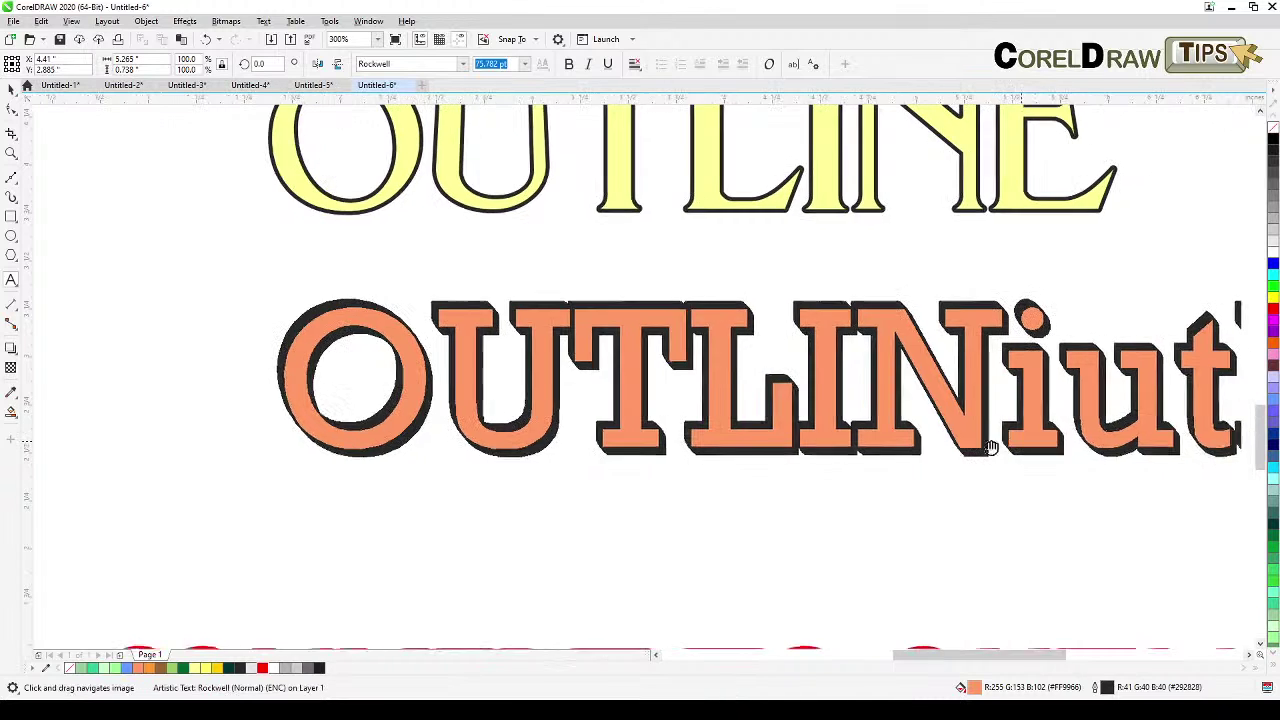
scroll(670, 460, "down", 1)
scroll(563, 463, "up", 1)
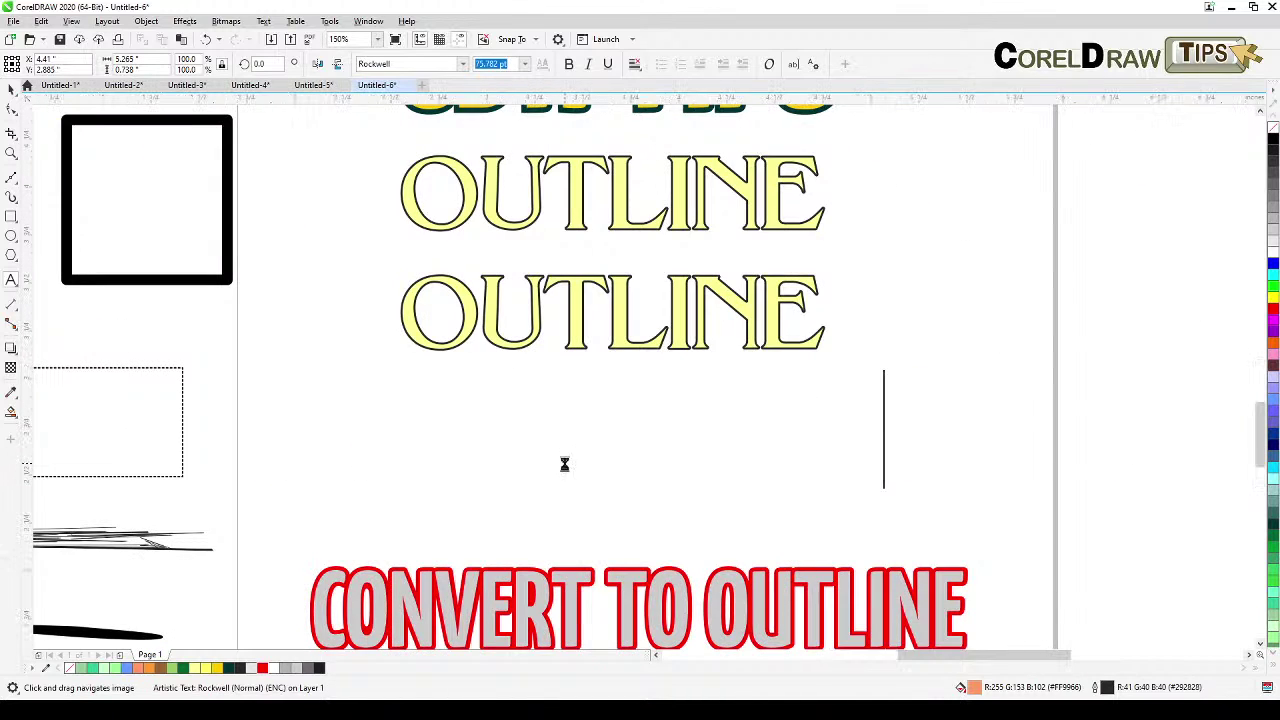
left_click(8, 91)
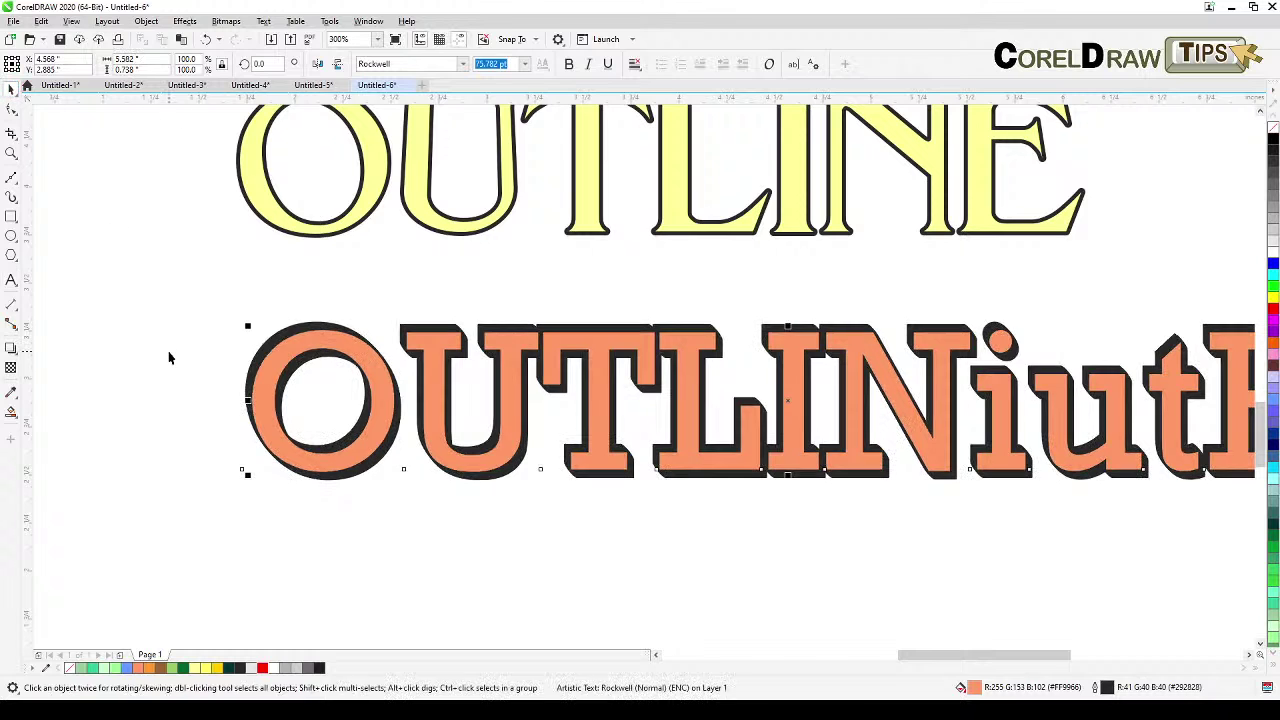
scroll(180, 366, "down", 1)
left_click_drag(180, 366, 688, 562)
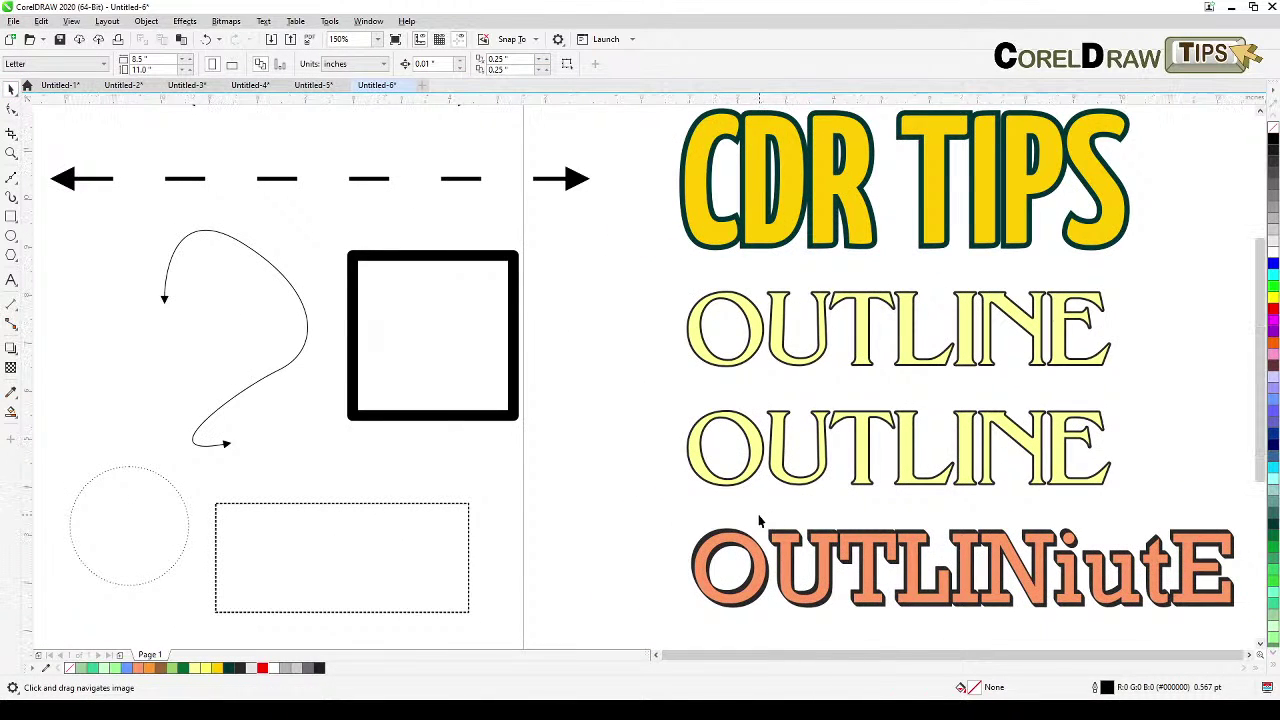
scroll(762, 525, "down", 1)
scroll(935, 447, "up", 1)
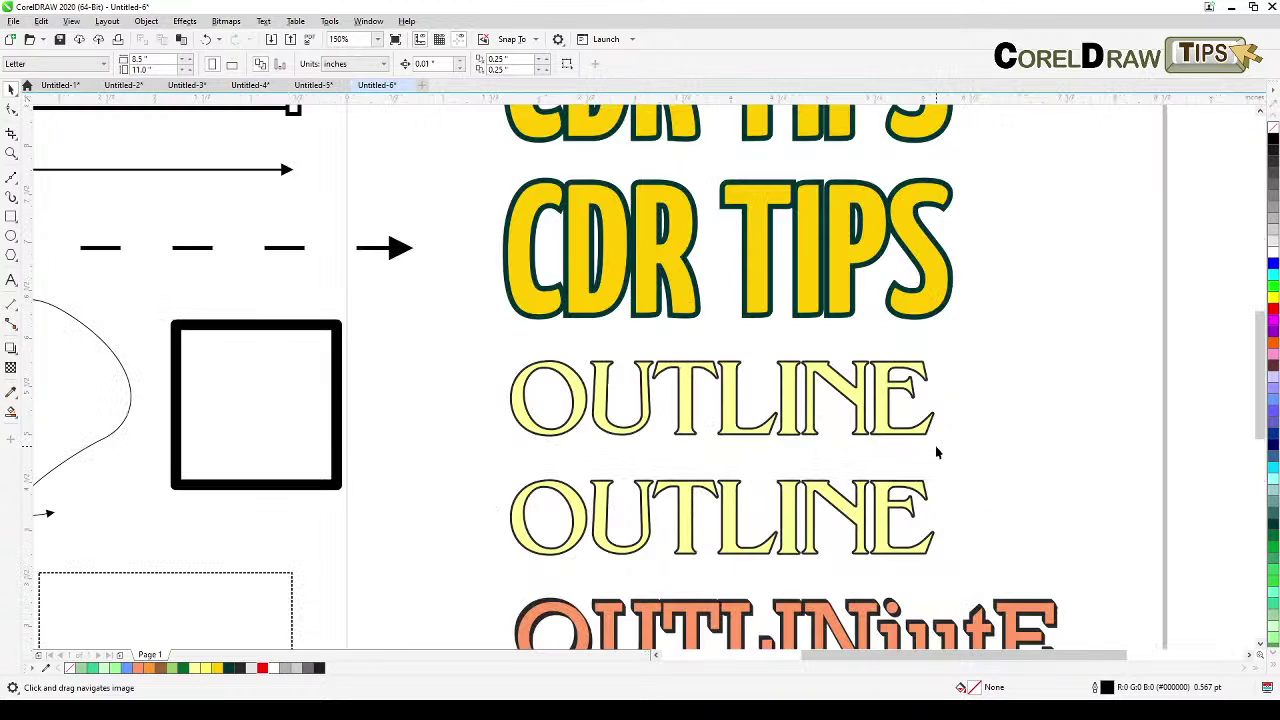